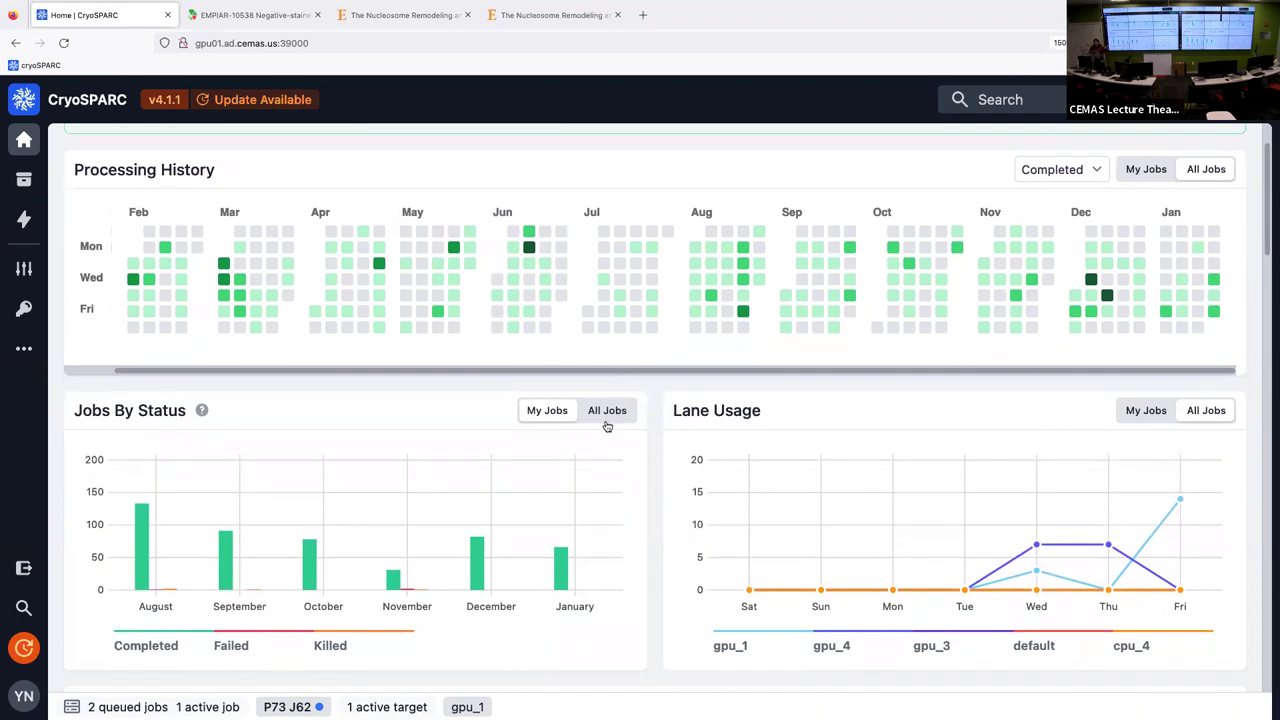
- Examine the home dashboard's job charts, active jobs, resources, tutorials, discussion forum and changelog
scroll(606, 430, "down", 1)
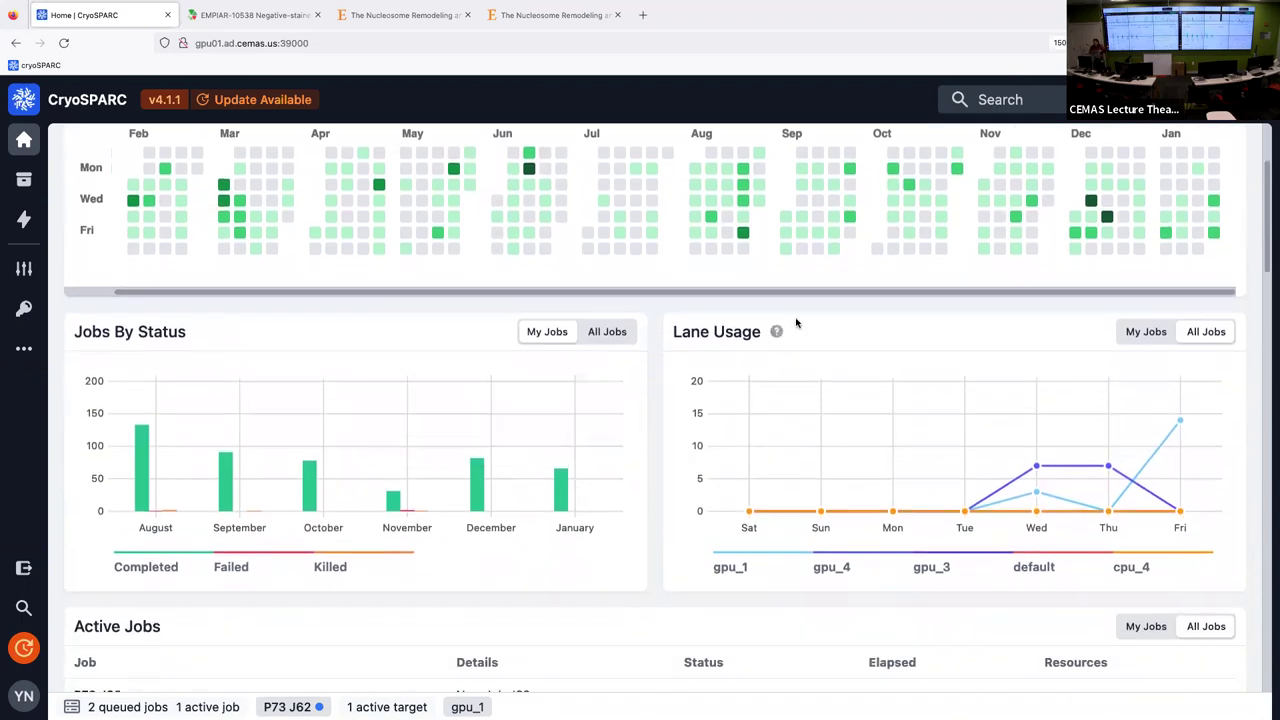
scroll(628, 522, "down", 1)
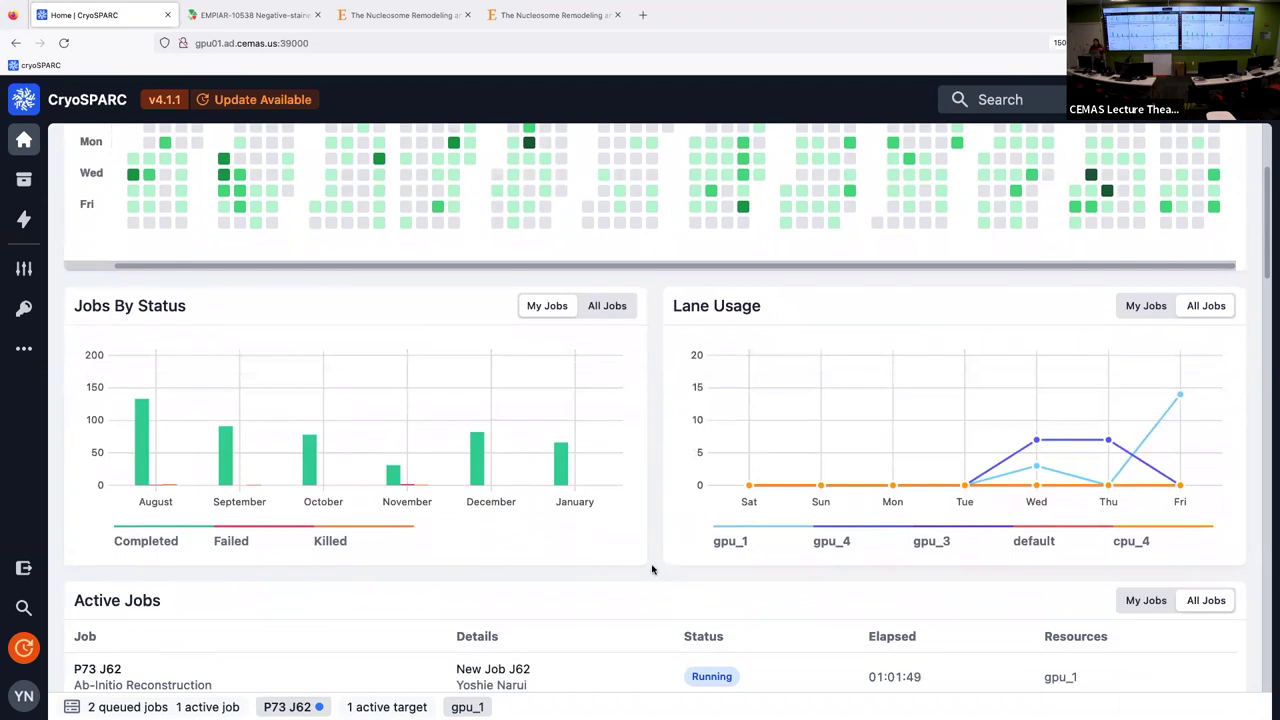
scroll(651, 576, "down", 2)
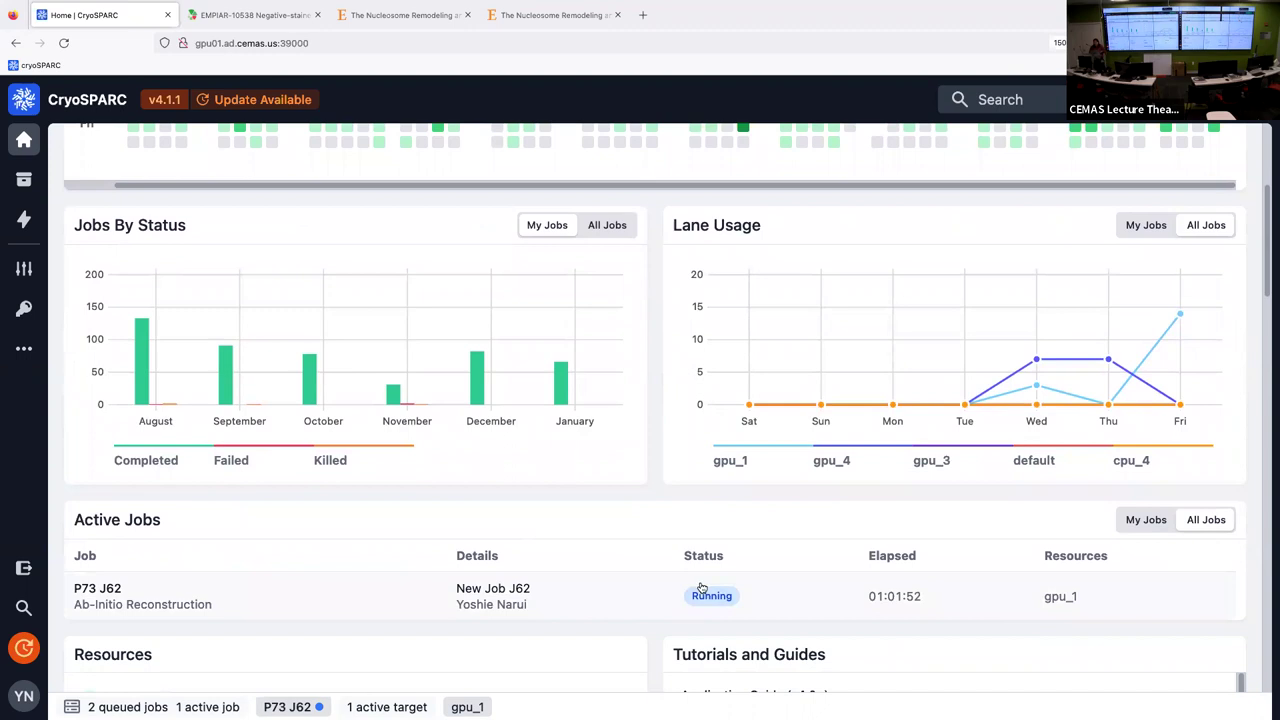
scroll(700, 590, "down", 2)
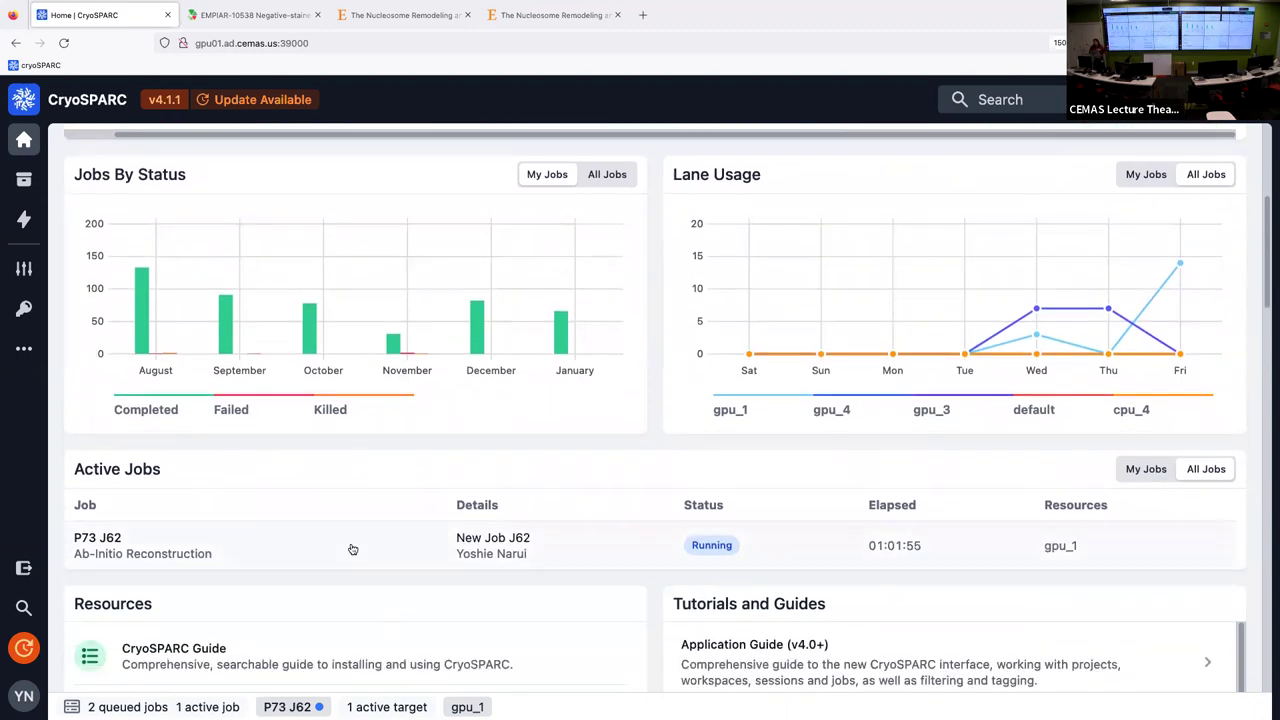
scroll(331, 583, "down", 1)
scroll(331, 582, "down", 3)
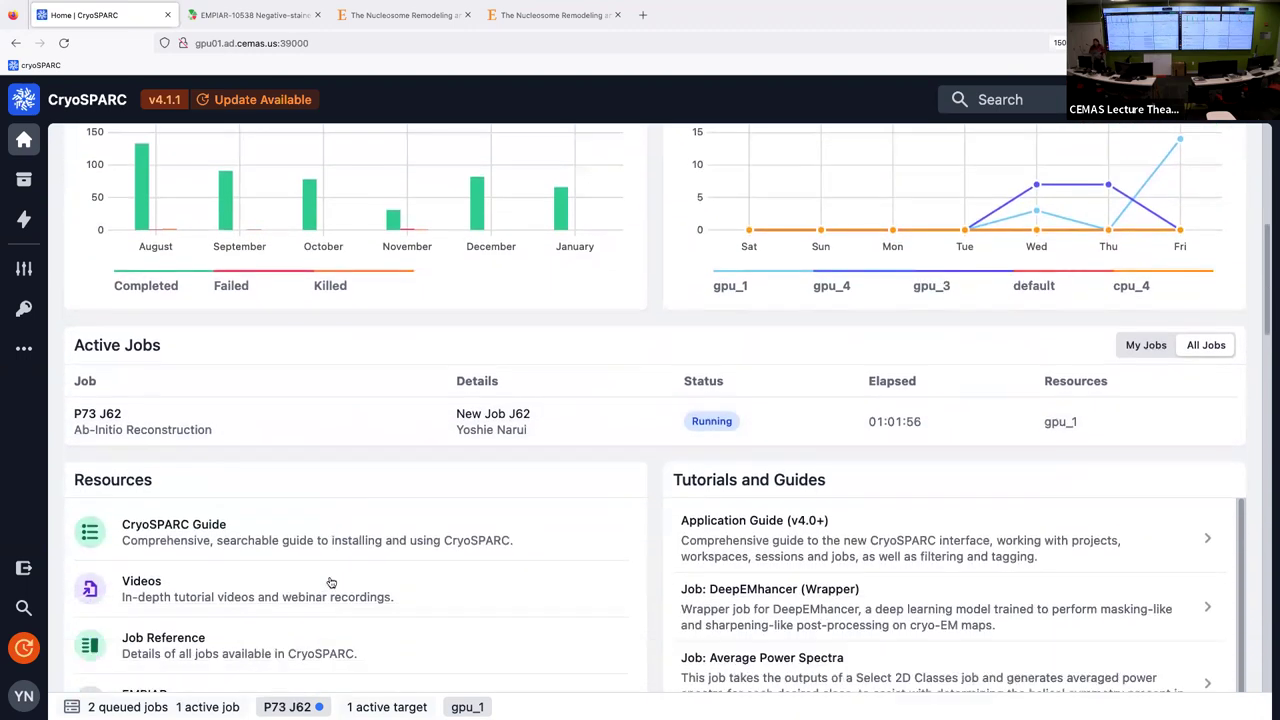
scroll(331, 583, "down", 3)
scroll(331, 583, "down", 3)
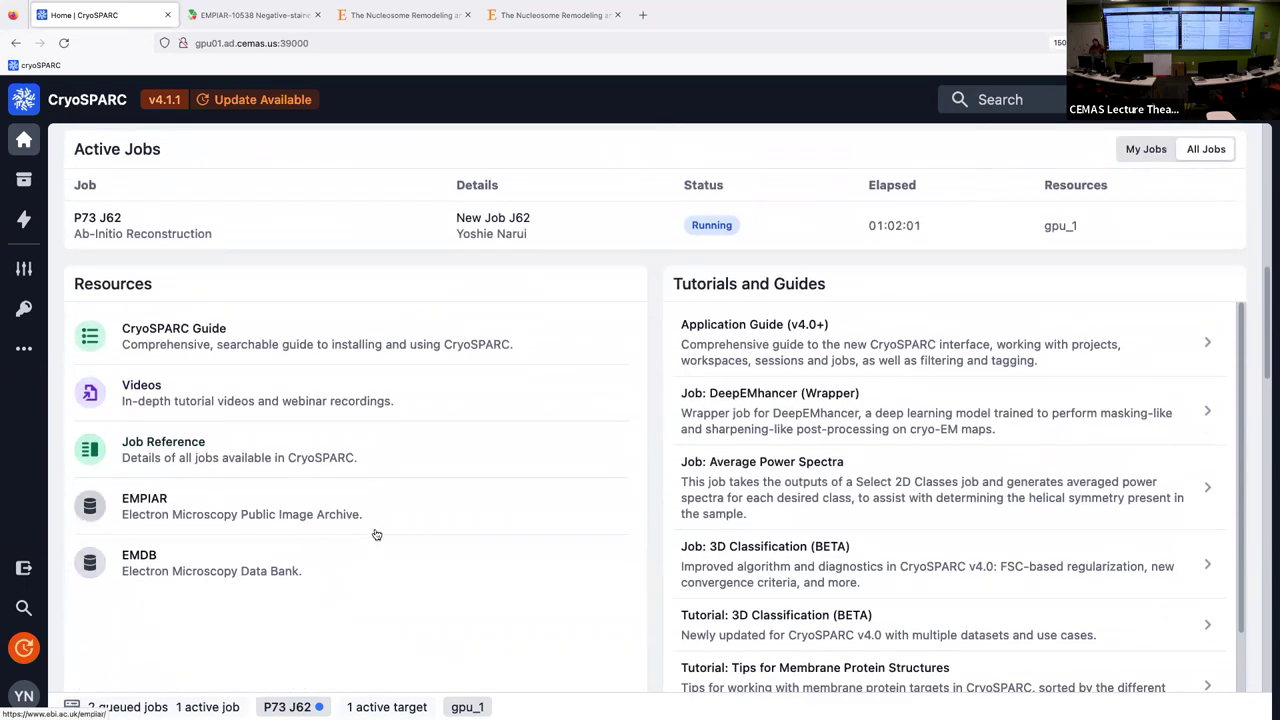
scroll(439, 464, "down", 10)
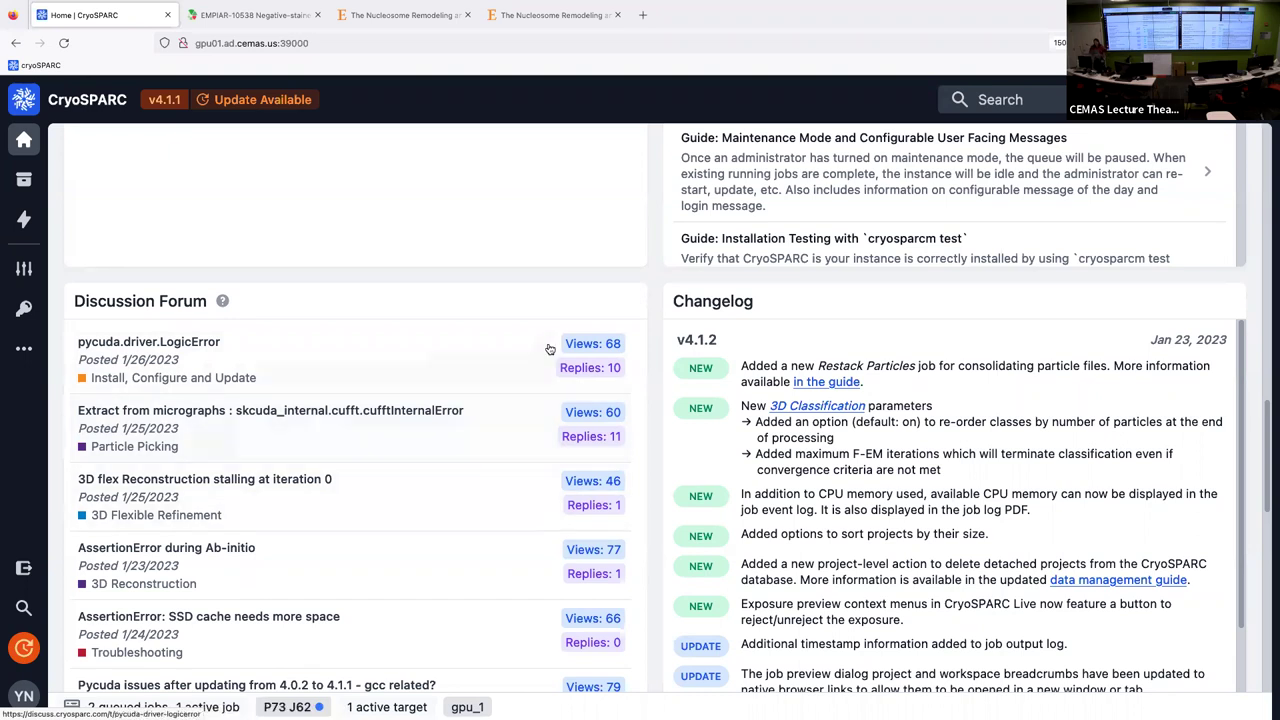
mouse_move(229, 104)
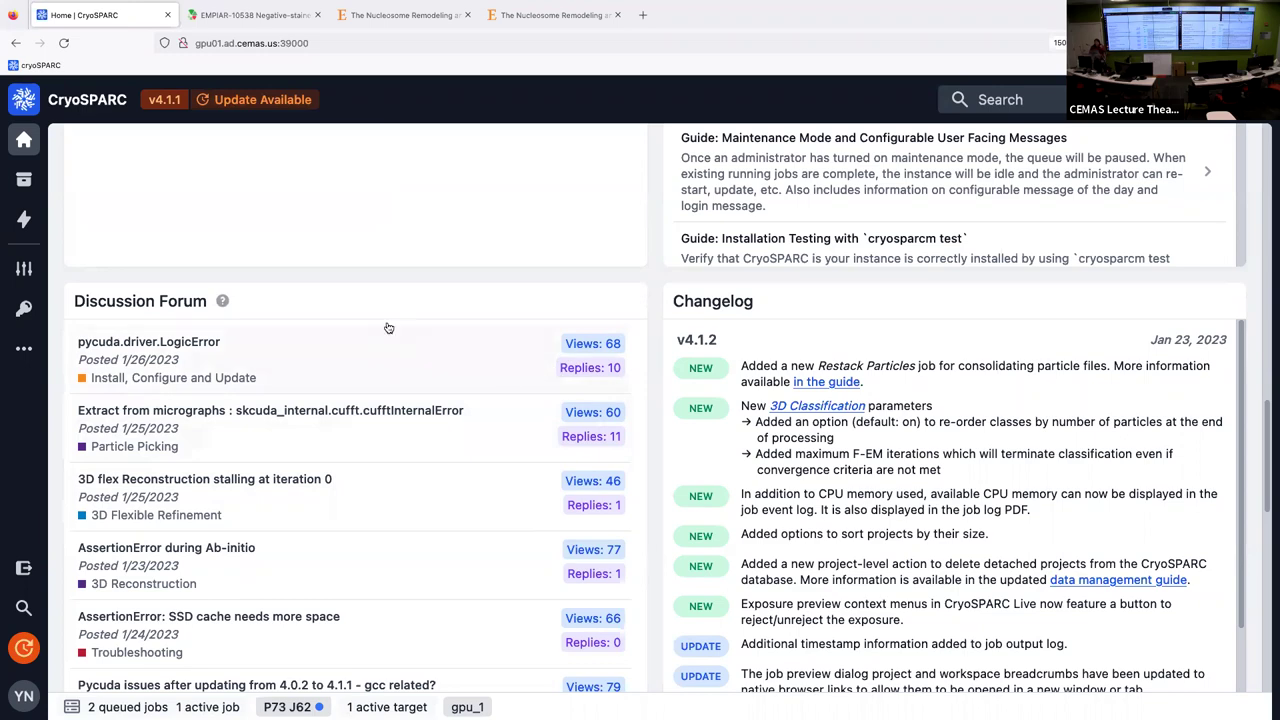
scroll(353, 402, "up", 10)
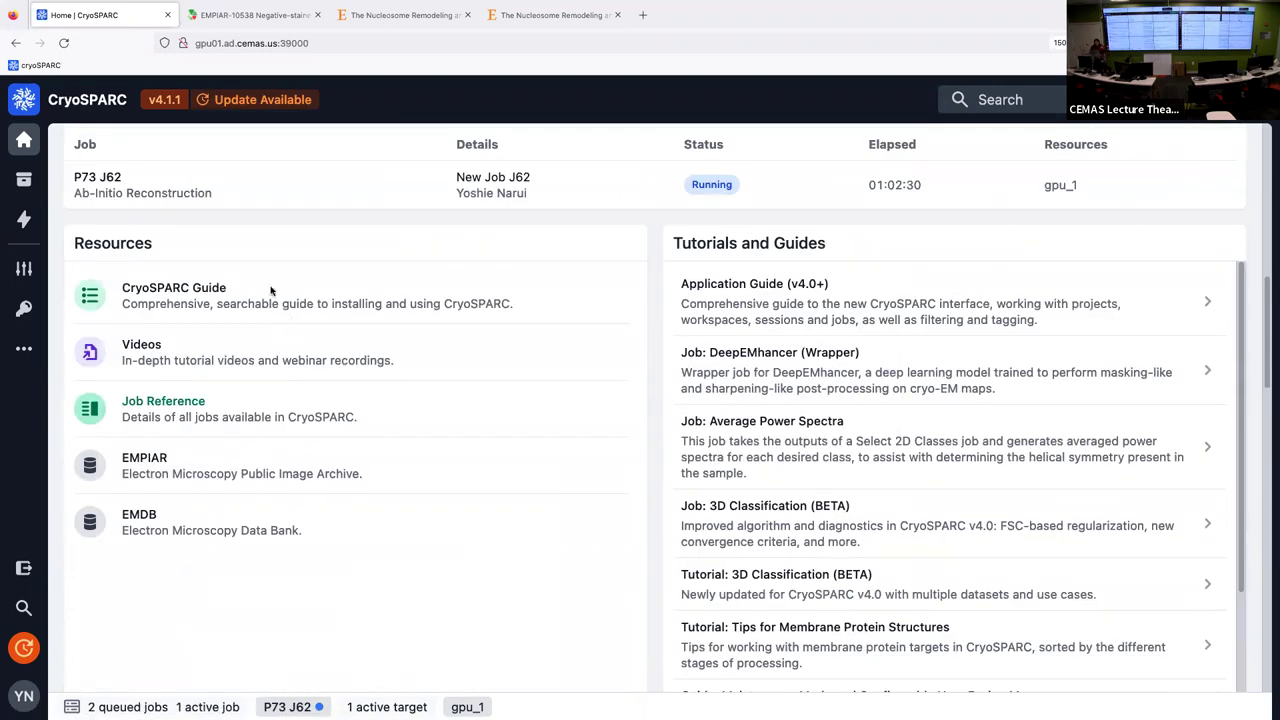
scroll(400, 330, "up", 4)
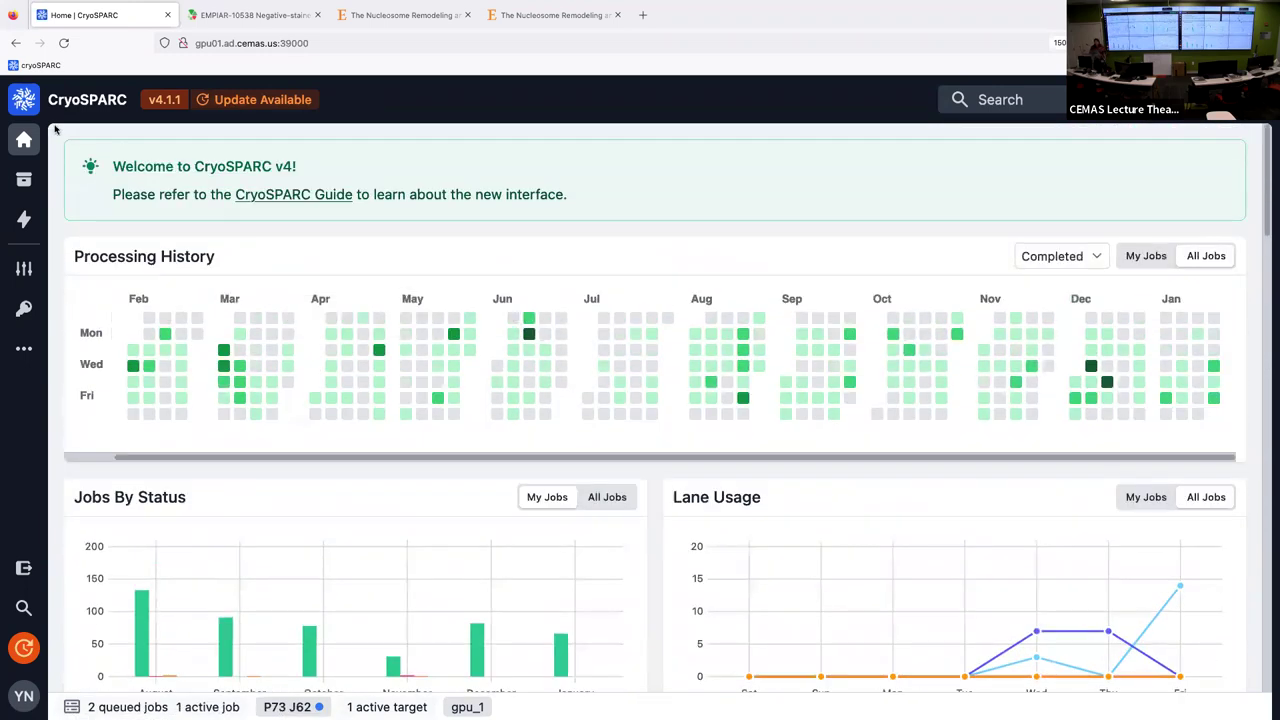
- Look over the project cards and the live sessions list, and return to the home dashboard
left_click(25, 181)
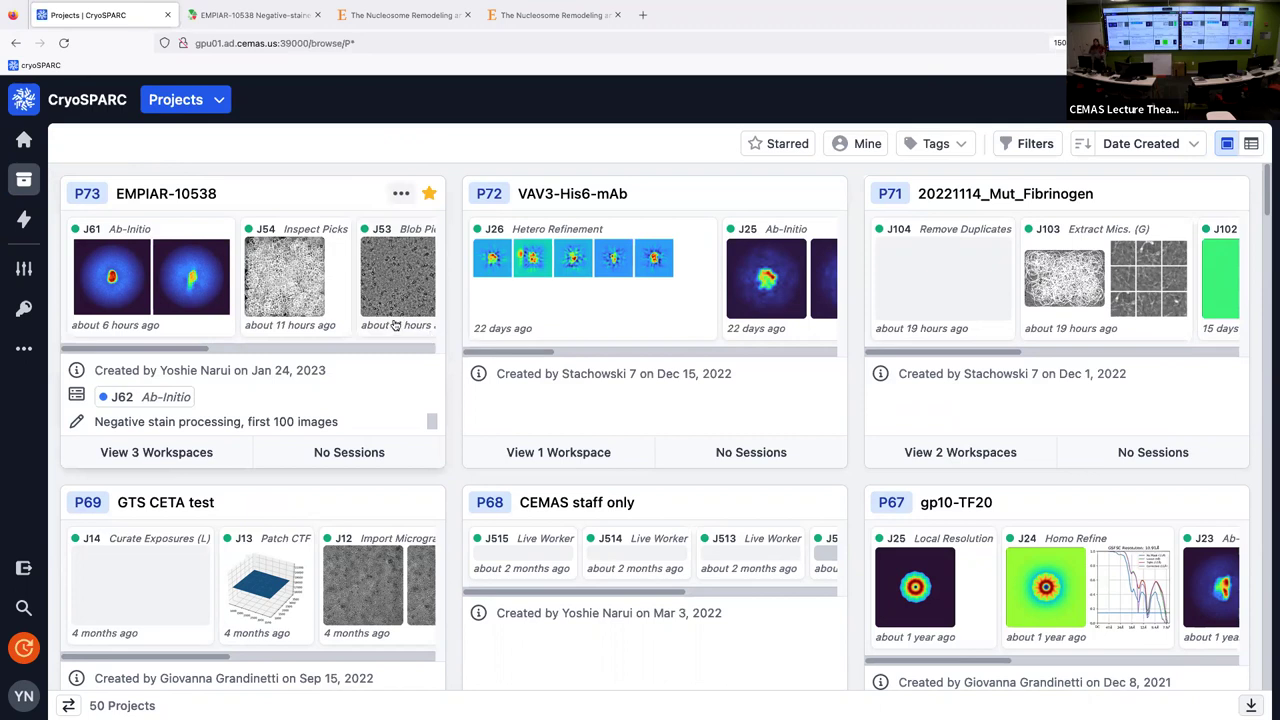
scroll(395, 328, "down", 1)
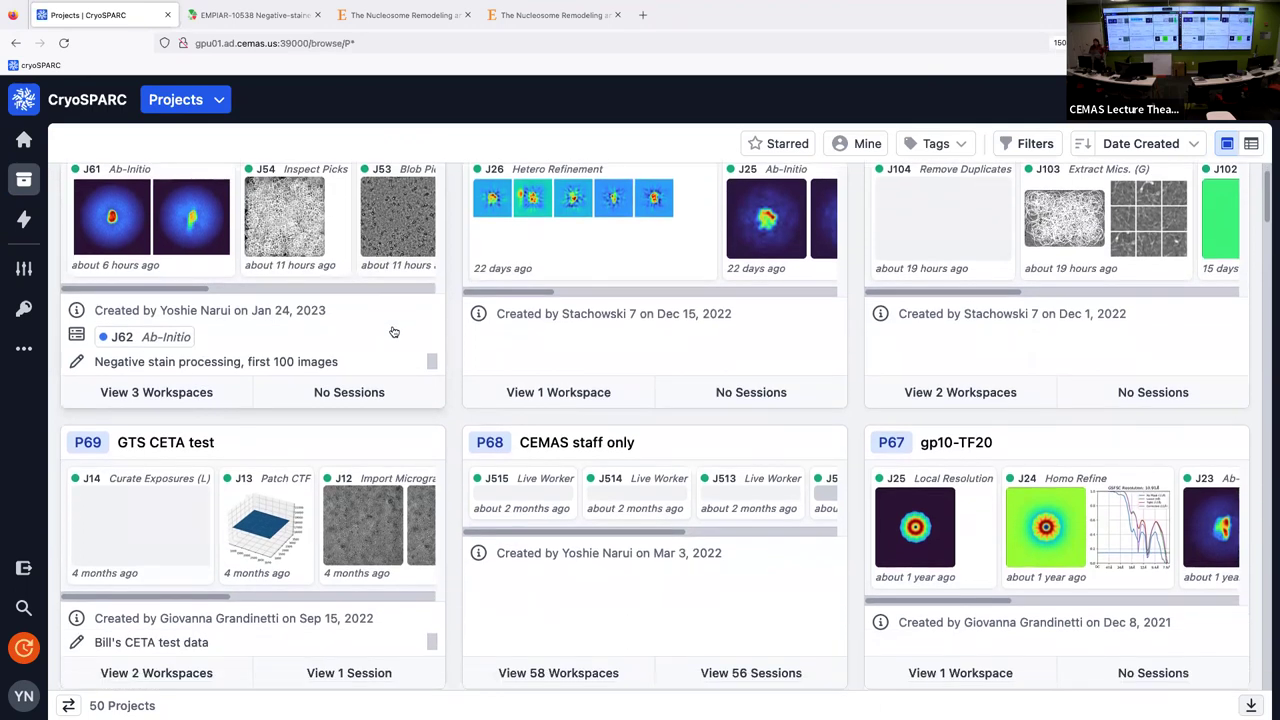
scroll(394, 333, "up", 1)
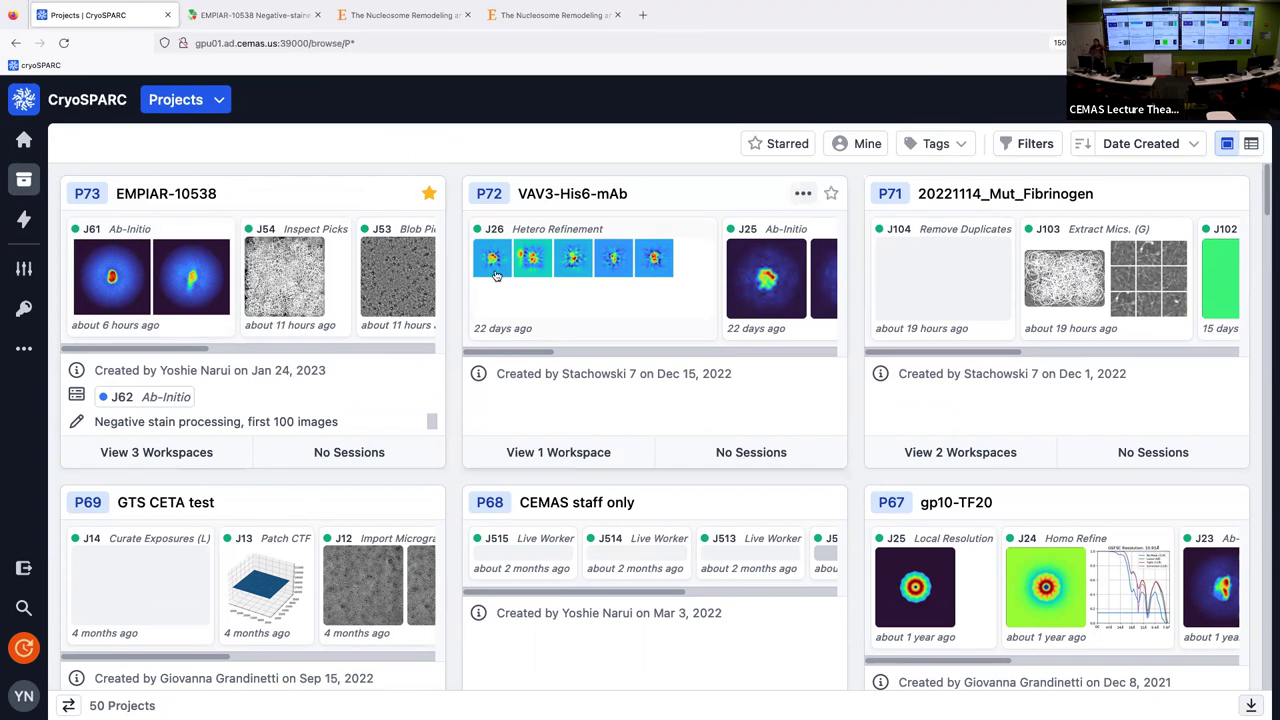
left_click(23, 221)
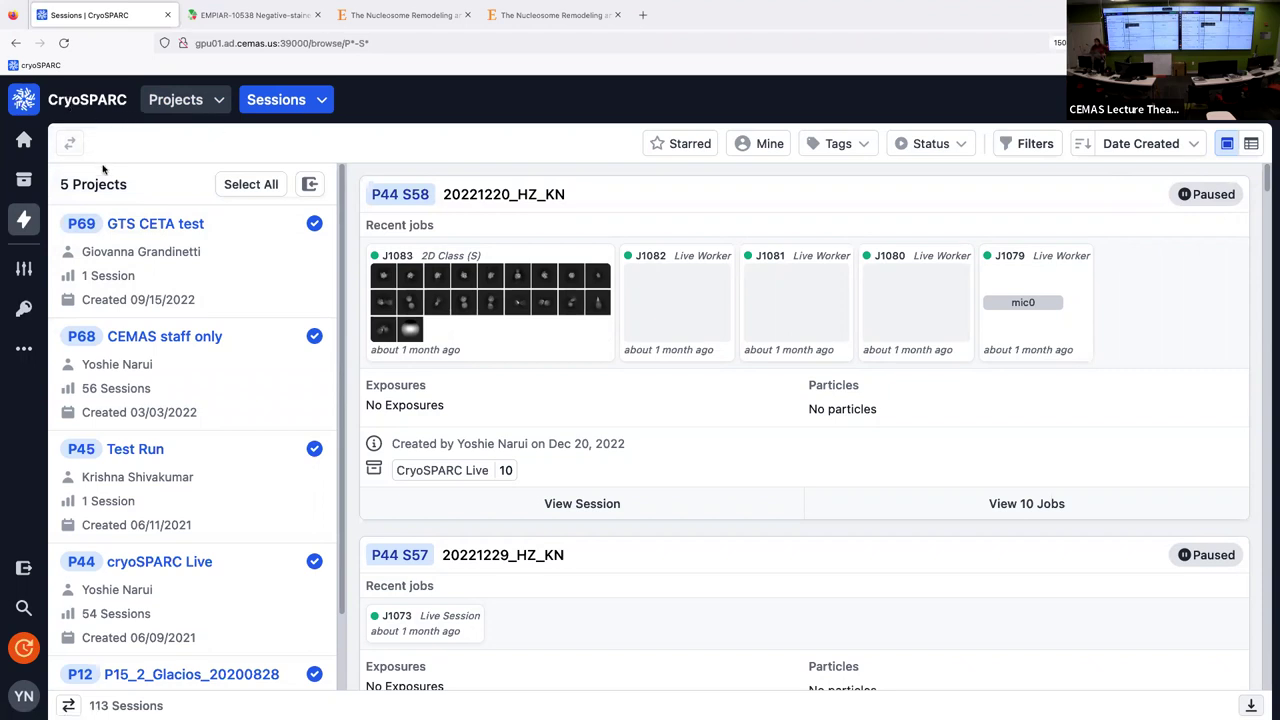
left_click(28, 141)
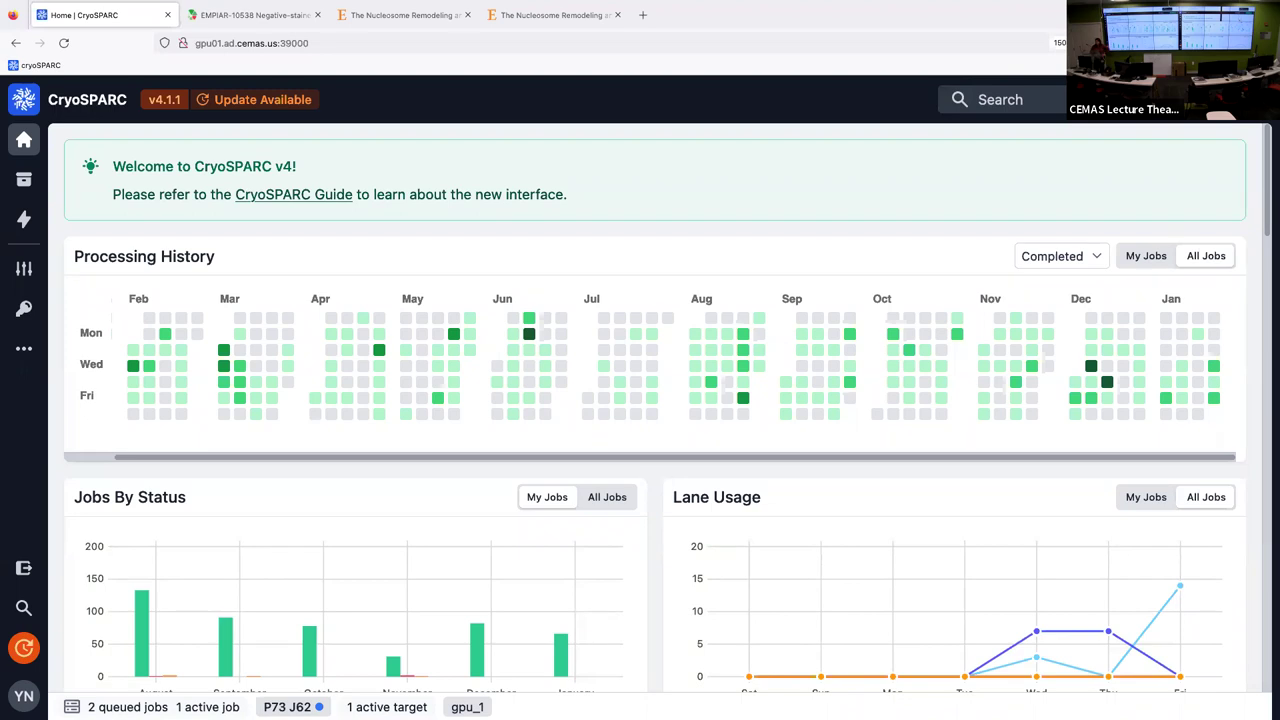
- Open the new project form to view its title, container directory and initial workspace options, and close it without creating a project
left_click(1230, 99)
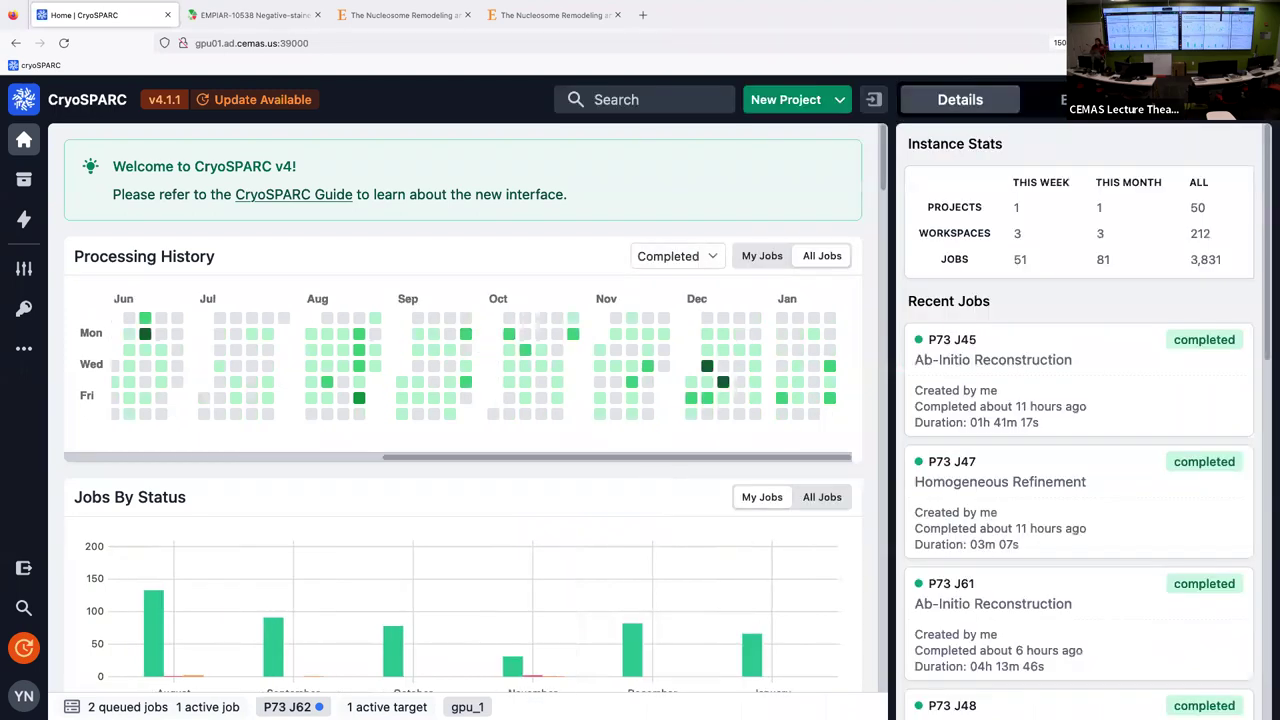
left_click(875, 101)
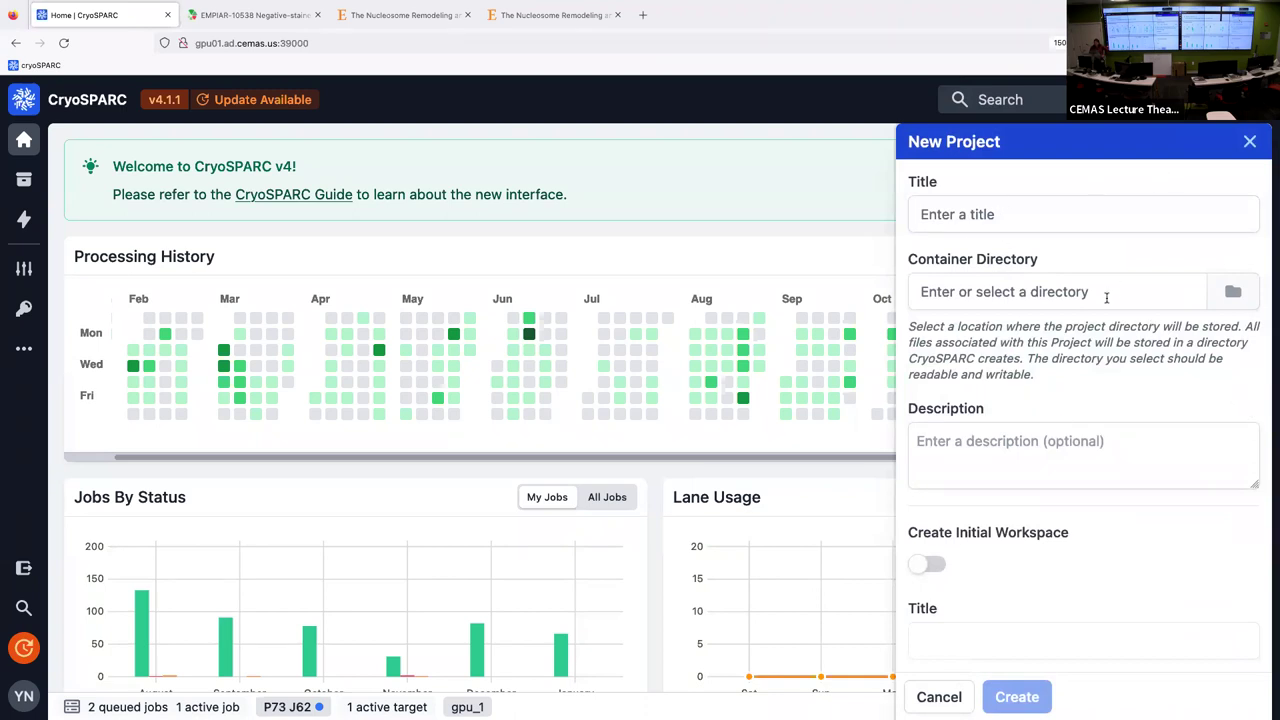
left_click(1250, 143)
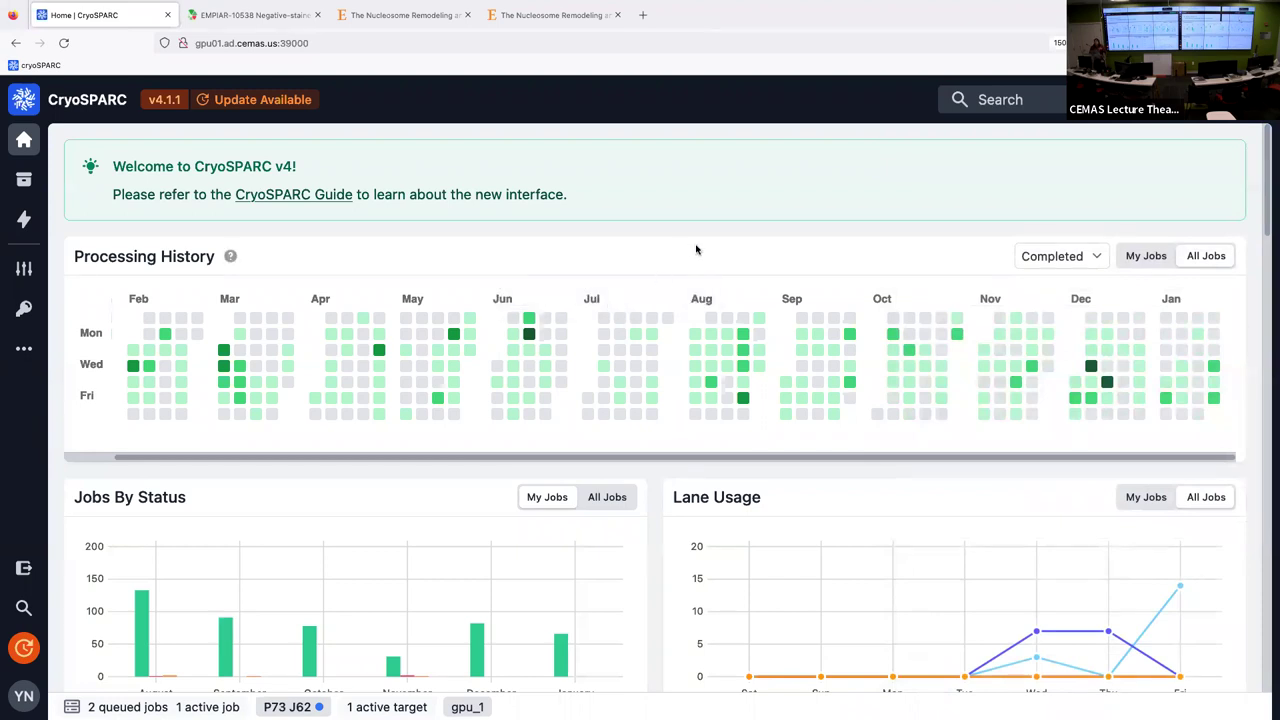
- Switch to the PowerPoint presentation and advance to the slide on pre-processing of negative stain images
right_click(578, 232)
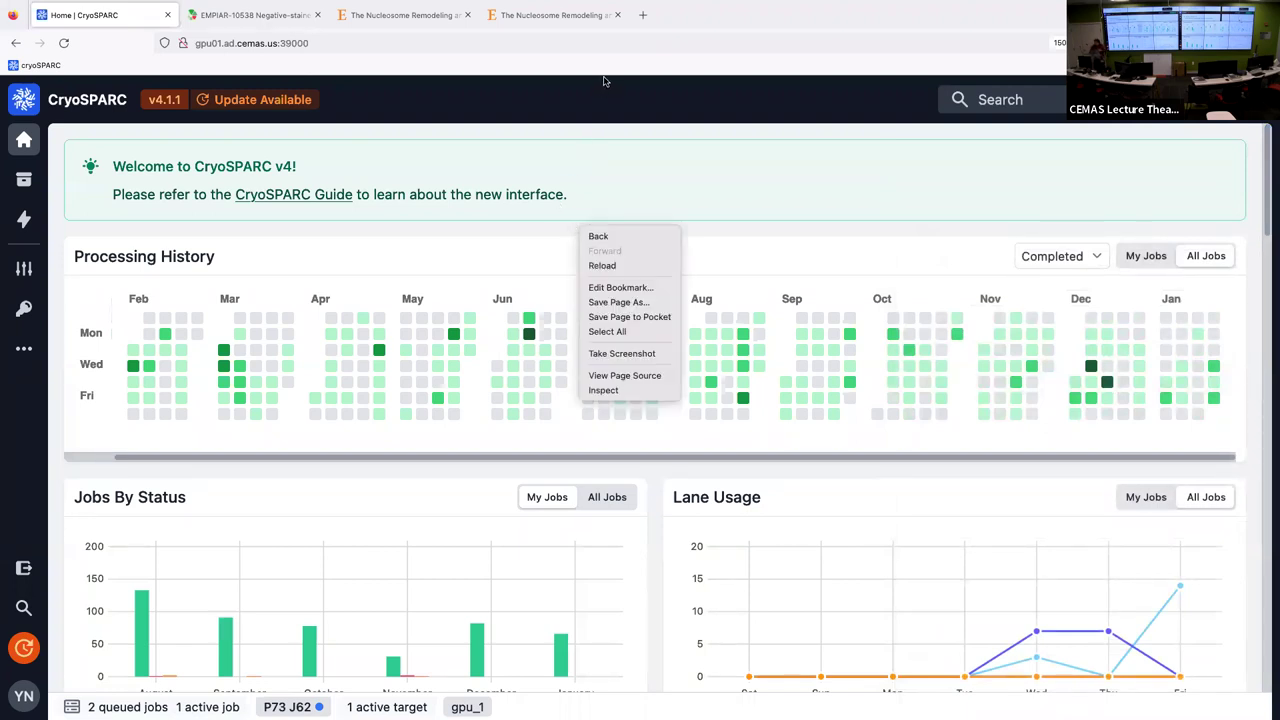
left_click(474, 48)
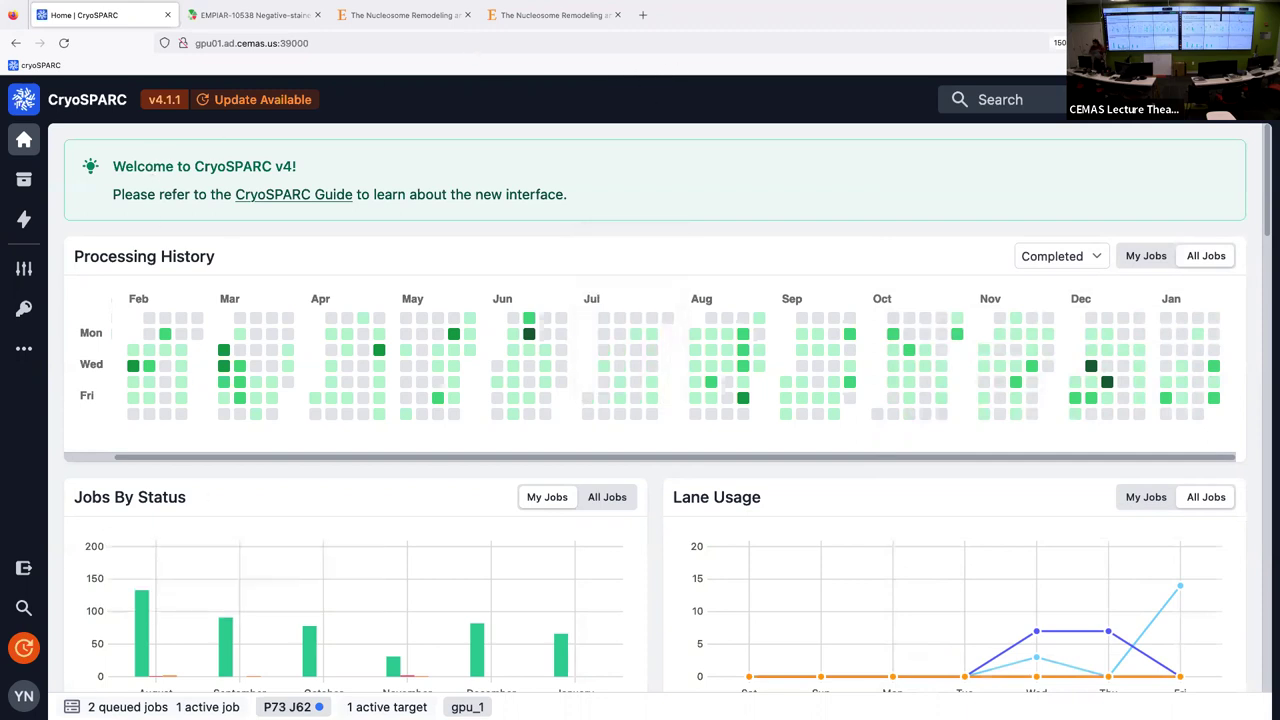
key("super+Tab")
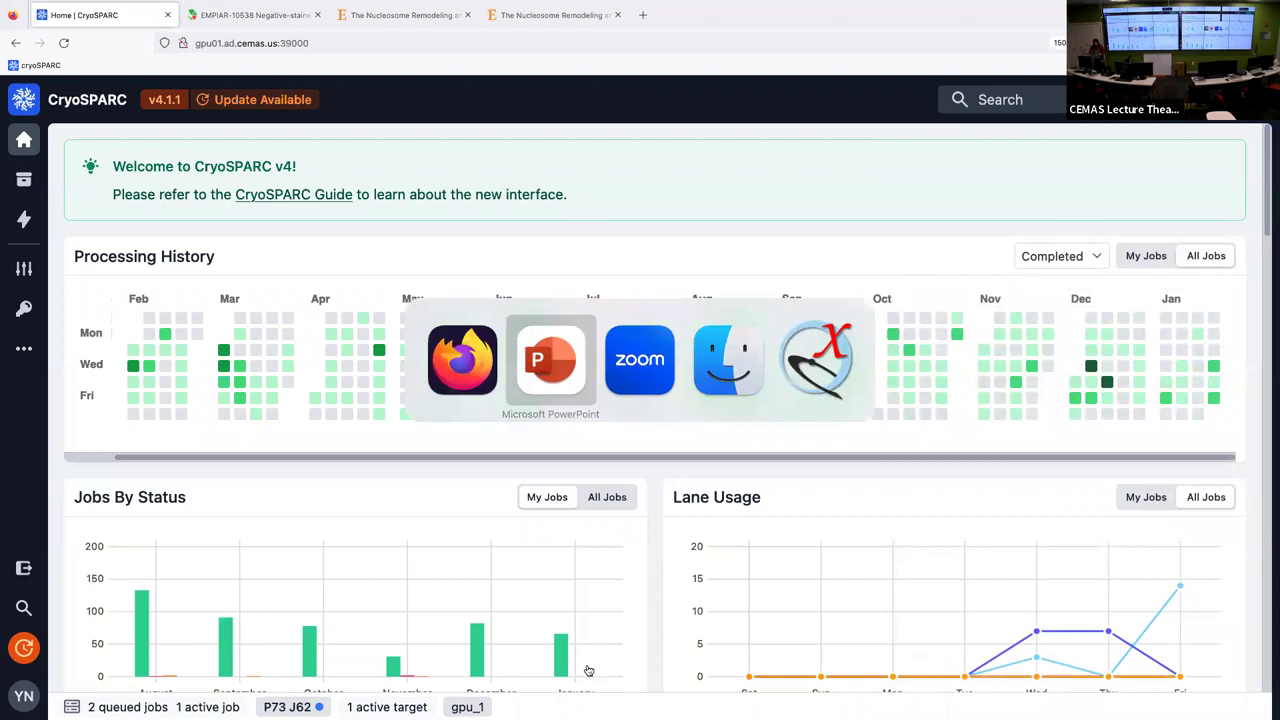
key("super+Tab")
key("super+Tab")
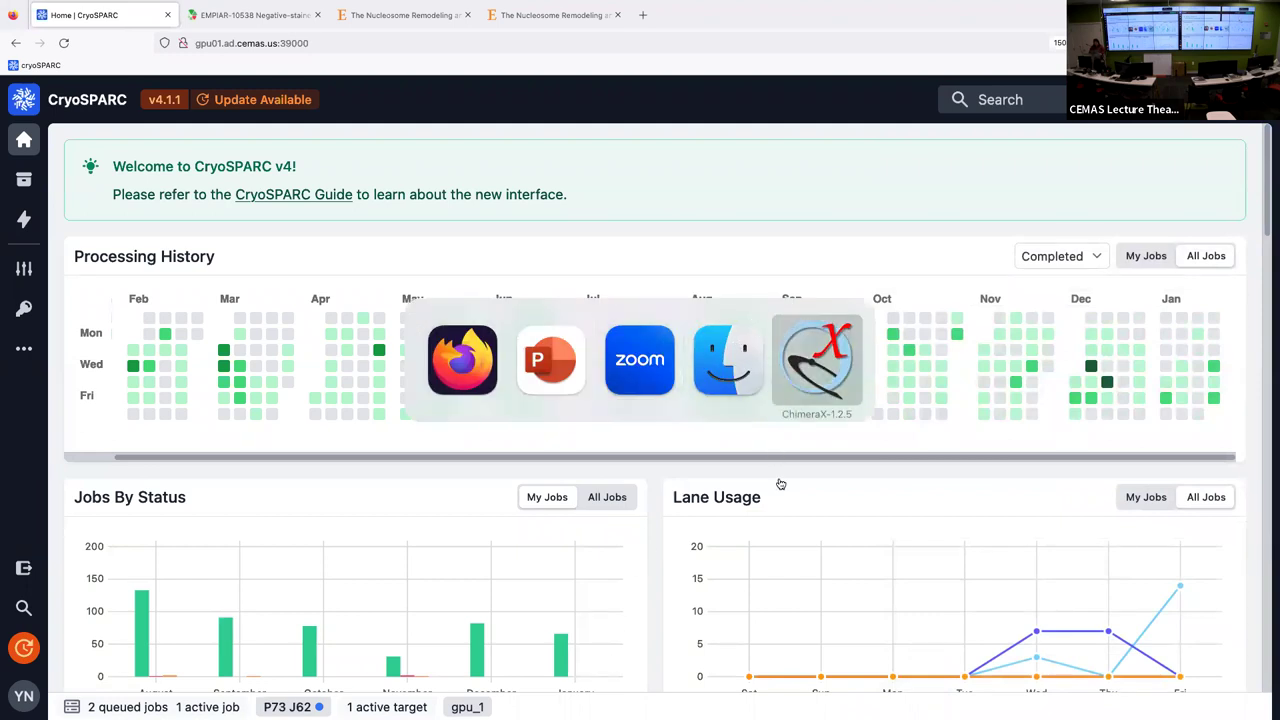
key("super+Tab")
key("super+Tab")
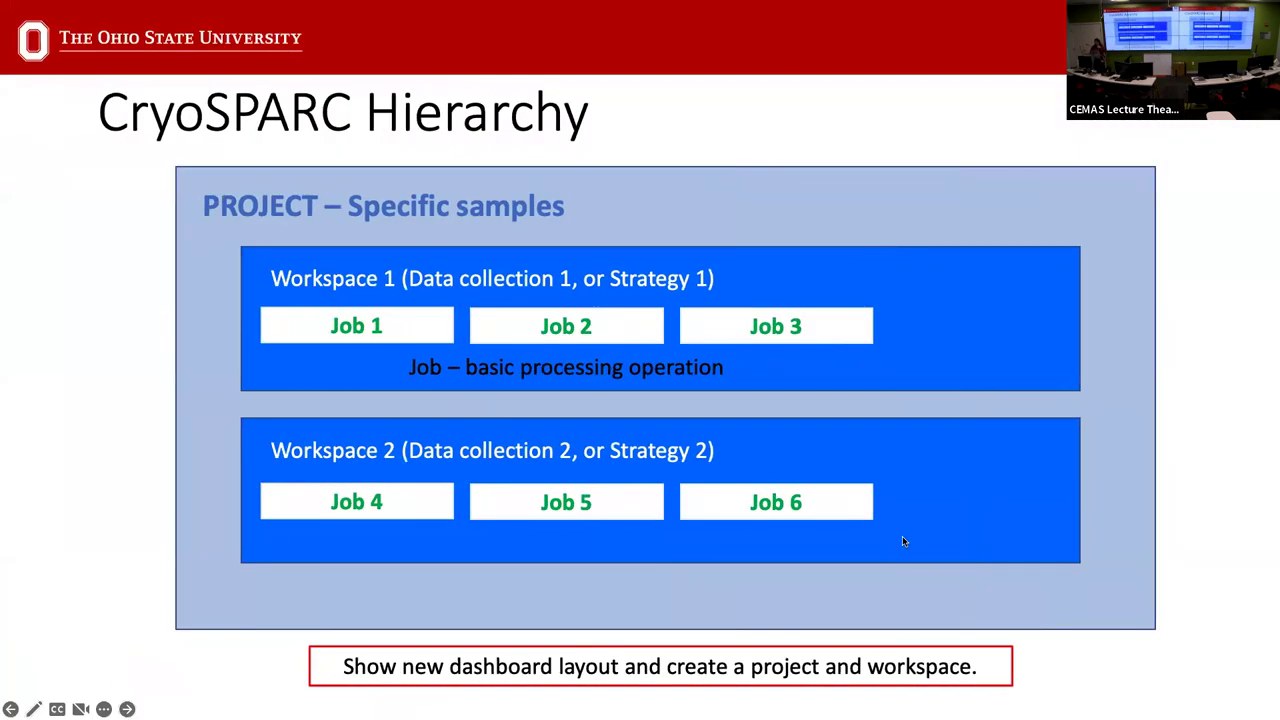
key("Right")
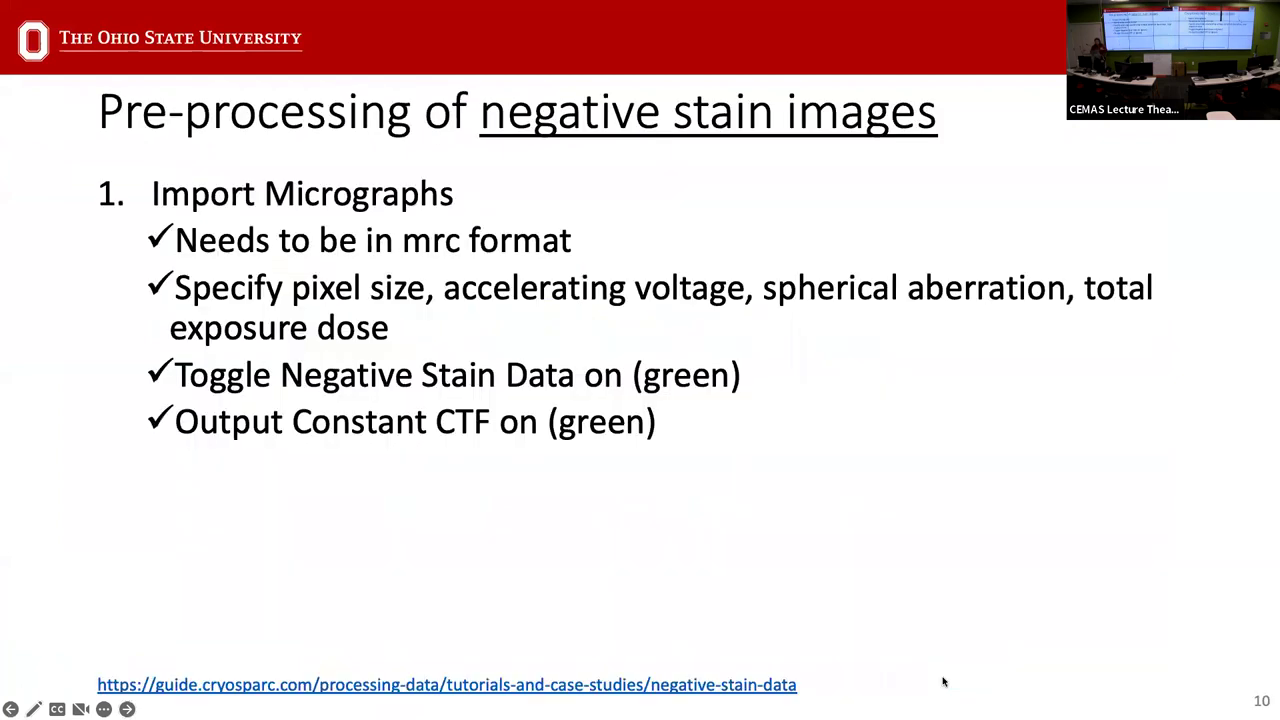
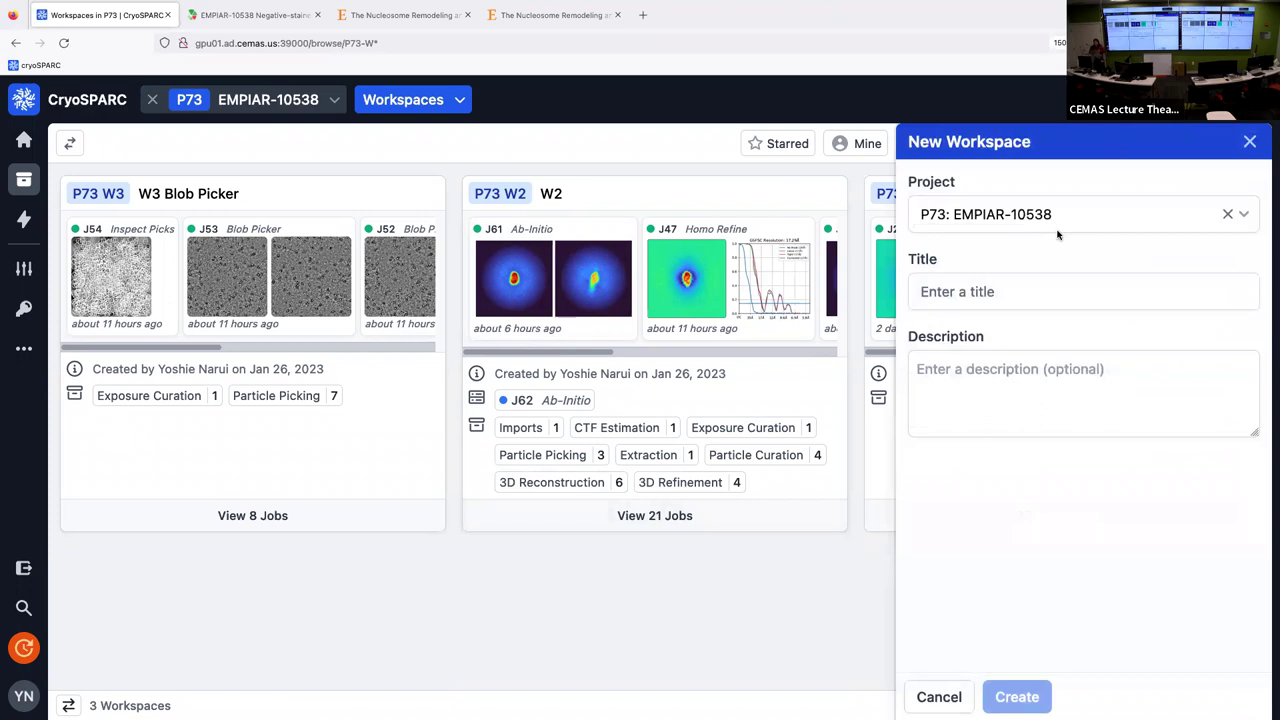
- Create a new workspace titled W4 in project P73 EMPIAR-10538
left_click(1014, 290)
type("W4")
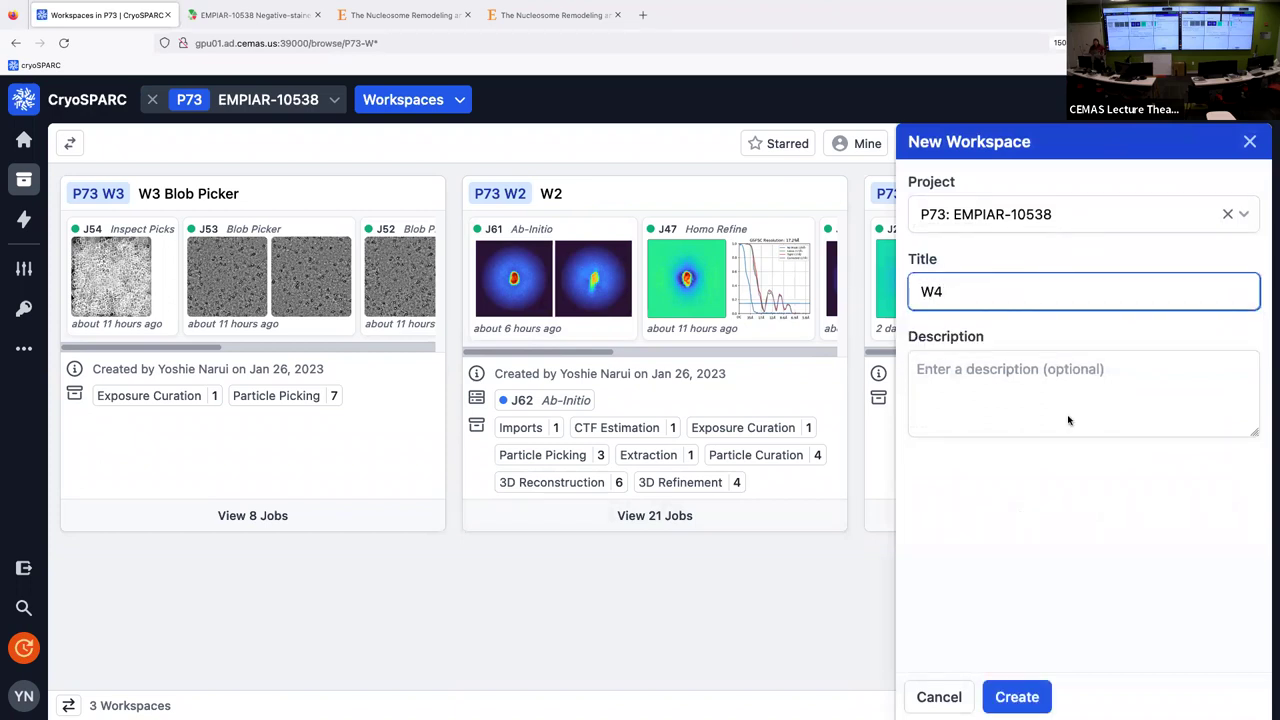
left_click(1038, 695)
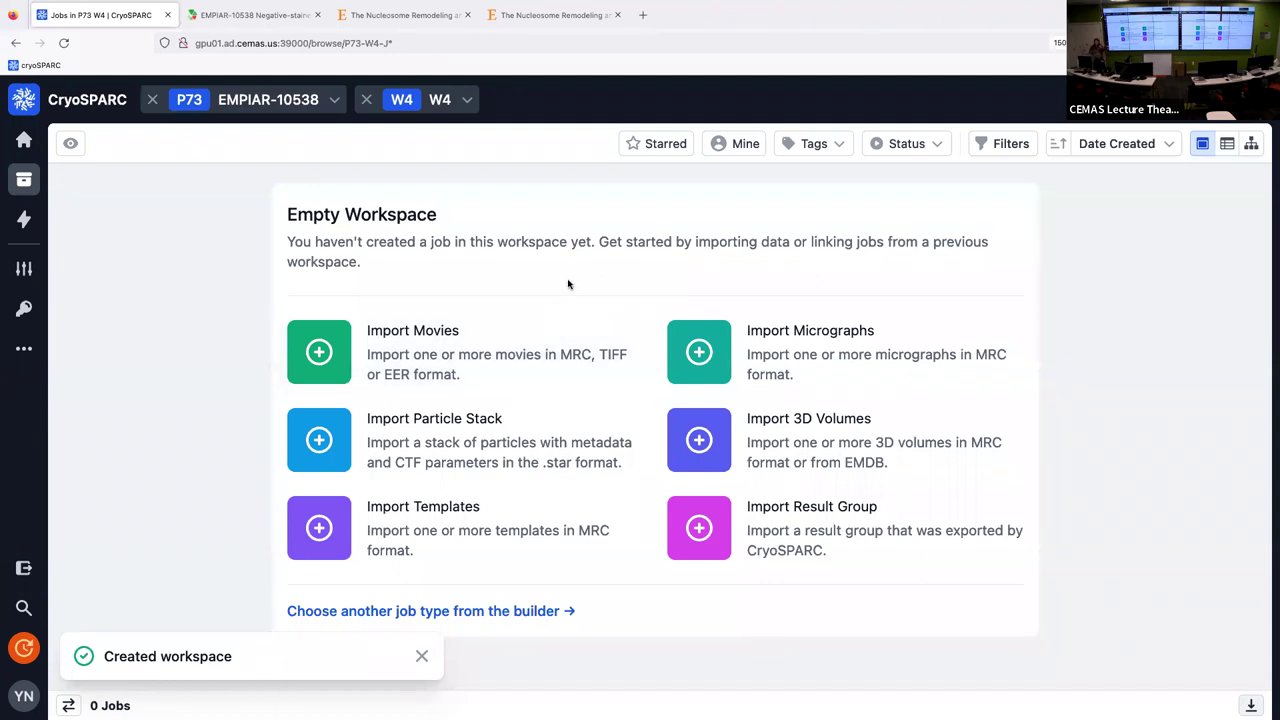
- Add an Import Micrographs job to the empty workspace and open the file browser for its micrographs data path
left_click(703, 357)
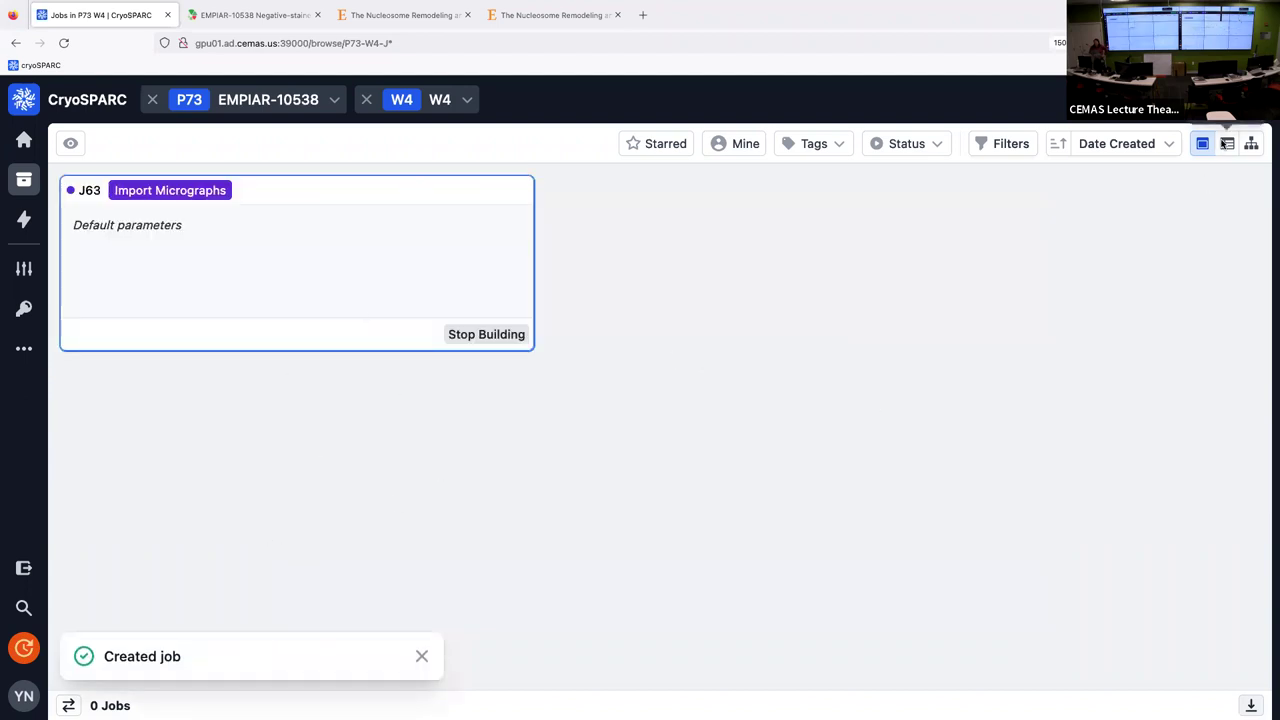
left_click(1250, 100)
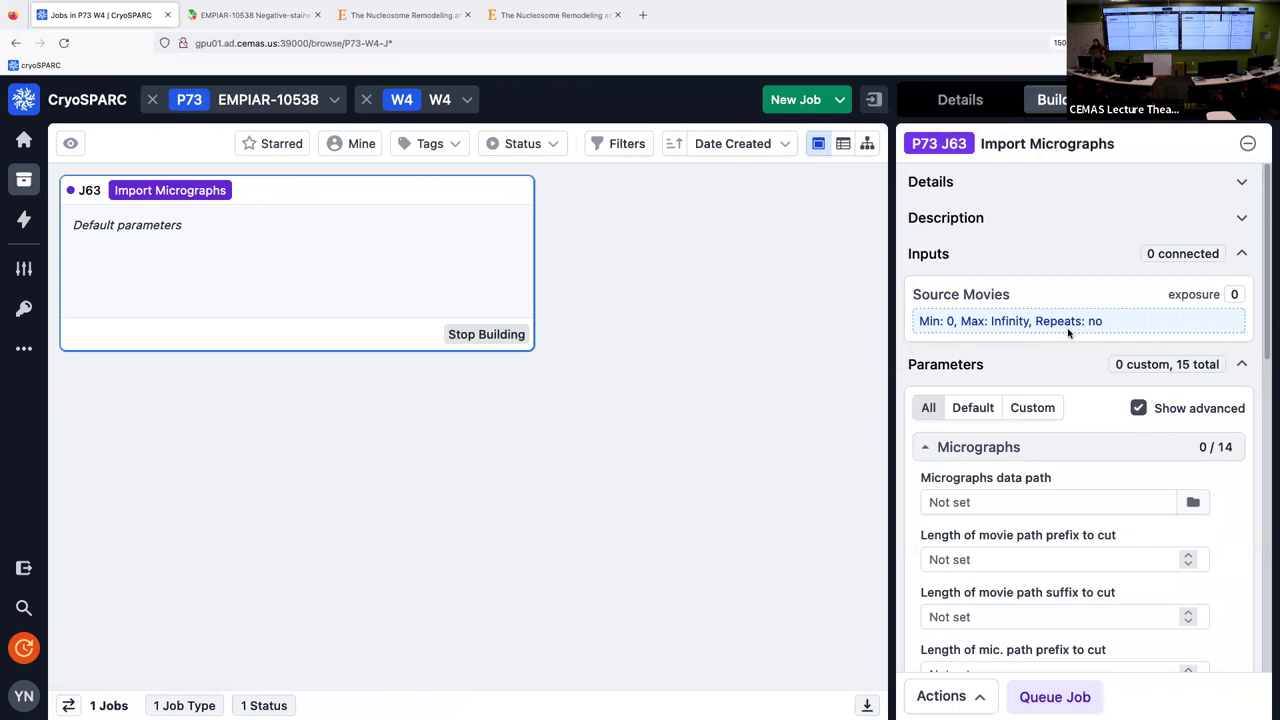
scroll(1072, 343, "down", 2)
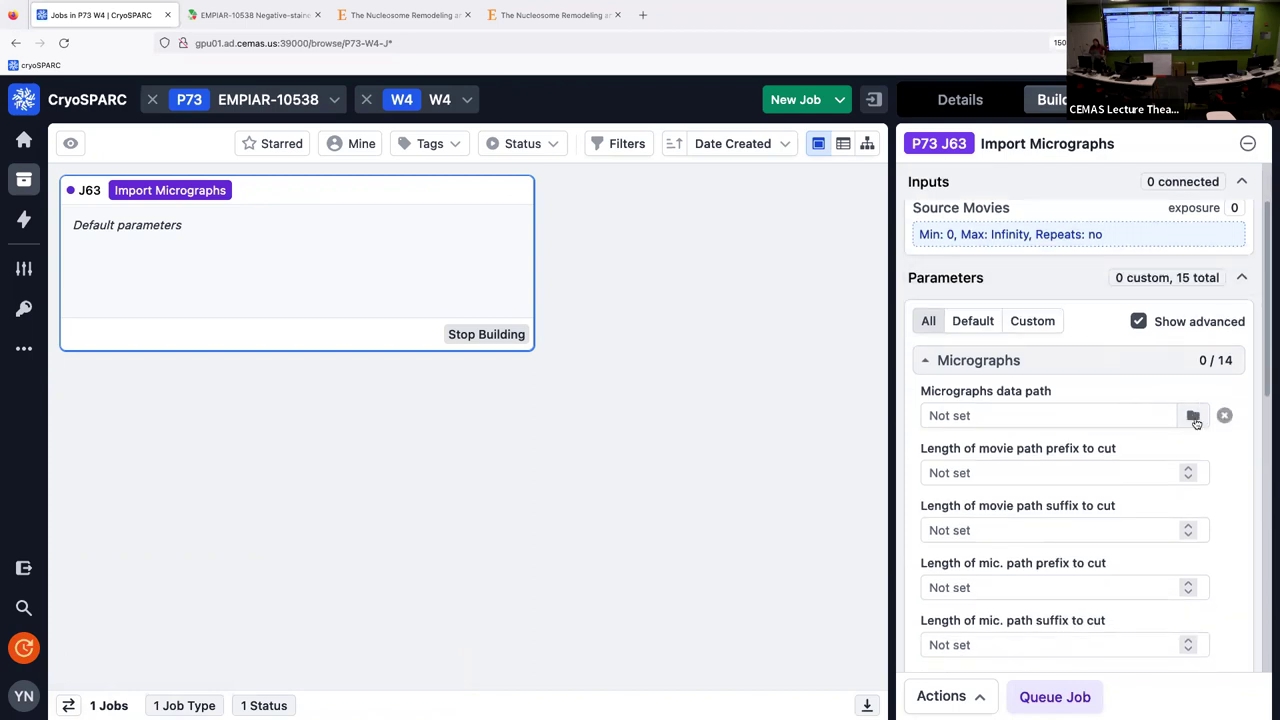
left_click(1194, 417)
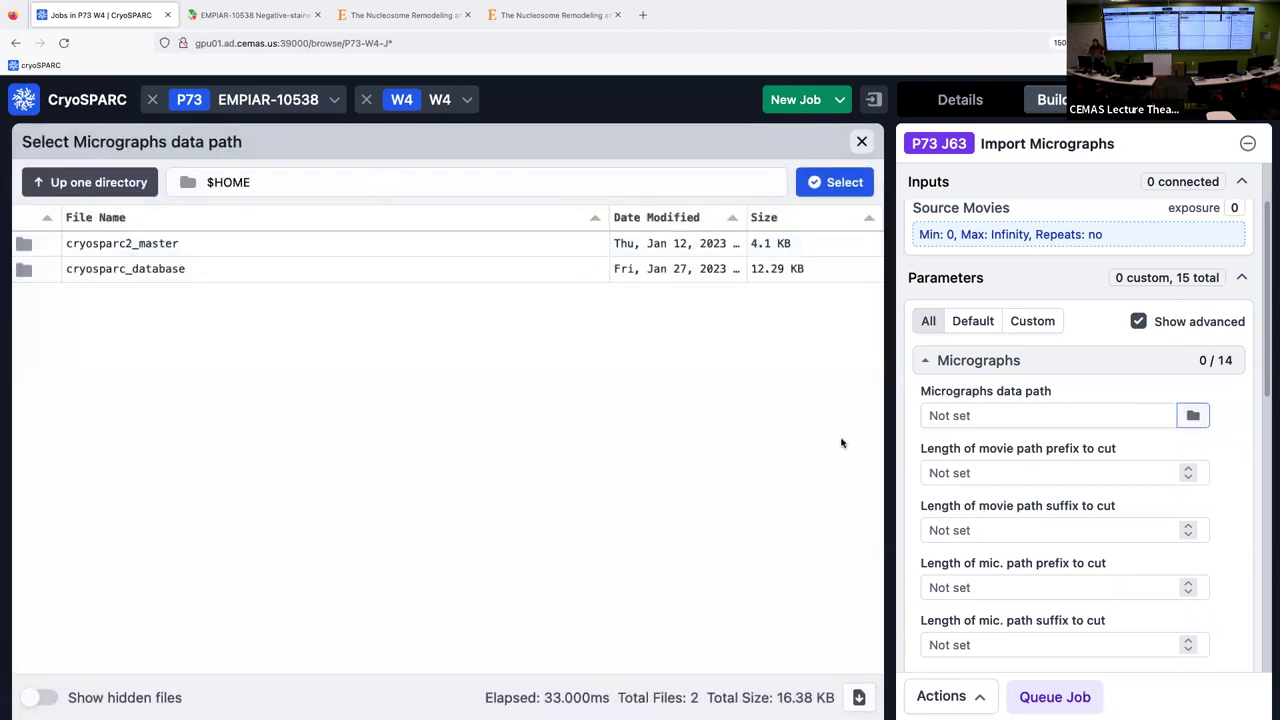
- Browse to /mnt/Cryo-TEM-SOCC in the micrographs file browser and sort its folders by modification date, newest first
left_click(267, 180)
key("super+a")
type("/mn")
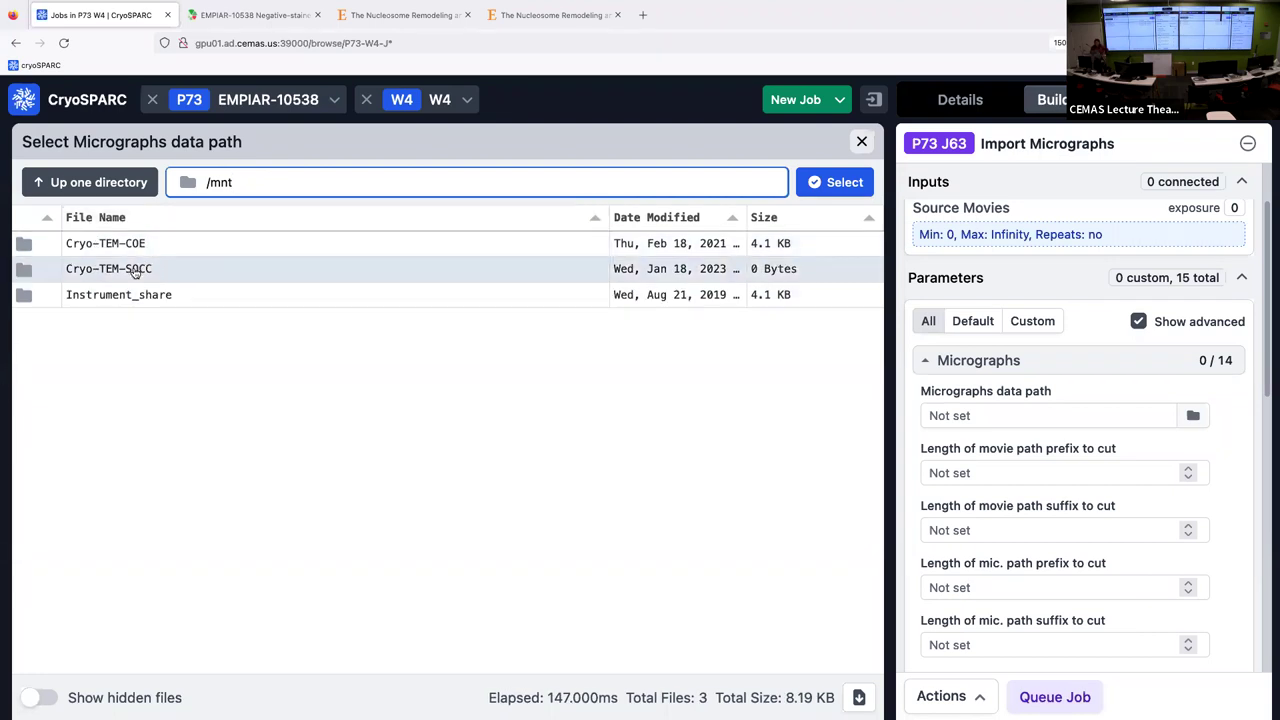
left_click(135, 271)
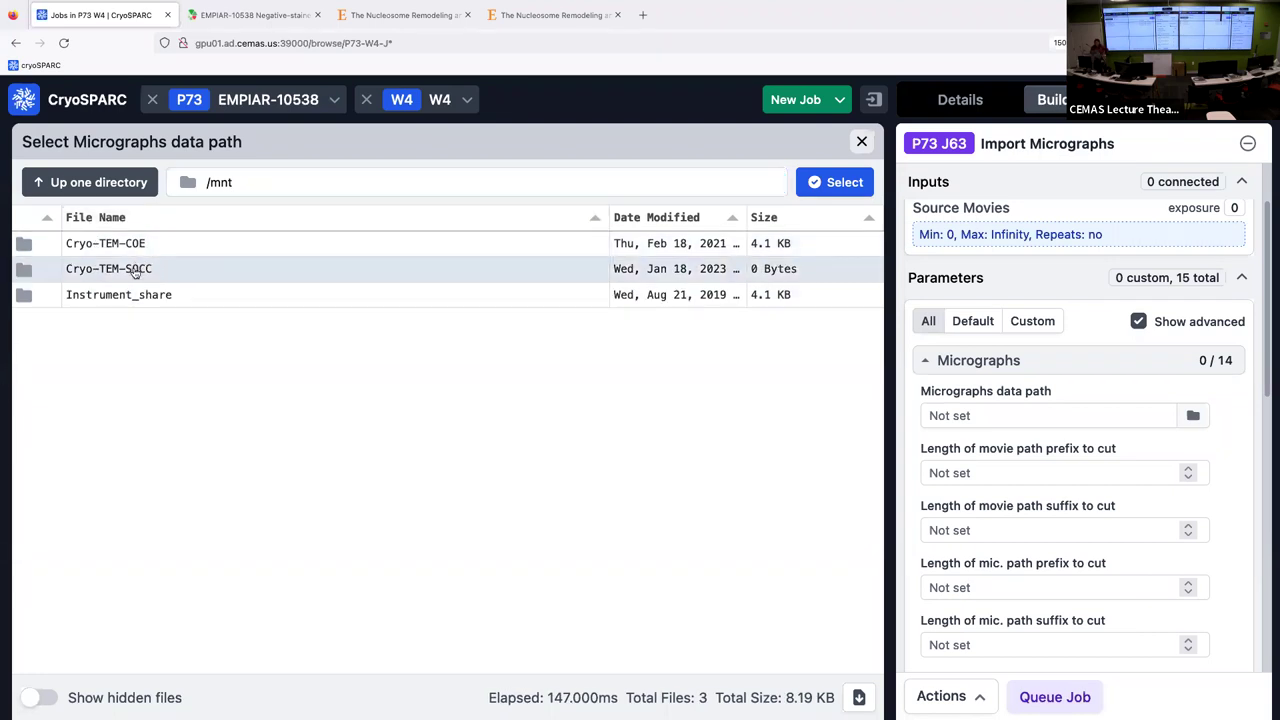
double_click(28, 279)
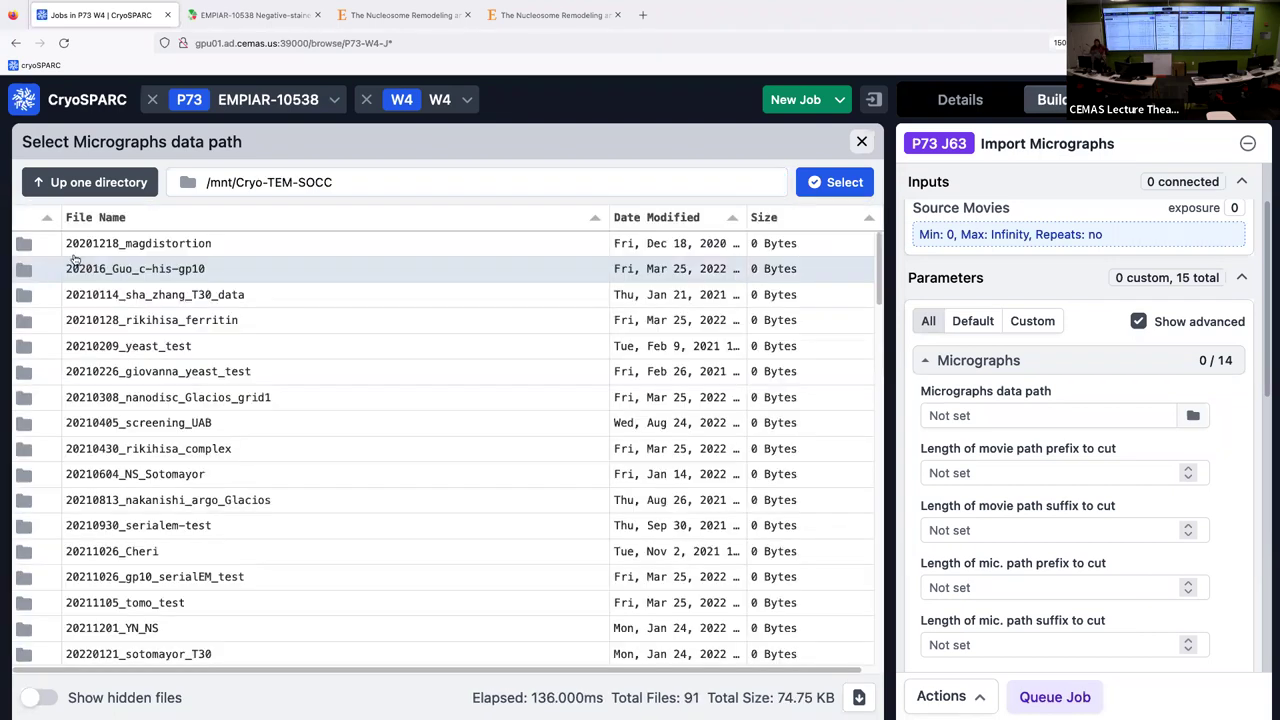
left_click(712, 216)
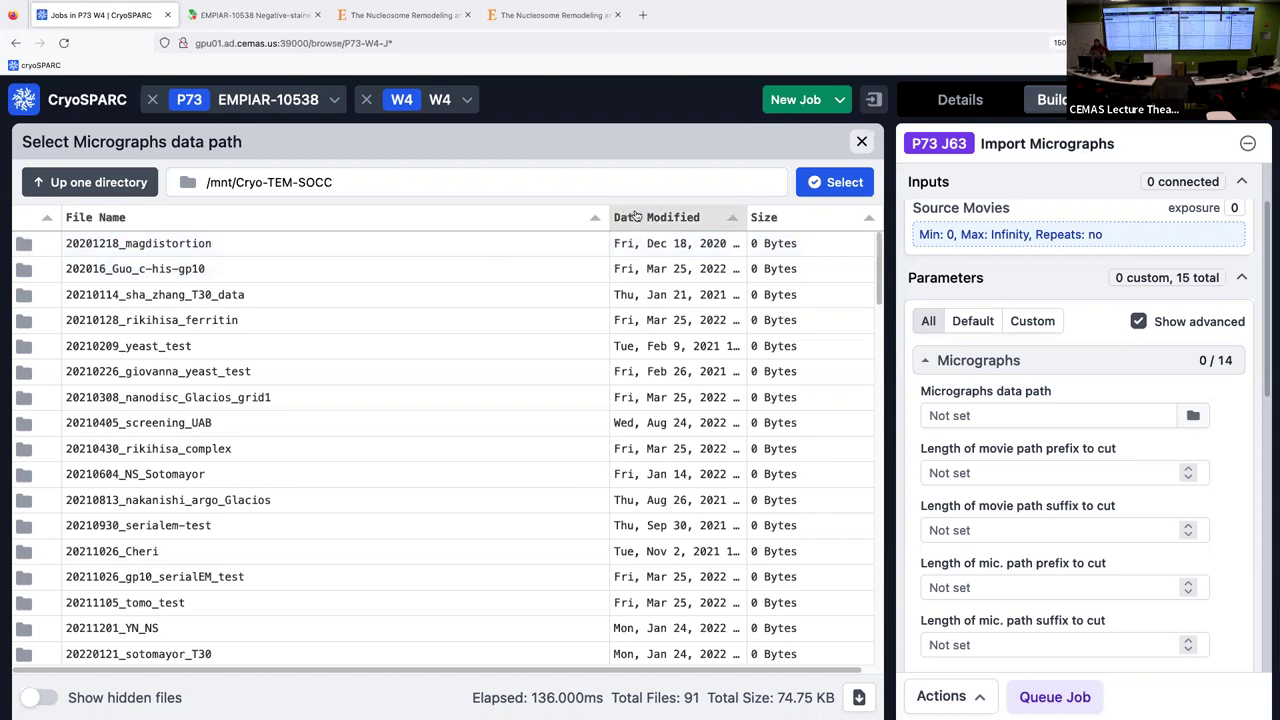
left_click(714, 214)
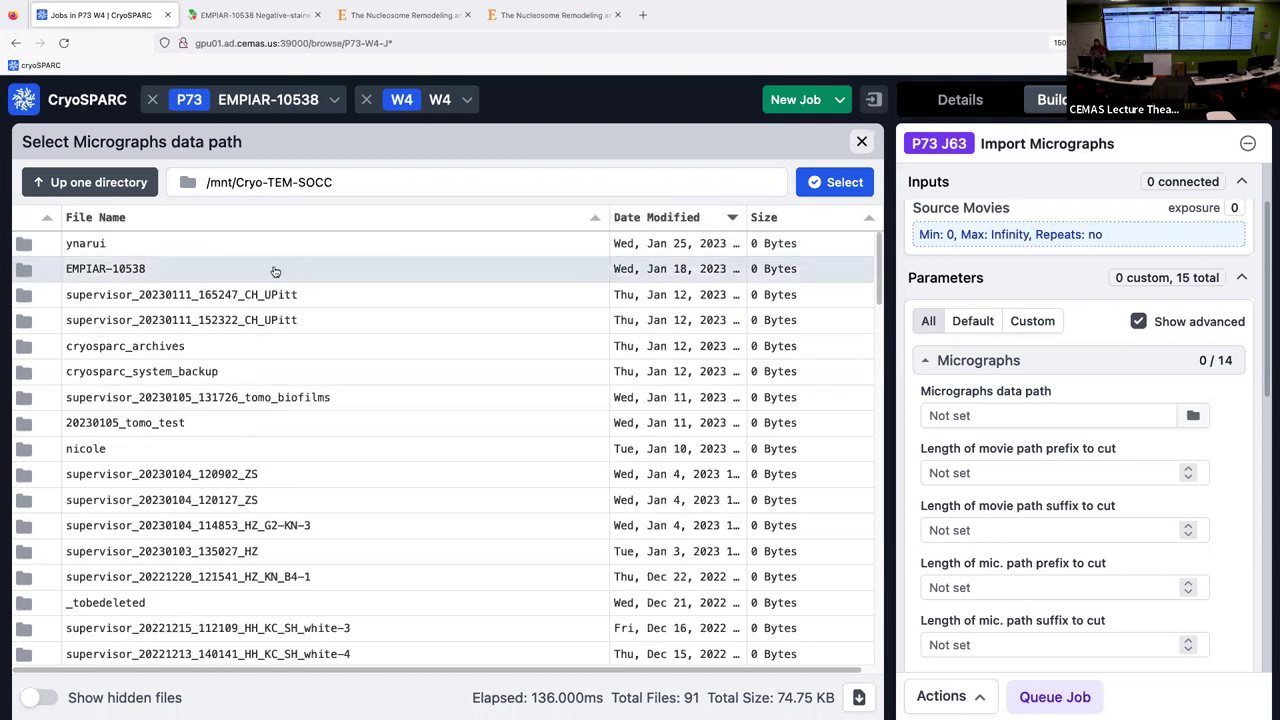
- Open the EMPIAR-10538 folder and set the micrographs data path to /mnt/Cryo-TEM-SOCC/EMPIAR-10538/*.mrc
double_click(138, 272)
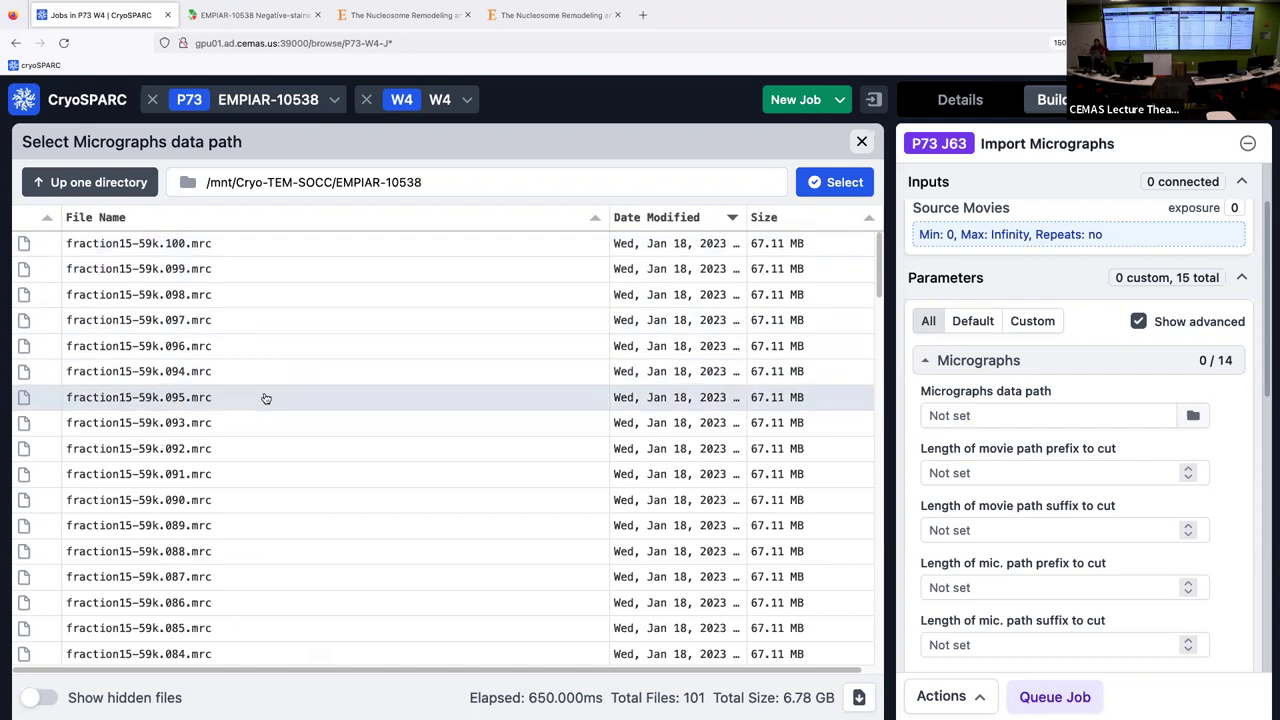
left_click(474, 182)
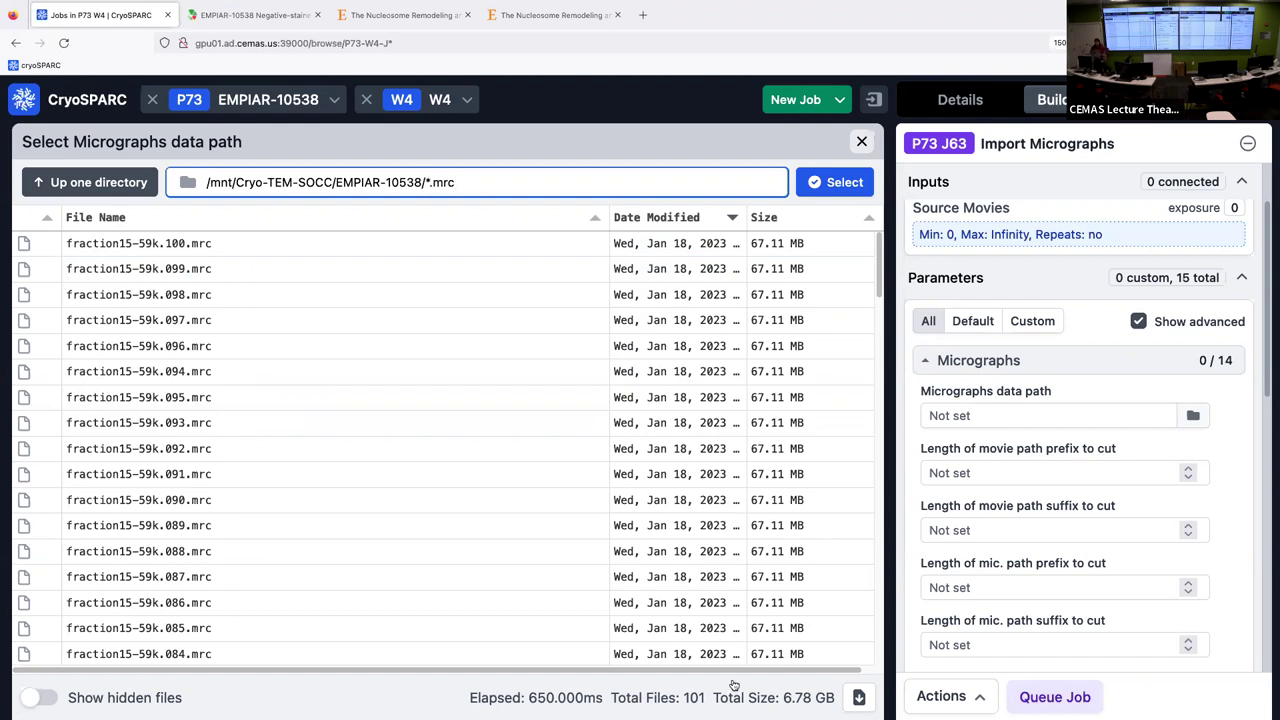
left_click(836, 184)
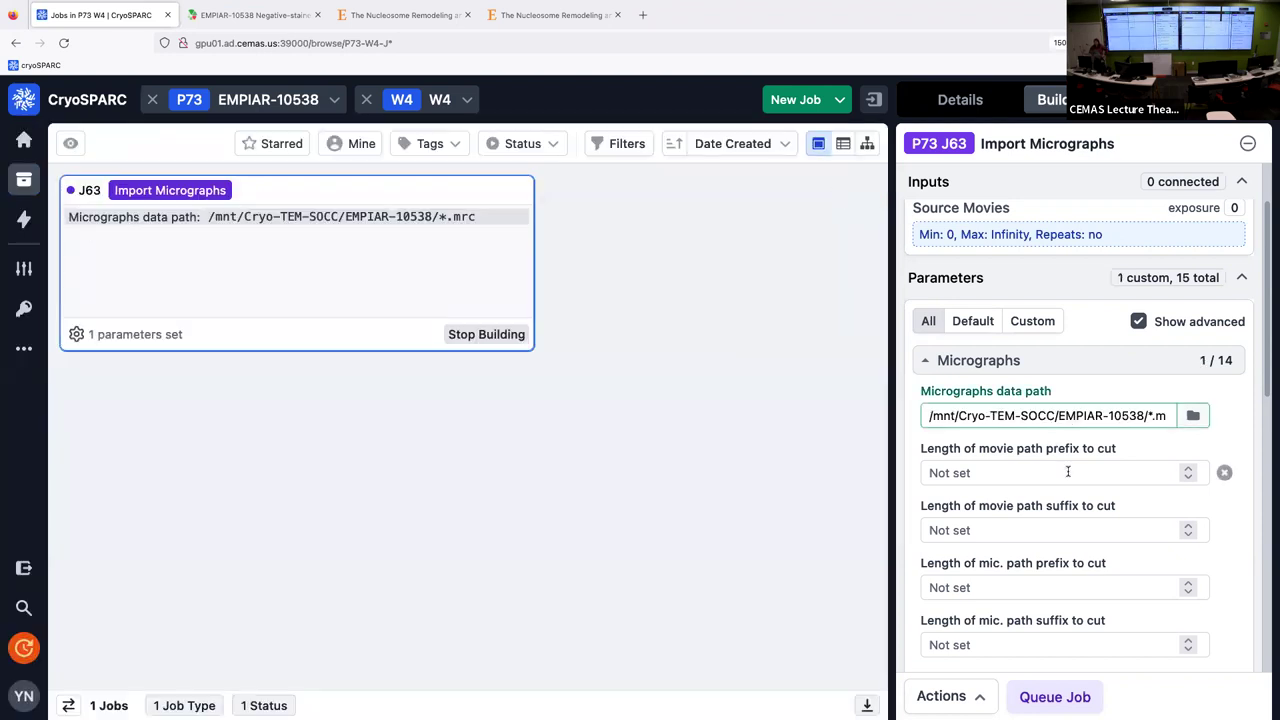
- Set the import job's pixel size to 2.4 Å and its accelerating voltage to 120 kV
scroll(1060, 478, "down", 1)
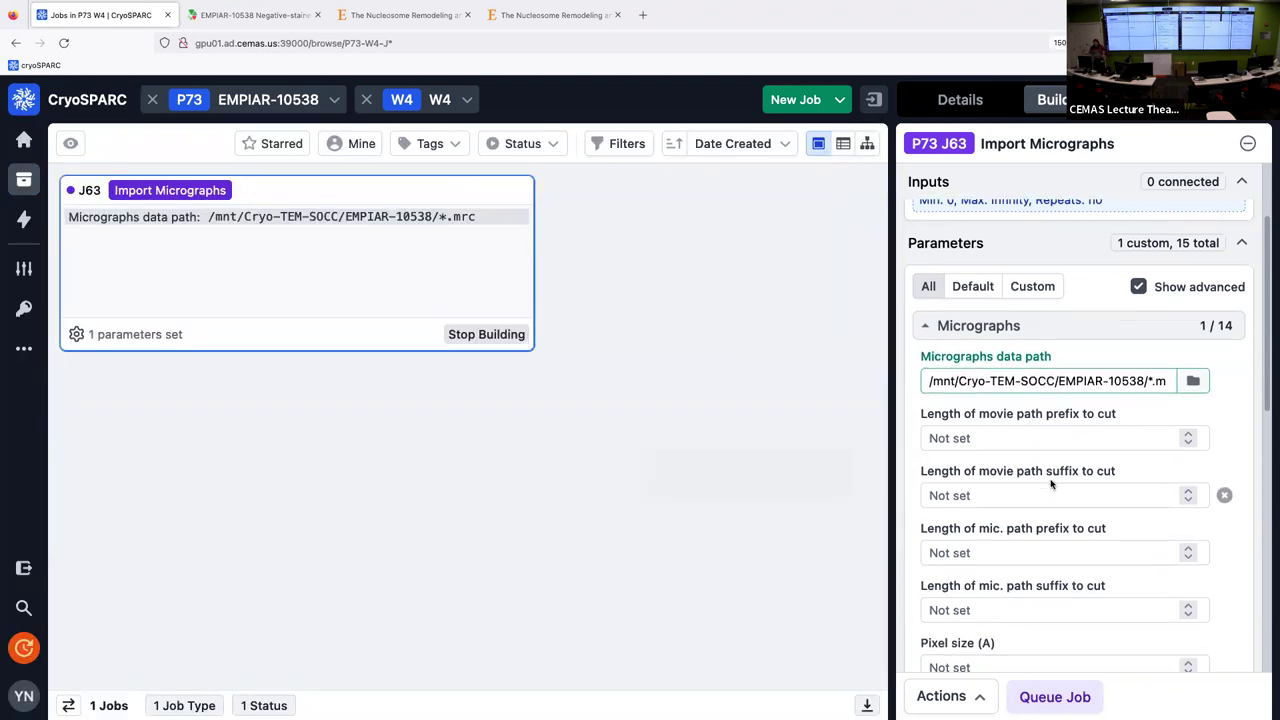
scroll(1050, 484, "down", 3)
scroll(1046, 514, "down", 1)
left_click(985, 524)
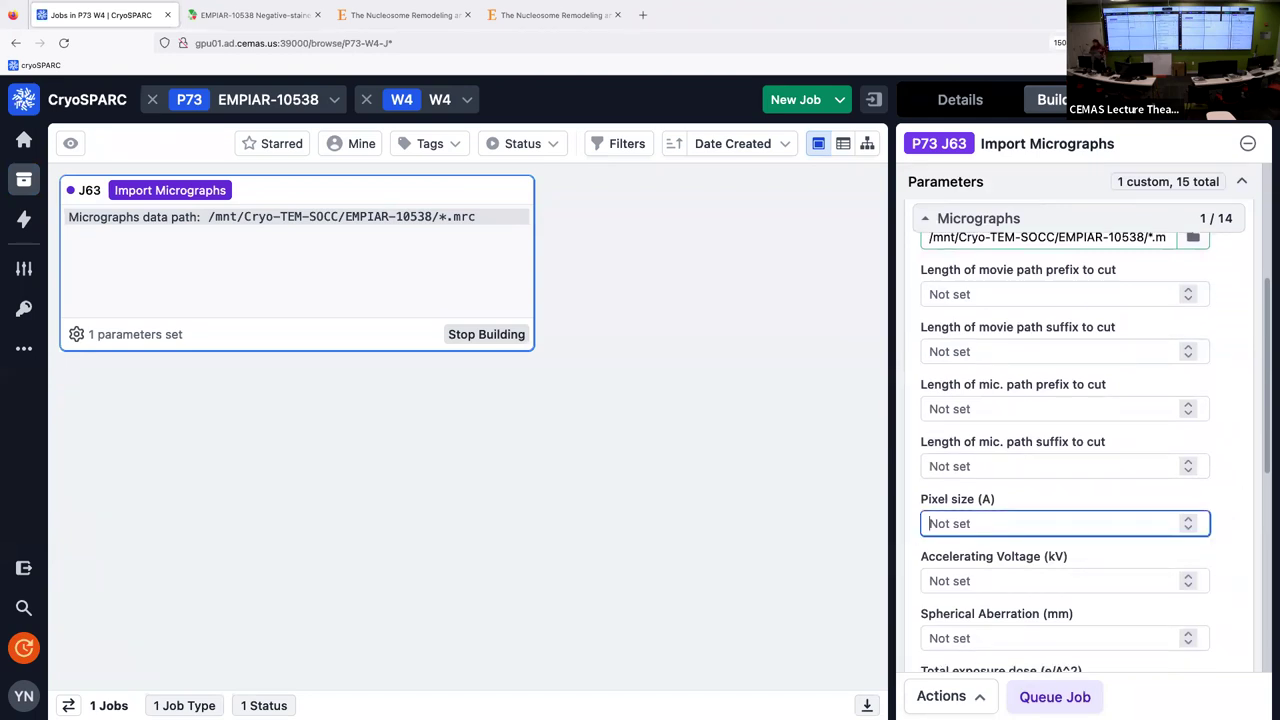
type("3.")
key("BackSpace")
key("BackSpace")
type("2")
left_click(1049, 581)
type("120")
- Set the spherical aberration to 2.0 mm and the total exposure dose to 100 e/A^2
left_click(1070, 630)
scroll(1060, 625, "down", 1)
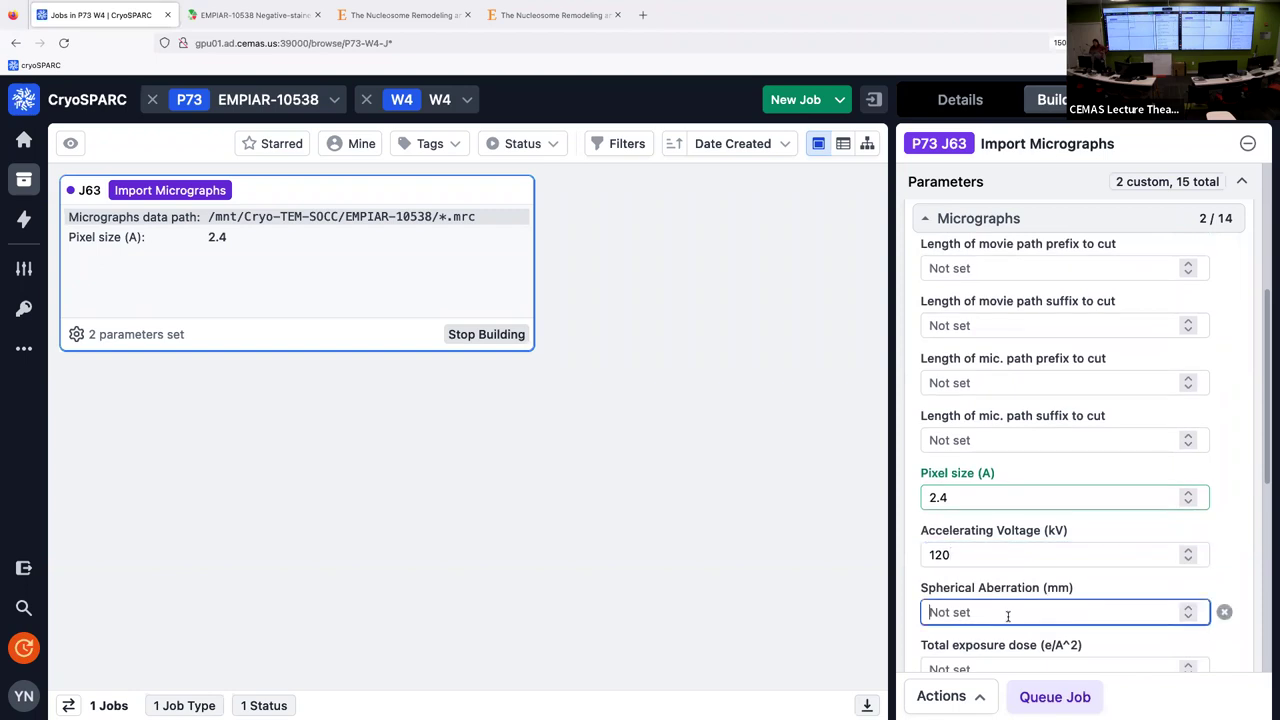
type("2.0")
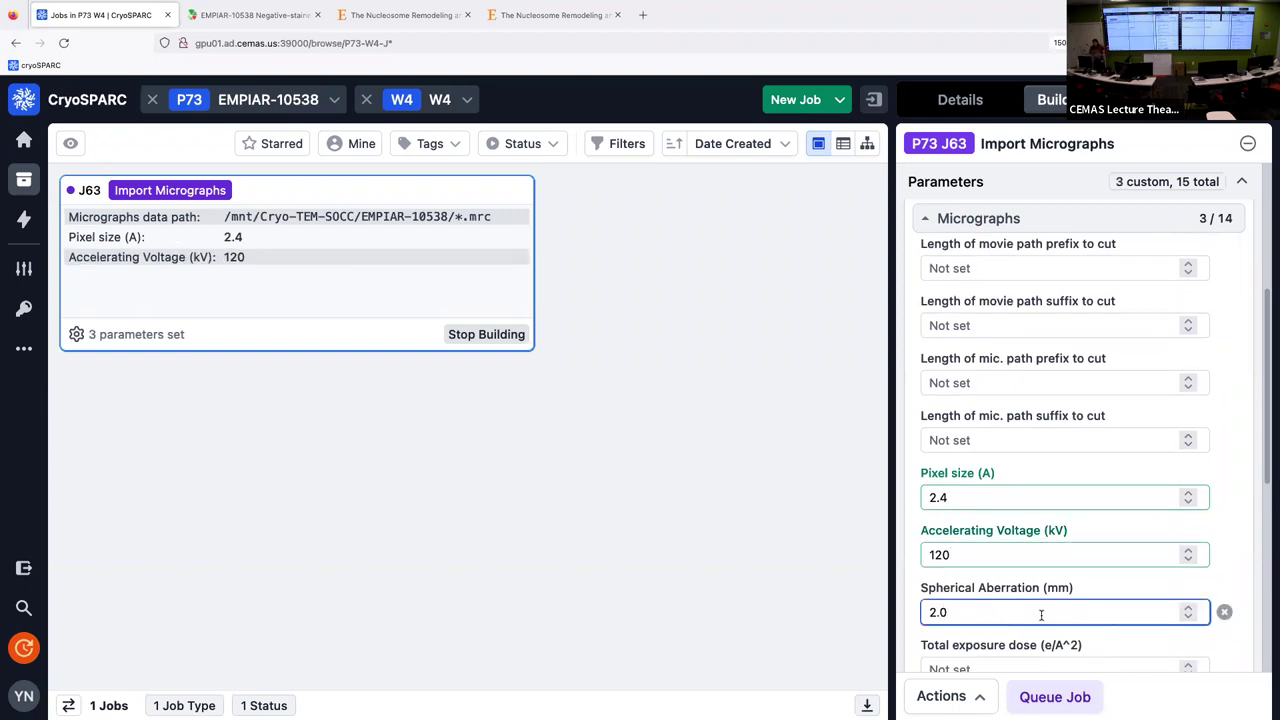
key("Tab")
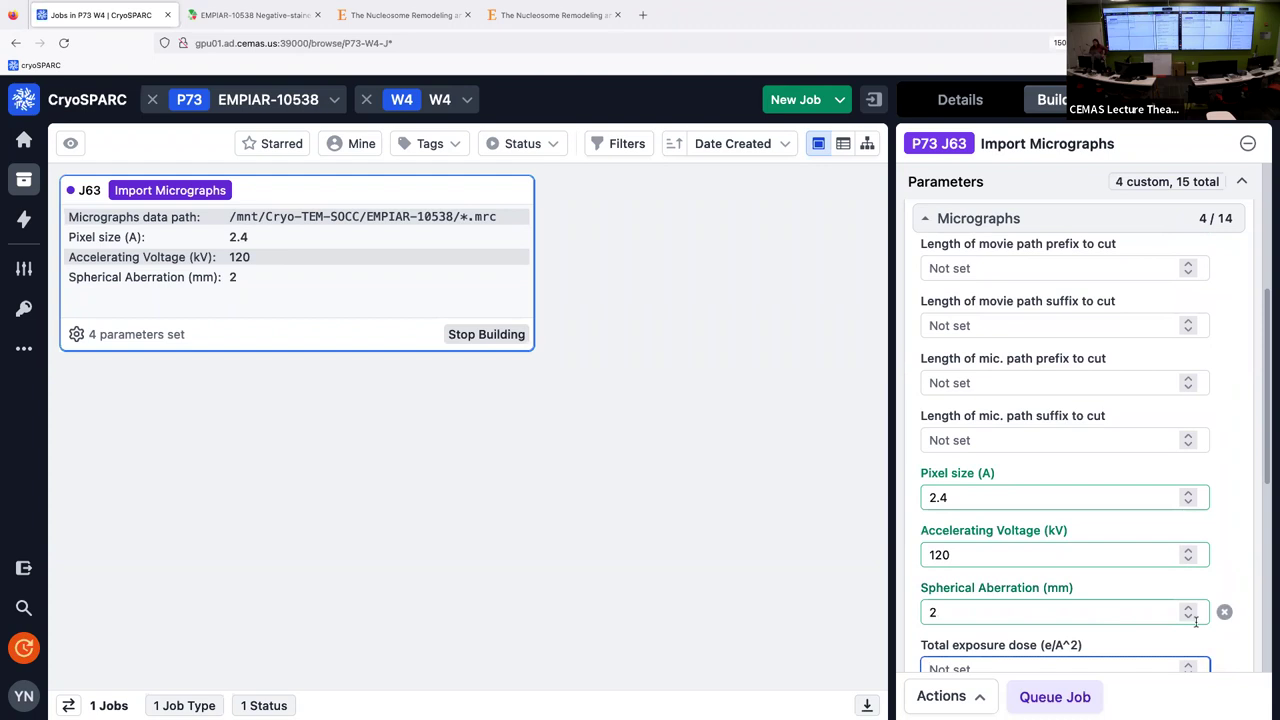
scroll(1195, 622, "down", 3)
type("100")
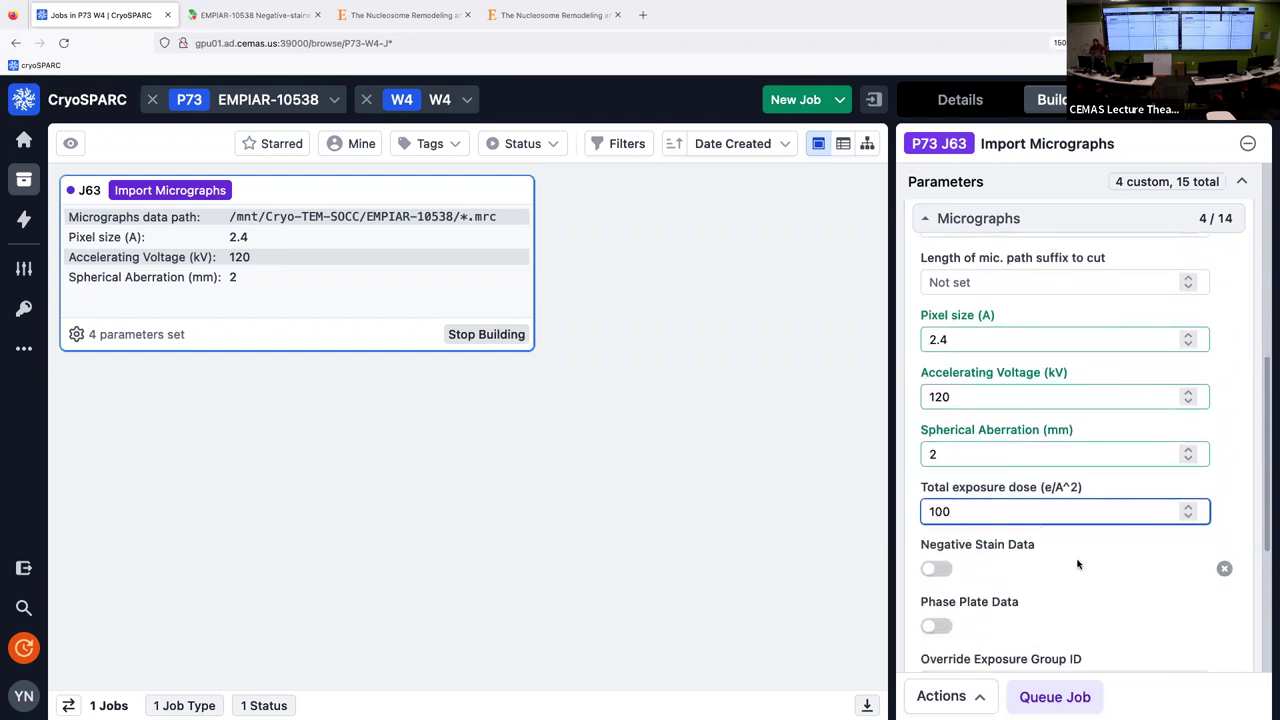
- Enable Negative Stain Data and Output Constant CTF for the micrograph import
scroll(1073, 555, "down", 1)
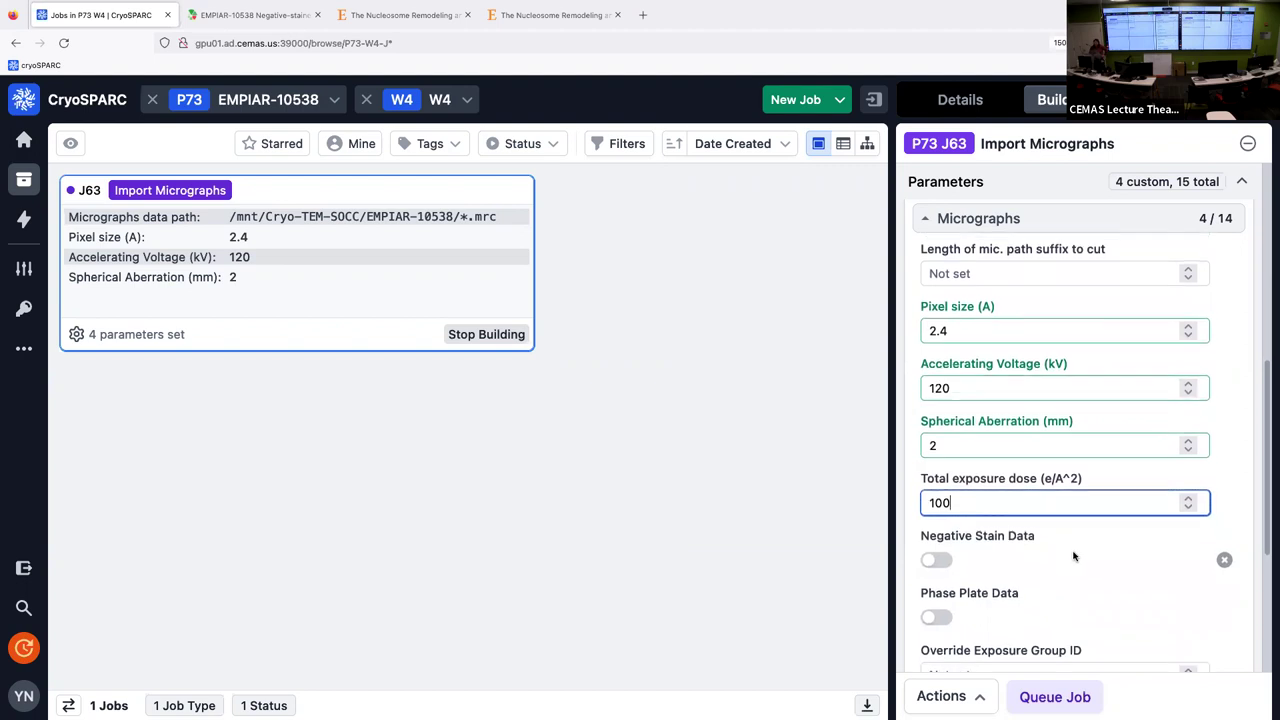
mouse_move(940, 522)
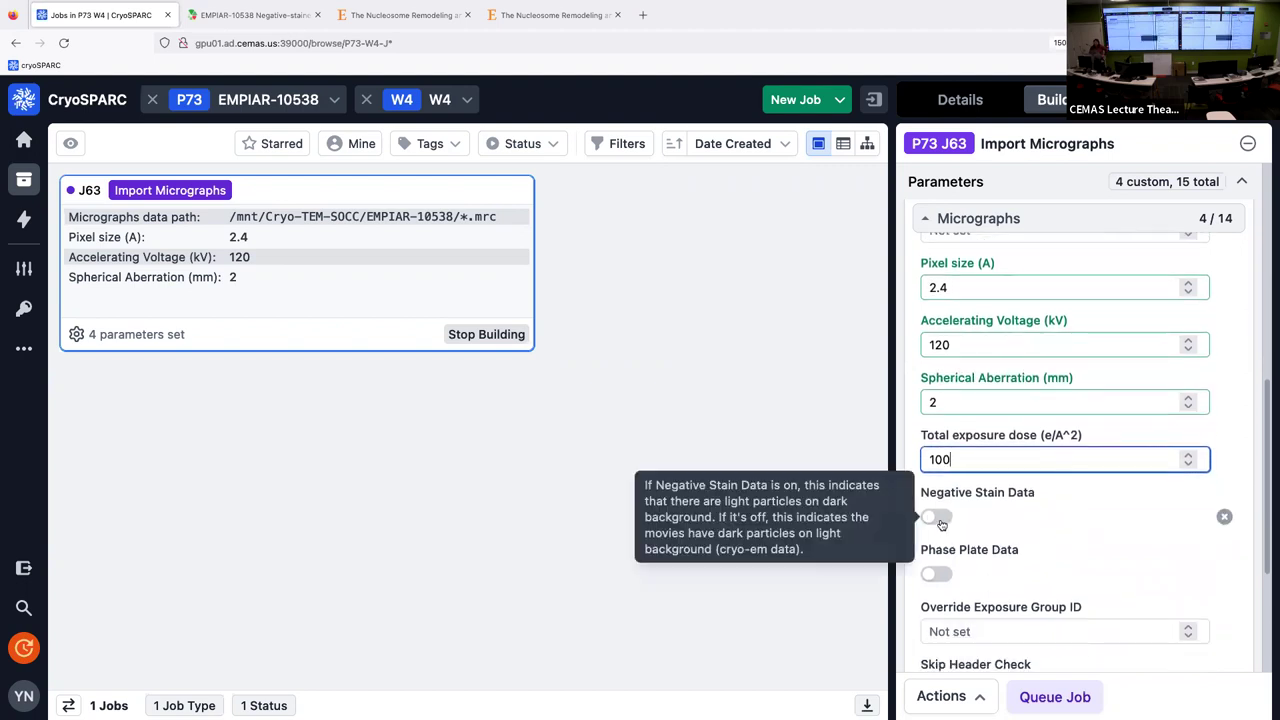
left_click(938, 519)
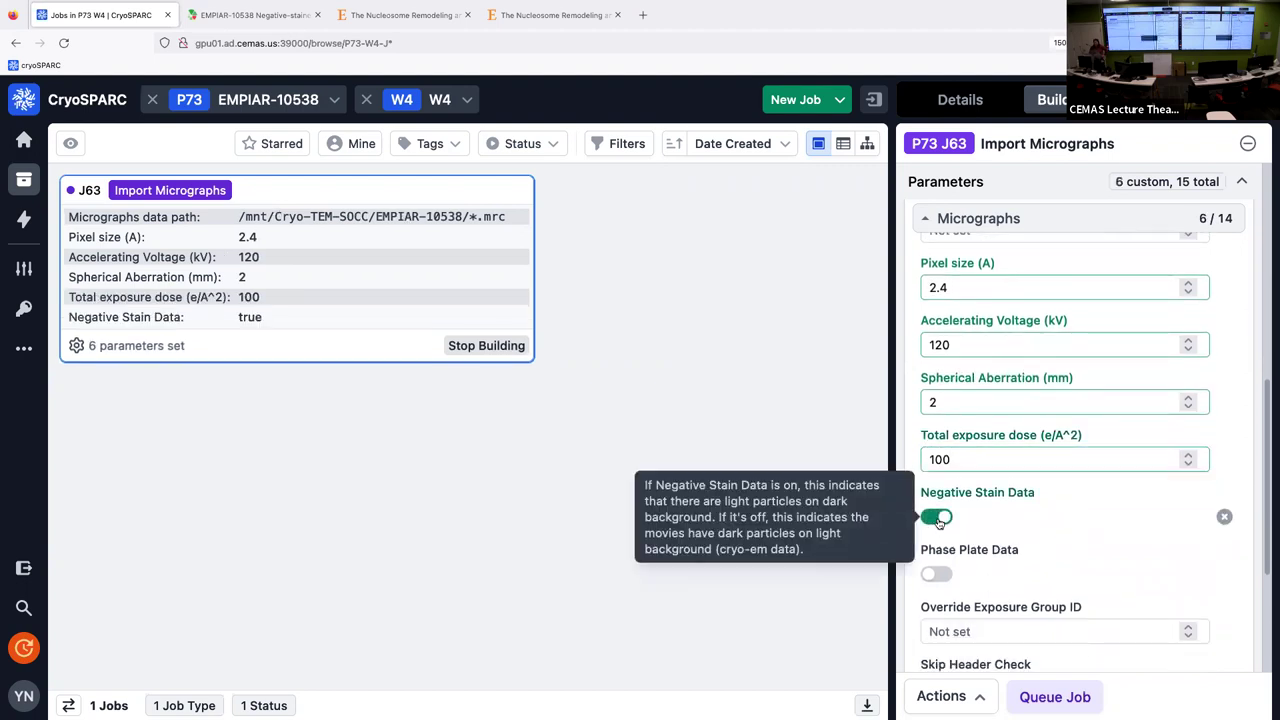
scroll(1020, 530, "down", 1)
scroll(1020, 528, "down", 2)
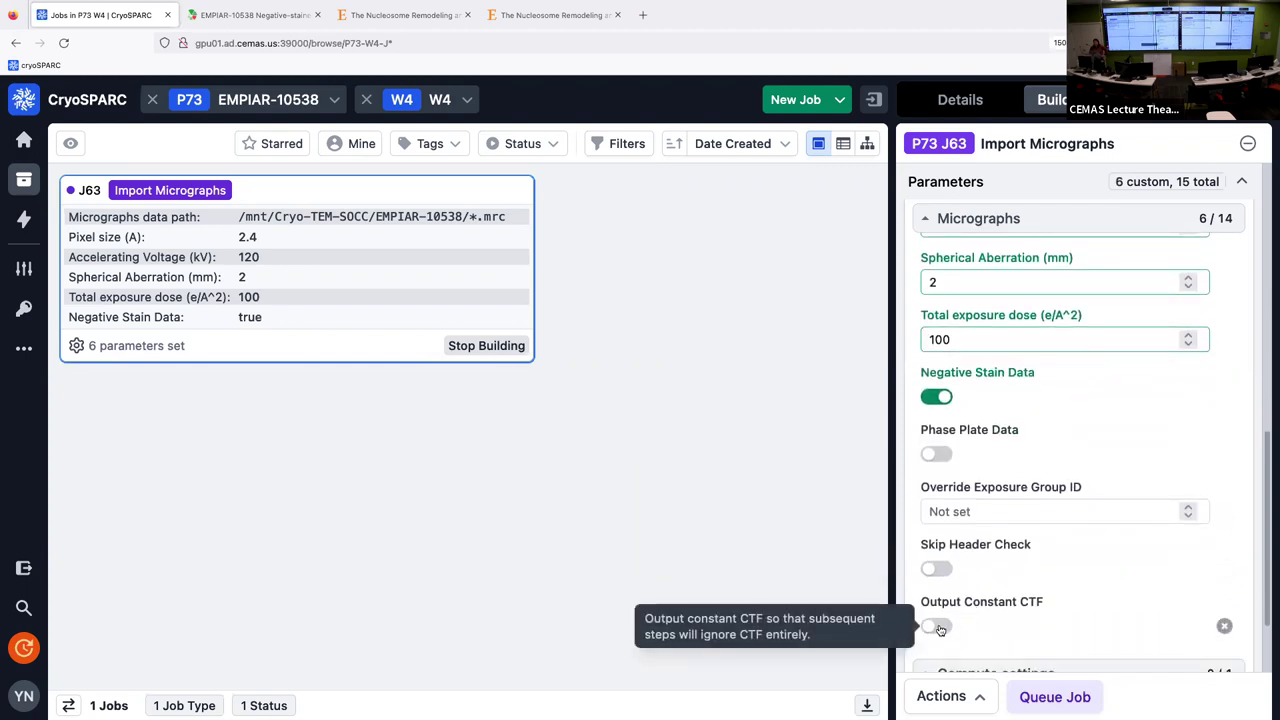
left_click(938, 627)
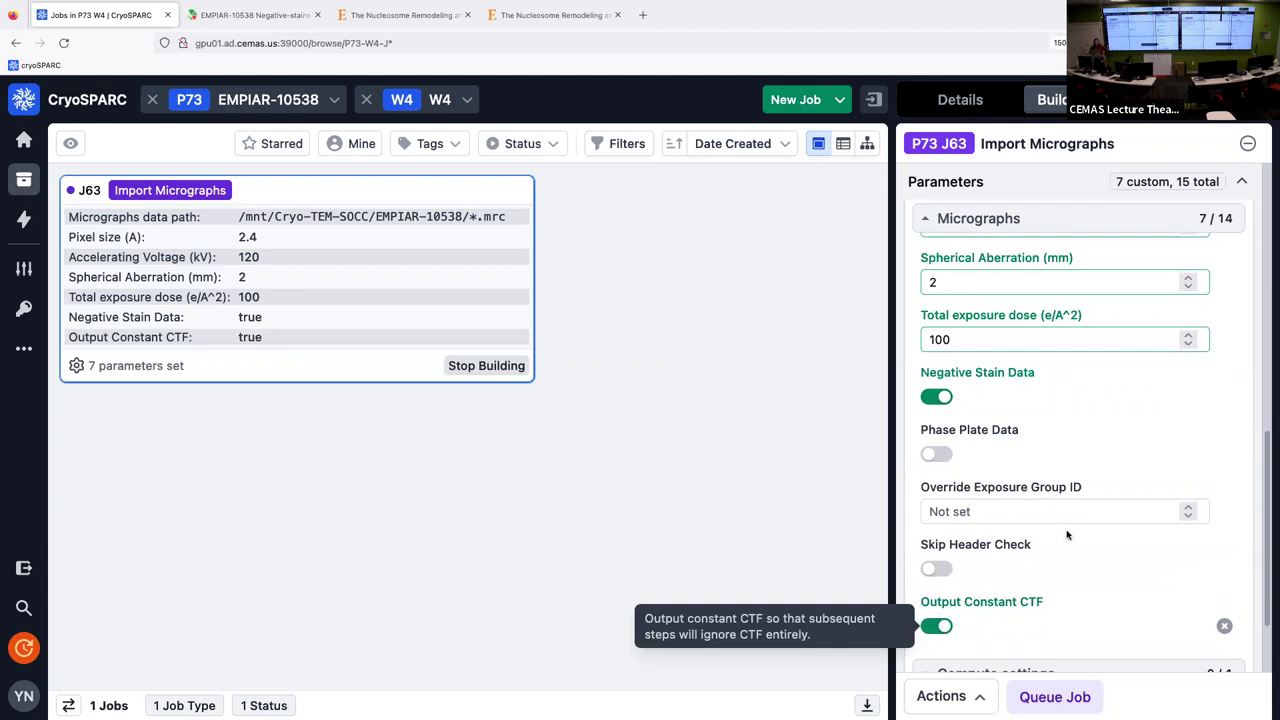
- Queue the Import Micrographs job with its default title and job priority
scroll(1065, 534, "down", 3)
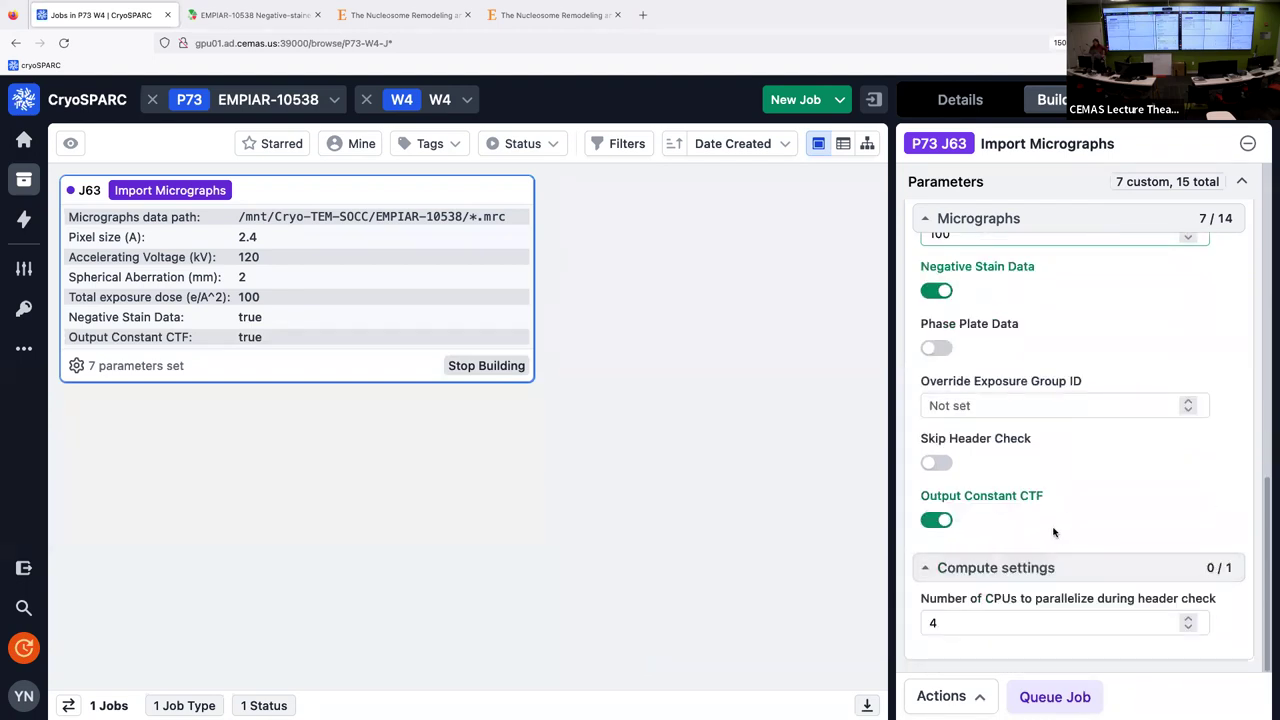
left_click(1066, 699)
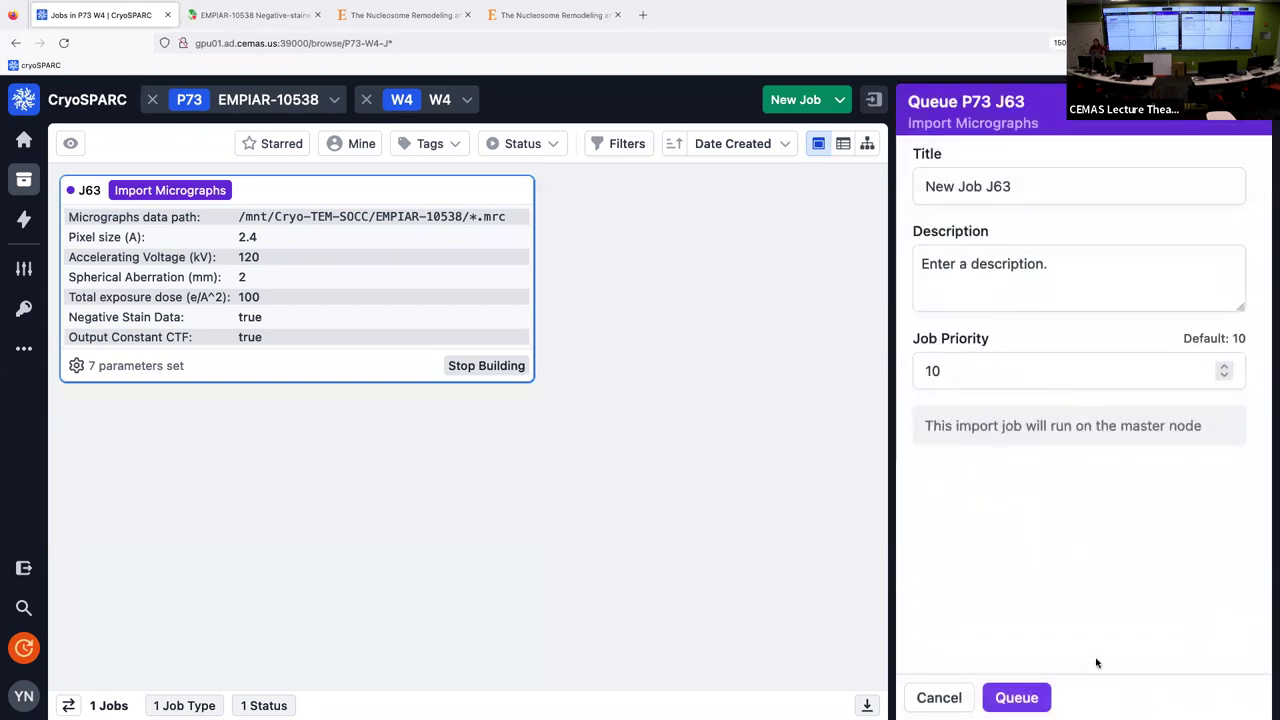
left_click(1020, 699)
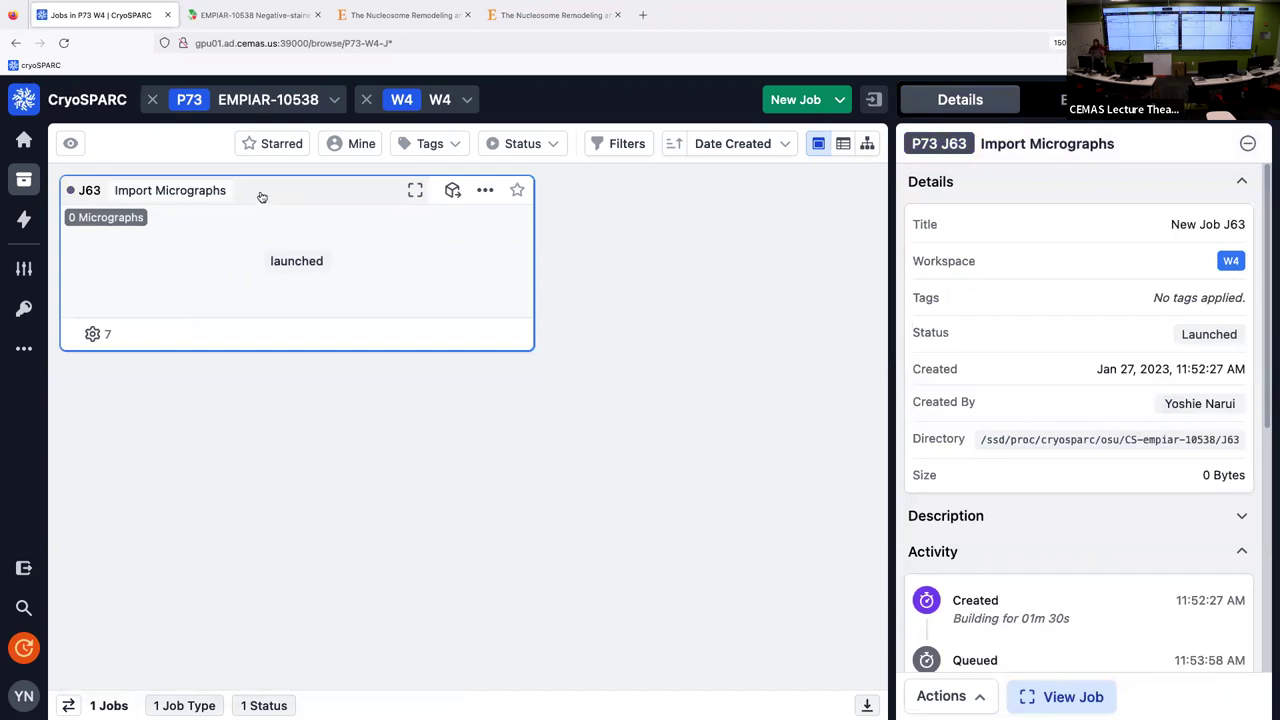
- Open the Import Micrographs job to examine the raw micrograph images in its event log, and close it
double_click(450, 236)
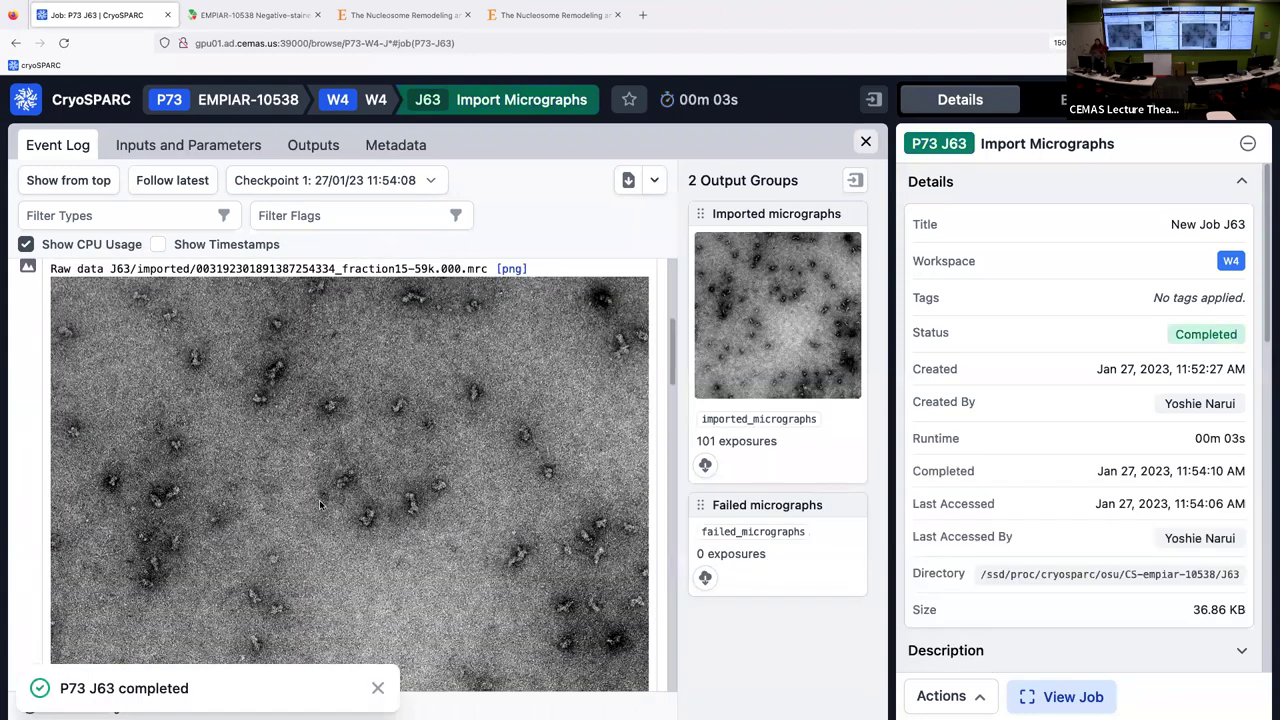
scroll(320, 505, "down", 2)
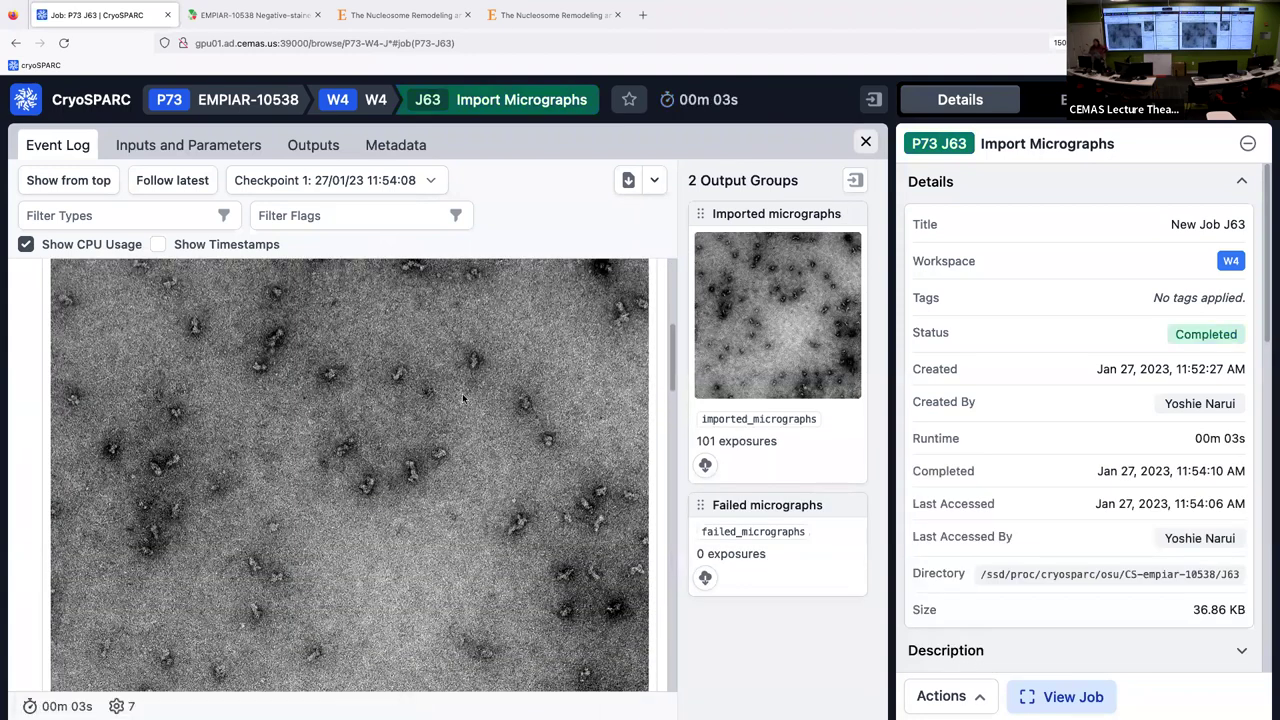
left_click(866, 142)
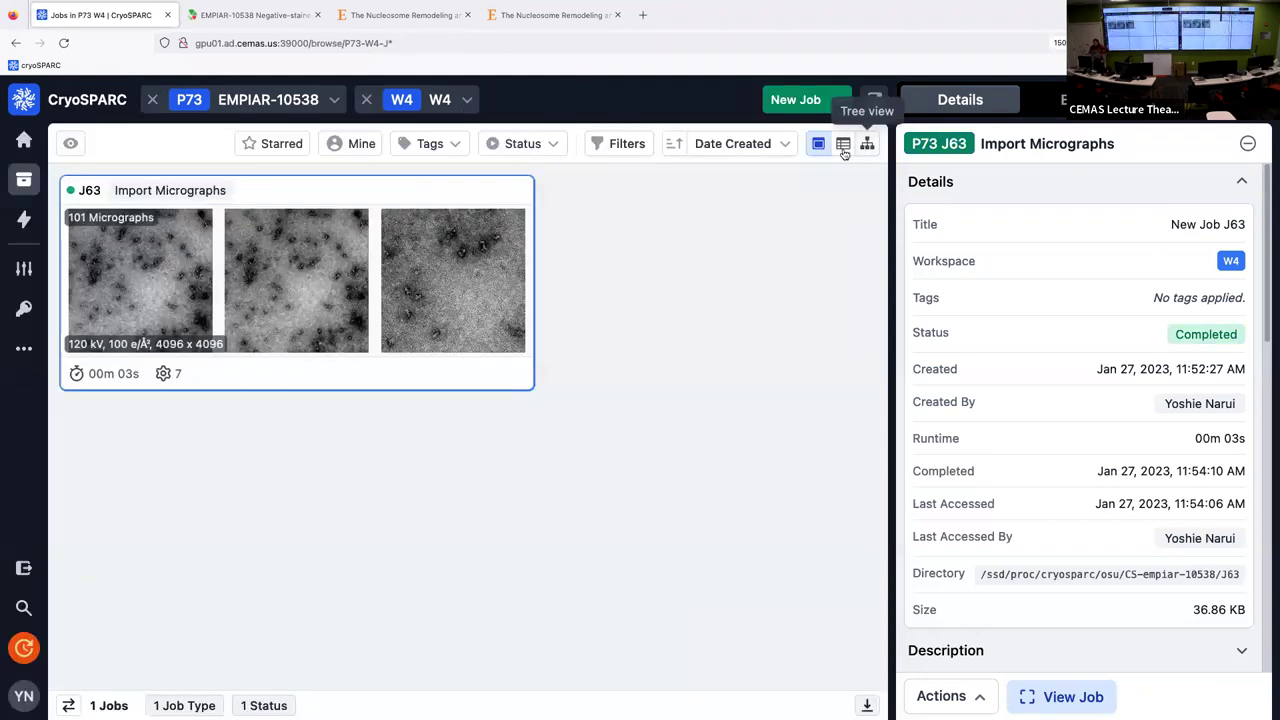
- Open the job builder for workspace W4 and examine the motion correction, CTF estimation, exposure curation and particle picking job types
left_click(687, 323)
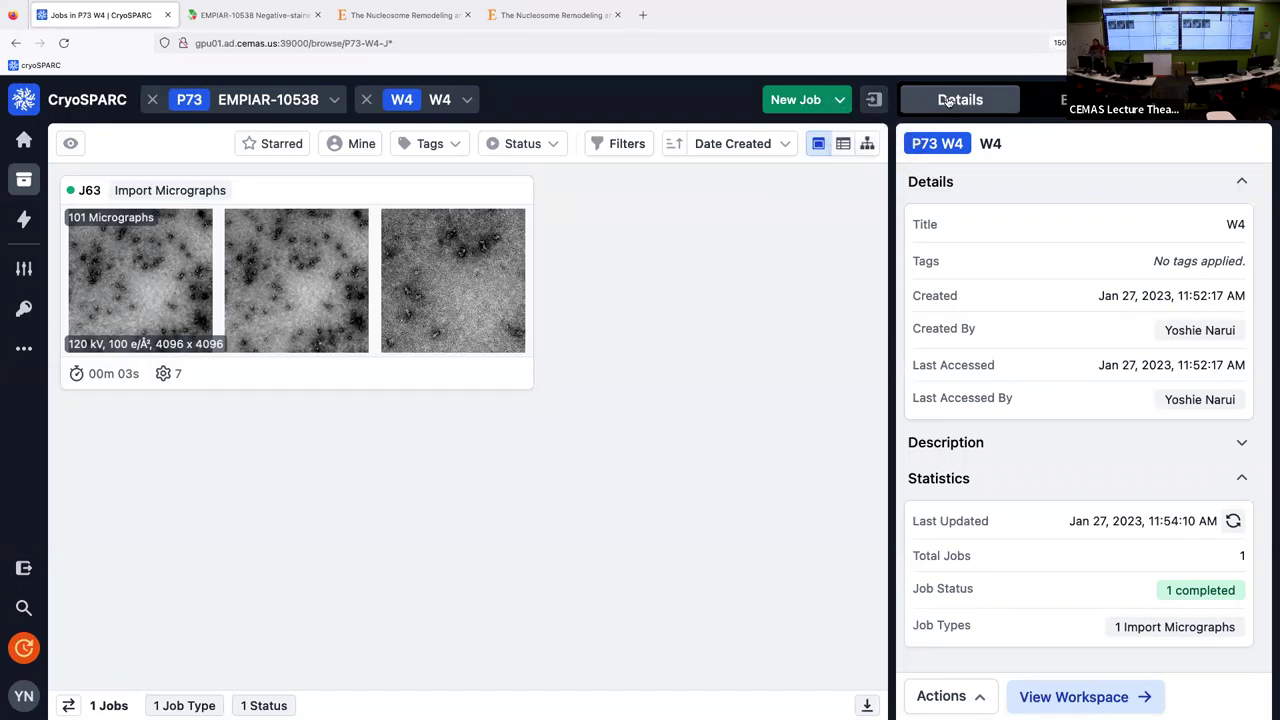
left_click(1050, 100)
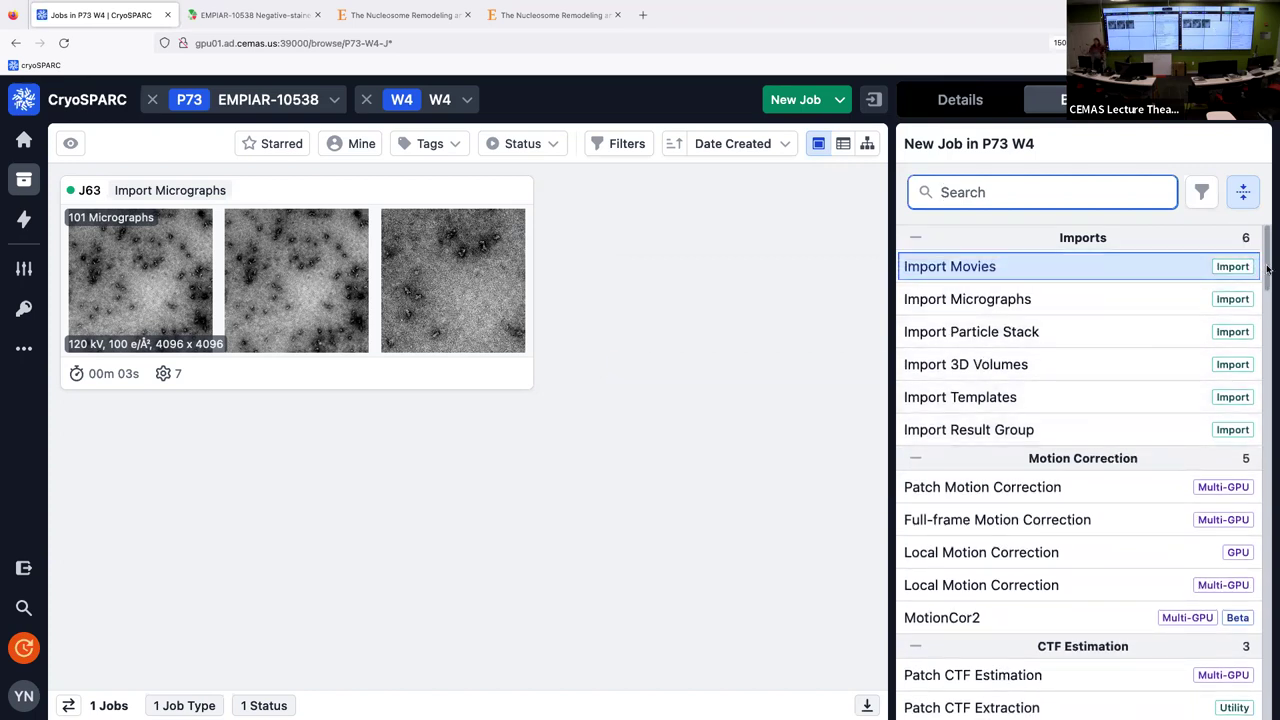
left_click_drag(1267, 268, 1272, 293)
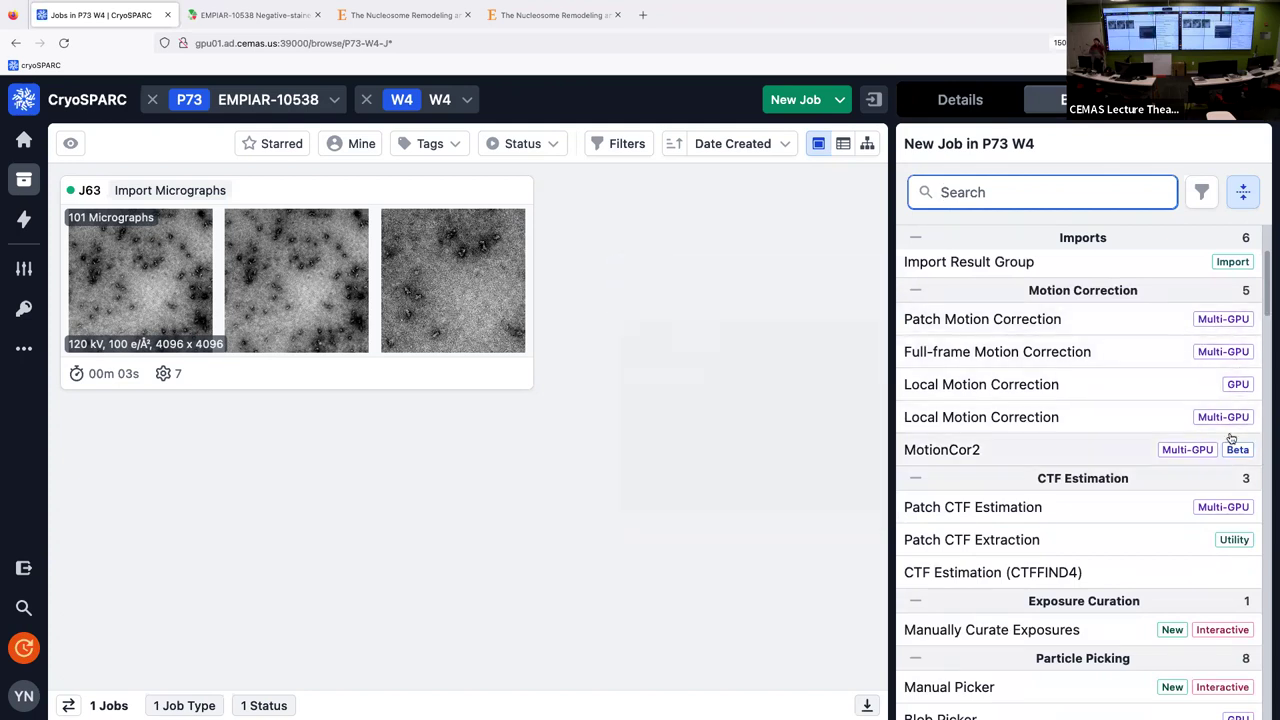
scroll(1226, 448, "up", 1)
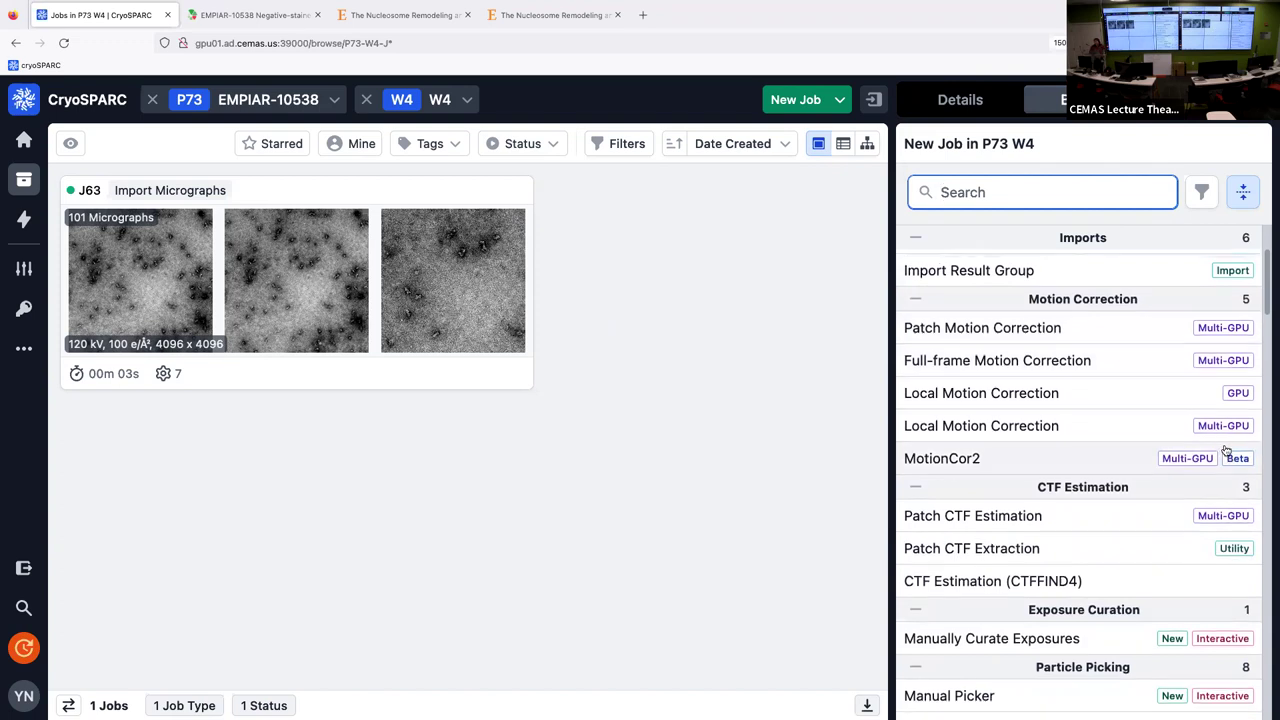
scroll(1224, 457, "down", 1)
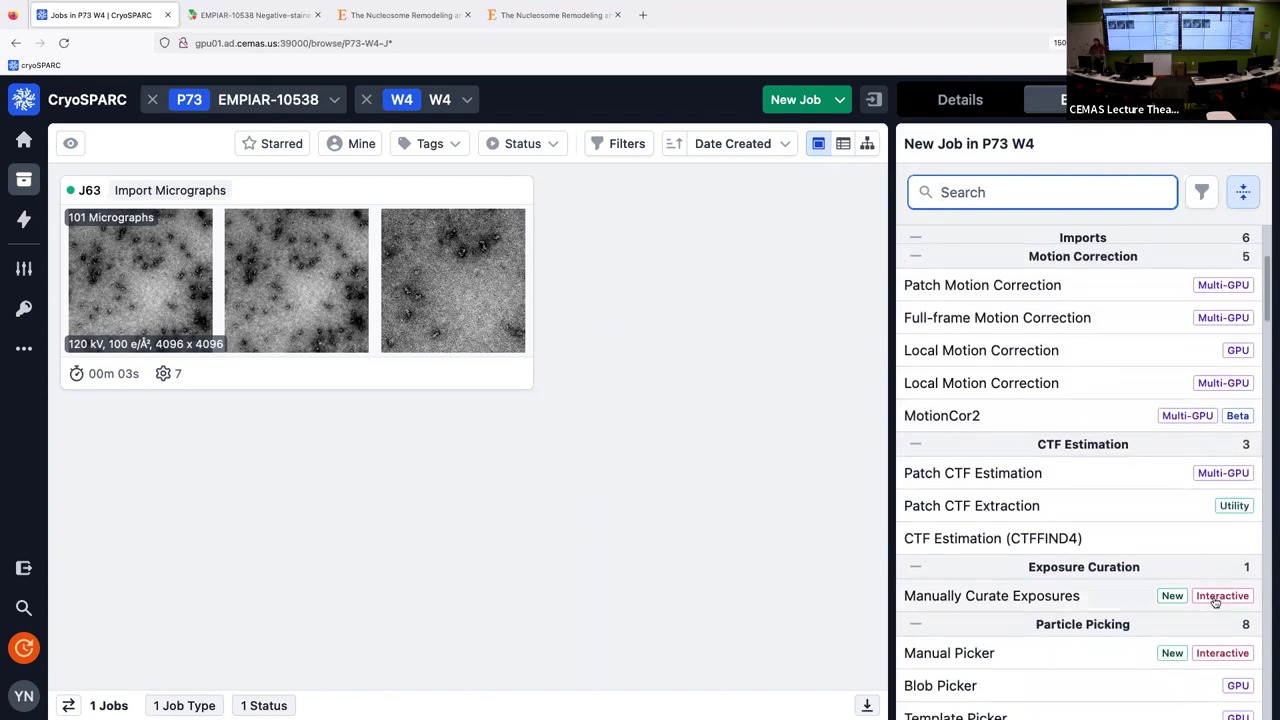
mouse_move(1216, 603)
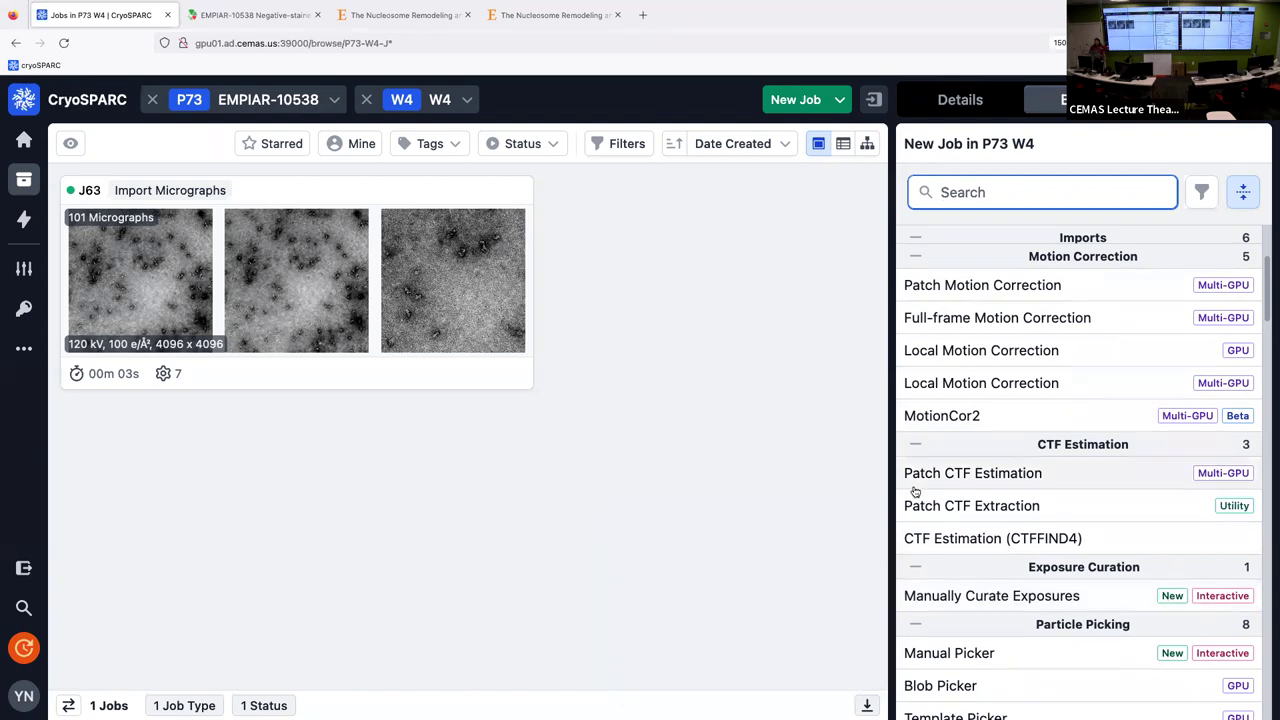
mouse_move(1010, 461)
scroll(1165, 520, "up", 2)
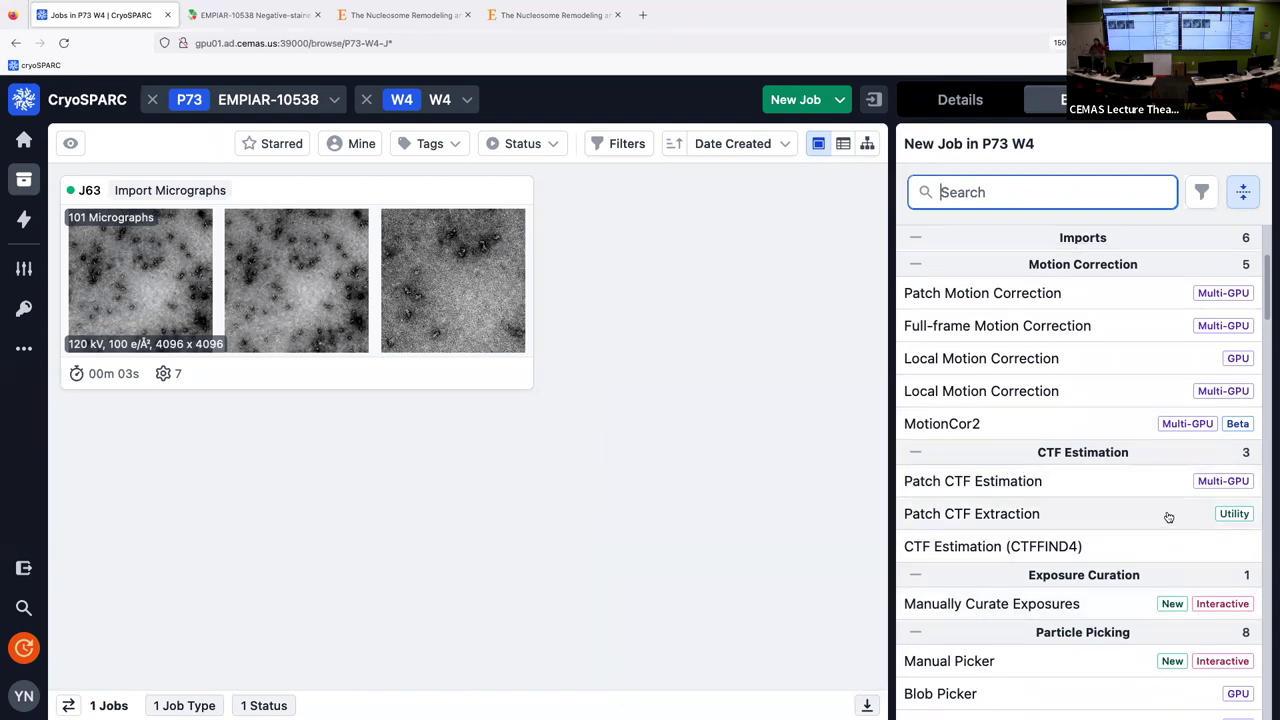
mouse_move(1246, 362)
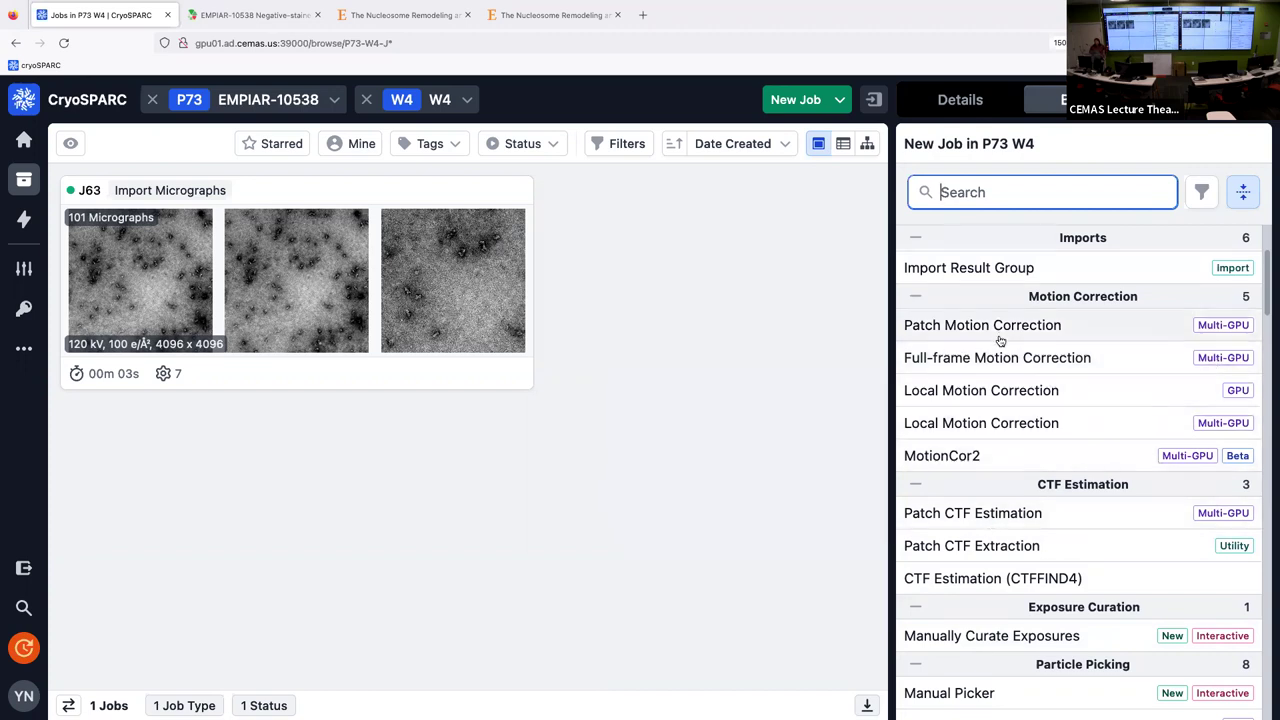
scroll(991, 386, "down", 3)
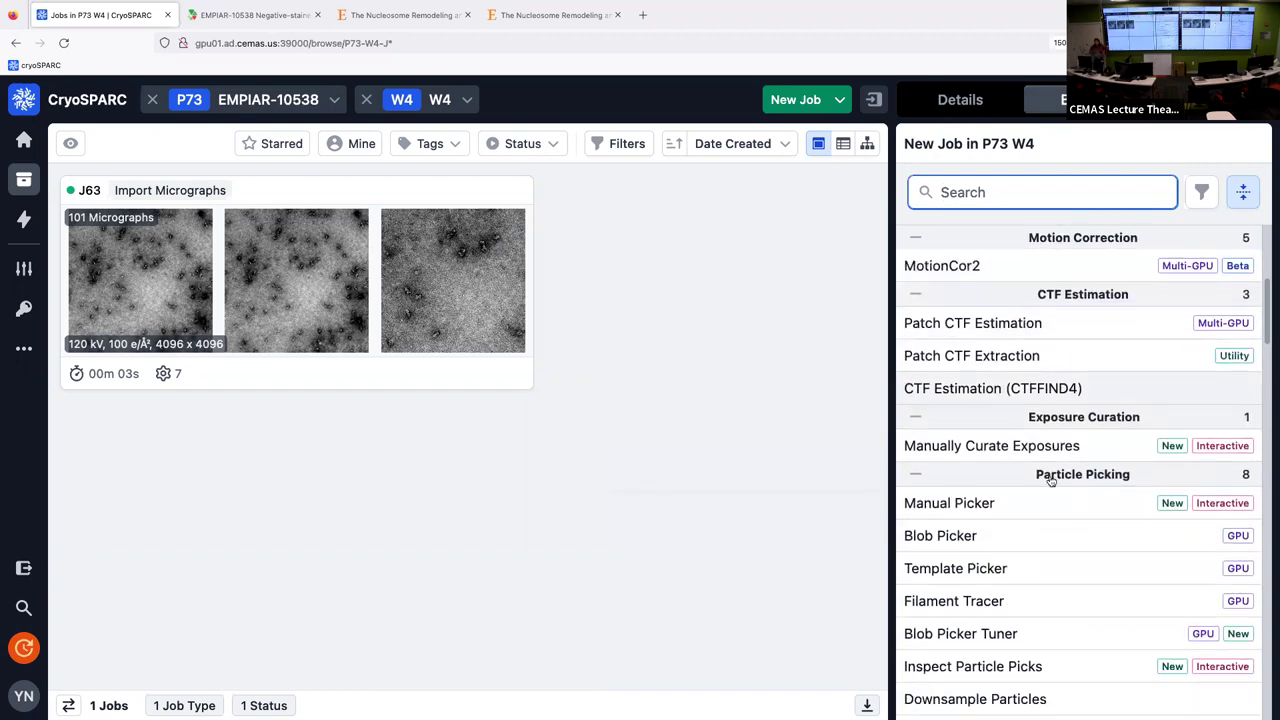
scroll(1055, 484, "down", 1)
scroll(1117, 491, "up", 1)
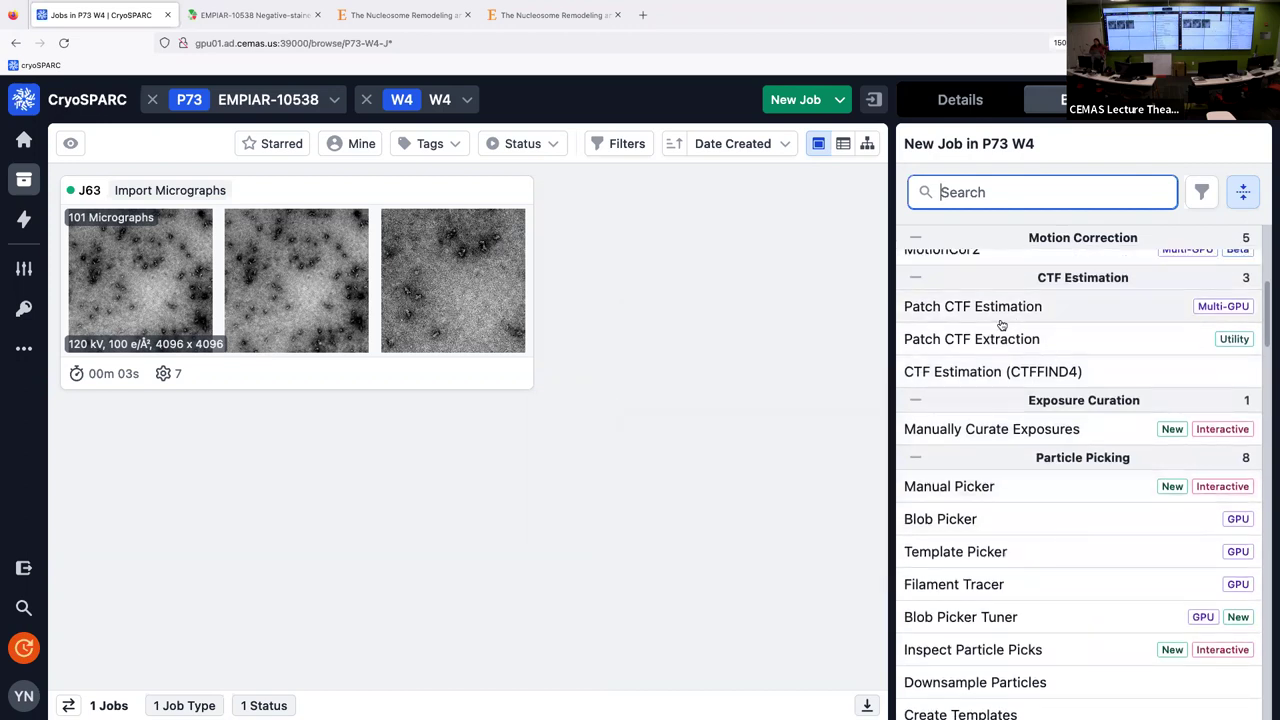
- Review the CTF estimation and motion correction job types, and return to the details of workspace W4
mouse_move(998, 316)
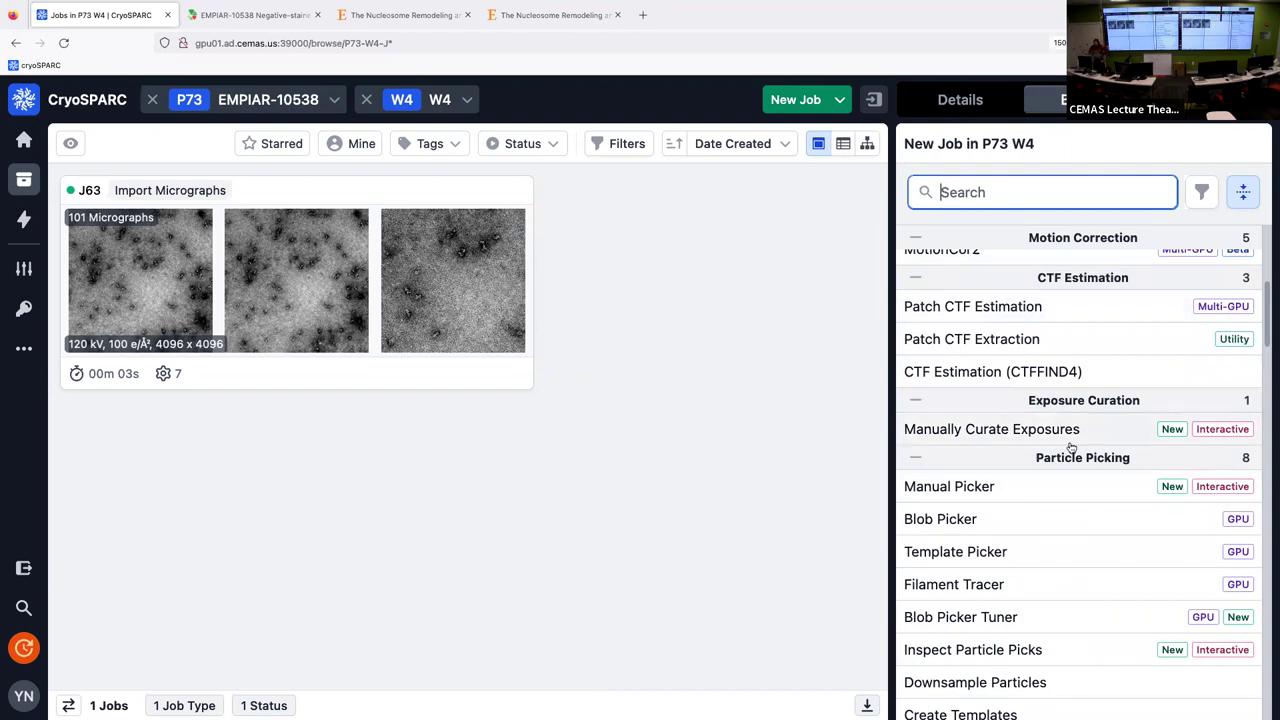
scroll(1080, 455, "up", 1)
scroll(1100, 445, "up", 4)
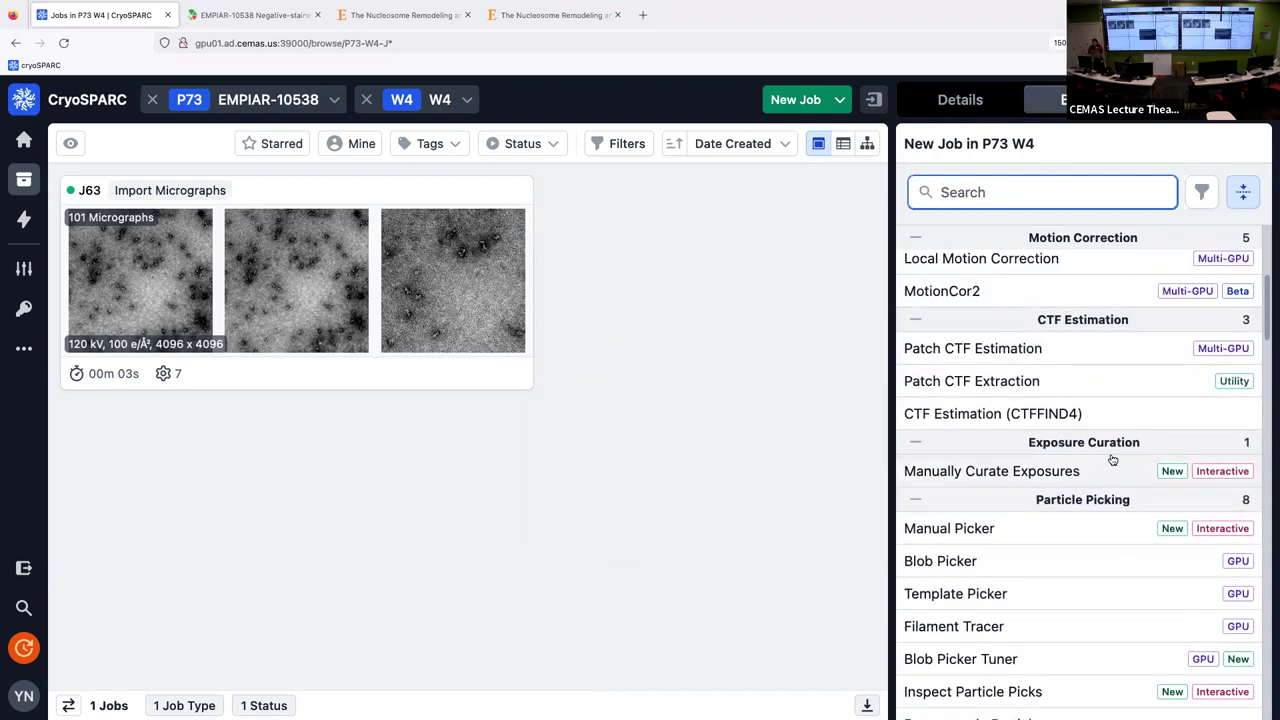
scroll(1088, 432, "up", 7)
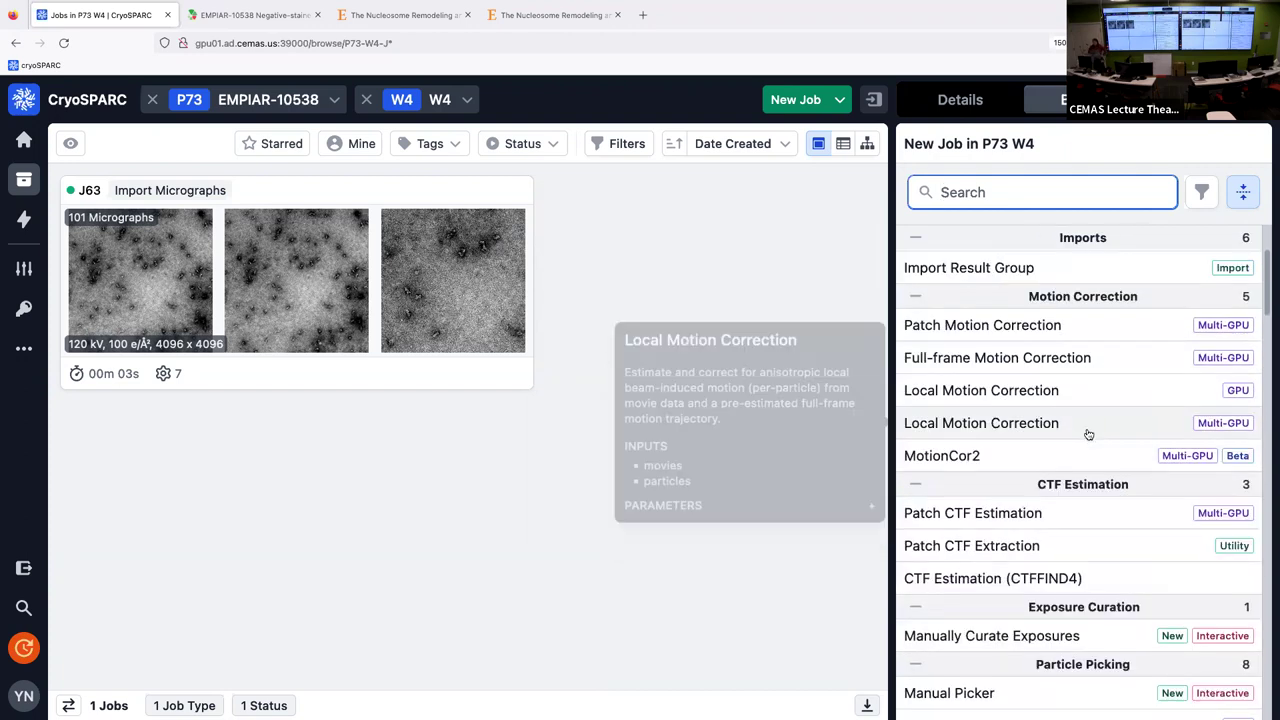
left_click(962, 102)
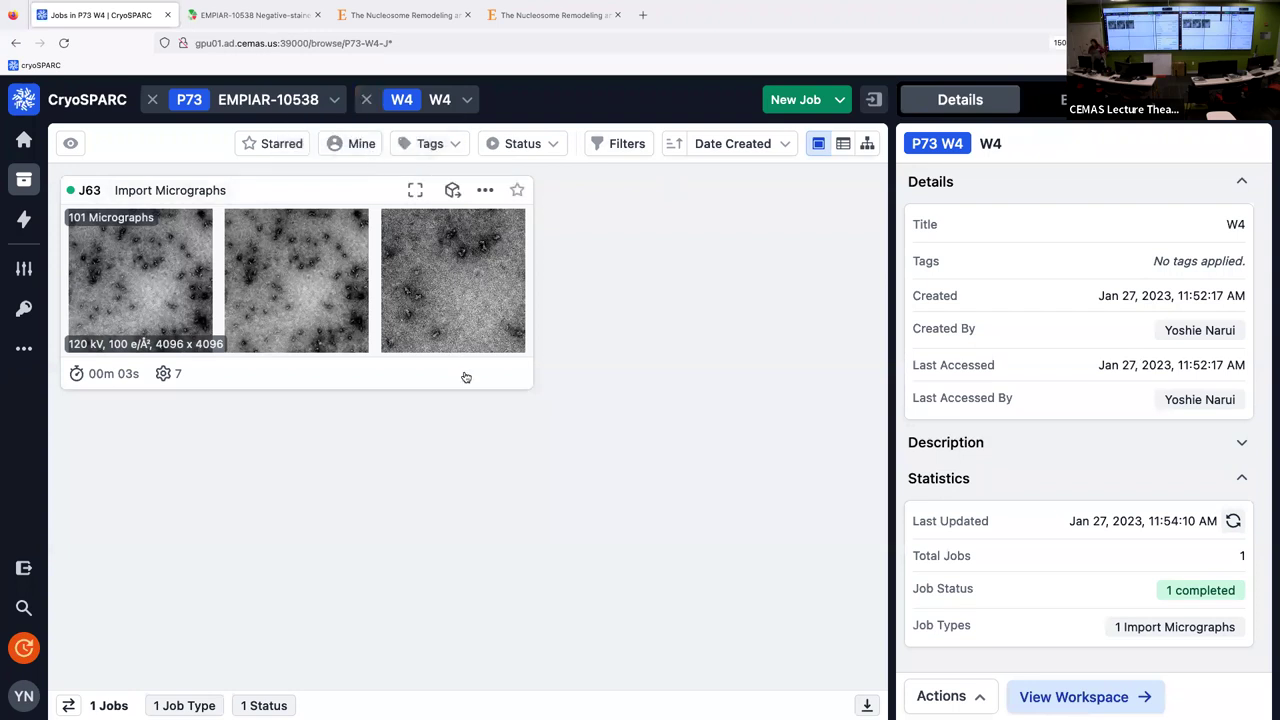
mouse_move(543, 697)
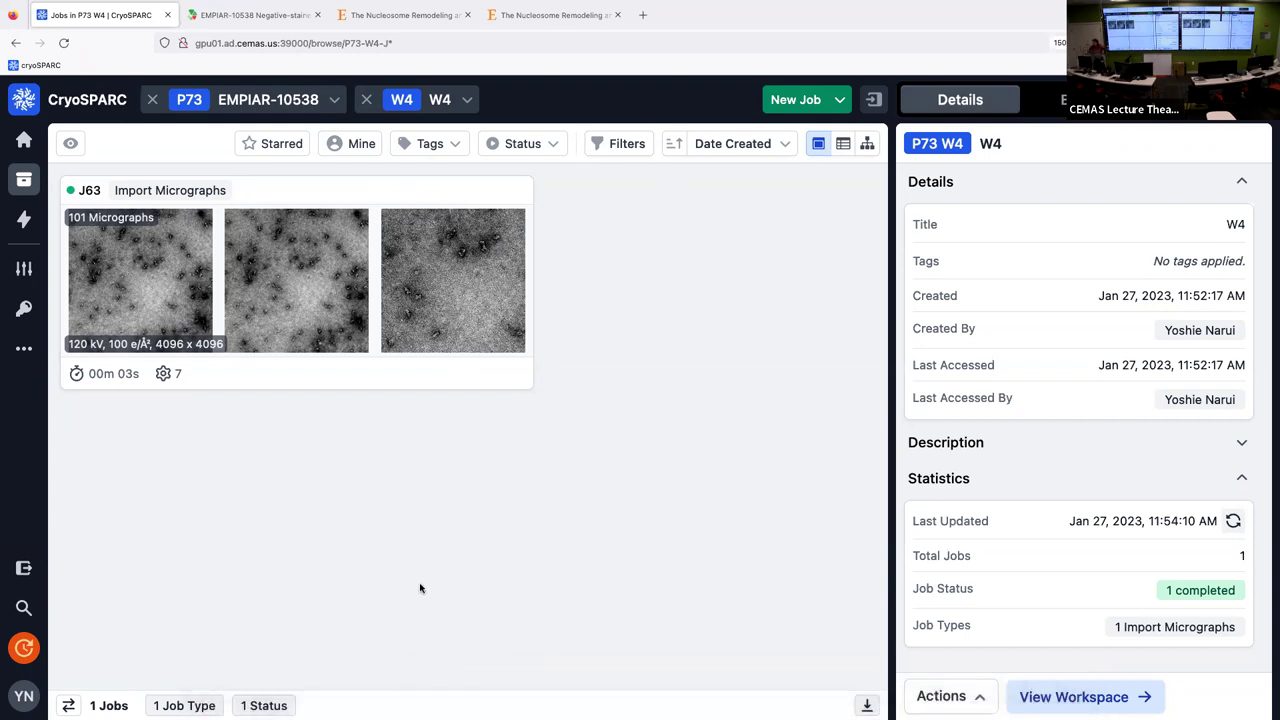
mouse_move(465, 212)
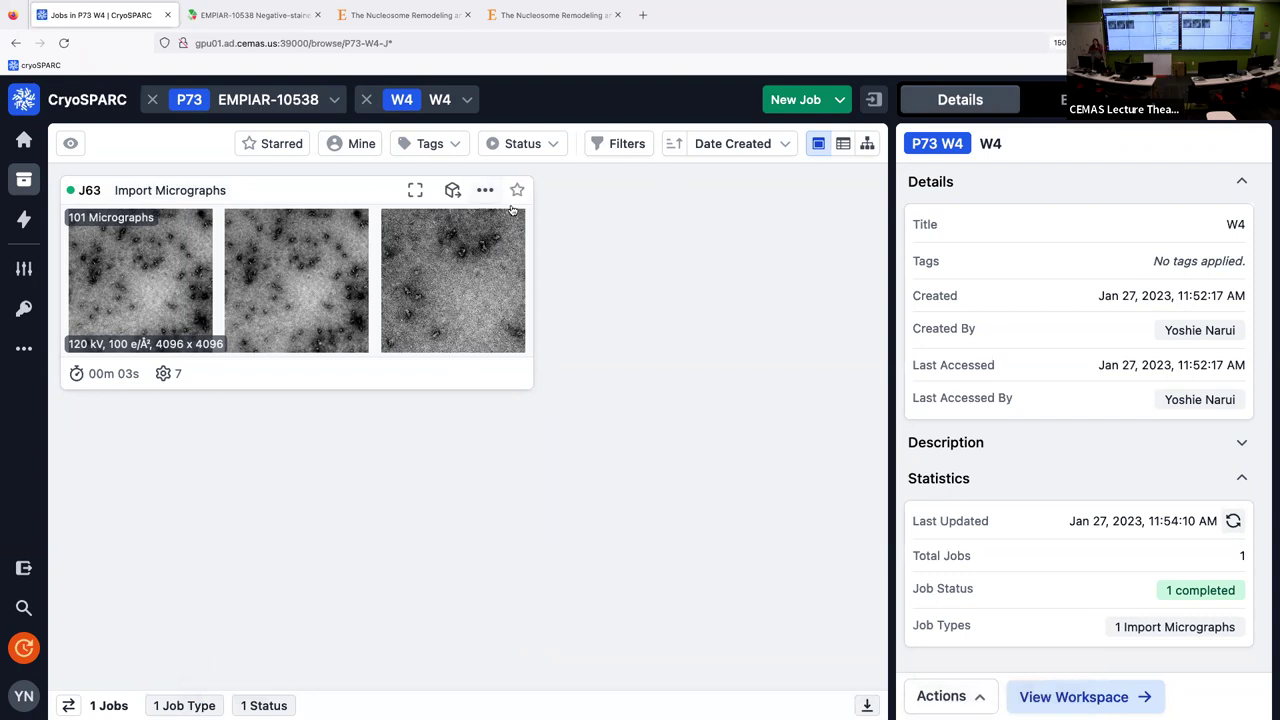
- Create a CTF Estimation (CTFFIND4) job in workspace W4
key("b")
left_click(740, 473)
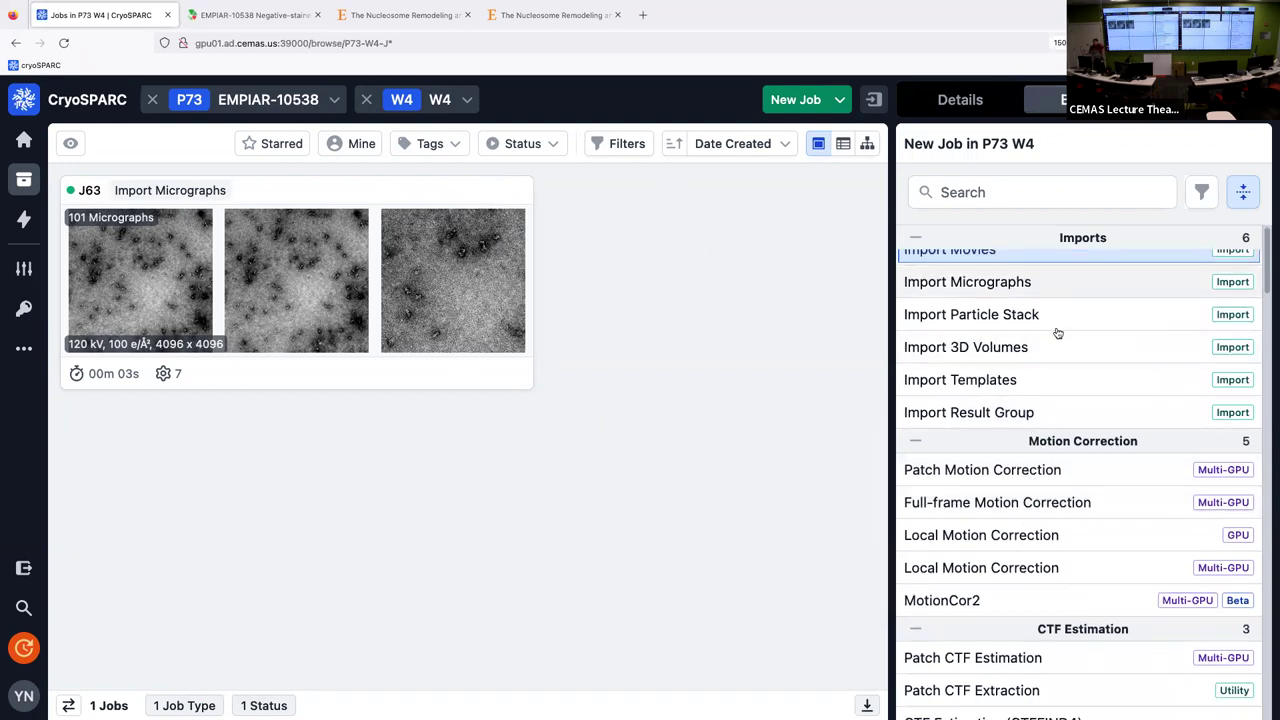
scroll(1058, 430, "down", 1)
scroll(1058, 430, "down", 5)
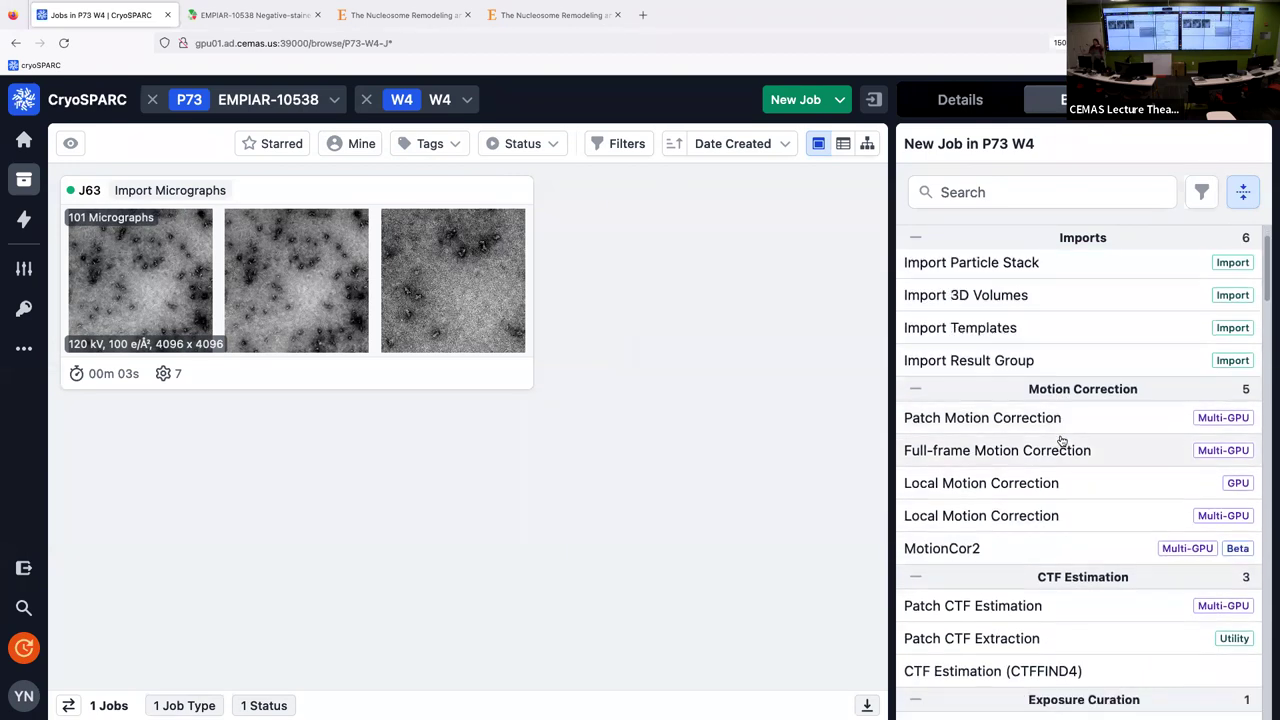
scroll(1058, 437, "up", 3)
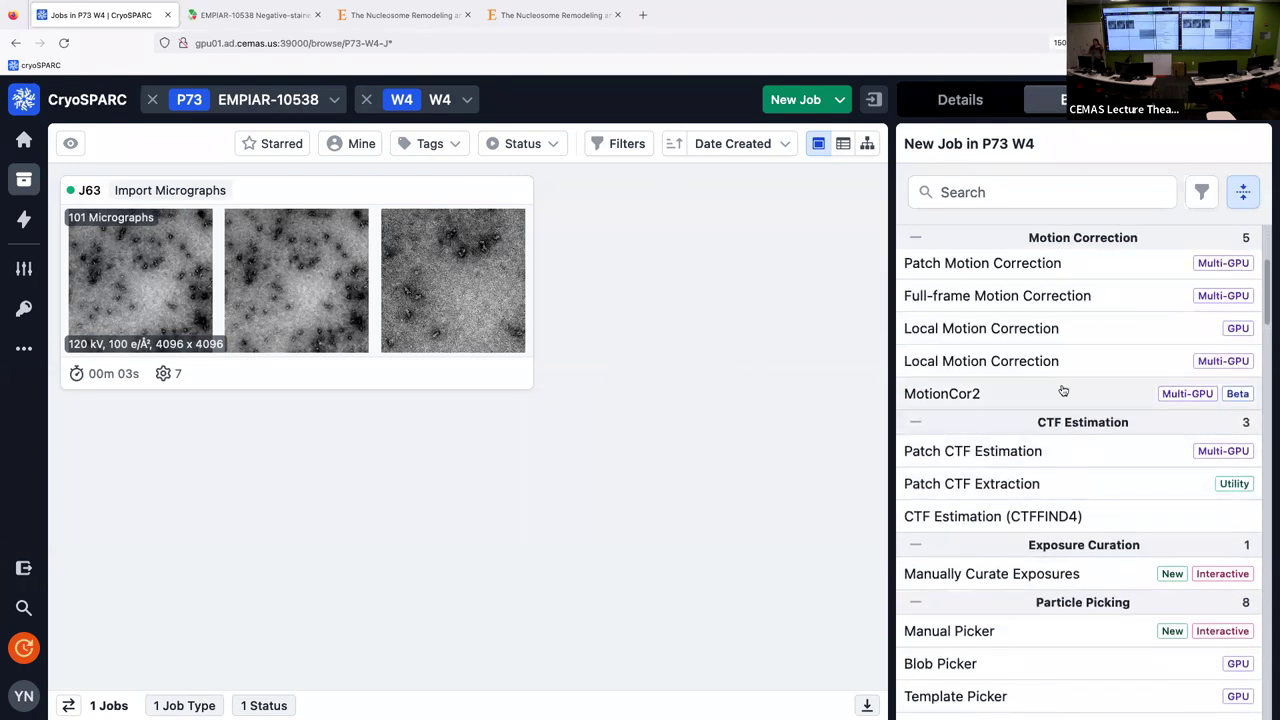
scroll(1062, 400, "down", 1)
scroll(1062, 400, "down", 2)
mouse_move(1074, 346)
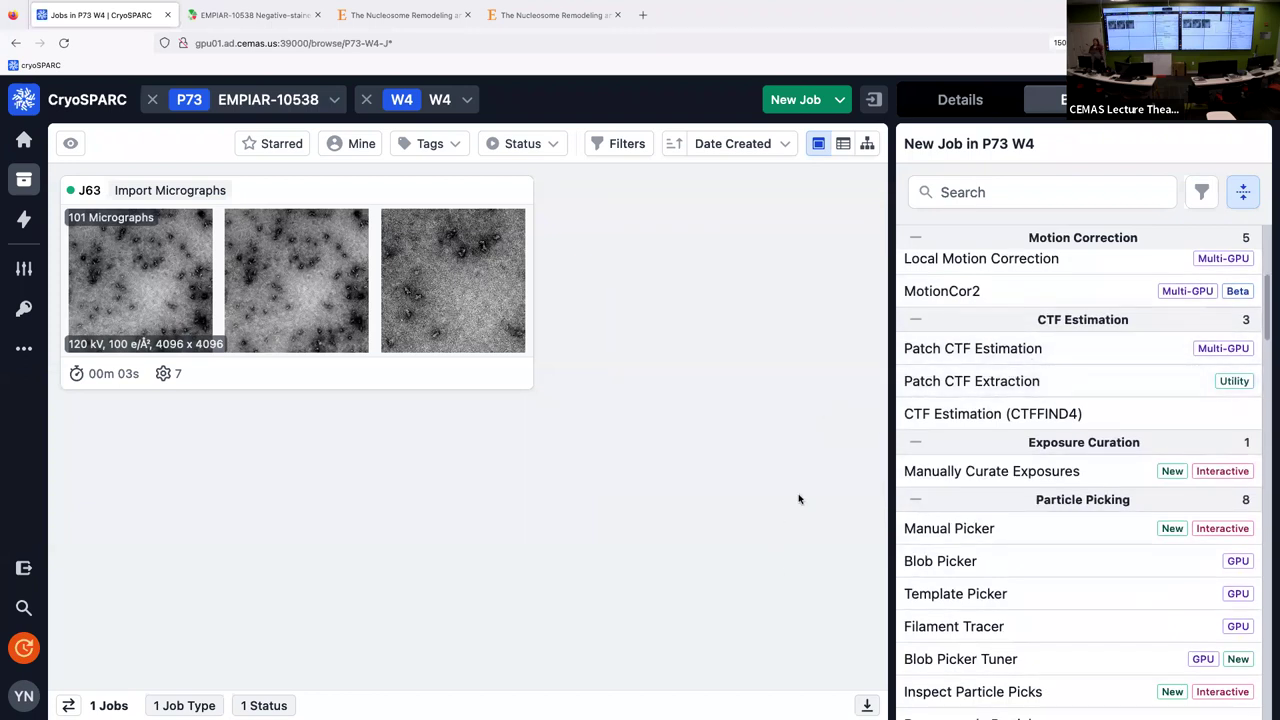
mouse_move(975, 414)
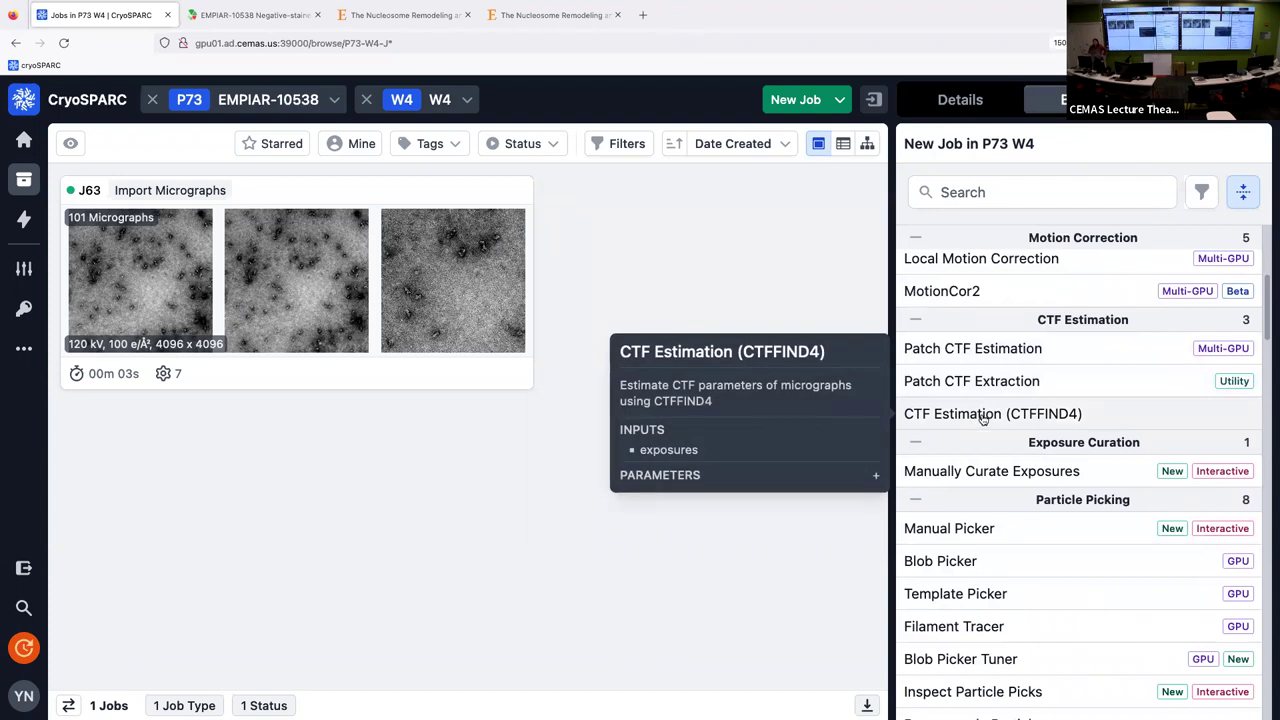
left_click(983, 414)
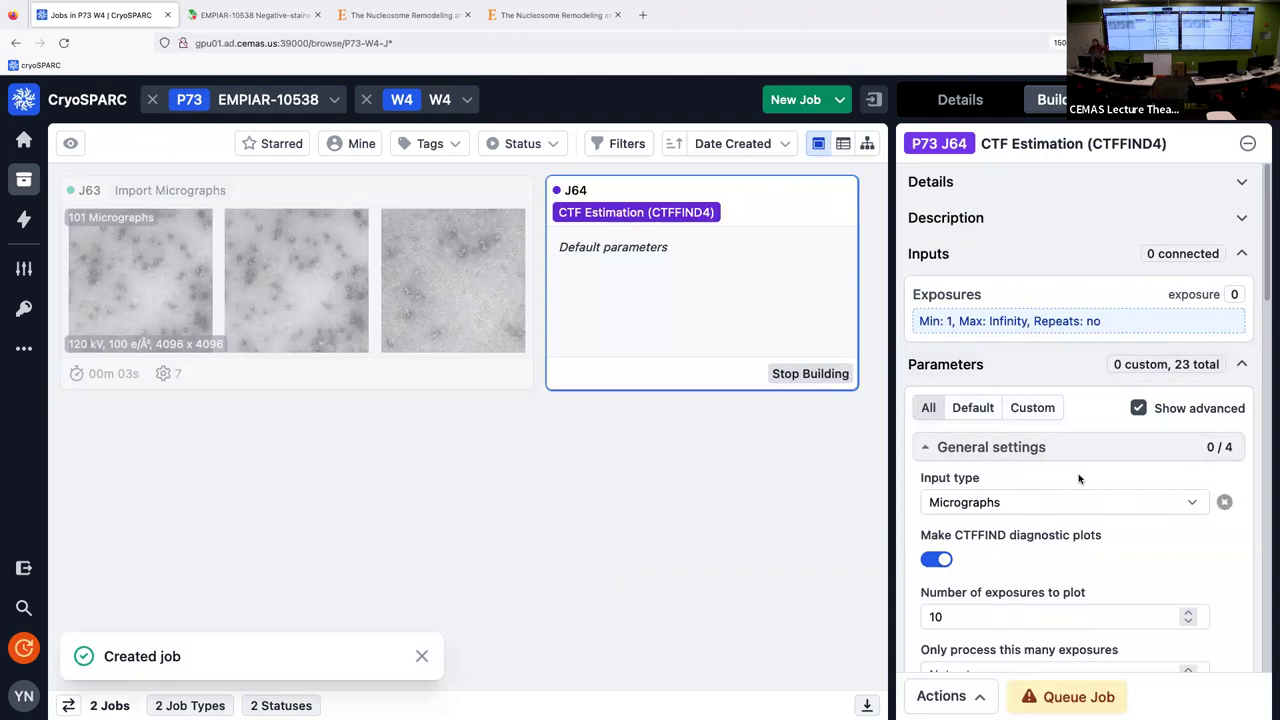
- Look over the general and CTFFIND 4.1.10 parameters of the CTF Estimation job, and switch to Microsoft PowerPoint
scroll(1066, 500, "down", 3)
scroll(1066, 505, "down", 2)
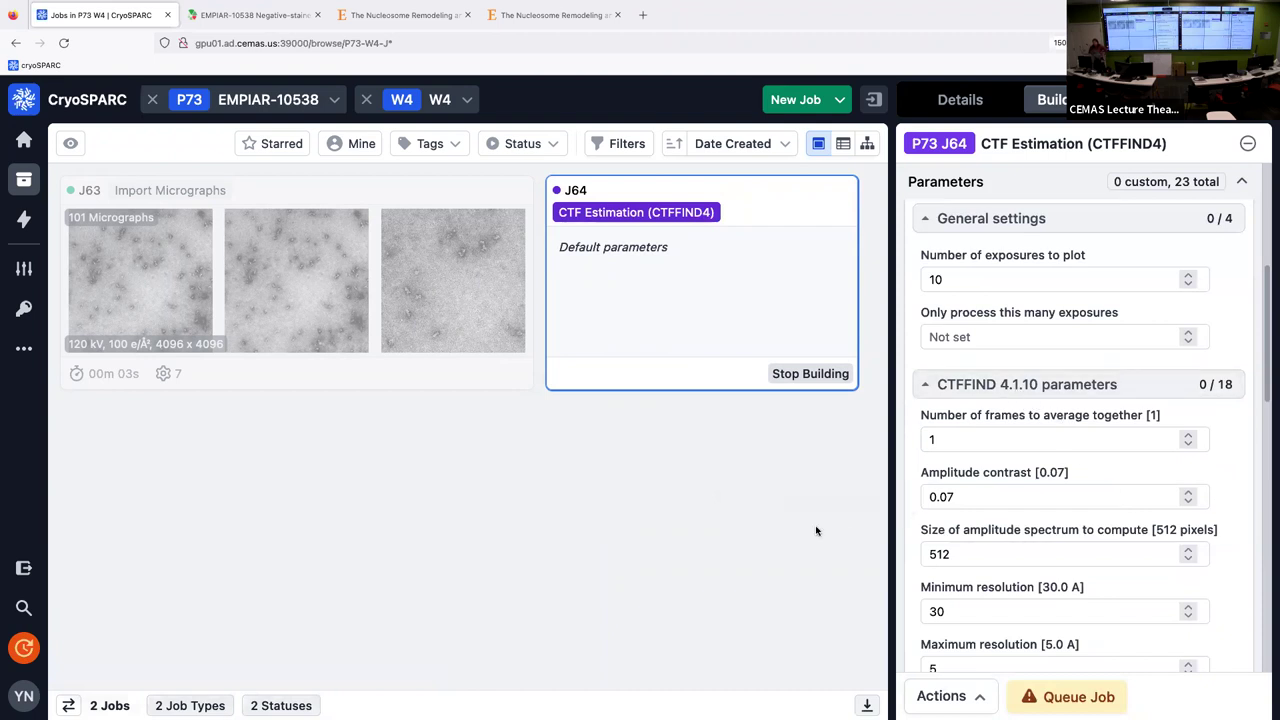
key("super+Tab")
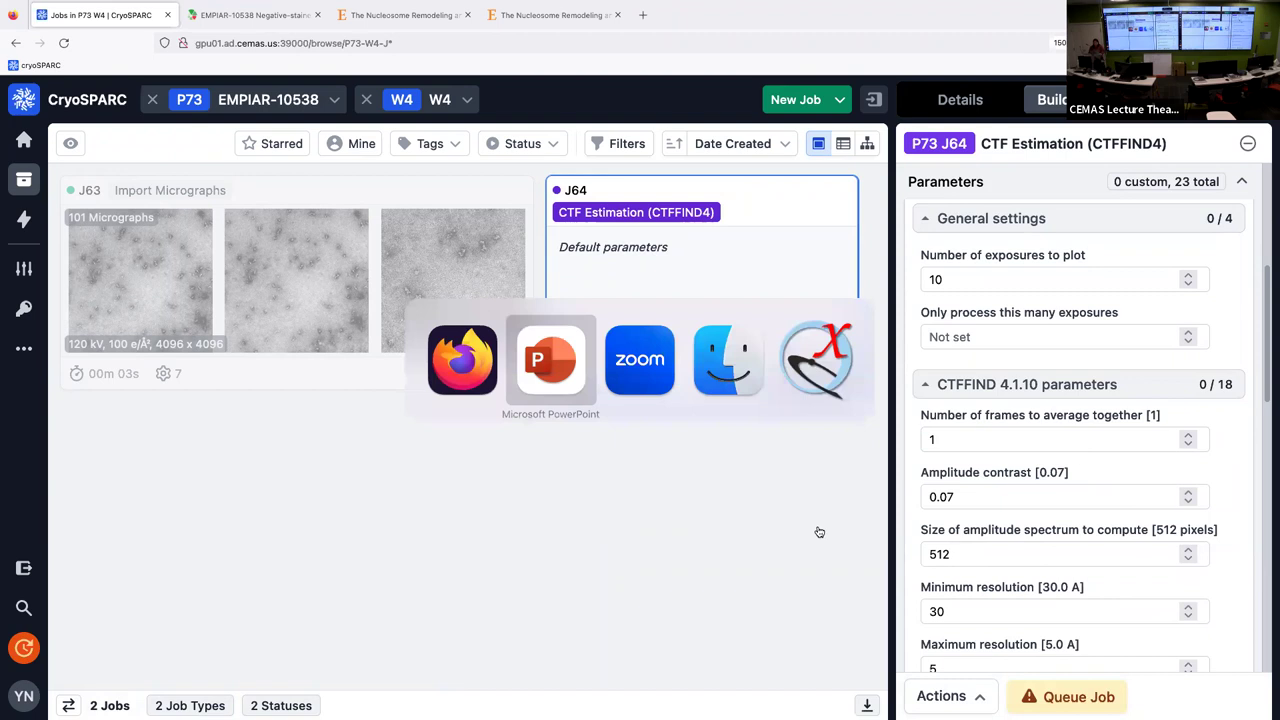
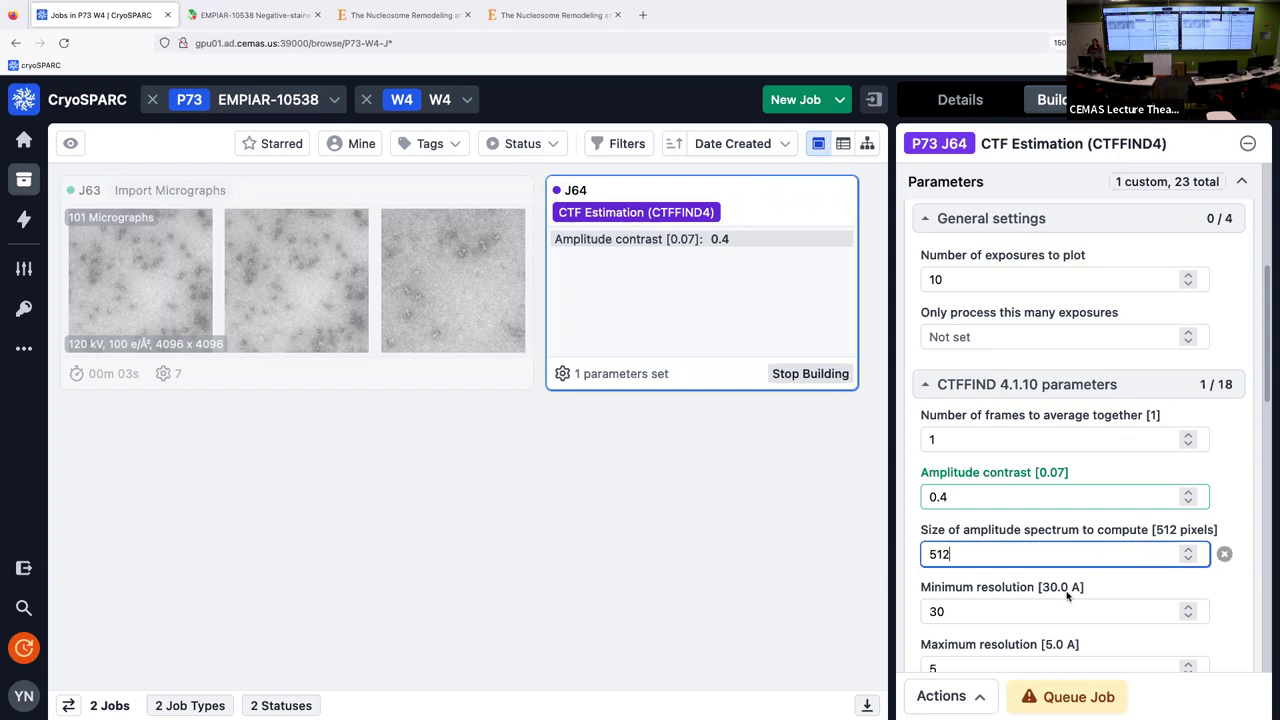
- Set the CTF Estimation job's minimum resolution to 50 Å and disable the slower, more exhaustive search
scroll(1067, 595, "down", 1)
left_click_drag(975, 602, 912, 602)
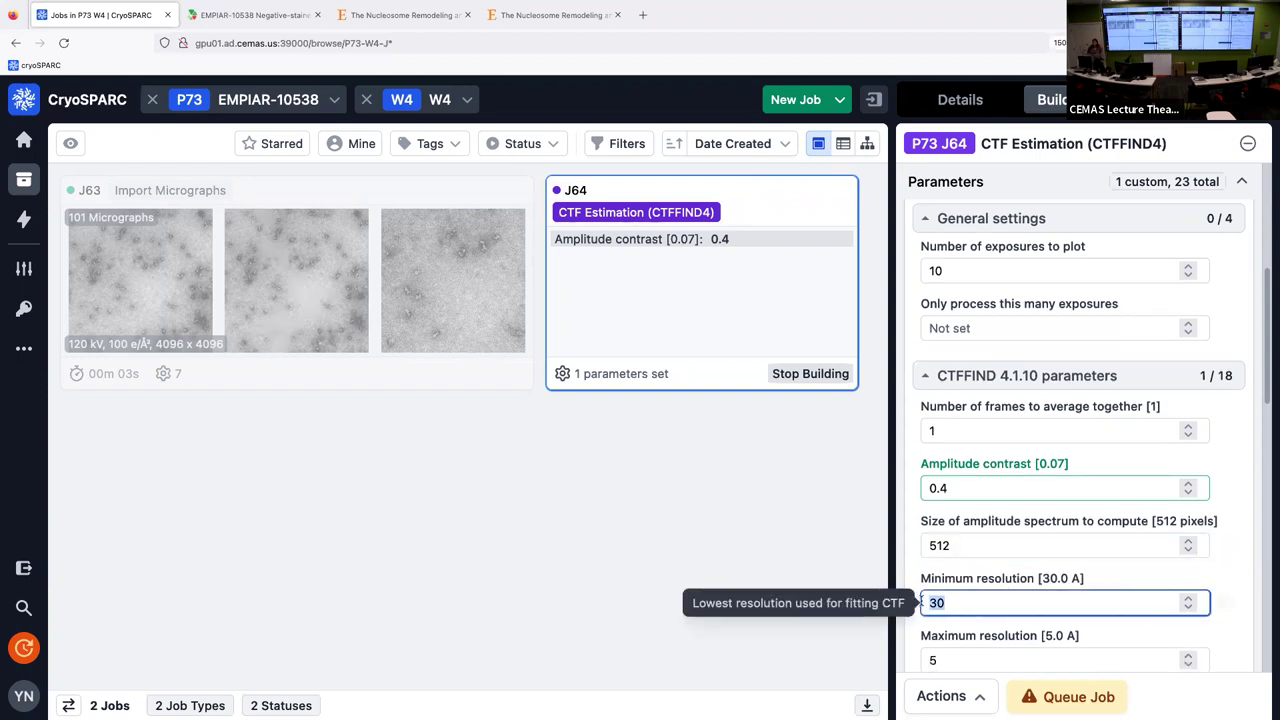
type("50")
scroll(993, 620, "down", 5)
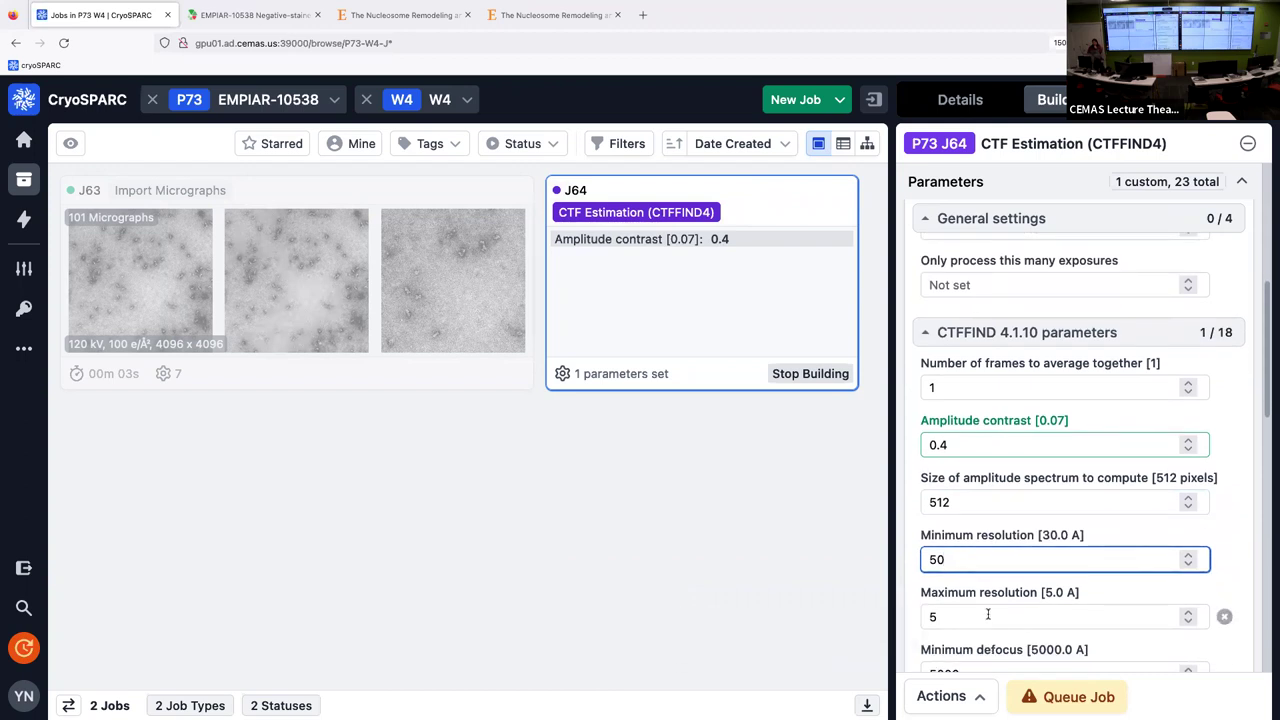
scroll(995, 622, "down", 3)
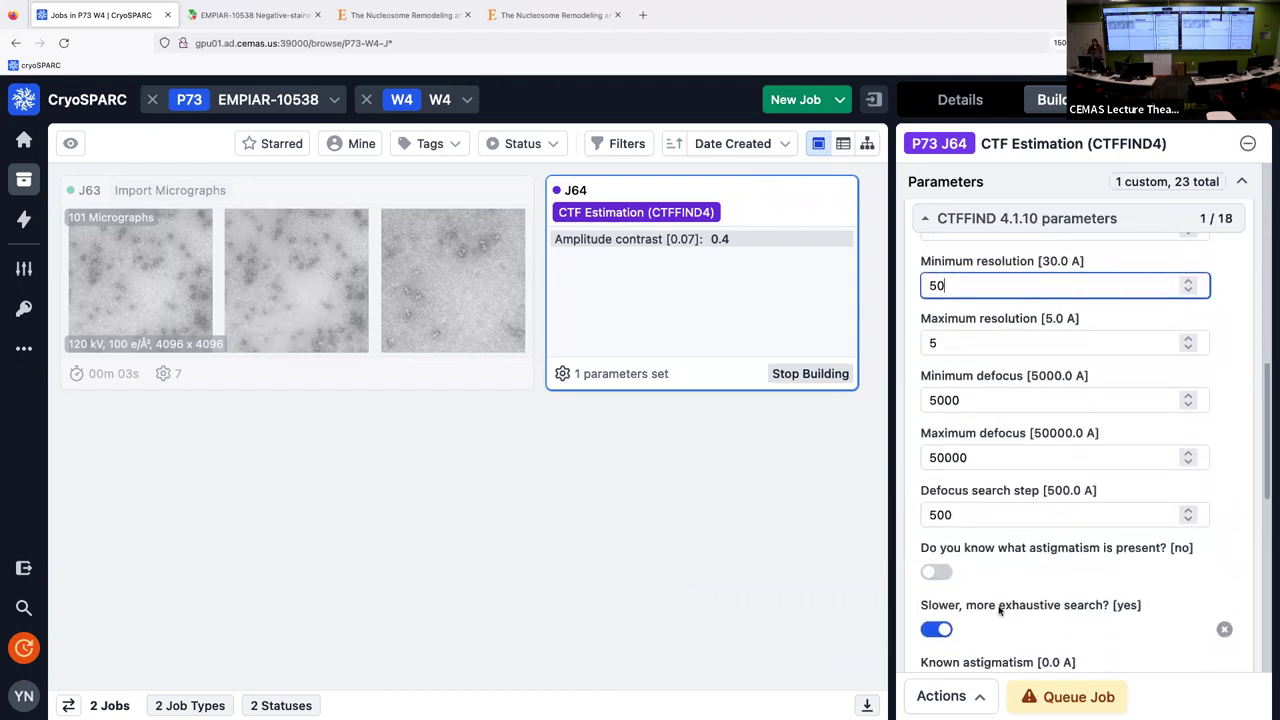
left_click(940, 630)
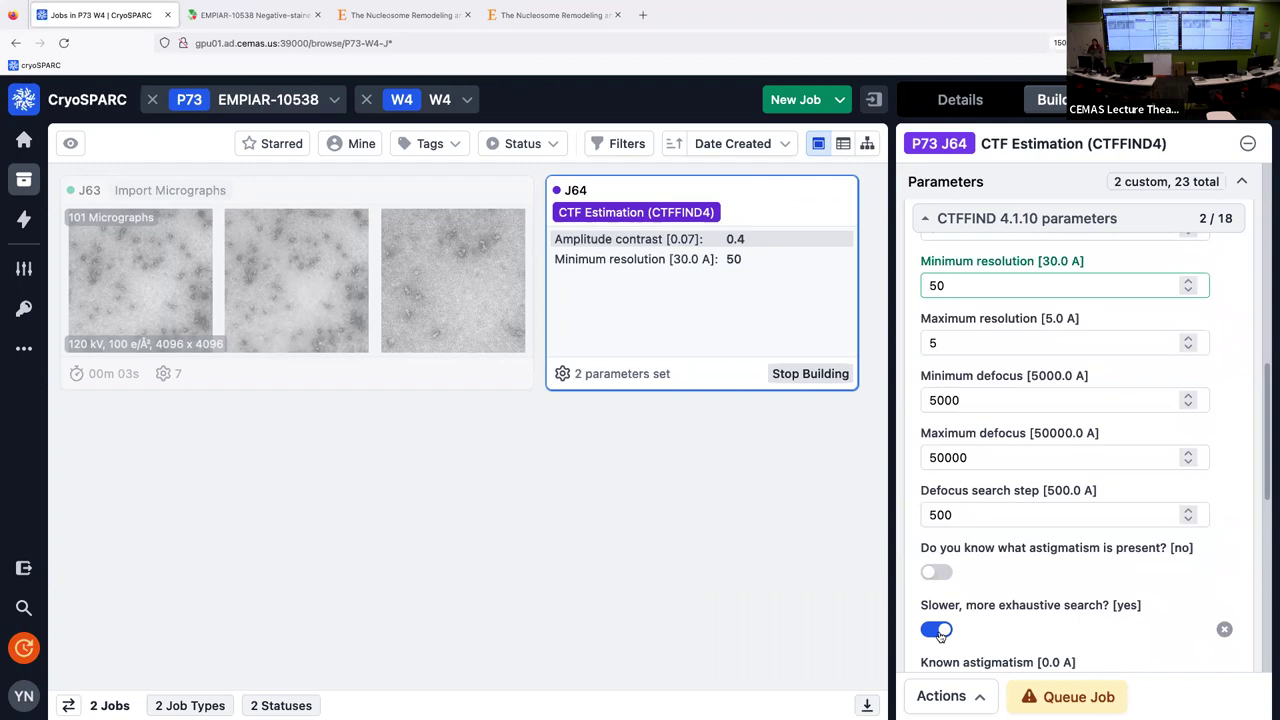
scroll(1012, 608, "down", 5)
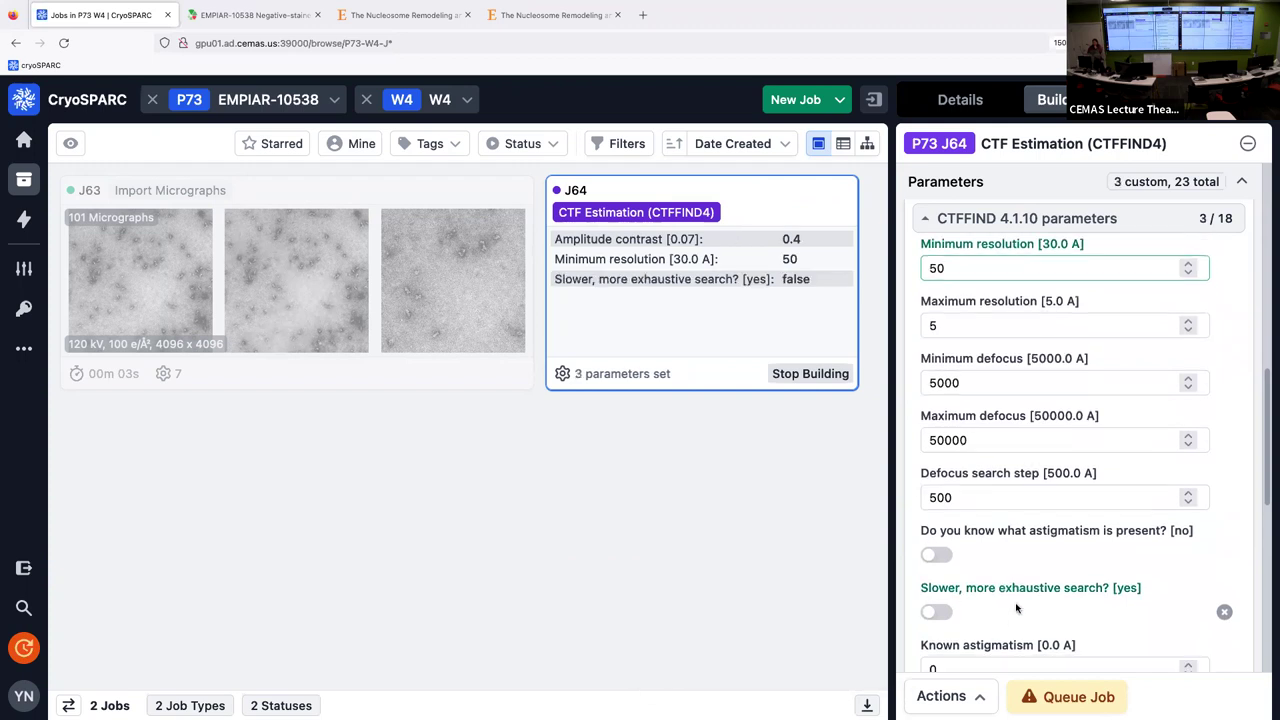
scroll(1014, 608, "down", 10)
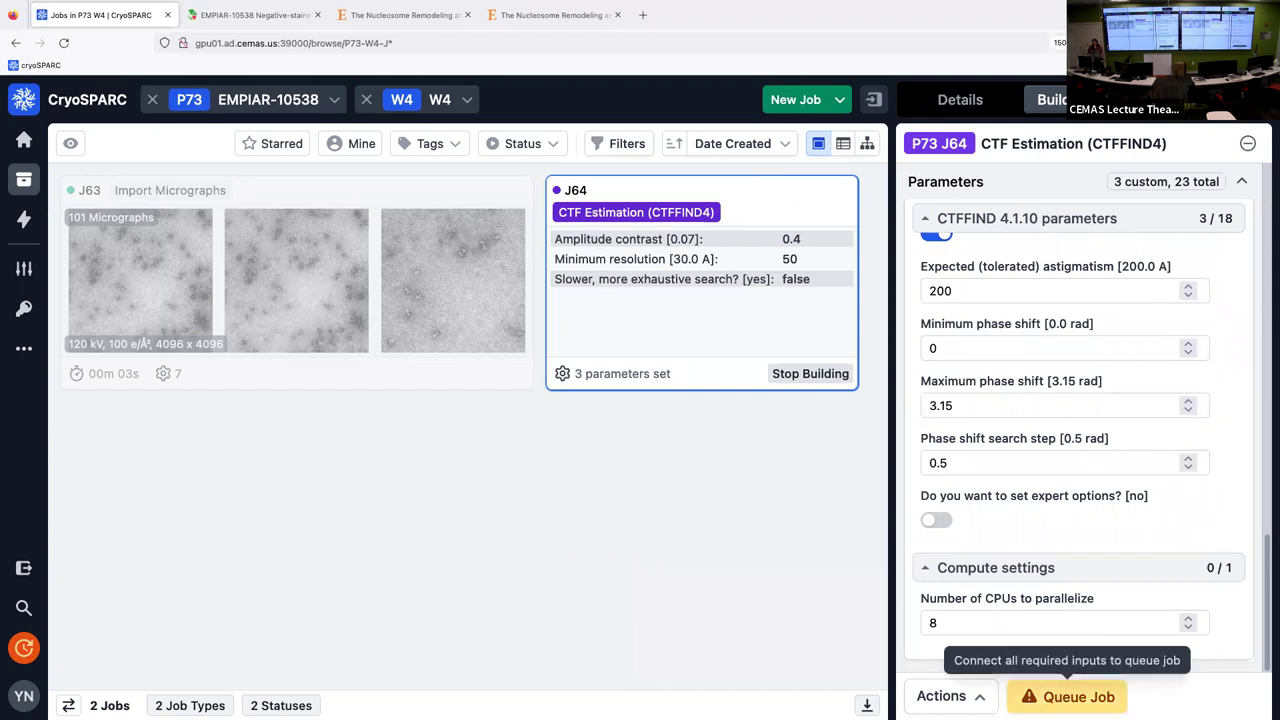
- Connect the imported micrographs output of the Import Micrographs job to the CTF Estimation job's Exposures input, and close the import job
scroll(1035, 378, "up", 20)
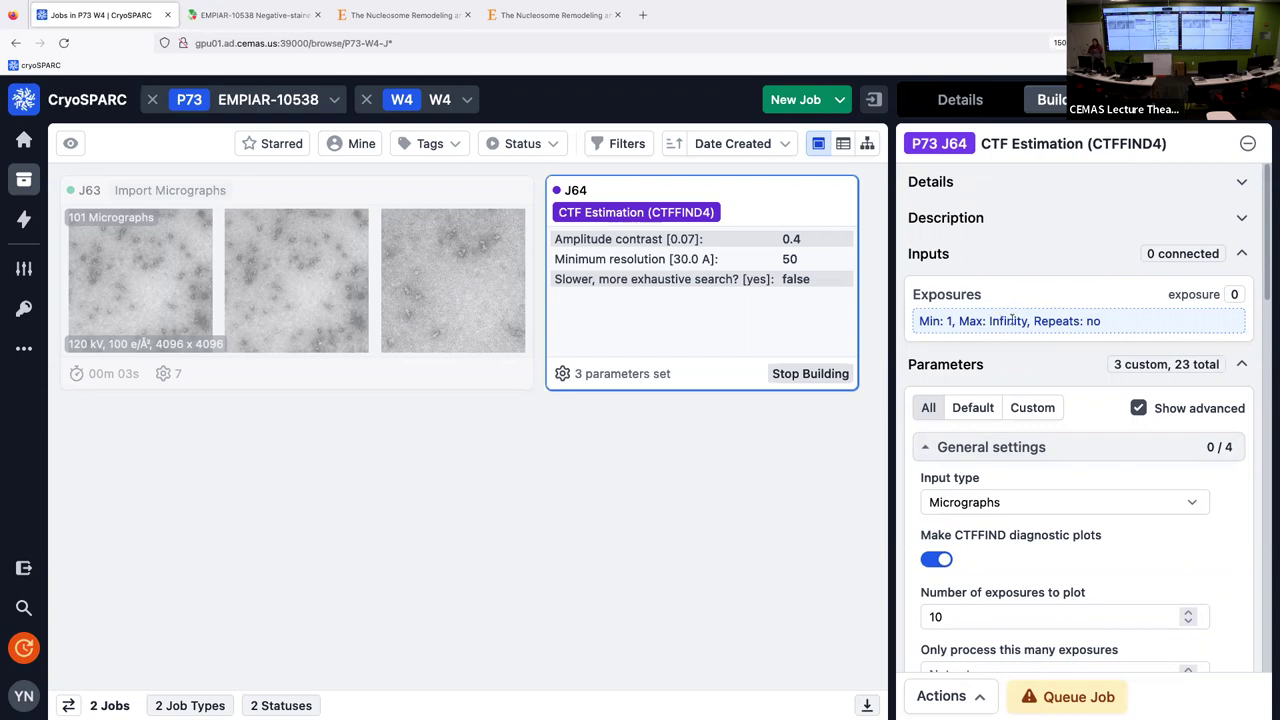
left_click(335, 200)
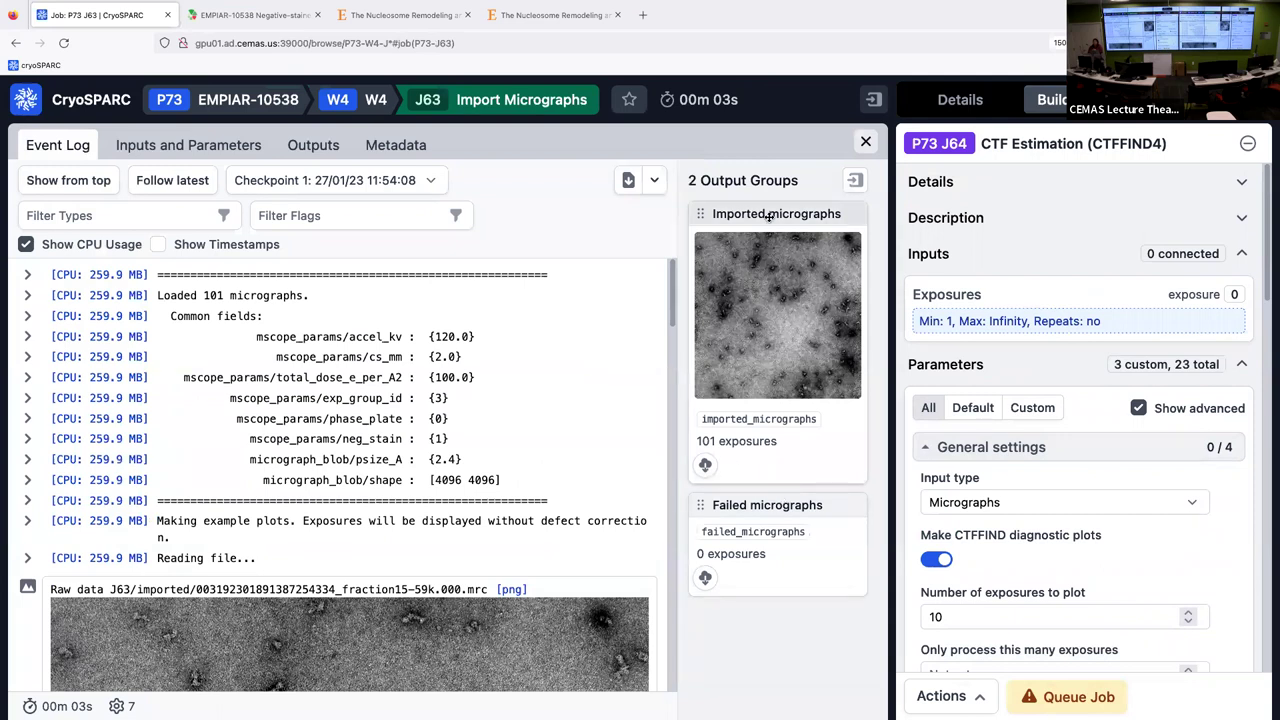
left_click_drag(769, 217, 1007, 307)
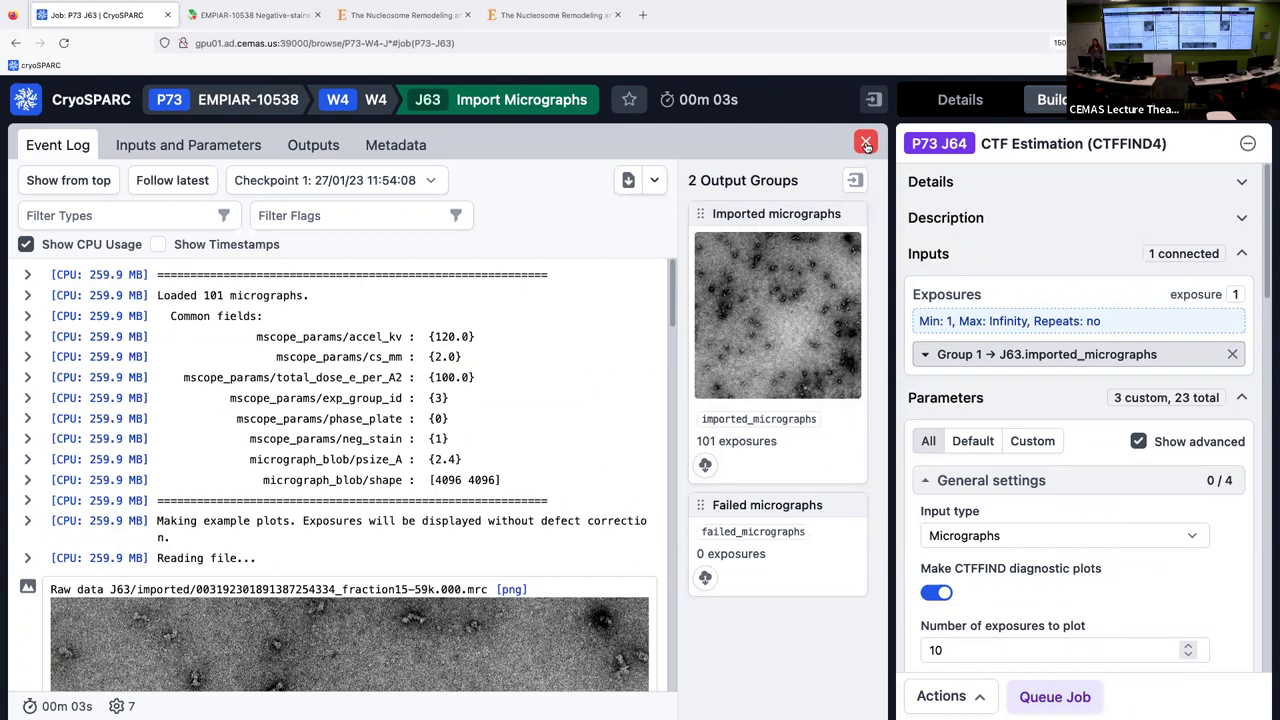
left_click(866, 143)
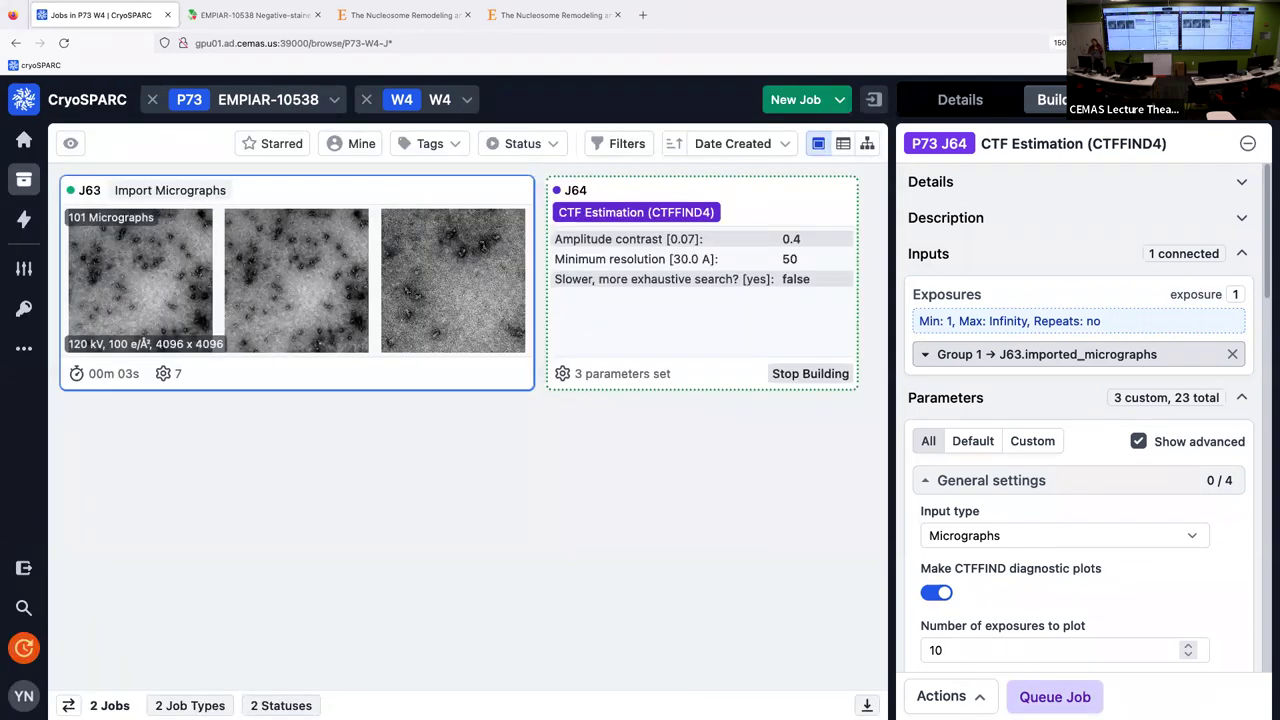
- Queue the CTF Estimation job on the gpu_1 cluster lane with its default title and job priority
left_click(1055, 702)
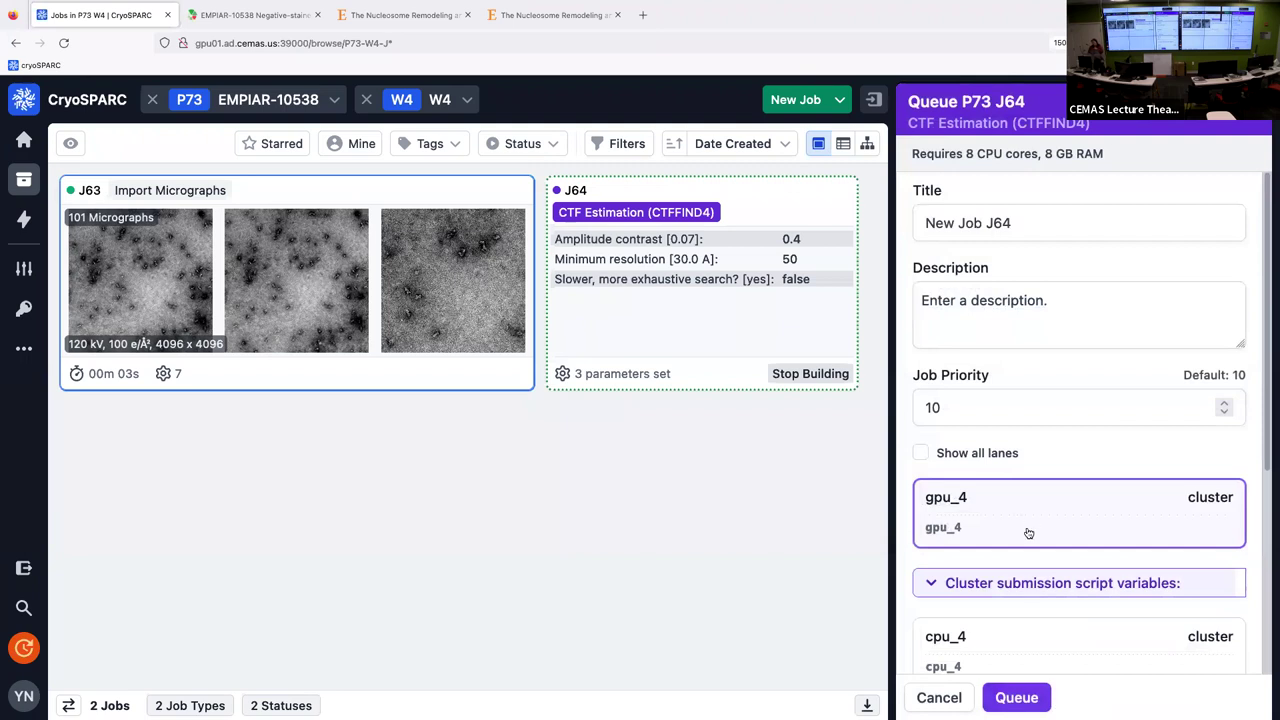
scroll(1008, 578, "down", 2)
left_click(976, 628)
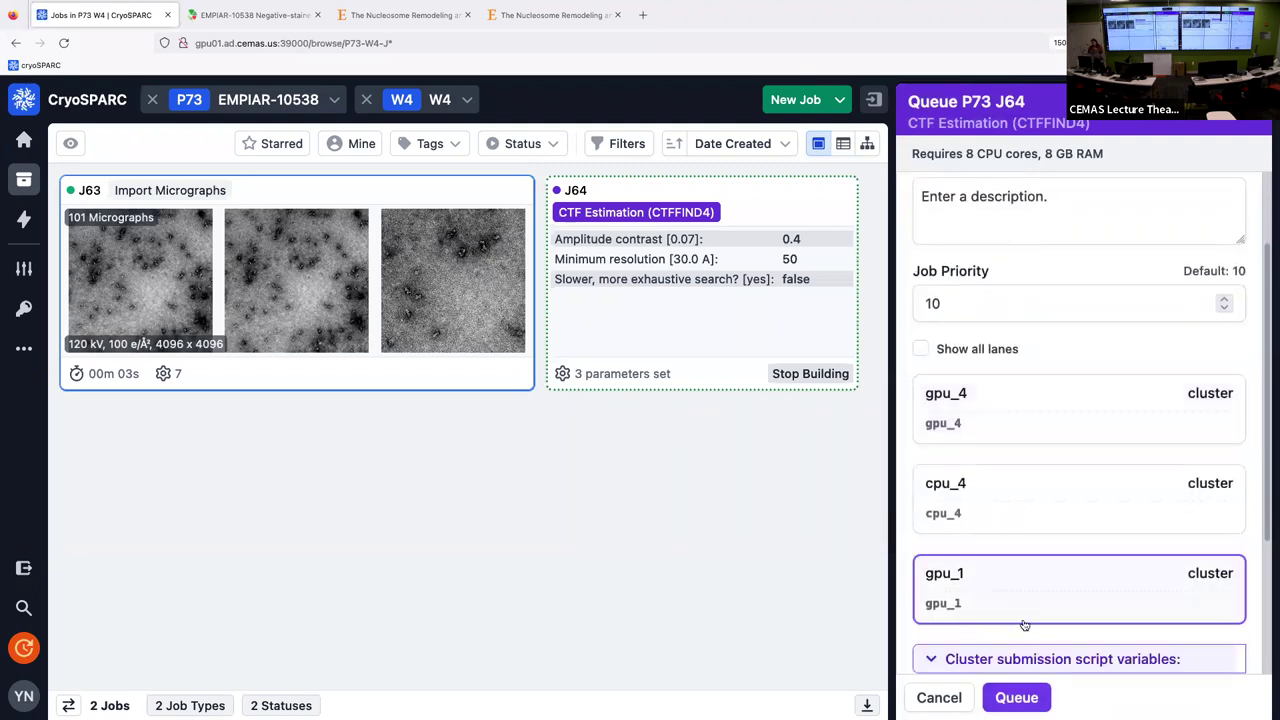
left_click(1031, 700)
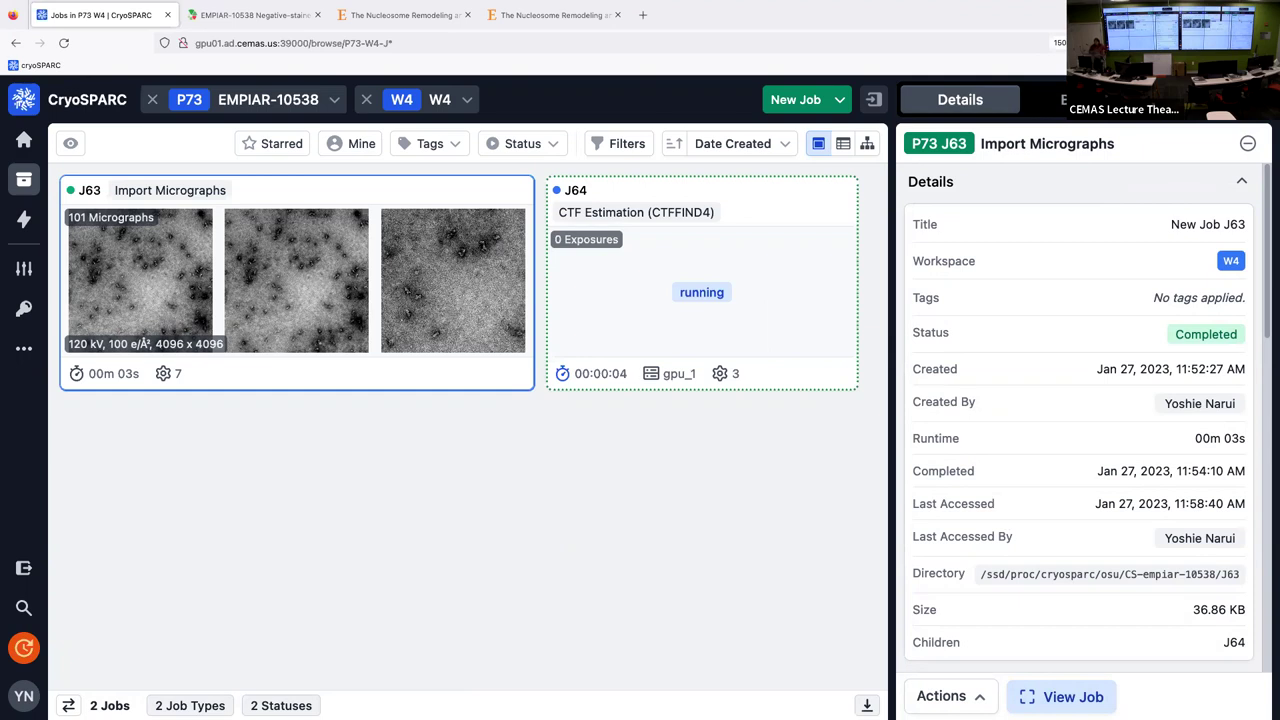
mouse_move(628, 291)
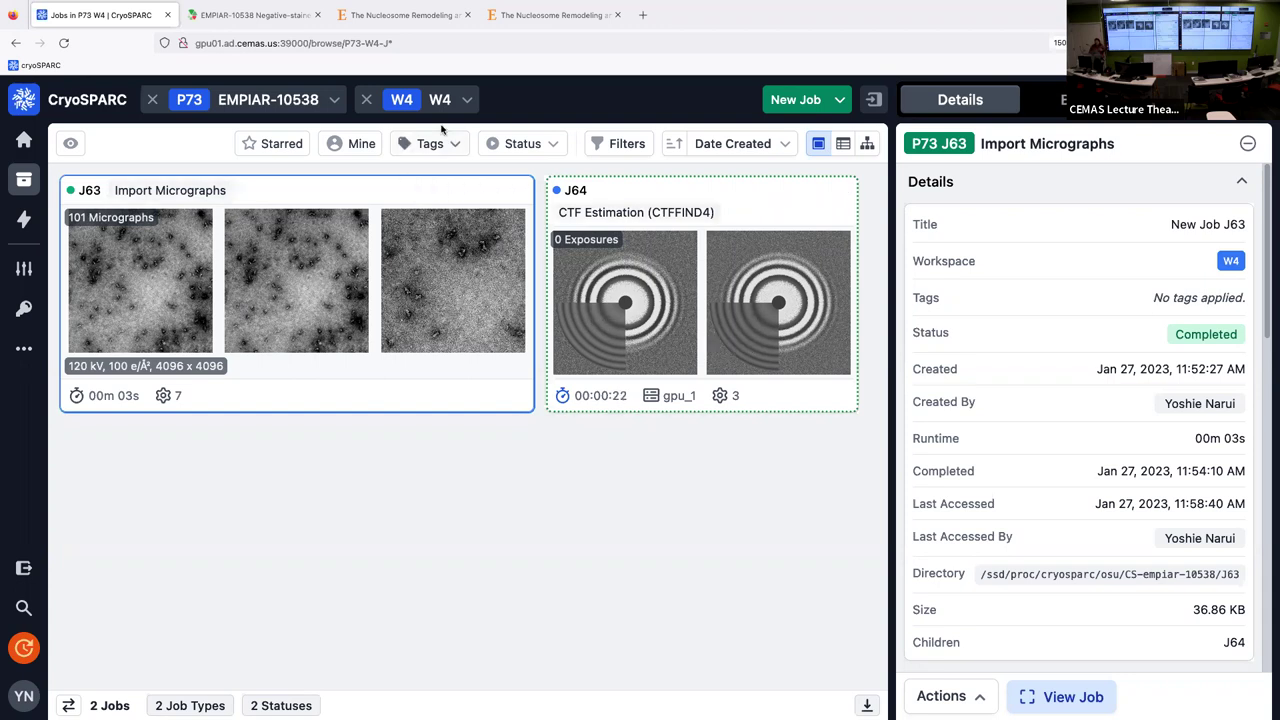
- Switch to workspace W1 to view its earlier CTF Estimation jobs, and return to workspace W4
left_click(463, 102)
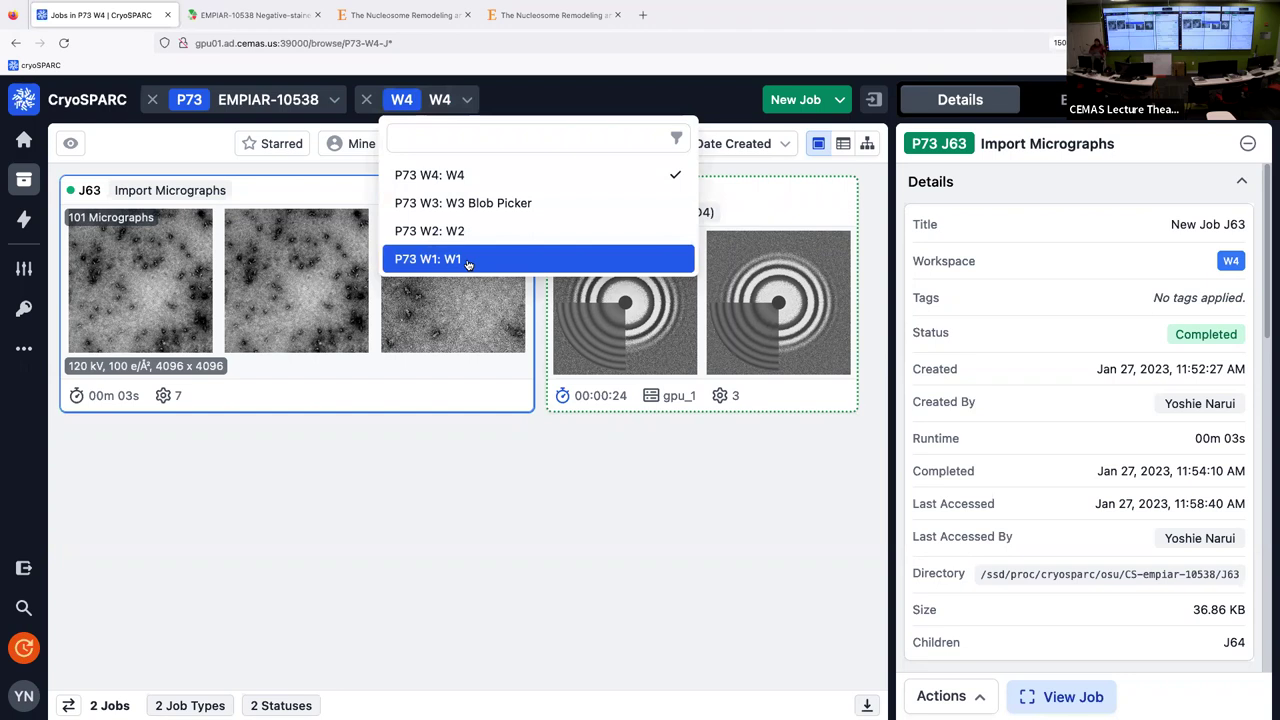
left_click(466, 258)
mouse_move(632, 248)
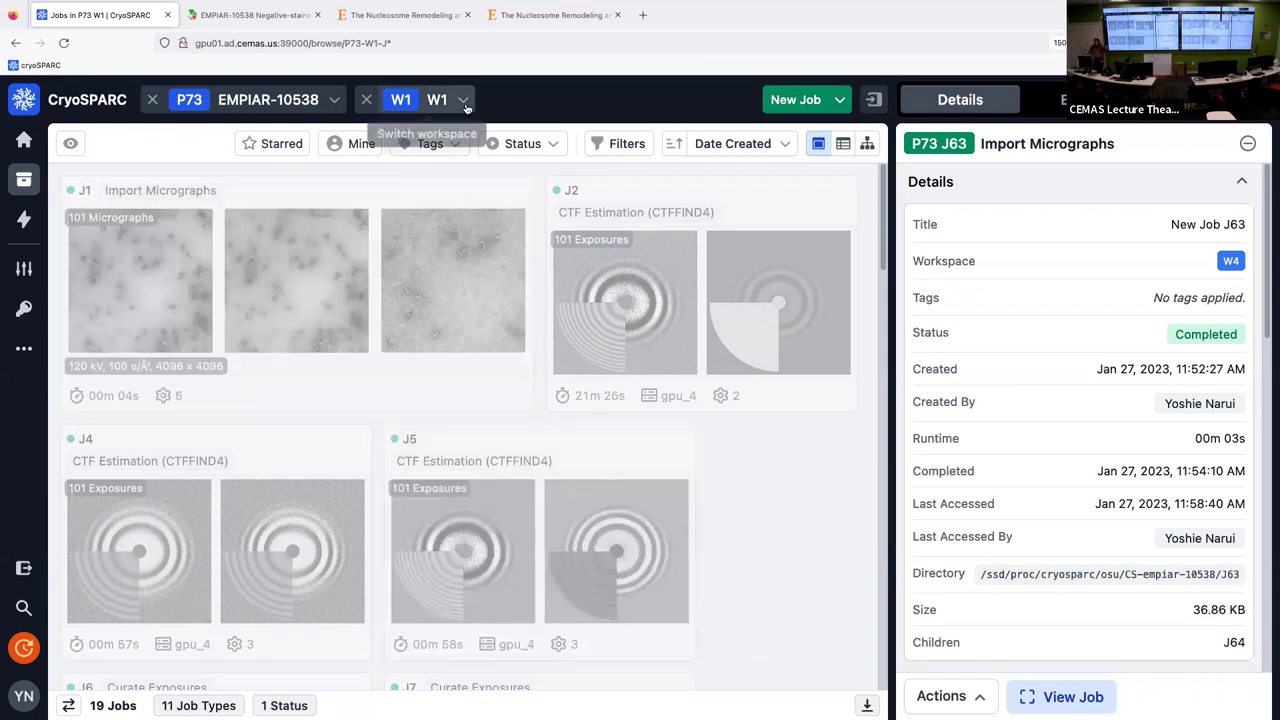
left_click(463, 100)
left_click(459, 176)
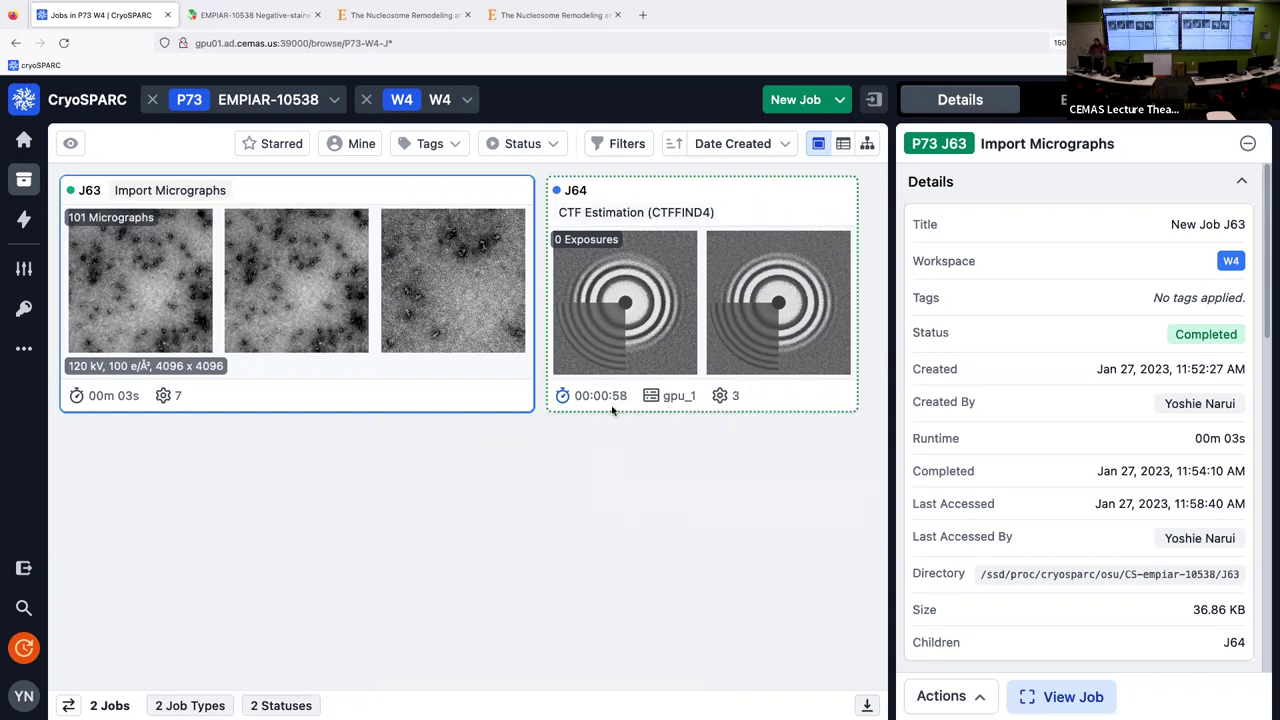
- Switch to workspace W2 to view its processing jobs
mouse_move(752, 712)
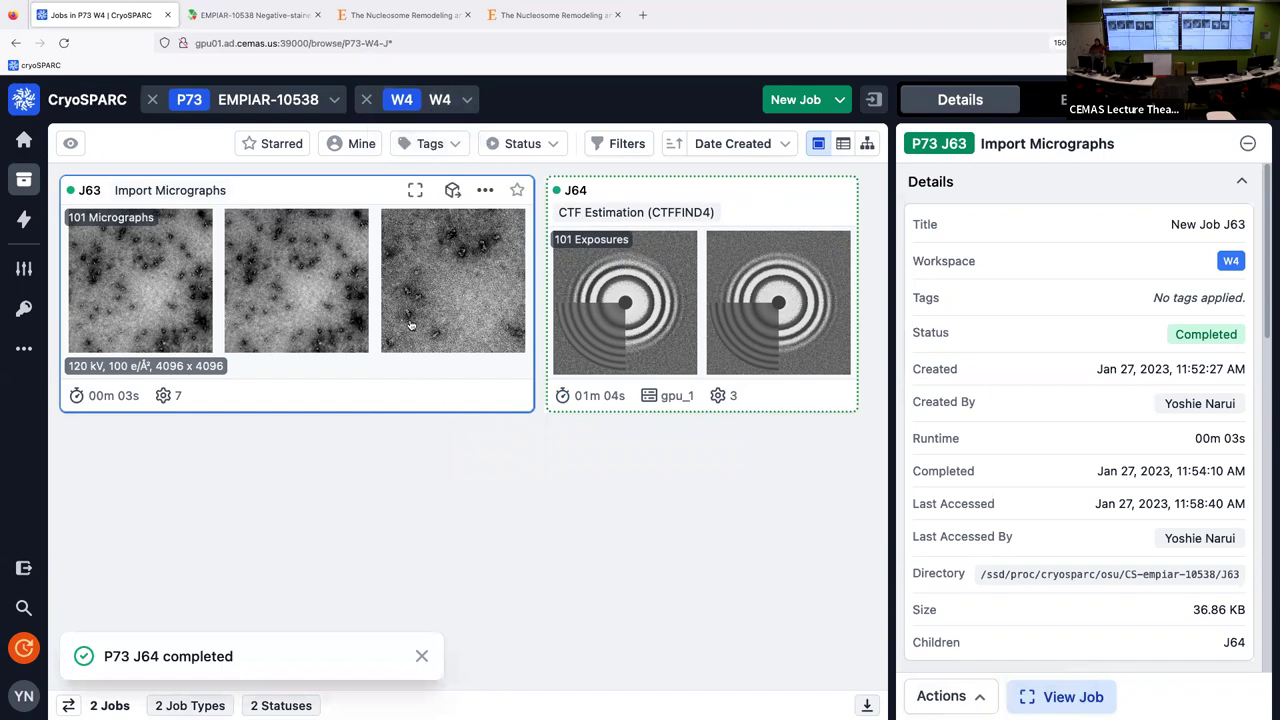
left_click(466, 100)
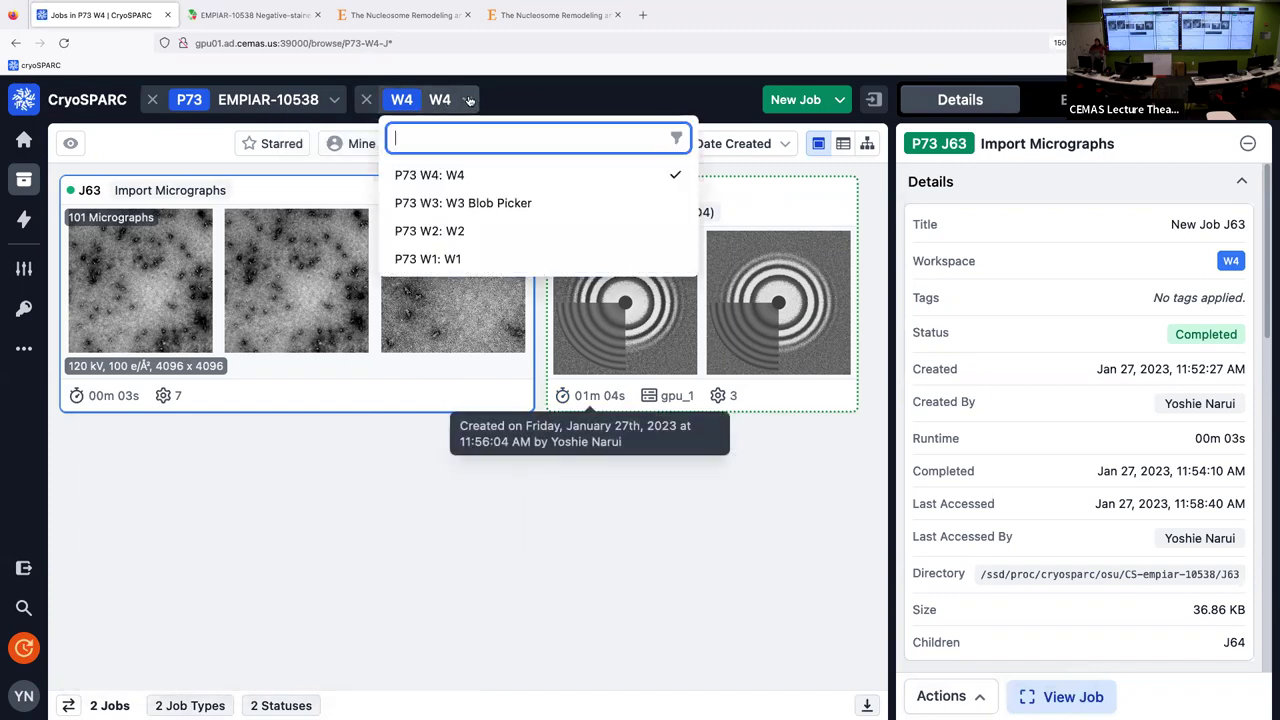
left_click(452, 231)
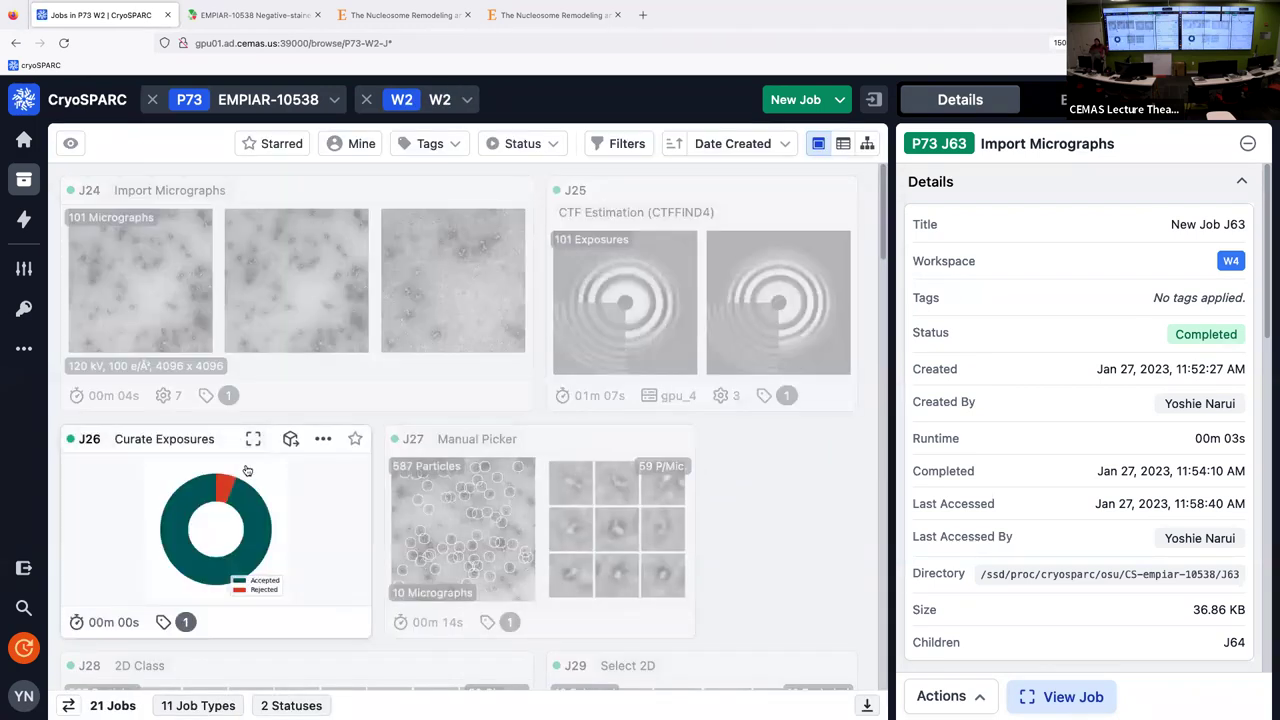
- Return to workspace W4, which holds the import and CTF Estimation jobs
left_click(467, 100)
left_click(445, 176)
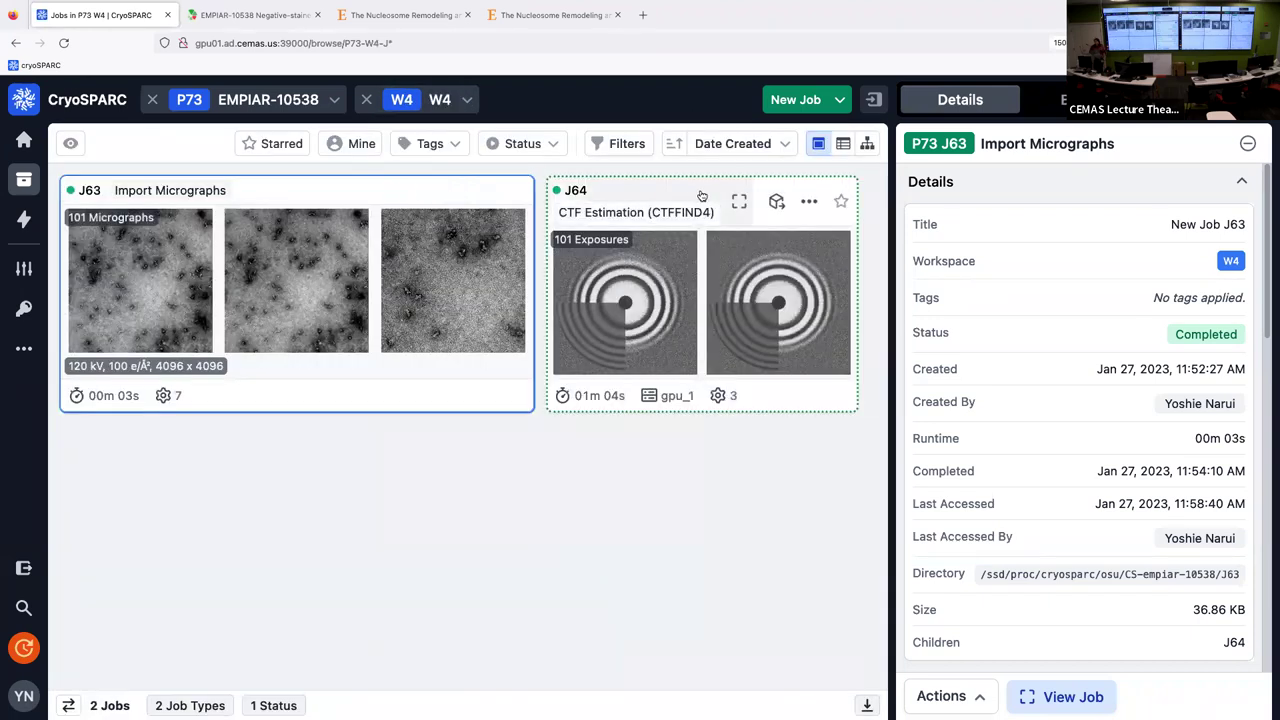
left_click(810, 204)
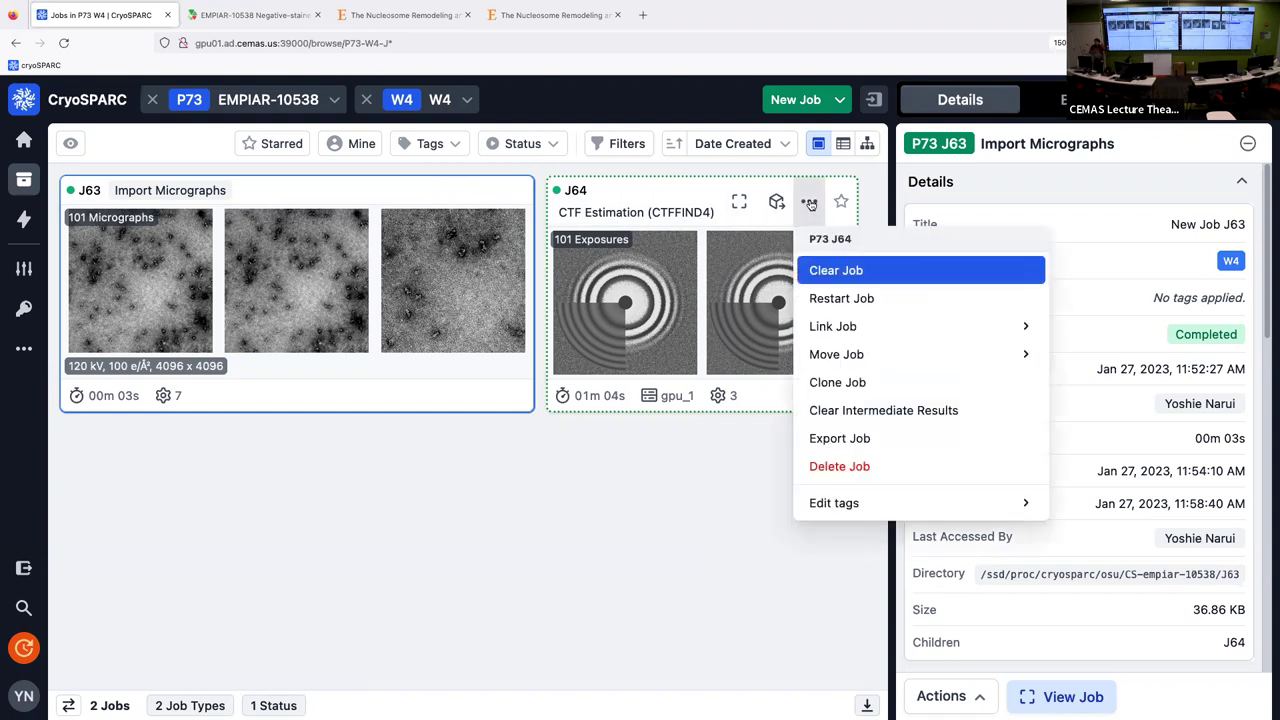
left_click(554, 541)
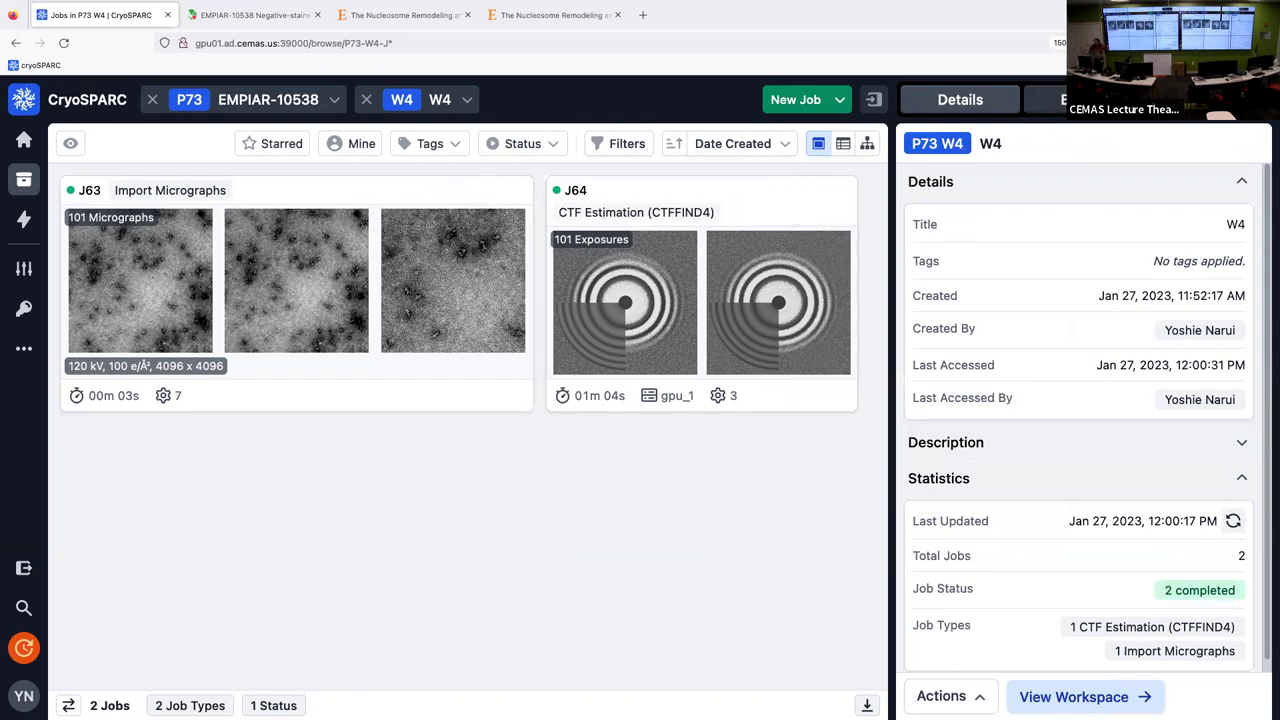
- Create a Manually Curate Exposures job in workspace W4
left_click(1075, 99)
scroll(1110, 505, "down", 4)
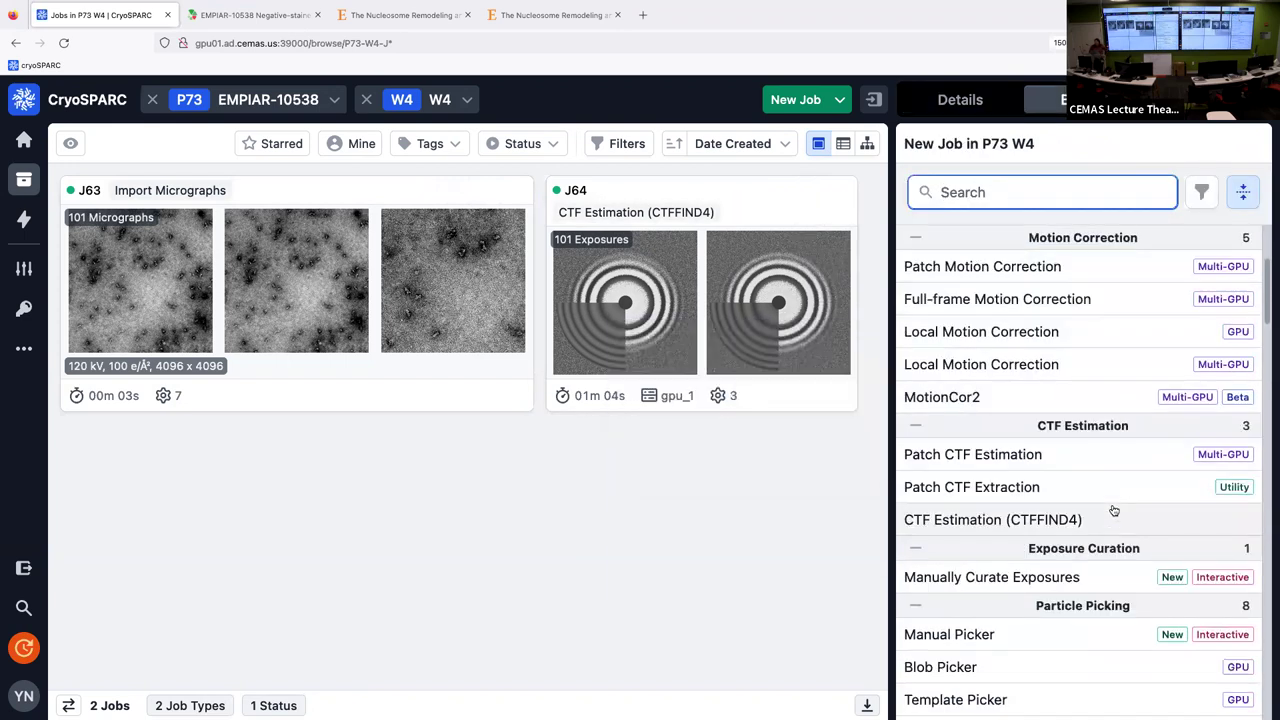
scroll(1103, 403, "down", 2)
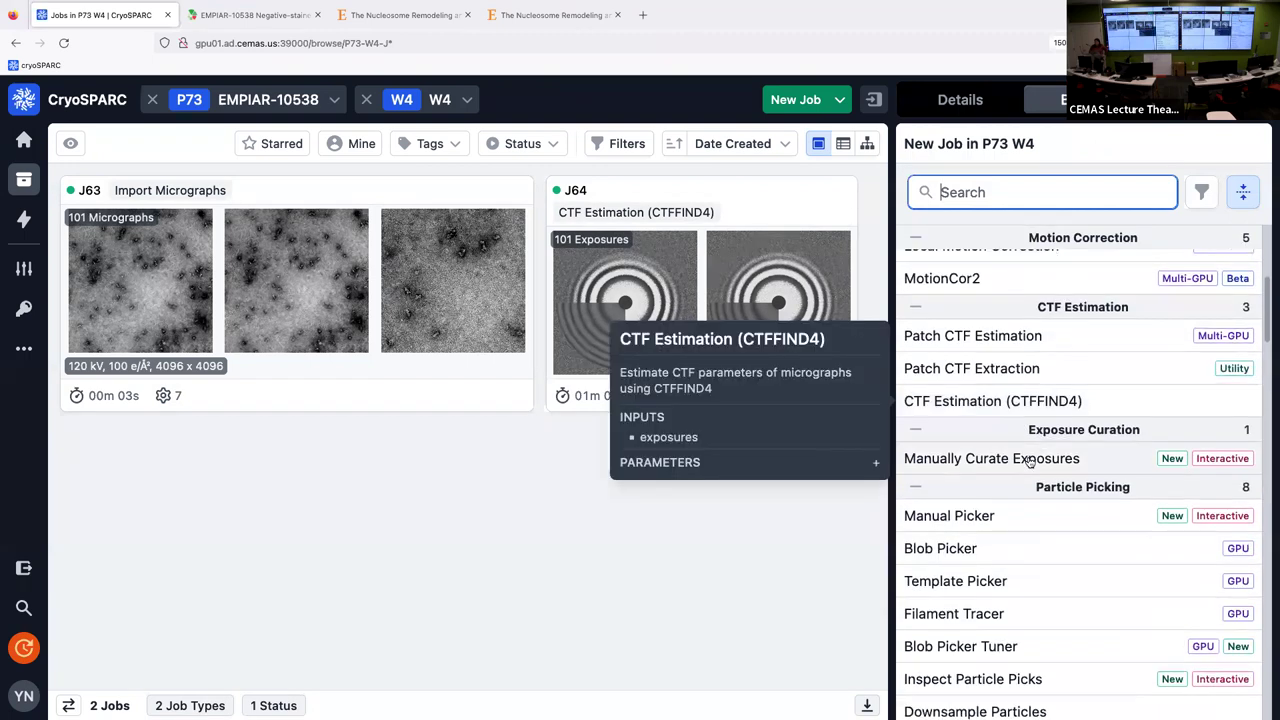
left_click(1010, 460)
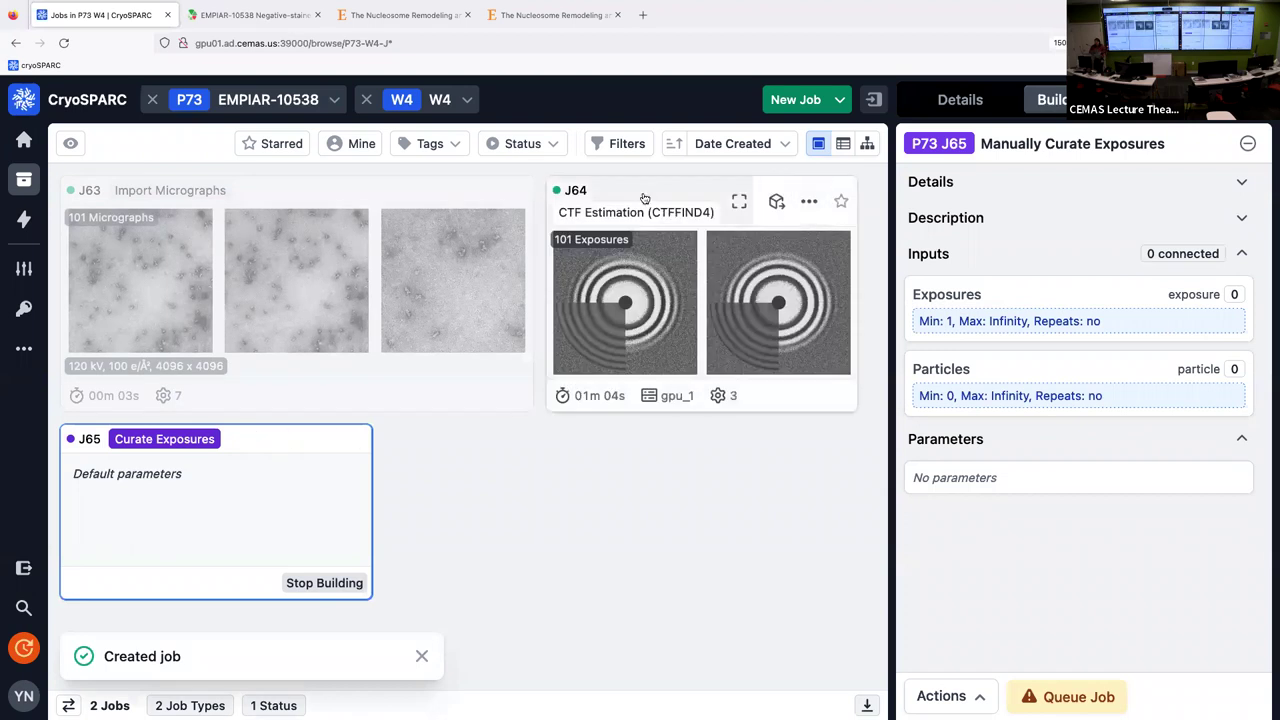
- Connect the Exposures processed output of the CTF Estimation job to the Exposures input of the Manually Curate Exposures job
left_click(800, 222)
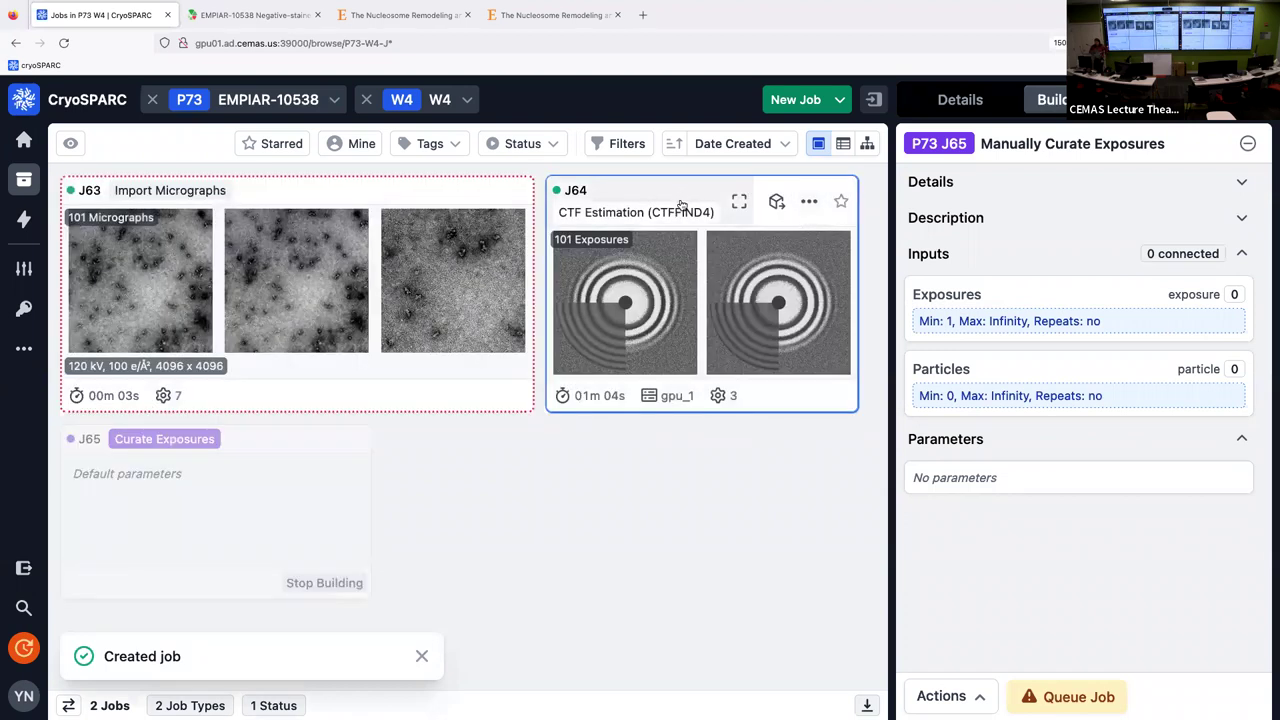
left_click(681, 205)
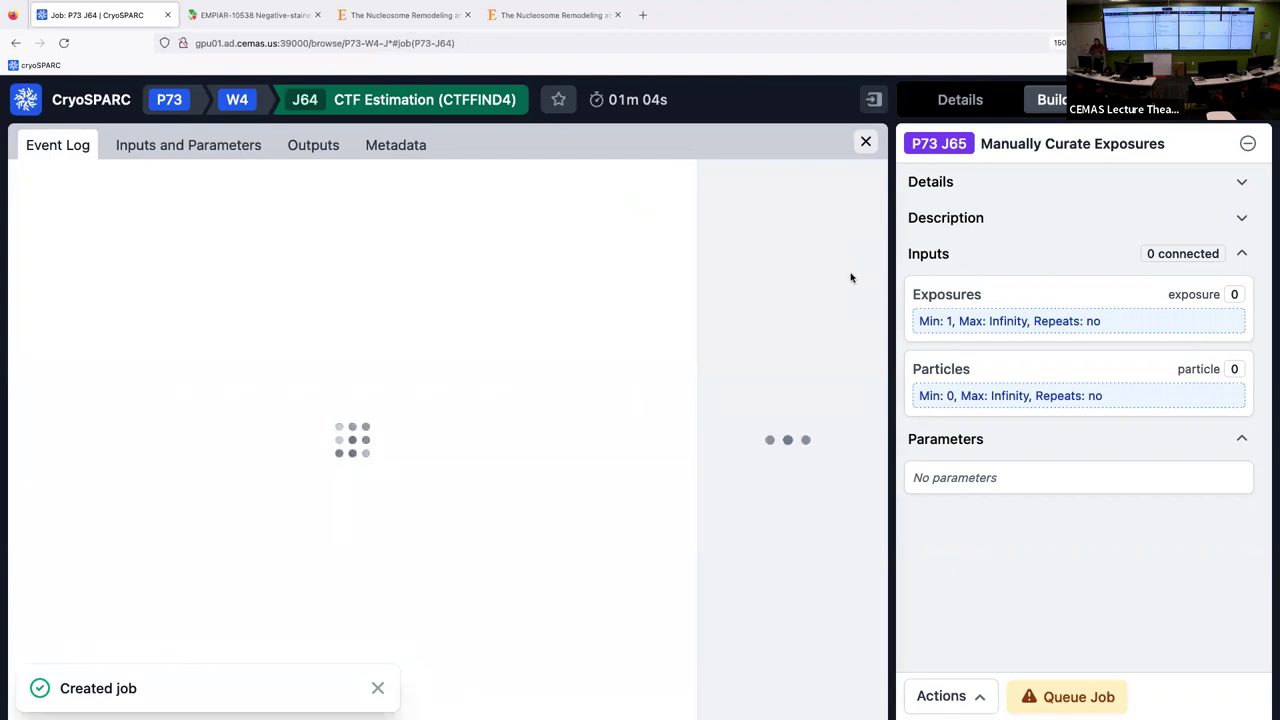
left_click_drag(778, 216, 1006, 314)
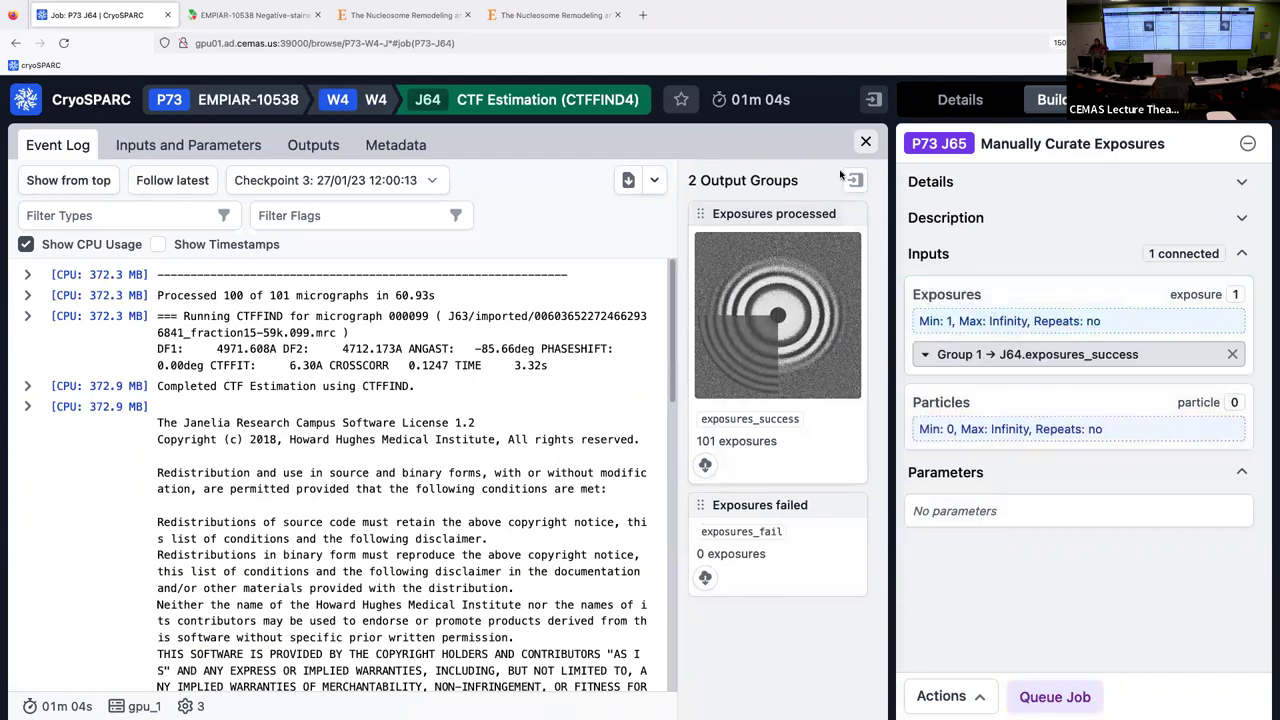
- Queue the Manually Curate Exposures job with its default title and job priority, and close the CTF Estimation job
left_click(1055, 697)
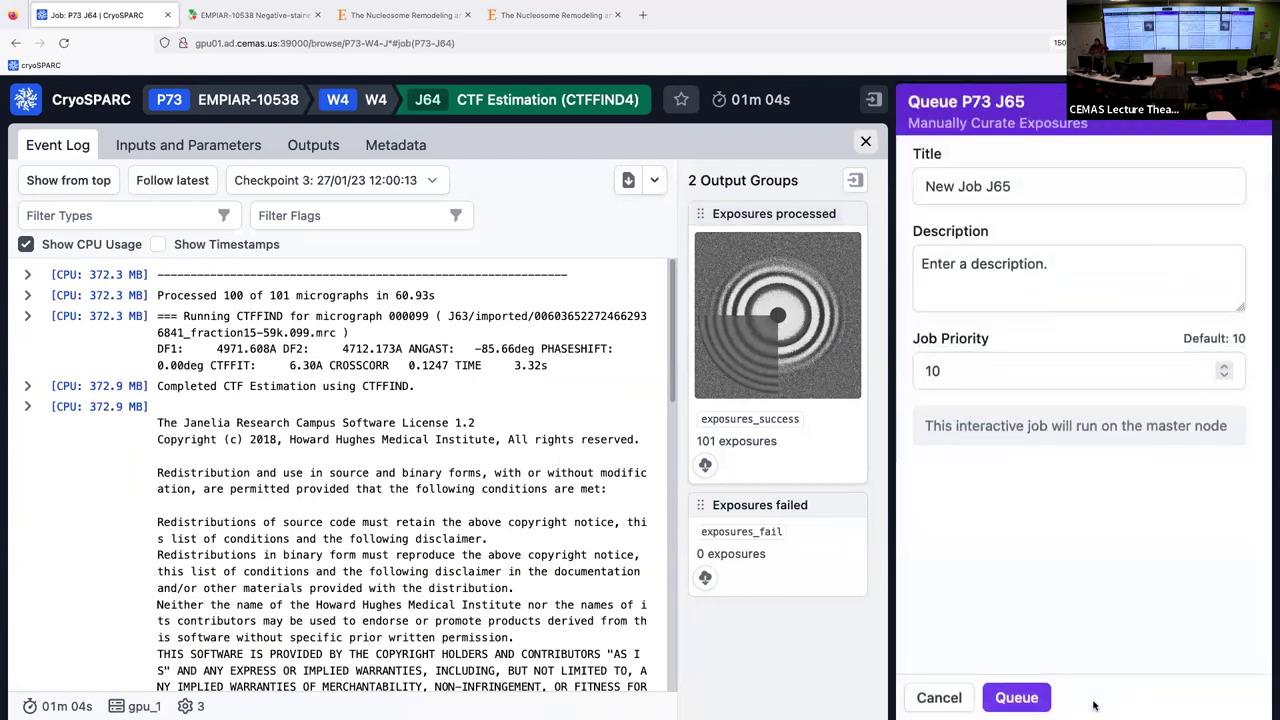
left_click(1014, 694)
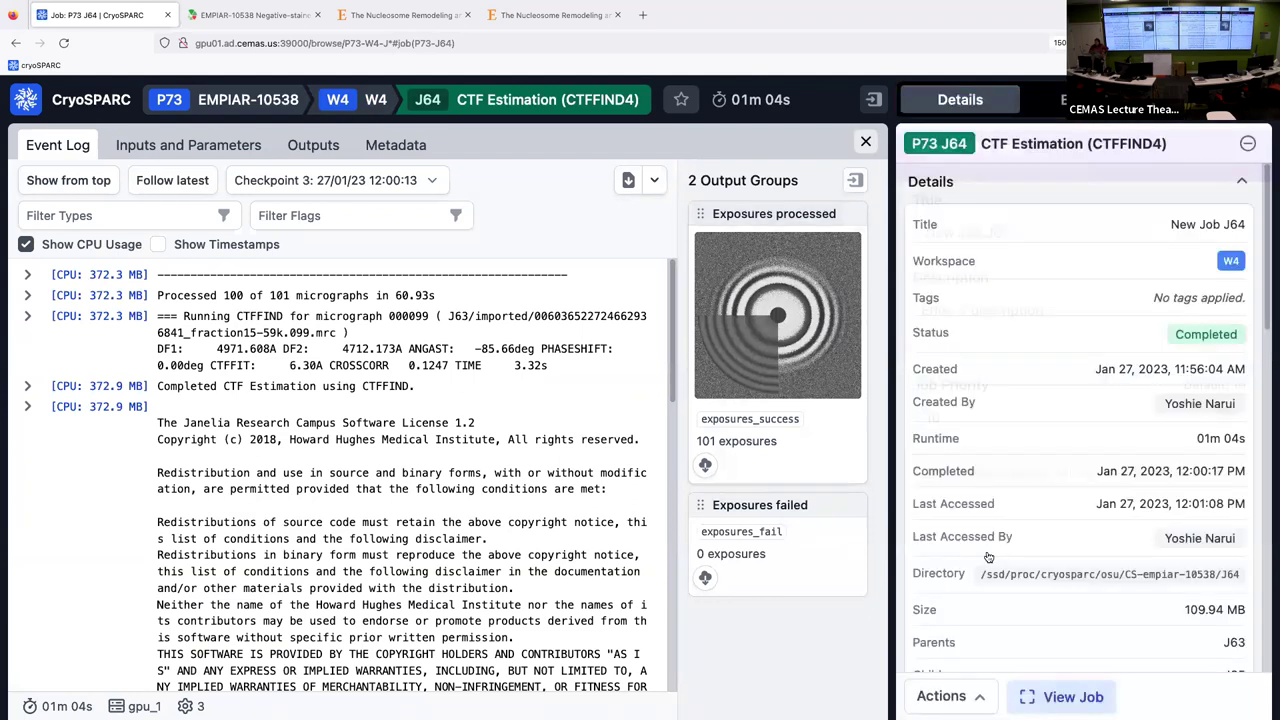
left_click(866, 141)
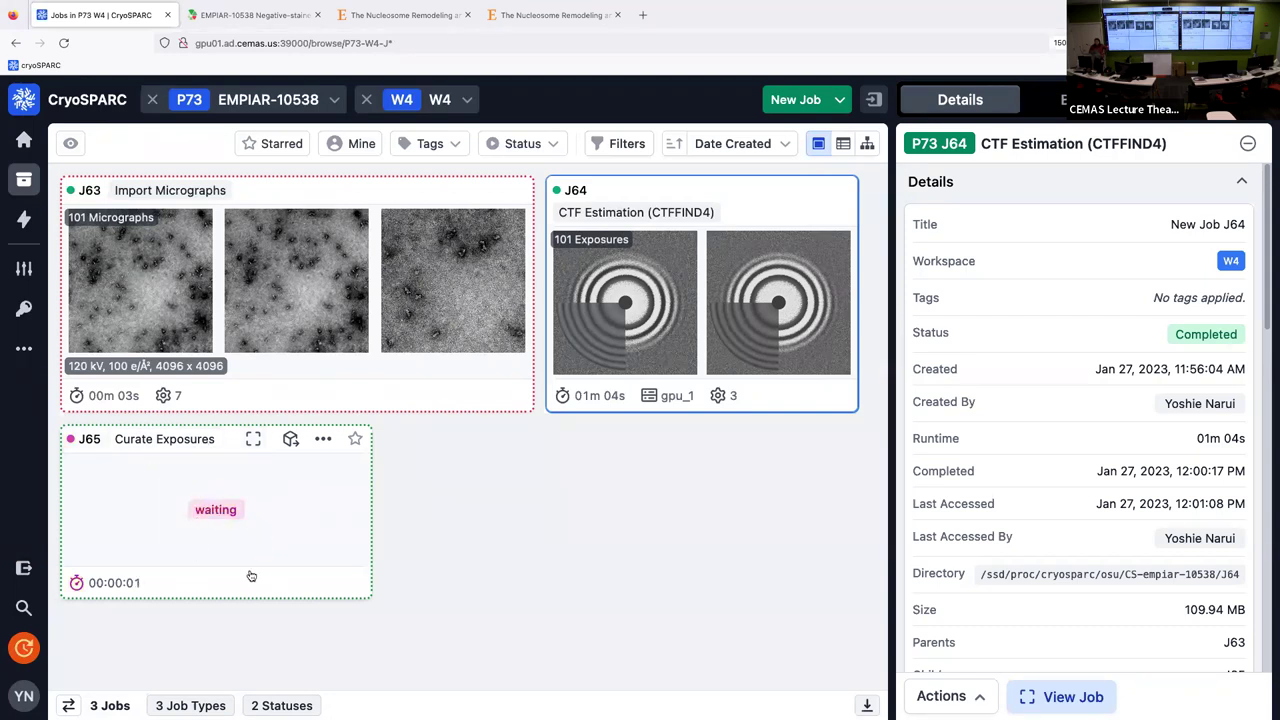
- Open the waiting Curate Exposures job and set the exposure plot's X-axis to Index
left_click(179, 453)
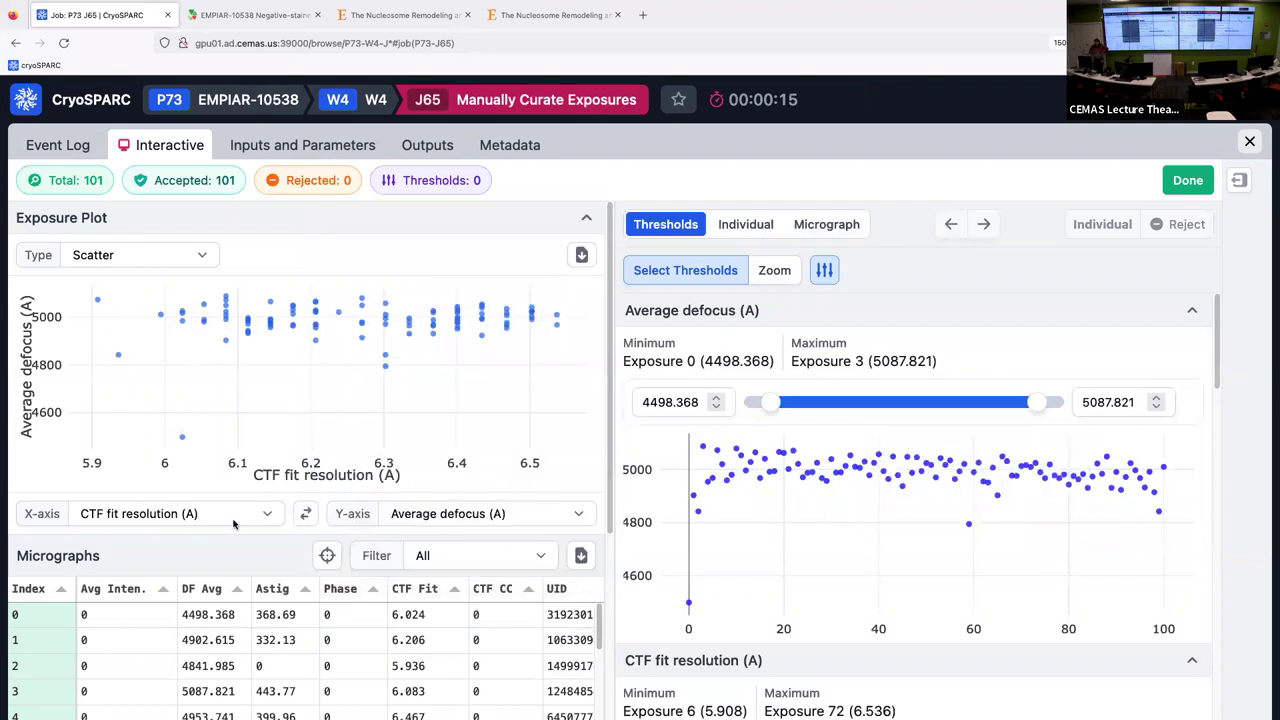
left_click(185, 513)
left_click(199, 424)
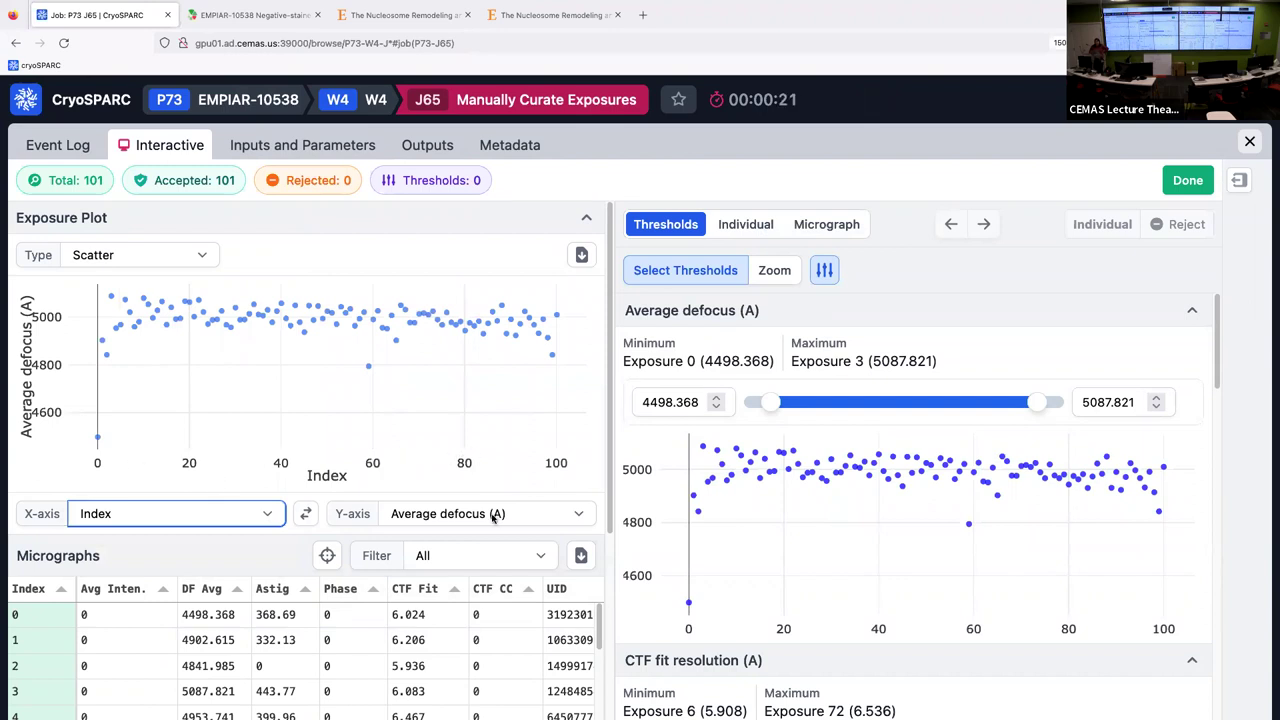
- Set the exposure plot's Y-axis to Astigmatism (A)
left_click(527, 514)
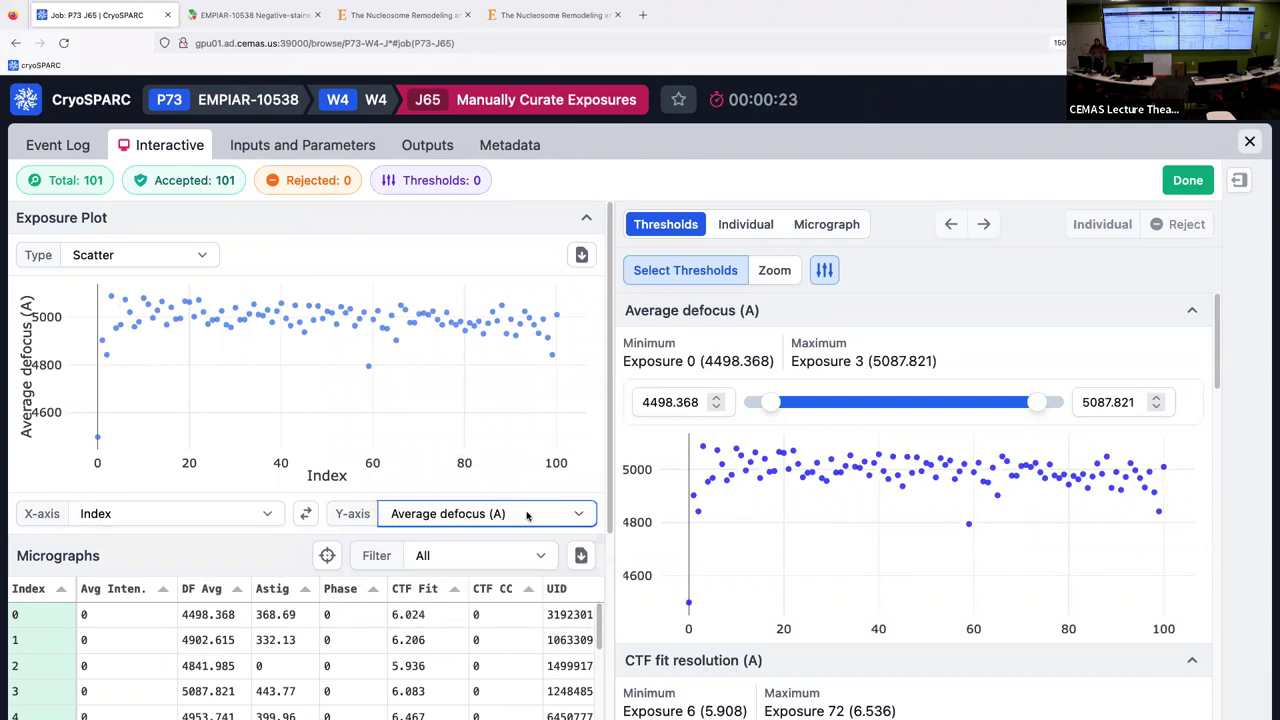
left_click(527, 514)
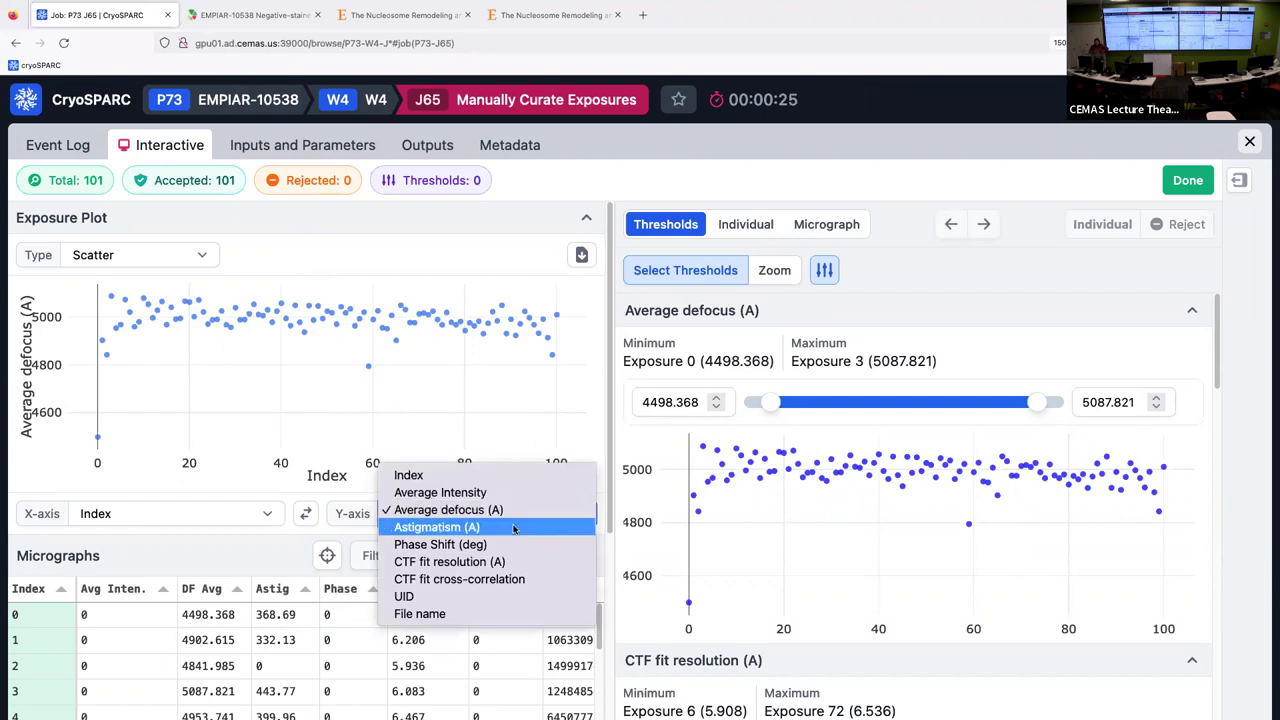
left_click(515, 527)
left_click(508, 515)
left_click(505, 512)
left_click(505, 514)
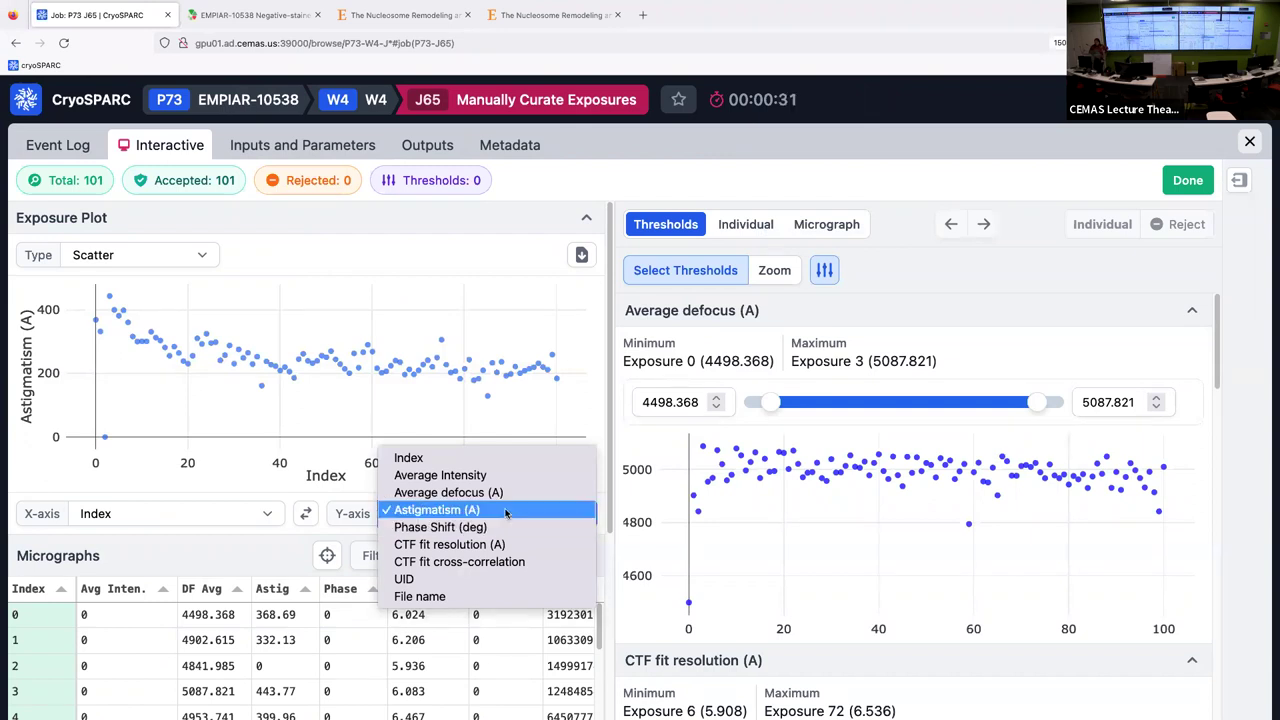
left_click(506, 512)
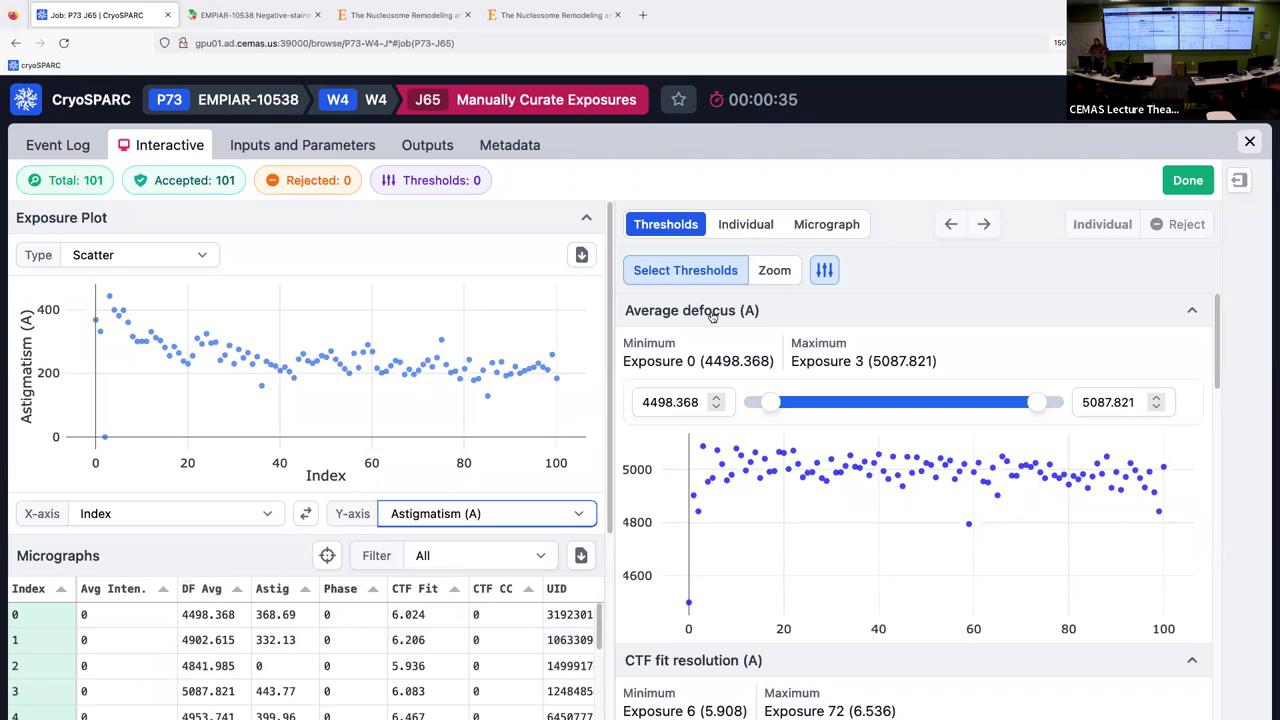
- Examine the individual micrograph images and CTF fits of exposures 5 and 7
left_click(728, 230)
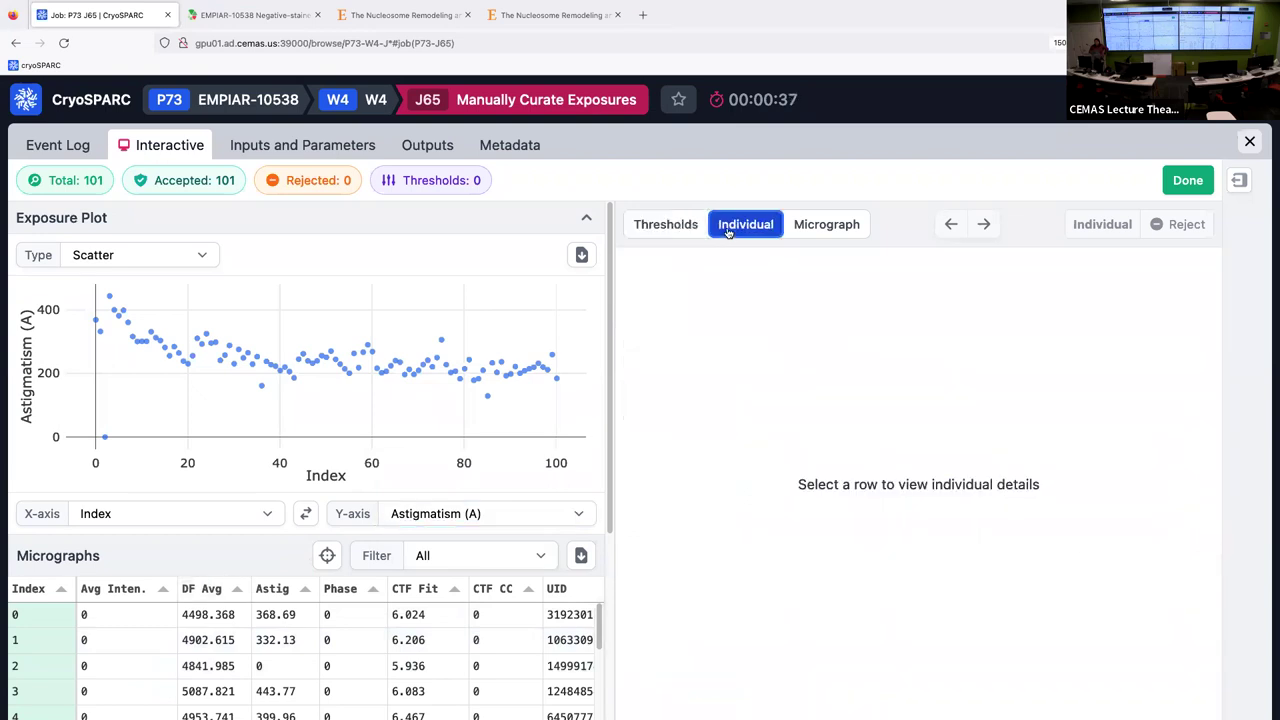
scroll(199, 677, "down", 3)
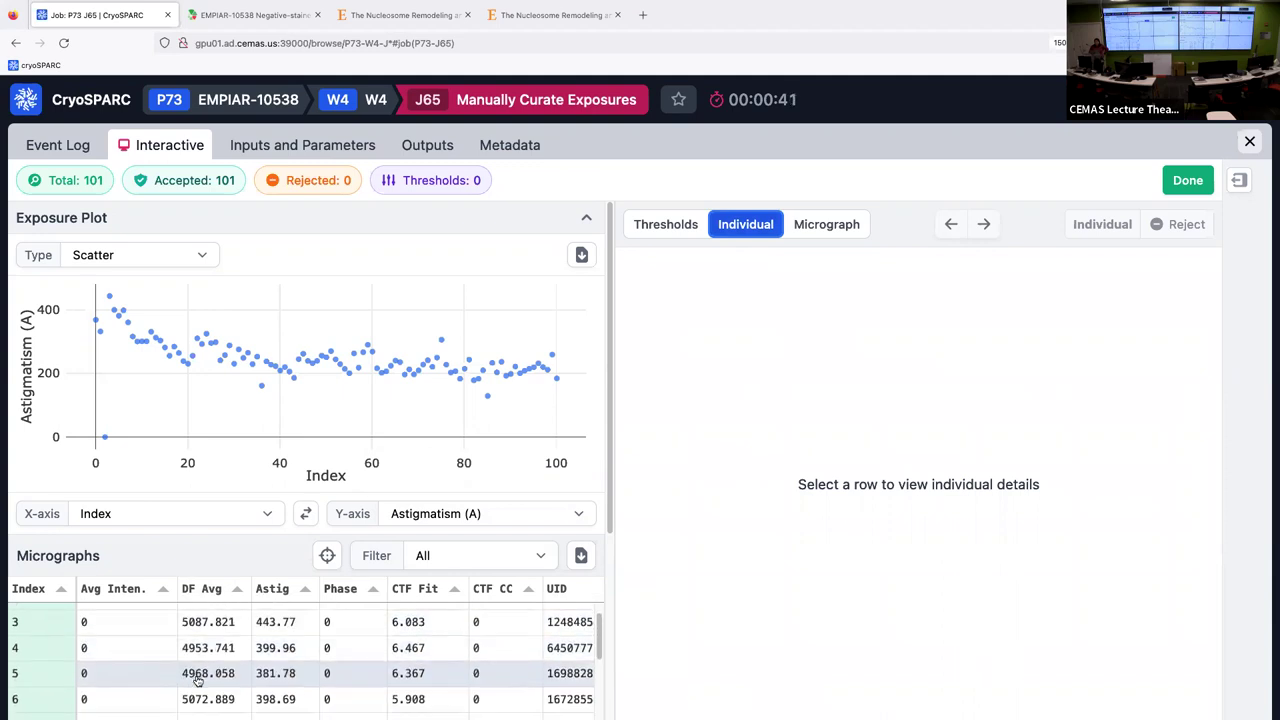
left_click(213, 677)
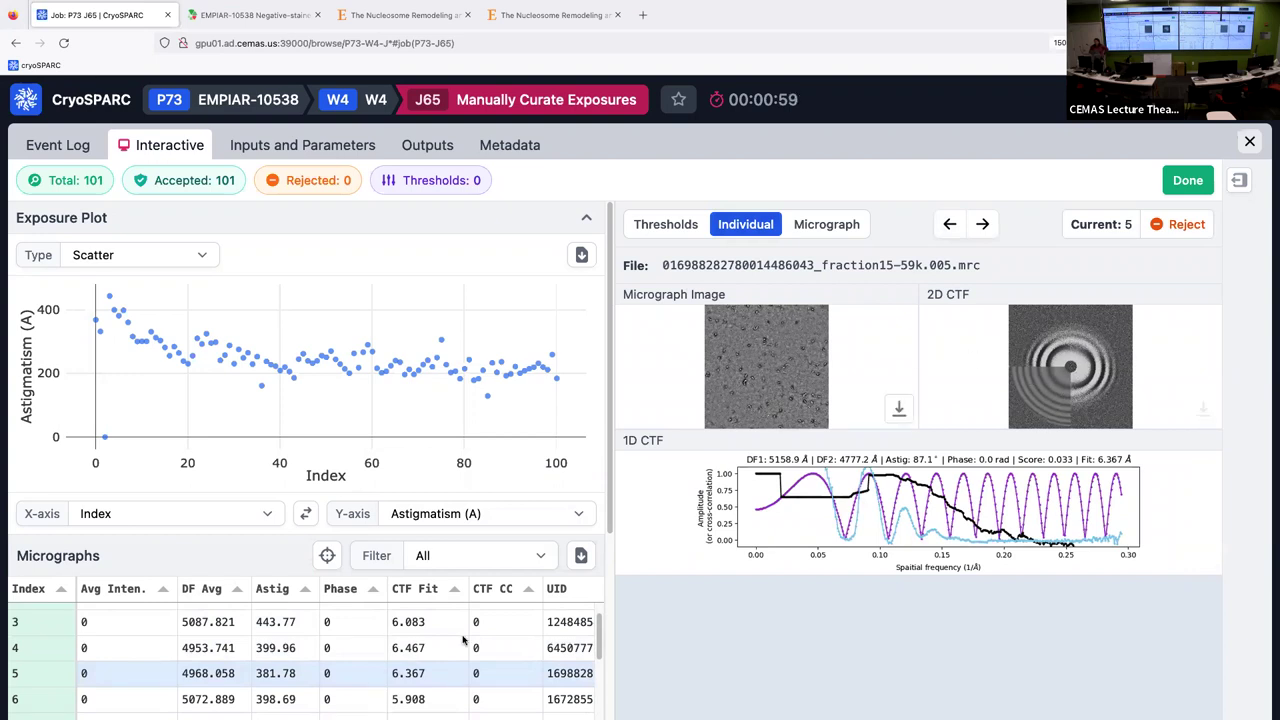
scroll(276, 665, "down", 1)
scroll(276, 665, "down", 1)
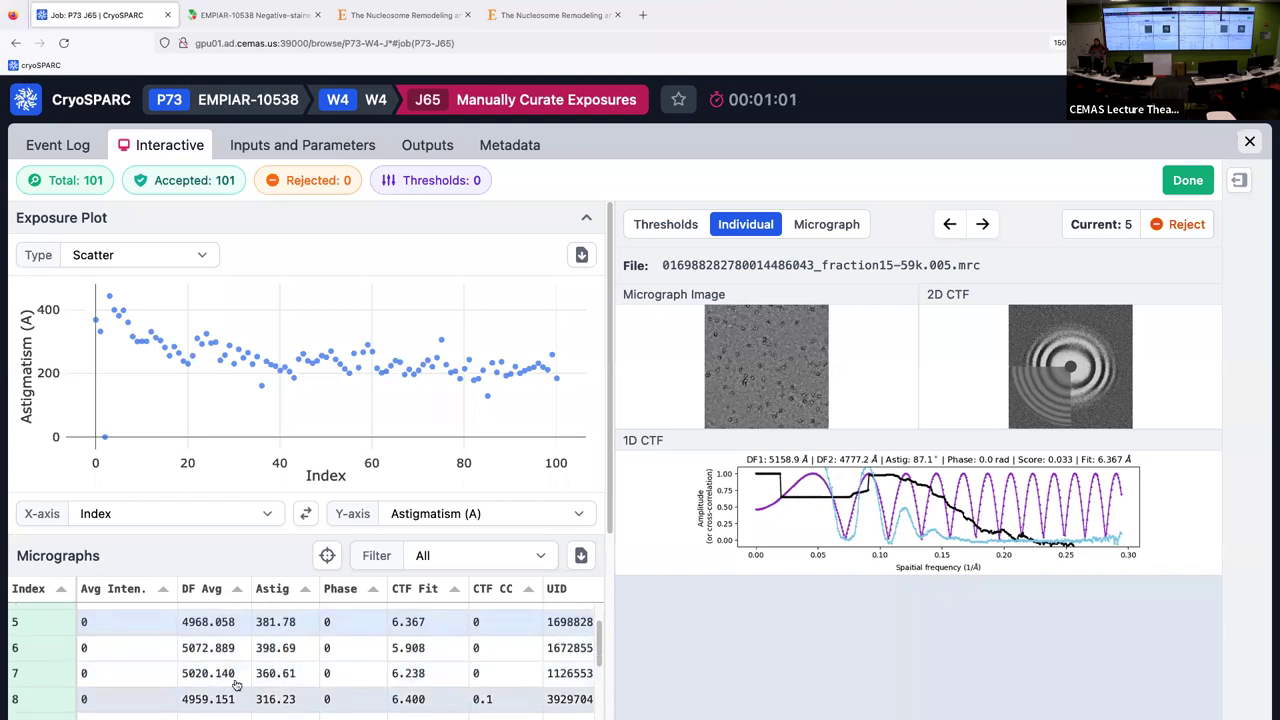
left_click(228, 675)
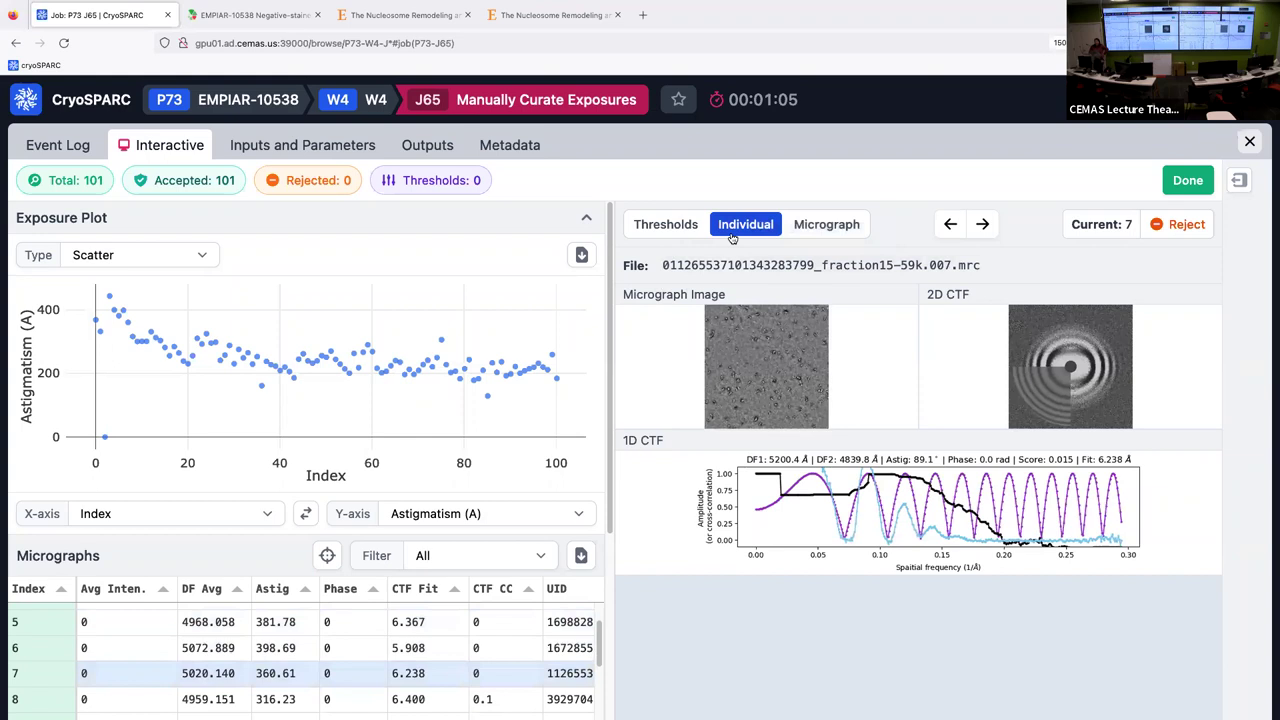
- Apply an Astigmatism threshold with a maximum of 350 to the exposures
left_click(669, 226)
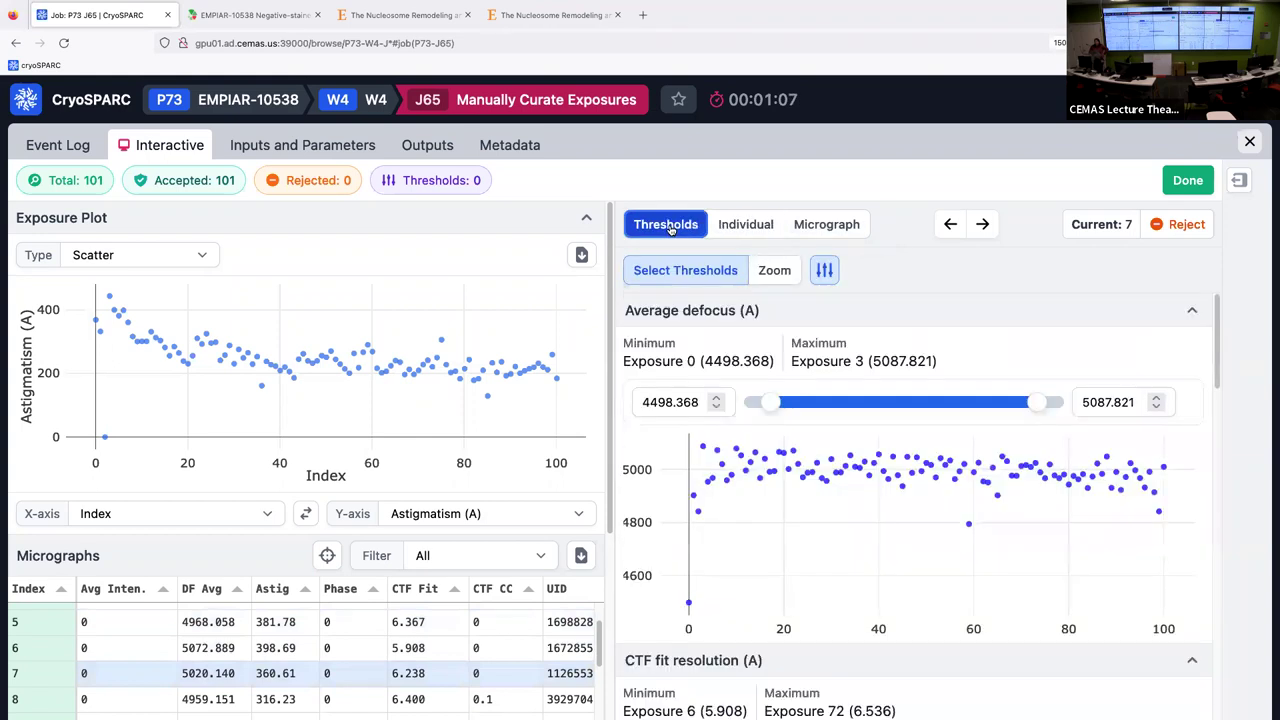
mouse_move(707, 433)
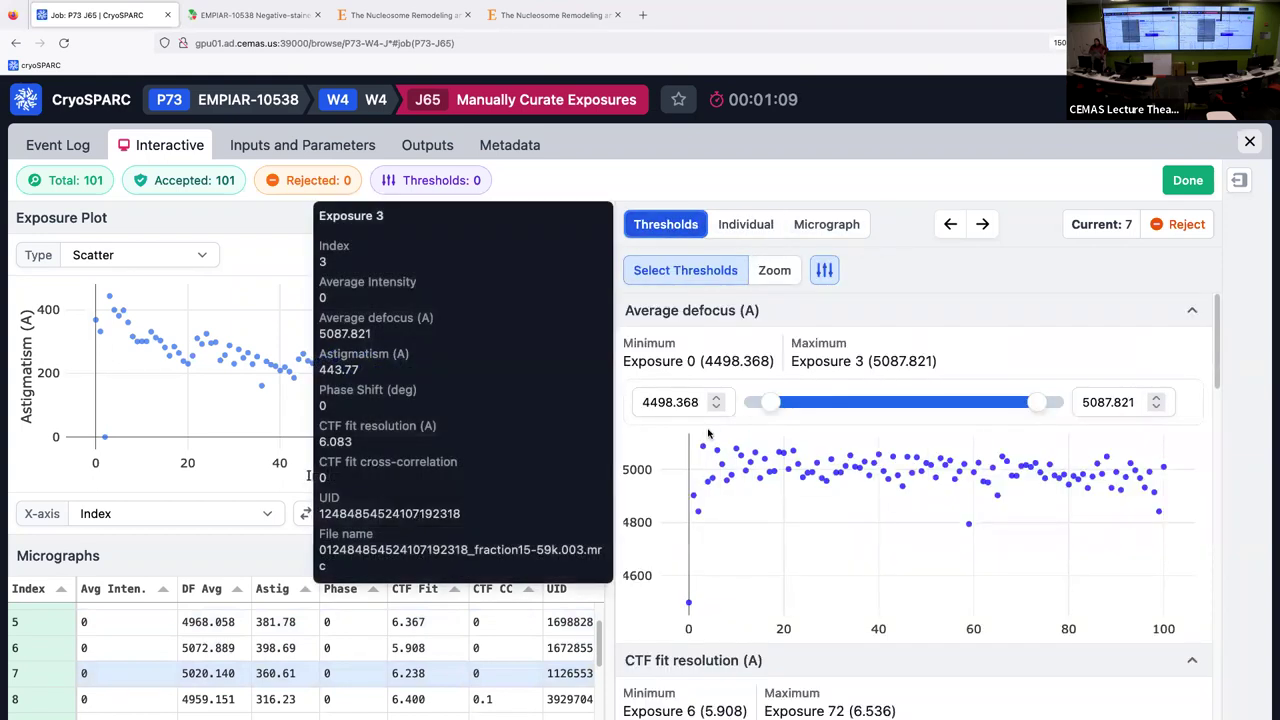
scroll(1118, 532, "down", 3)
scroll(1115, 535, "down", 8)
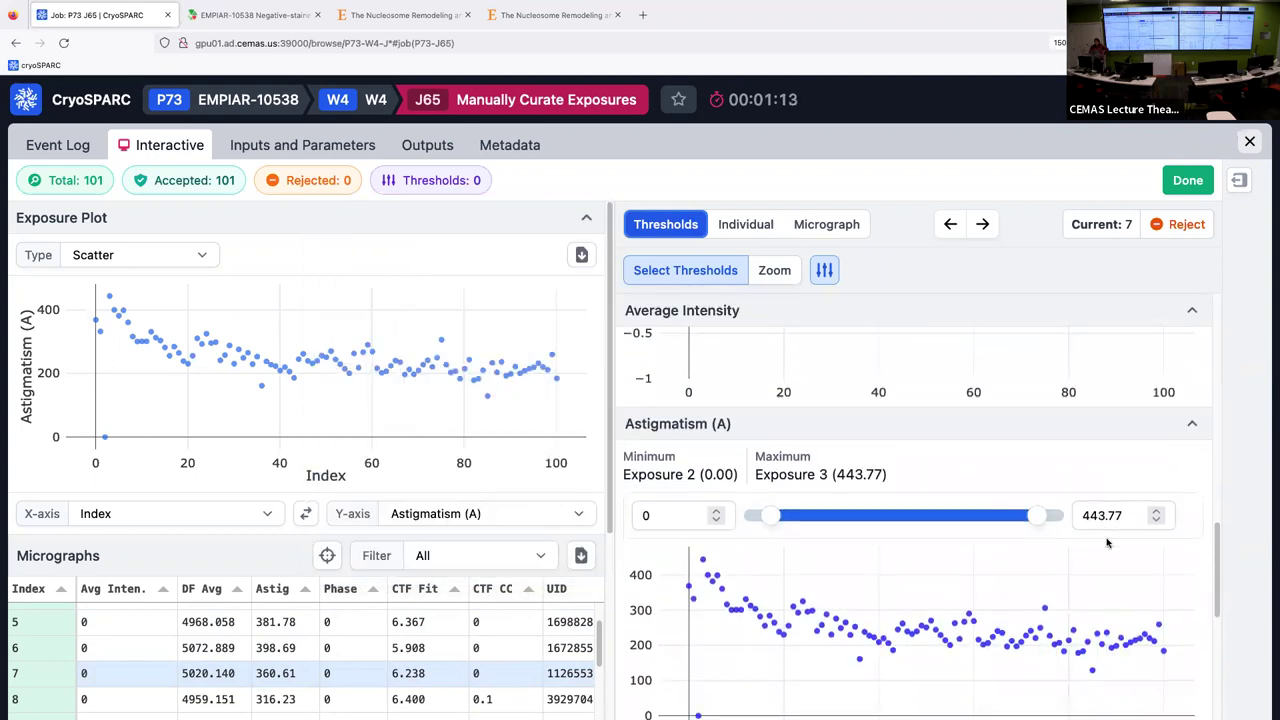
mouse_move(776, 624)
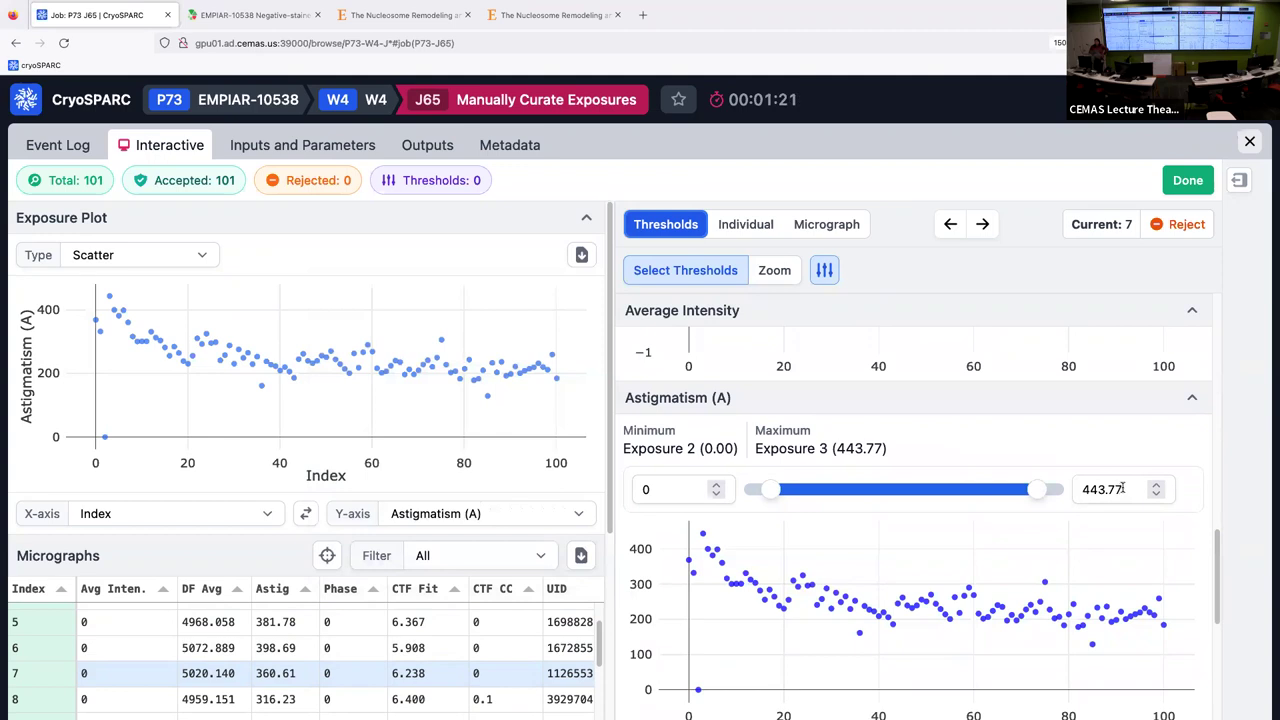
left_click_drag(1124, 489, 1066, 489)
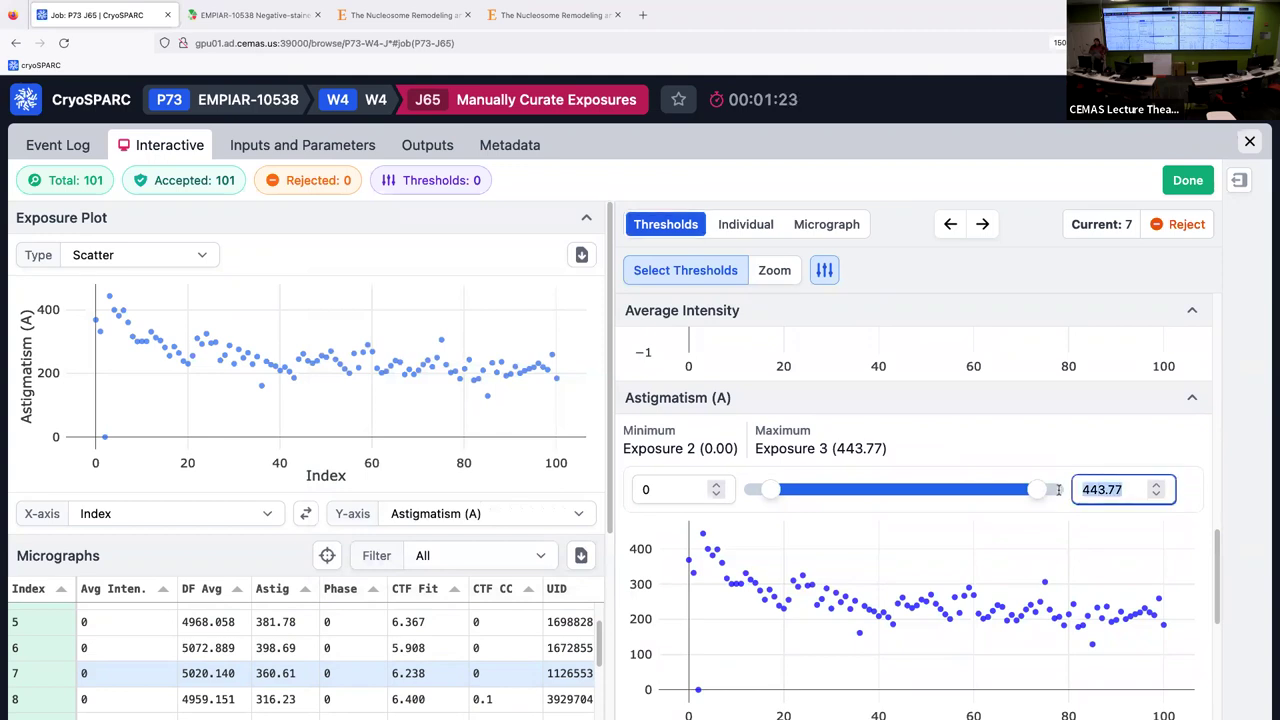
type("350")
left_click(1061, 510)
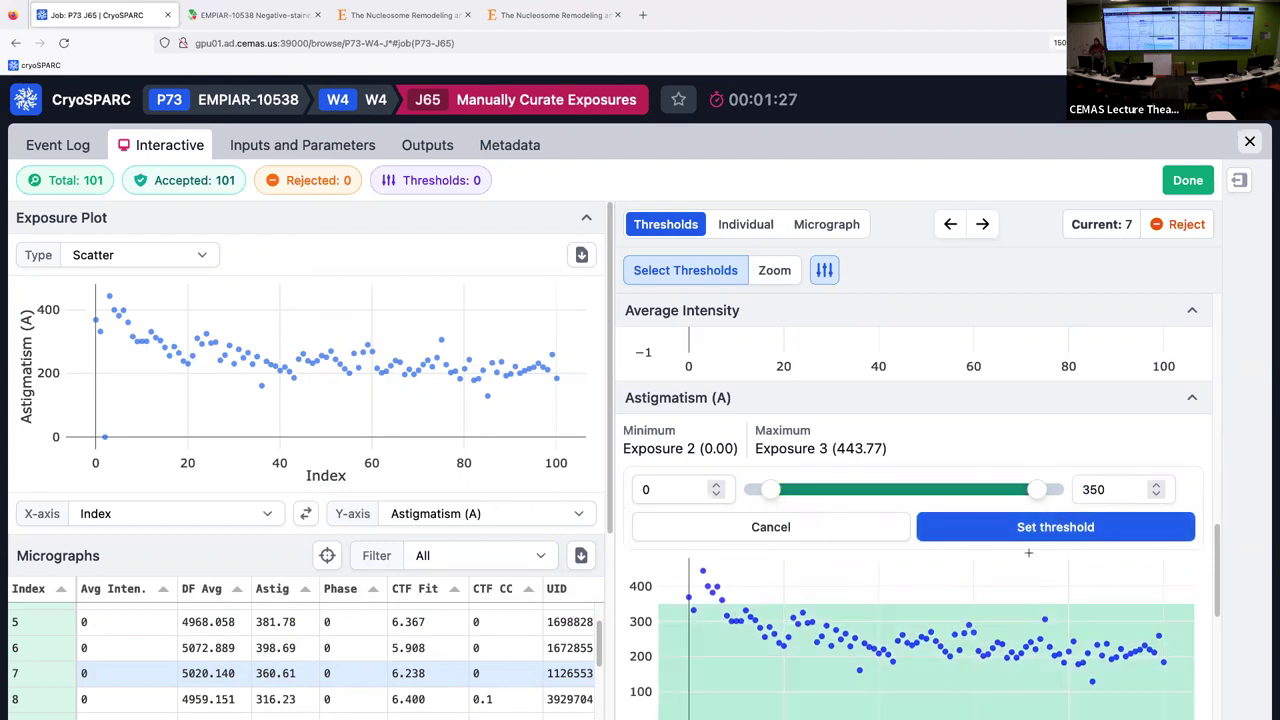
scroll(1028, 552, "down", 3)
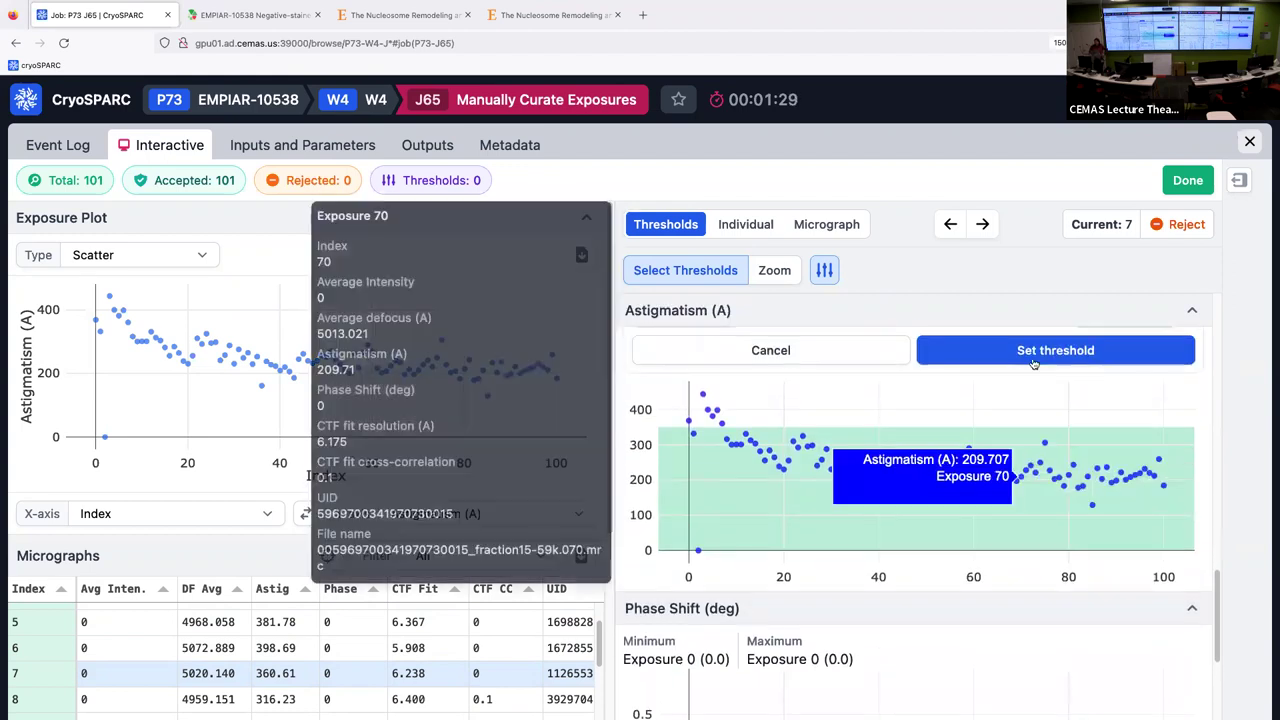
left_click(1034, 362)
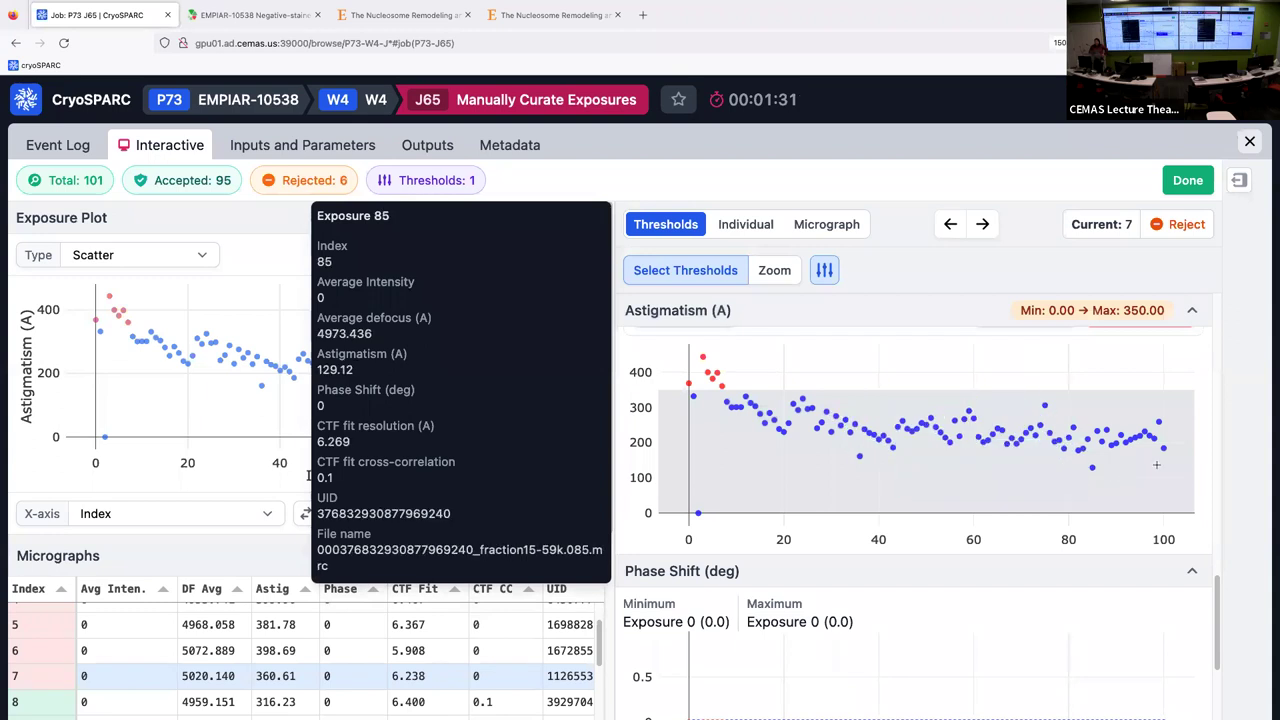
- Check the exposures rejected by the threshold, finish the interactive curation, and close the job
scroll(1155, 480, "up", 1)
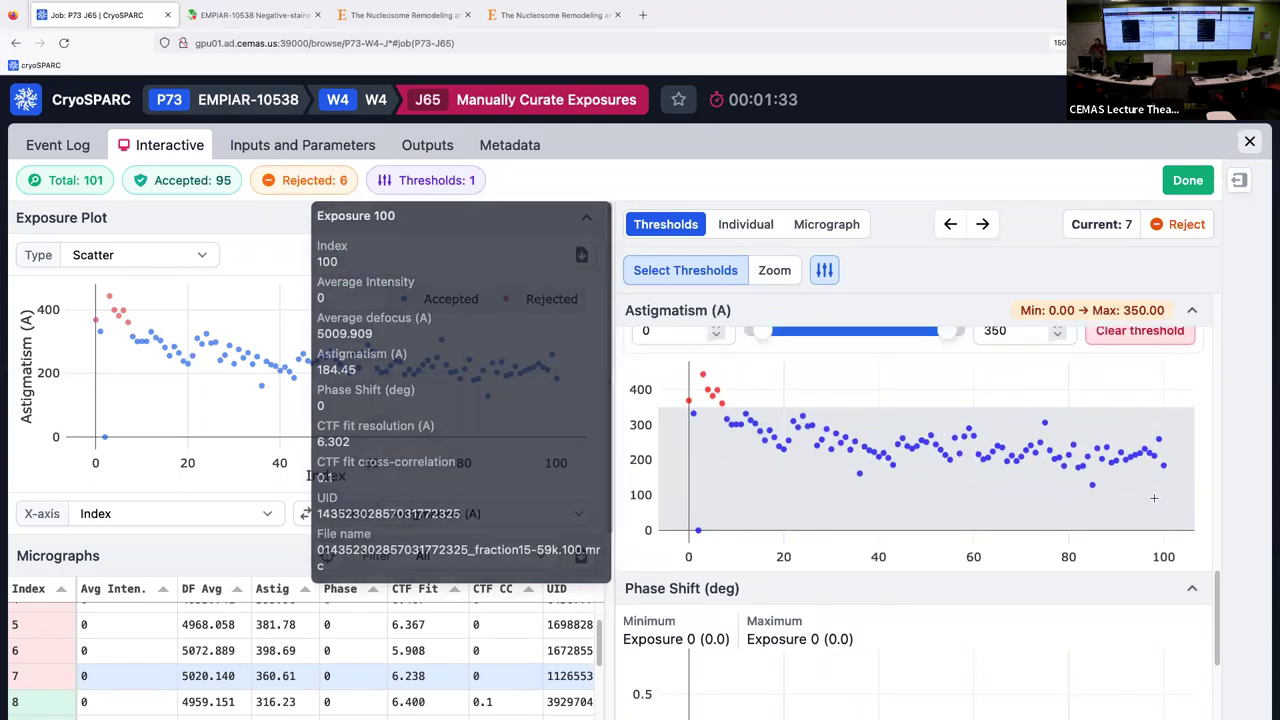
scroll(1155, 480, "up", 1)
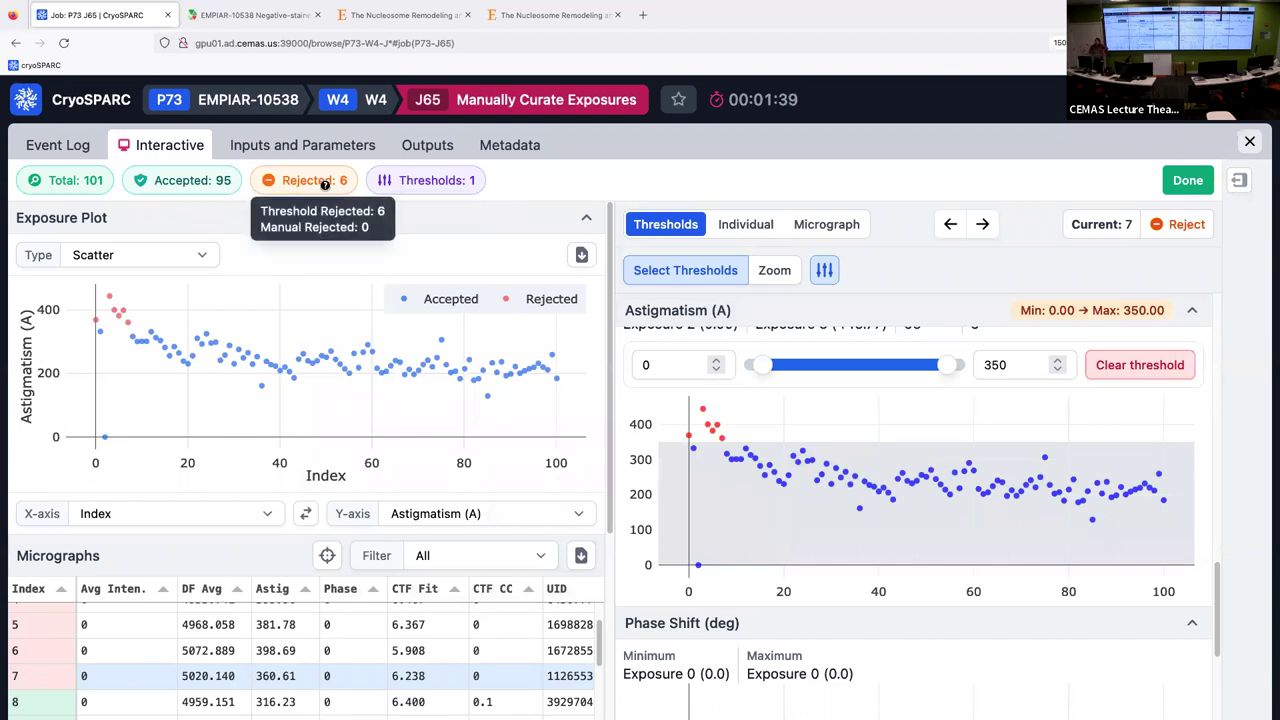
left_click(1192, 183)
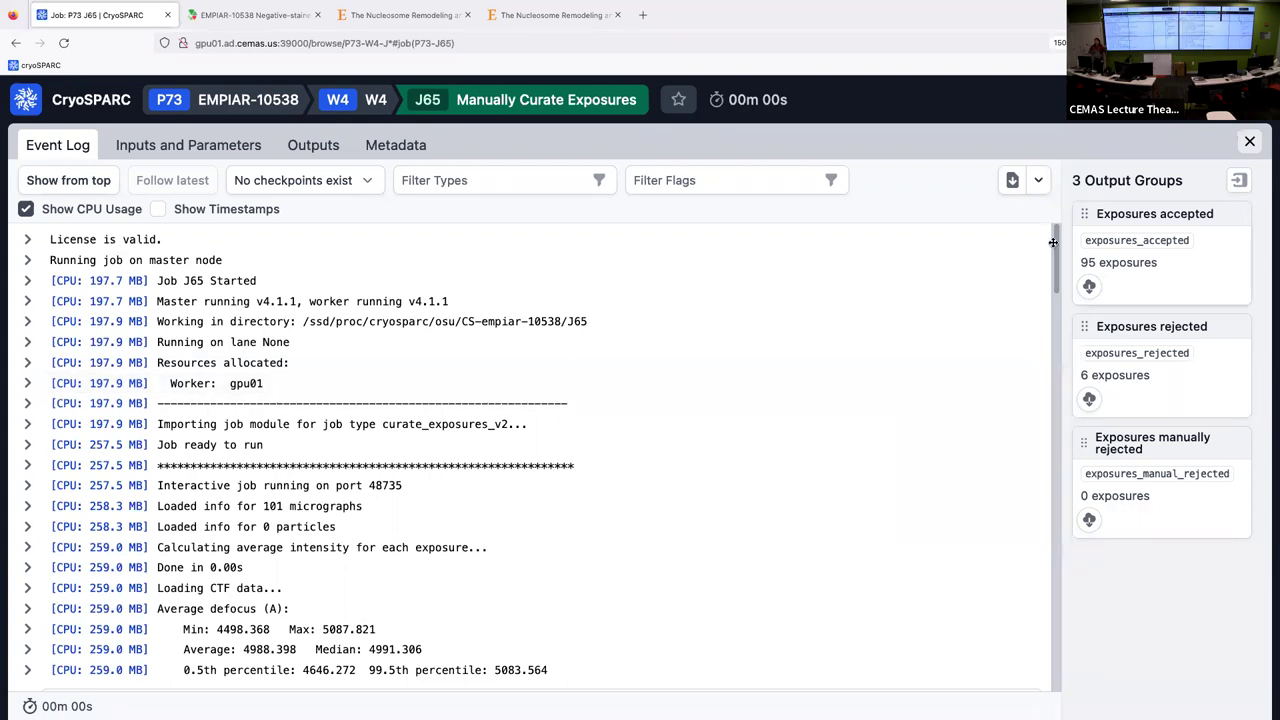
left_click(1250, 142)
- Switch to workspace W2 and open its earlier Manually Curate Exposures job
left_click(468, 100)
key("Down")
key("Down")
key("Return")
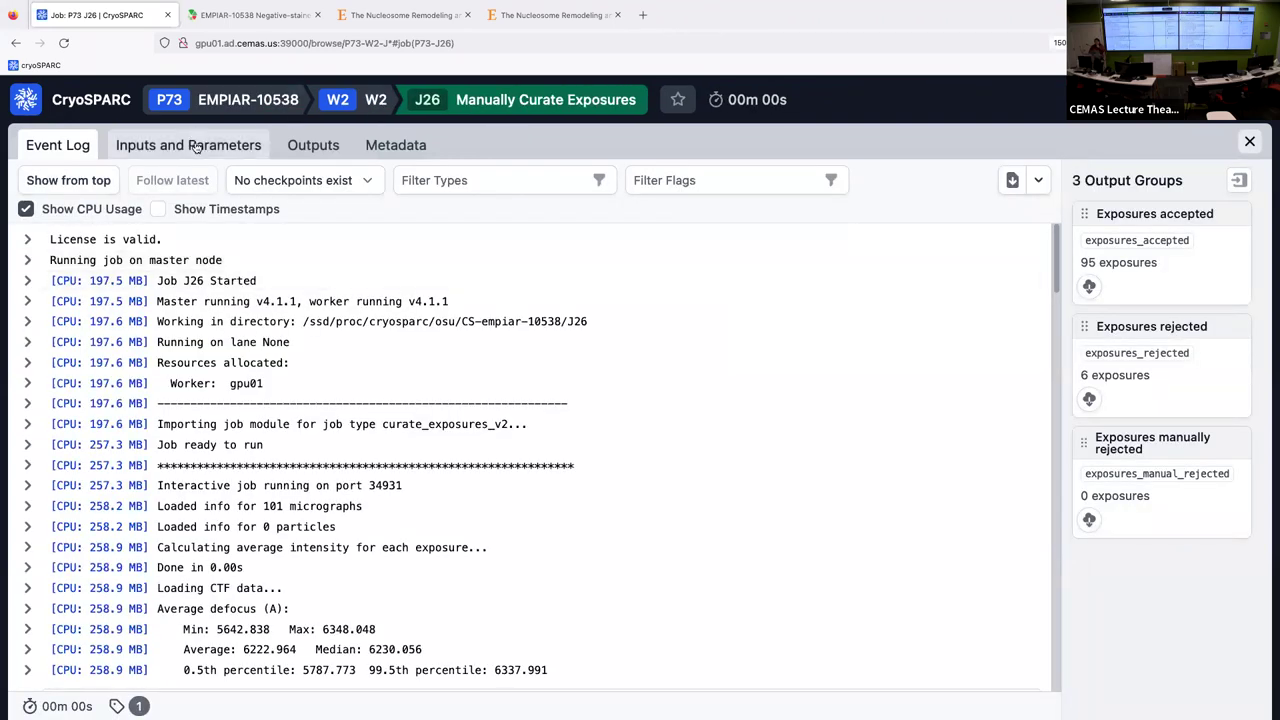
- Check the output groups of the Manually Curate Exposures job J26, close it, and switch to PowerPoint
left_click(310, 143)
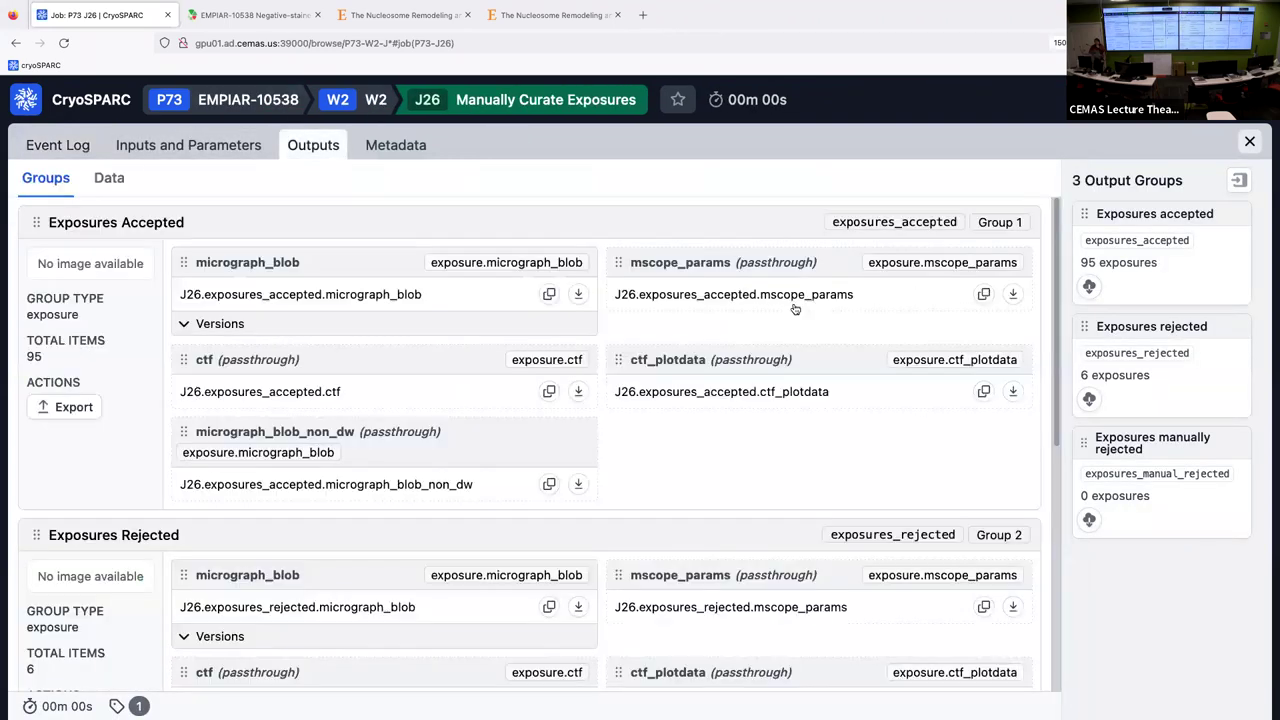
left_click_drag(43, 357, 28, 362)
left_click(1249, 142)
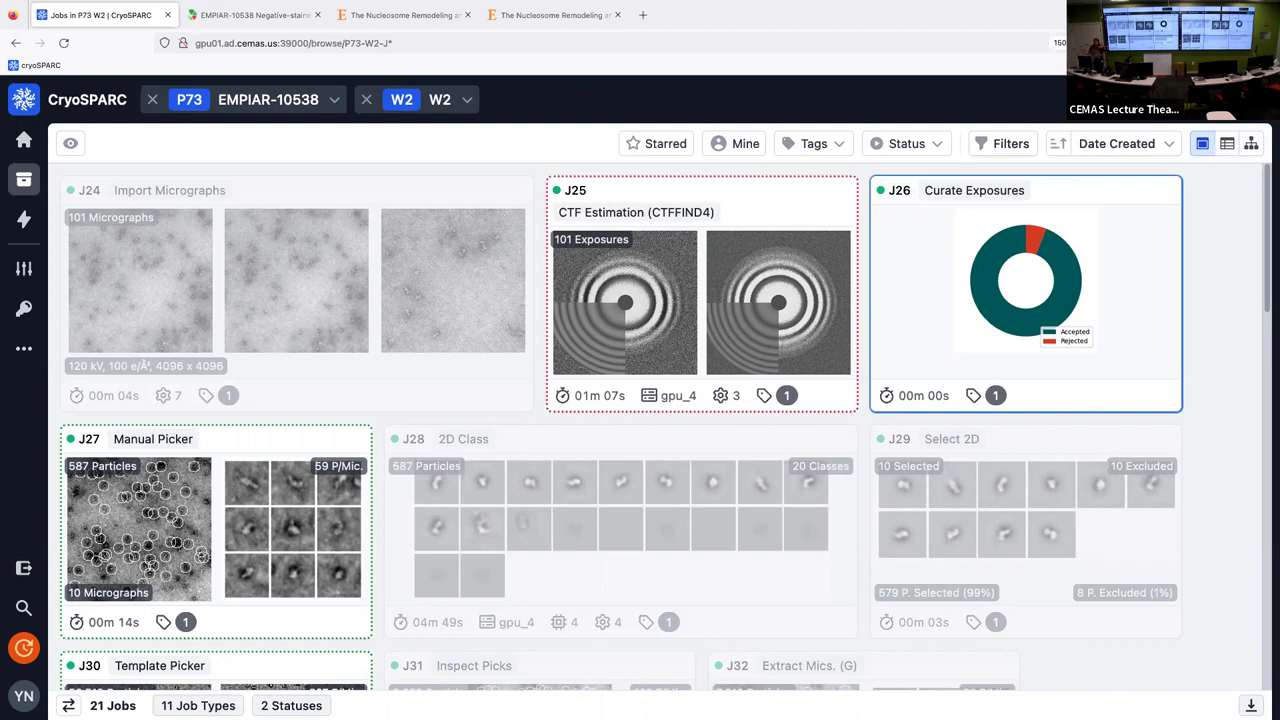
mouse_move(1066, 698)
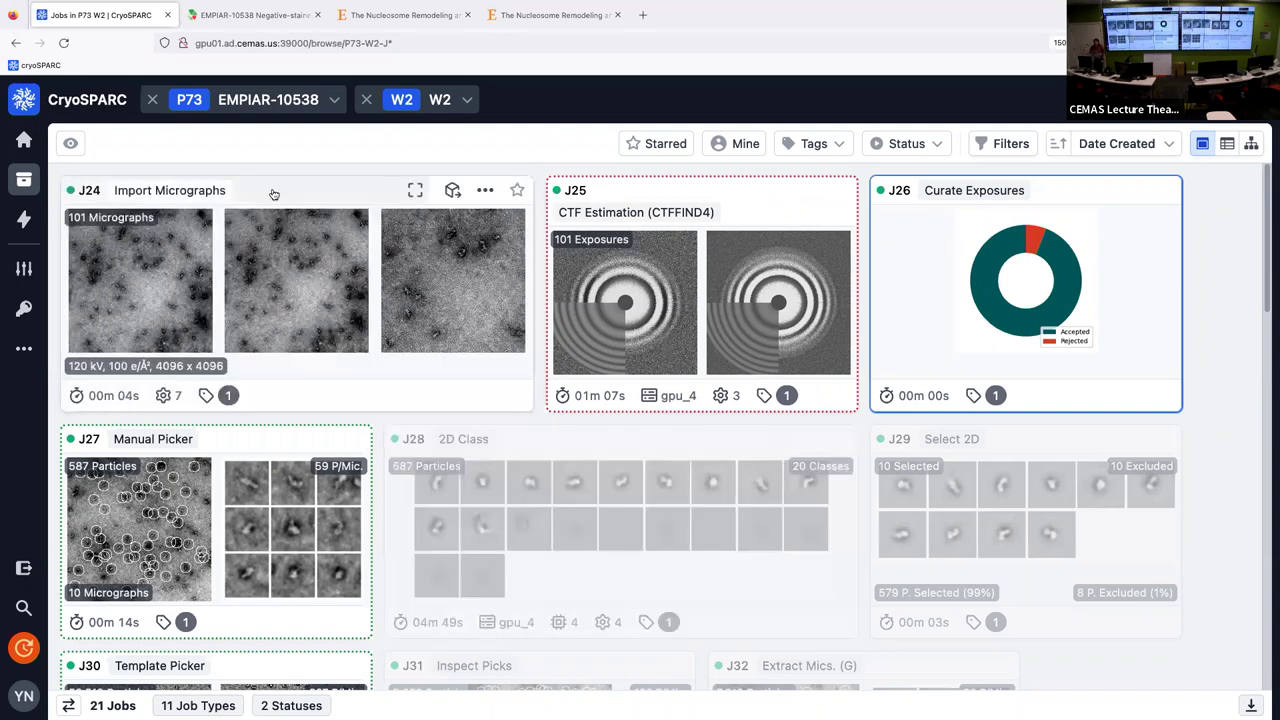
key("super+Tab")
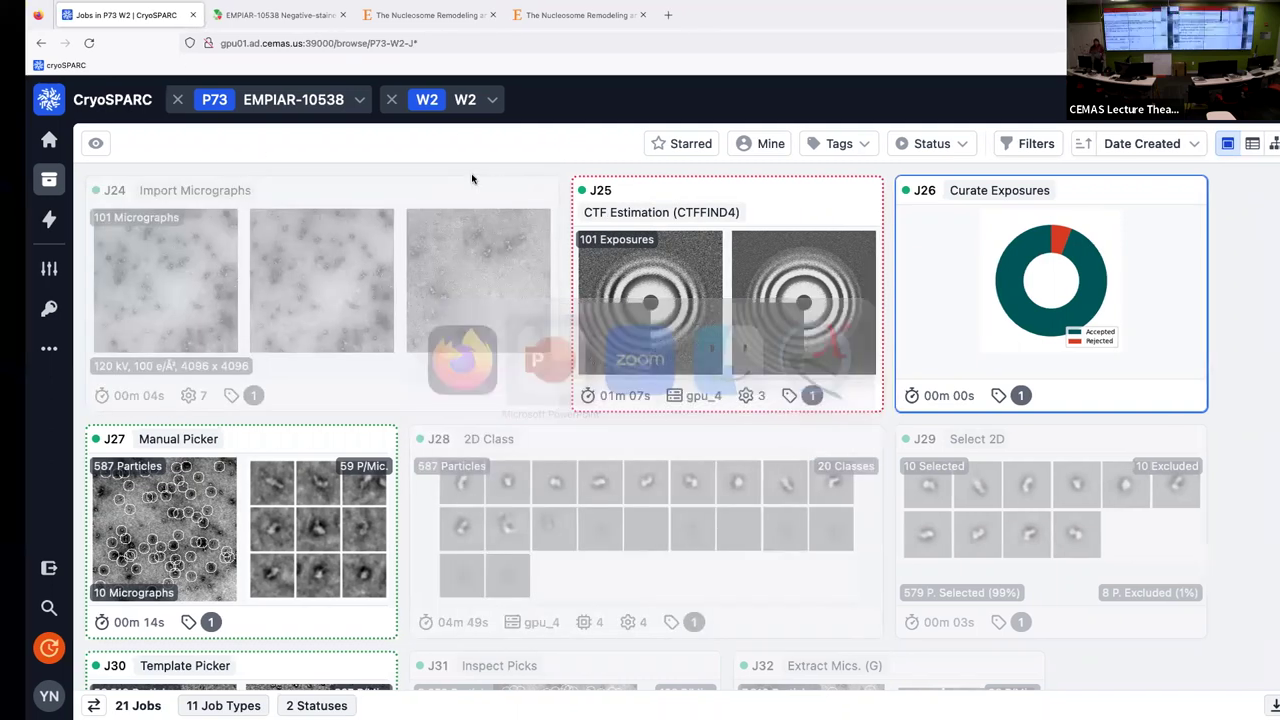
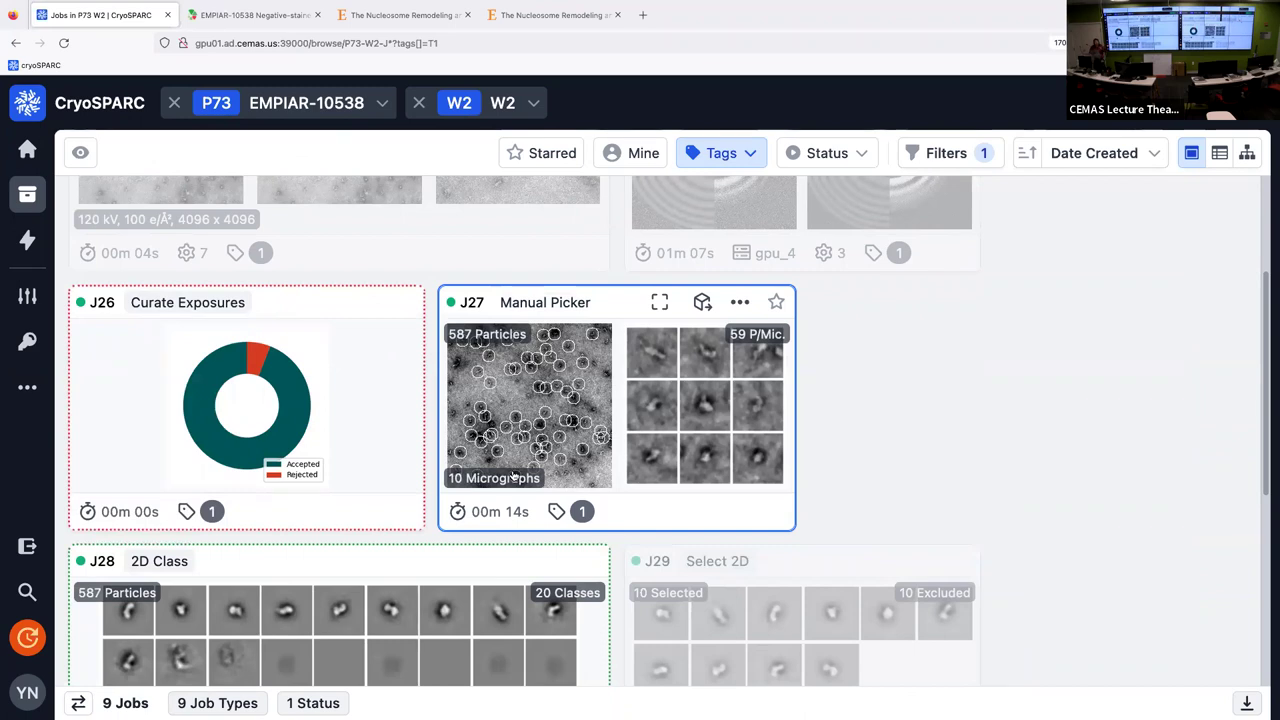
- Open the 2D Classification job J28, examine its class averages for iteration 20, and close the job
scroll(722, 364, "down", 1)
scroll(722, 364, "down", 5)
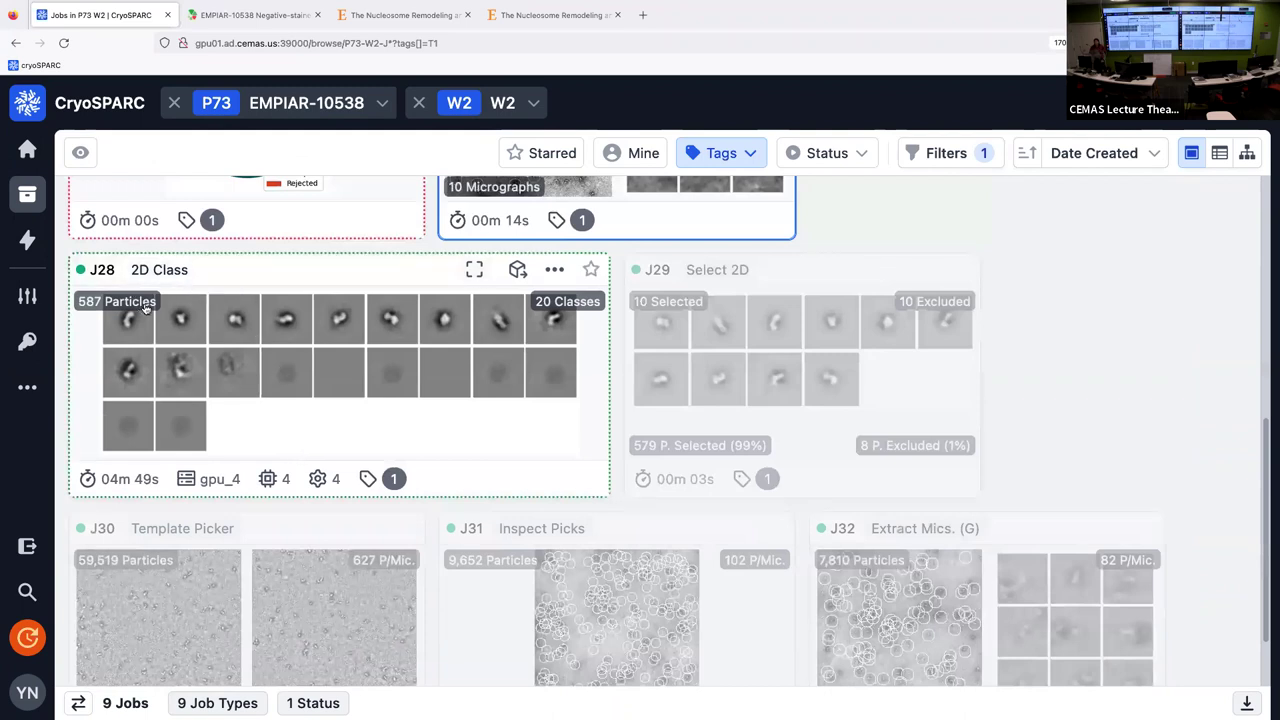
left_click(300, 267)
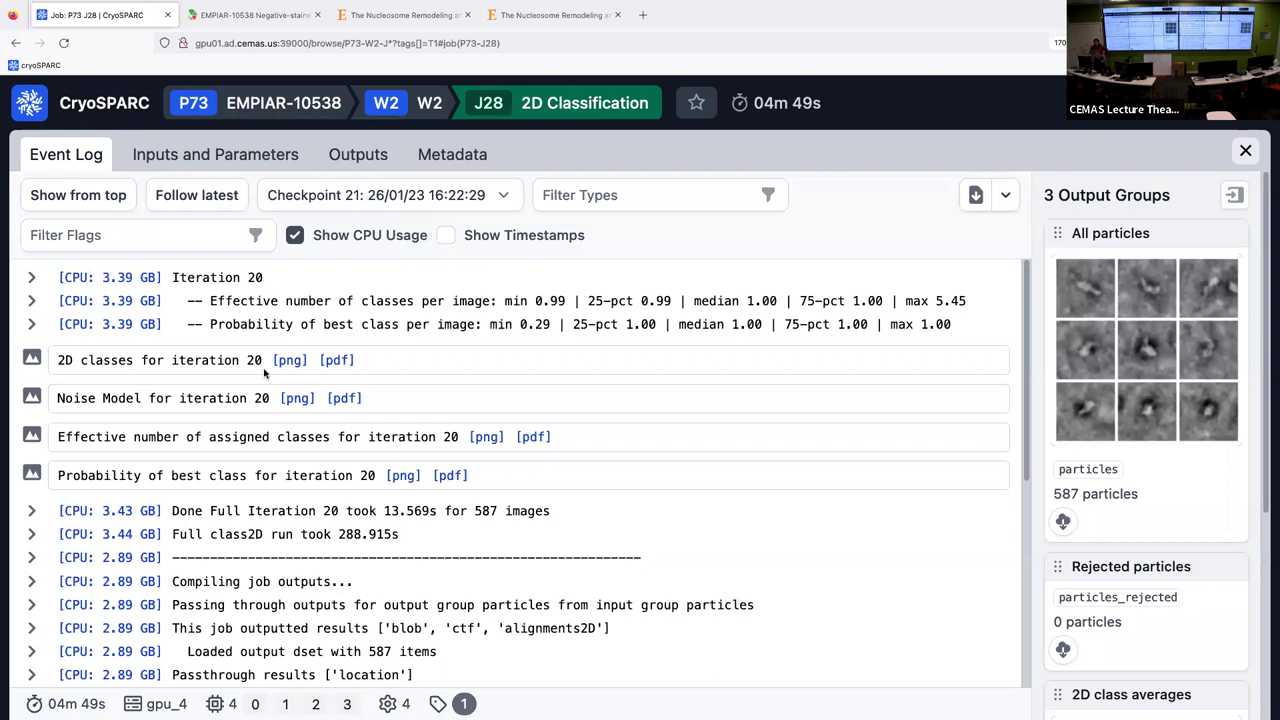
scroll(266, 375, "down", 3)
scroll(291, 387, "up", 10)
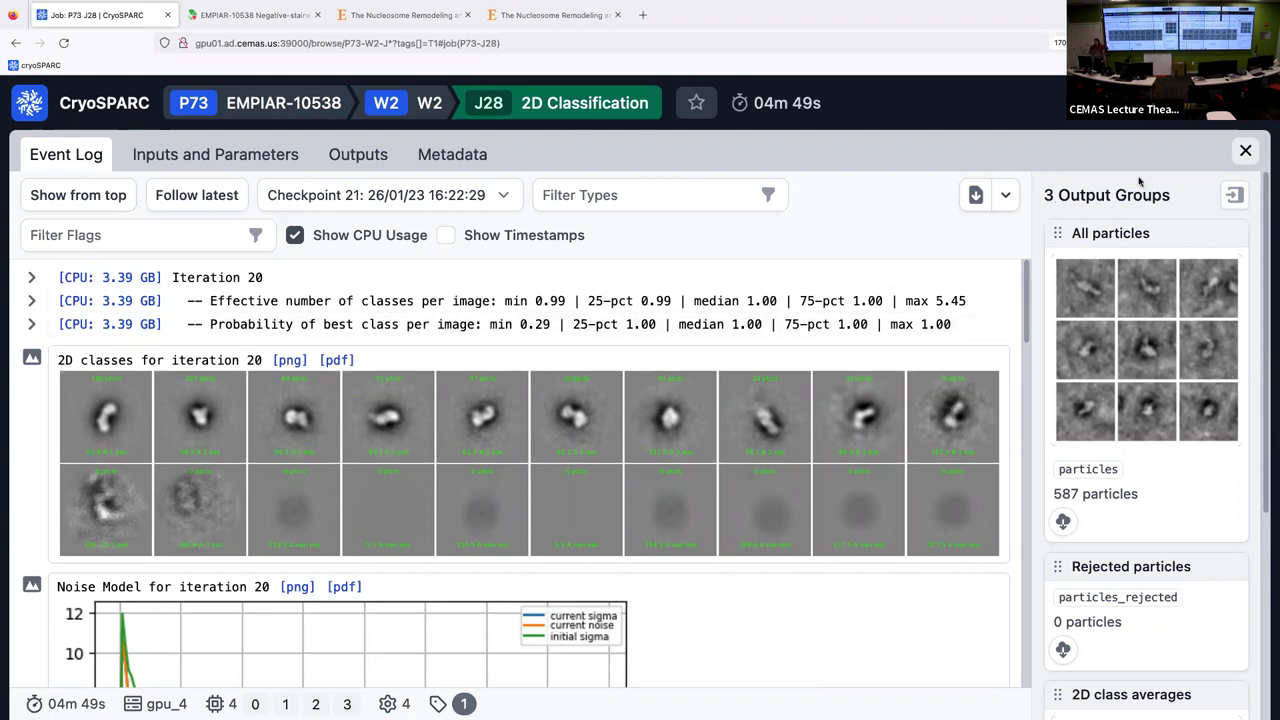
left_click(1245, 150)
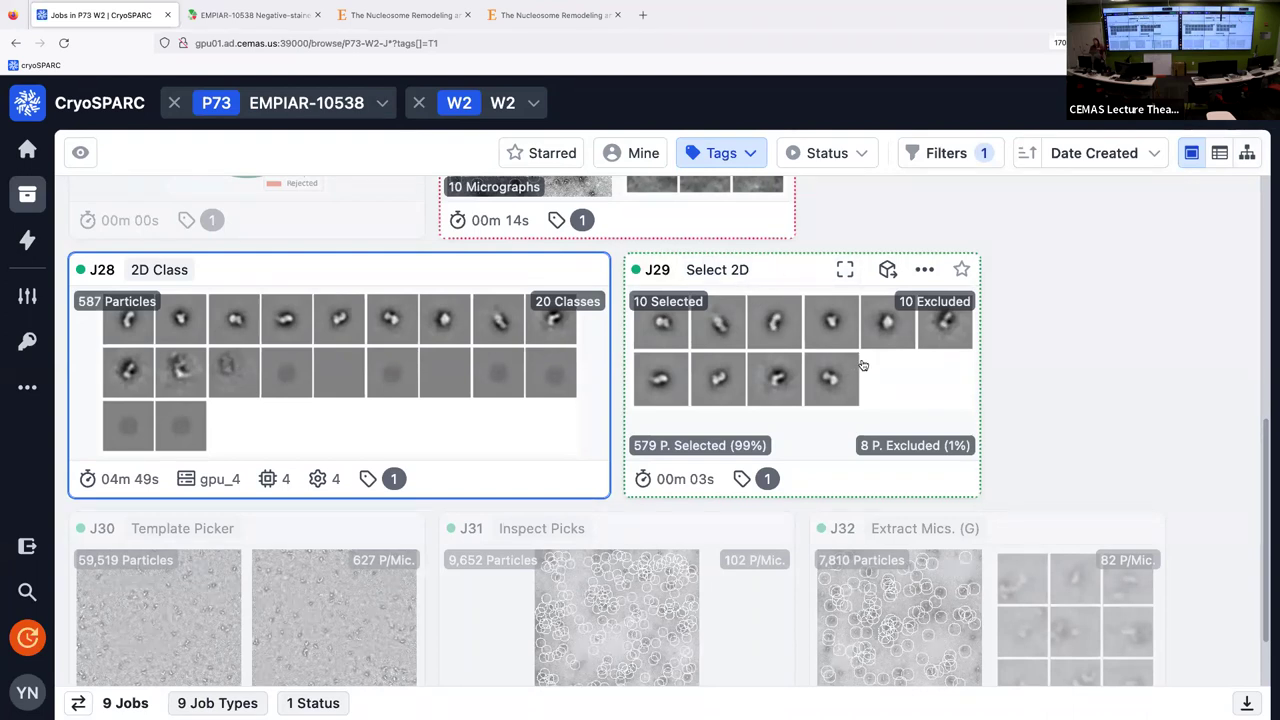
- Open the Template Picker job J30 and review its event log from the start through the prepared templates
scroll(860, 366, "down", 1)
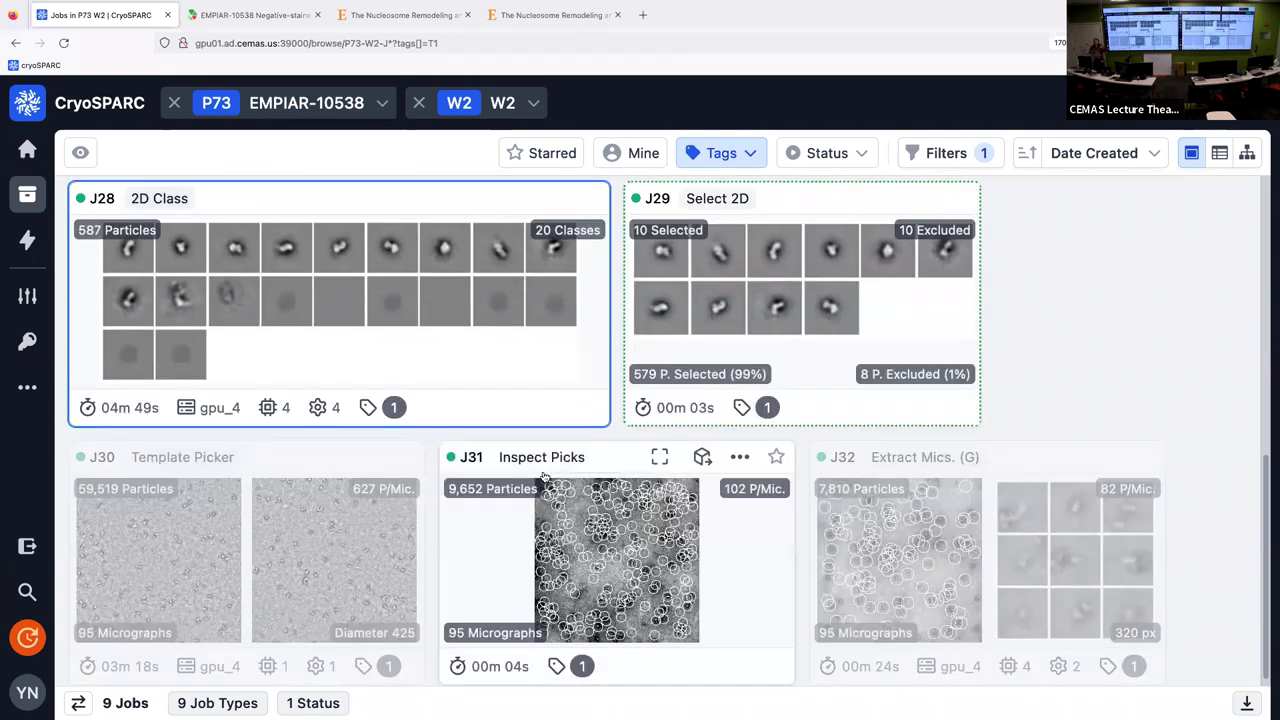
double_click(229, 467)
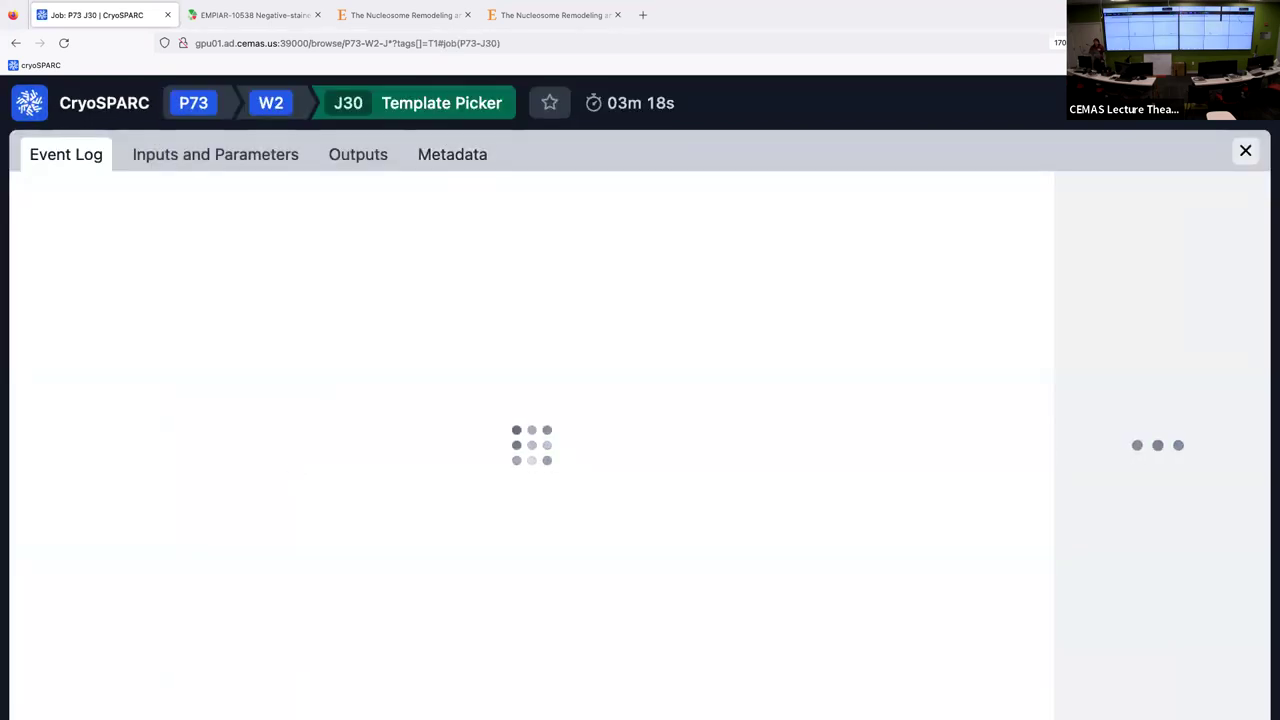
left_click(1245, 151)
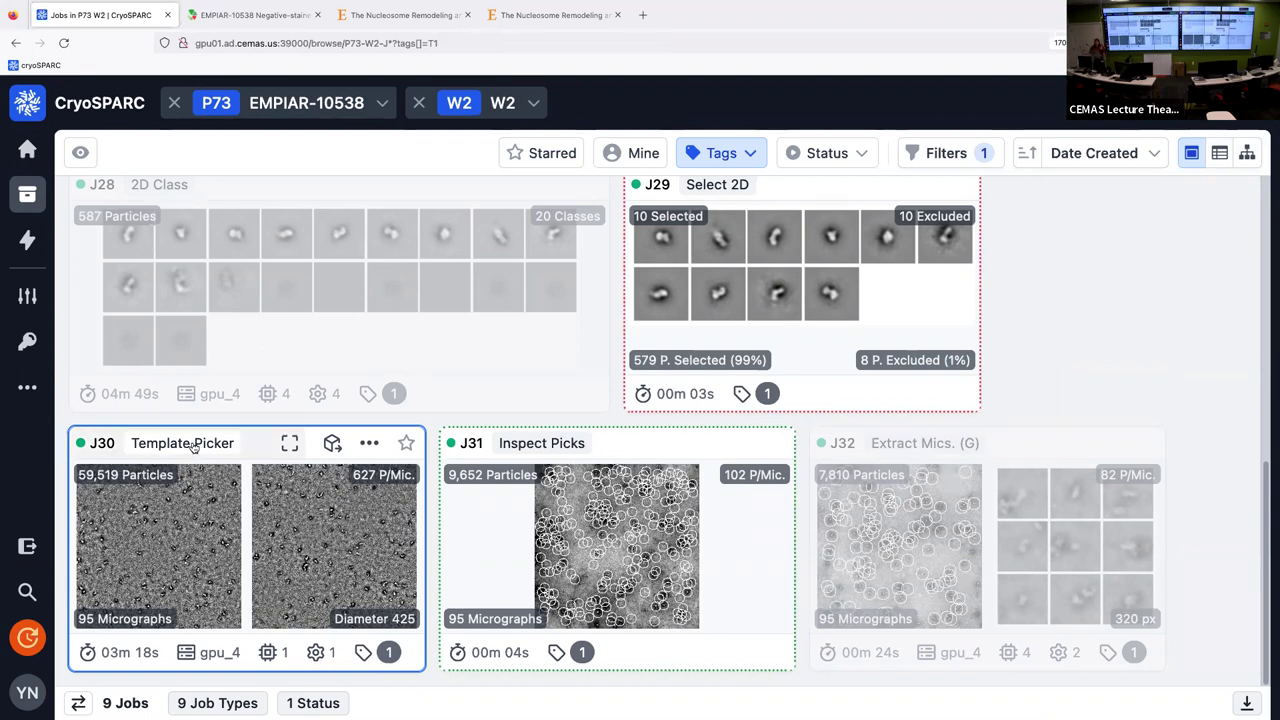
left_click(228, 443)
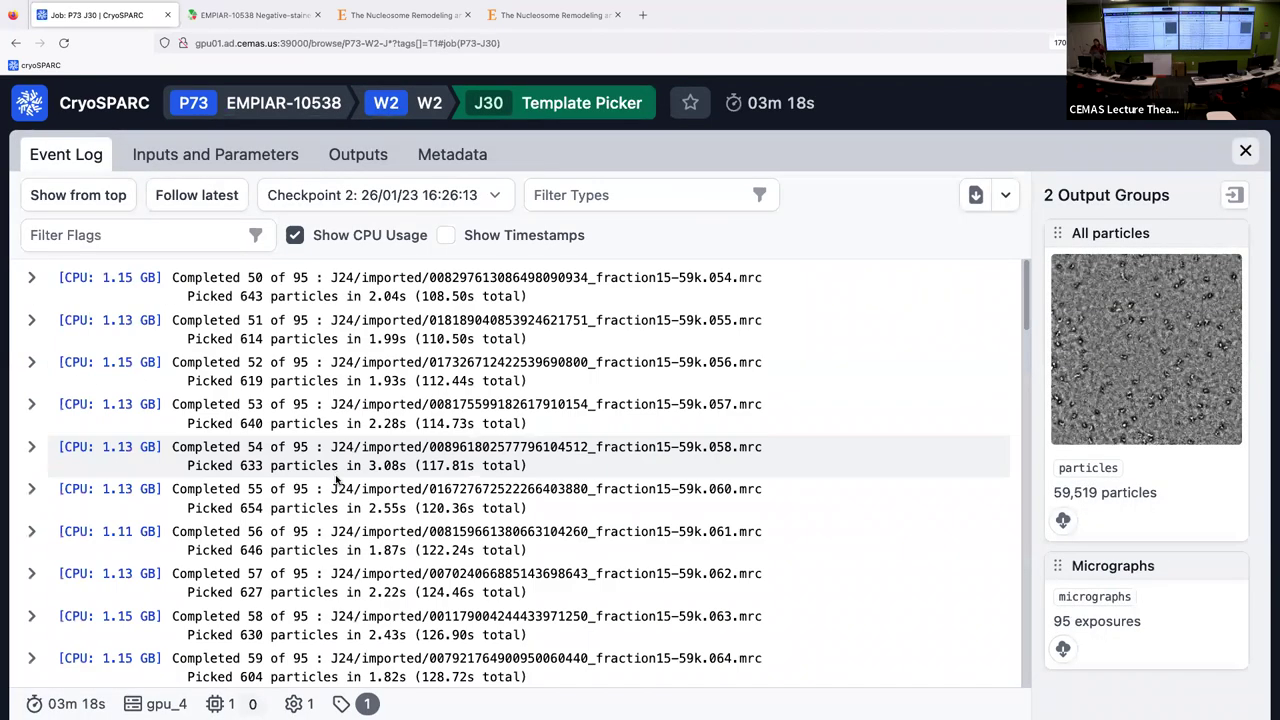
left_click(78, 195)
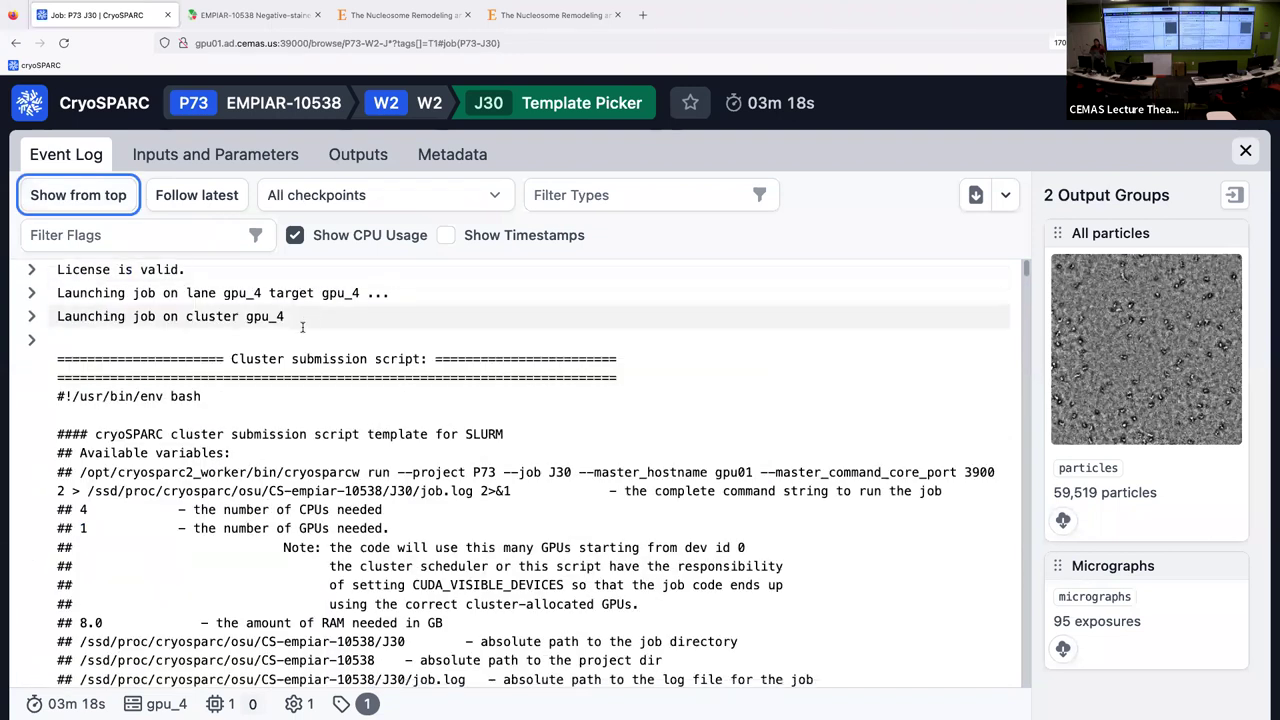
scroll(303, 340, "down", 15)
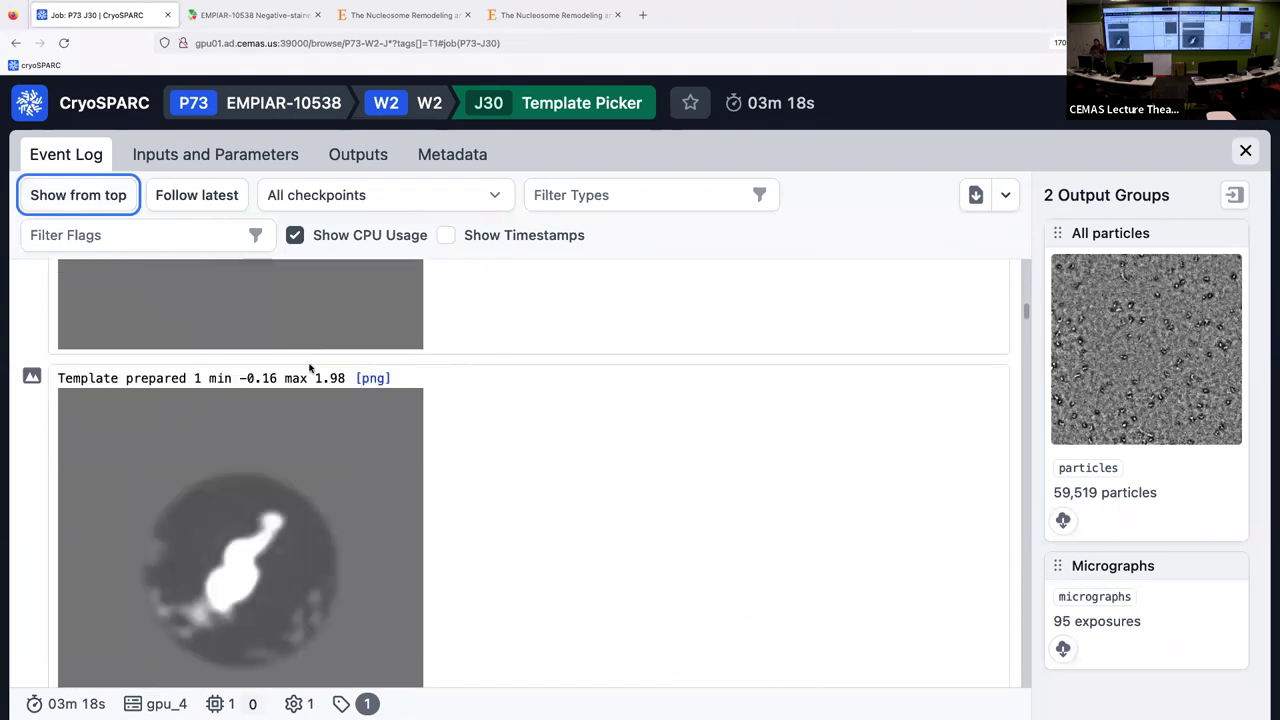
scroll(388, 414, "down", 10)
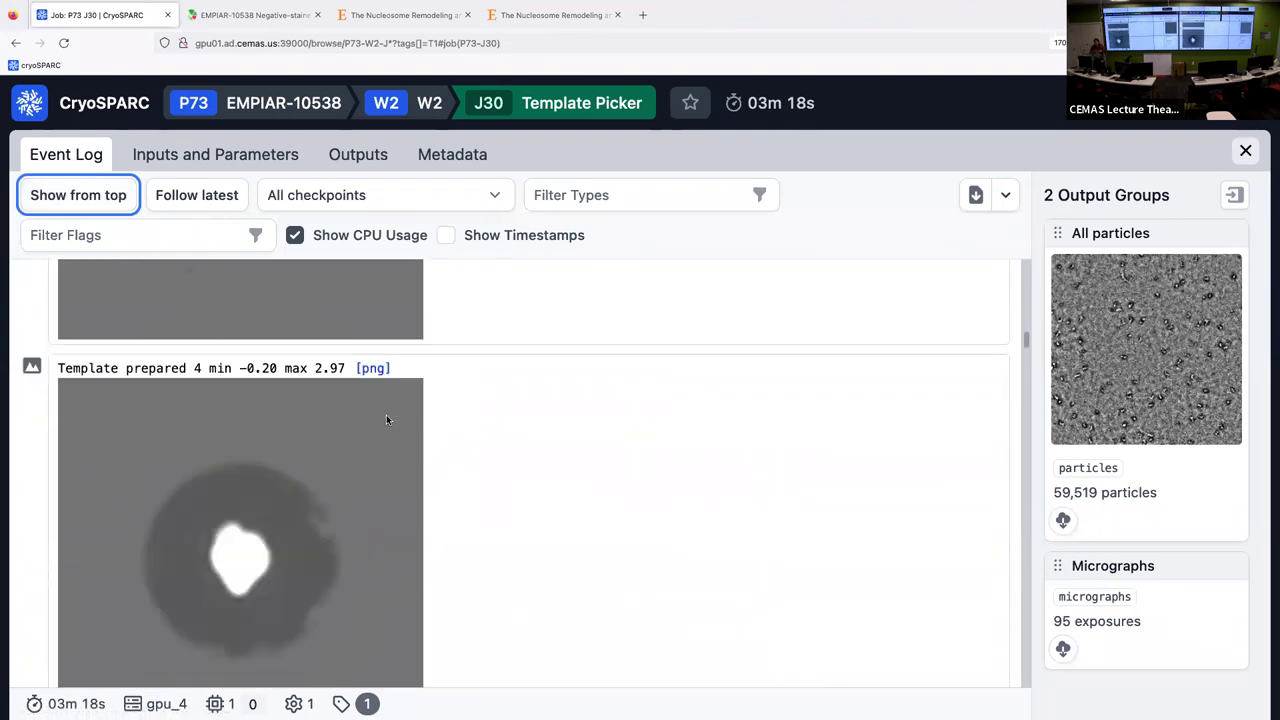
scroll(387, 420, "down", 10)
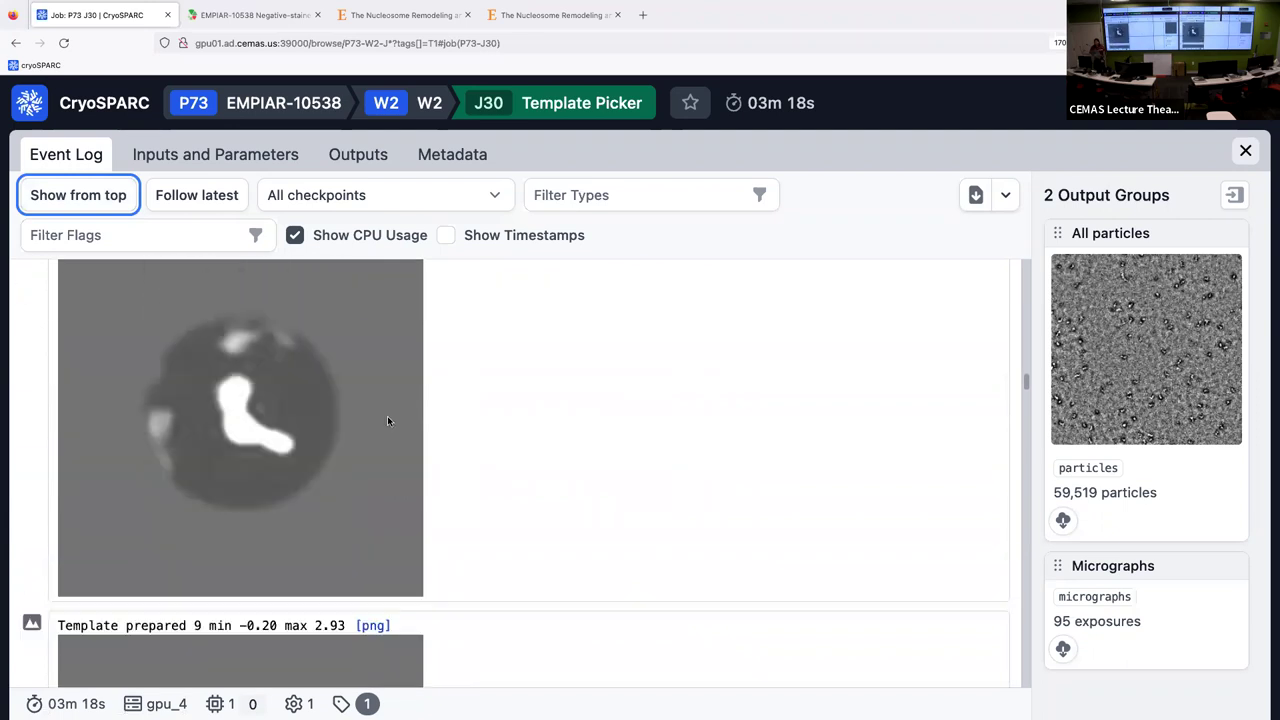
scroll(388, 420, "down", 4)
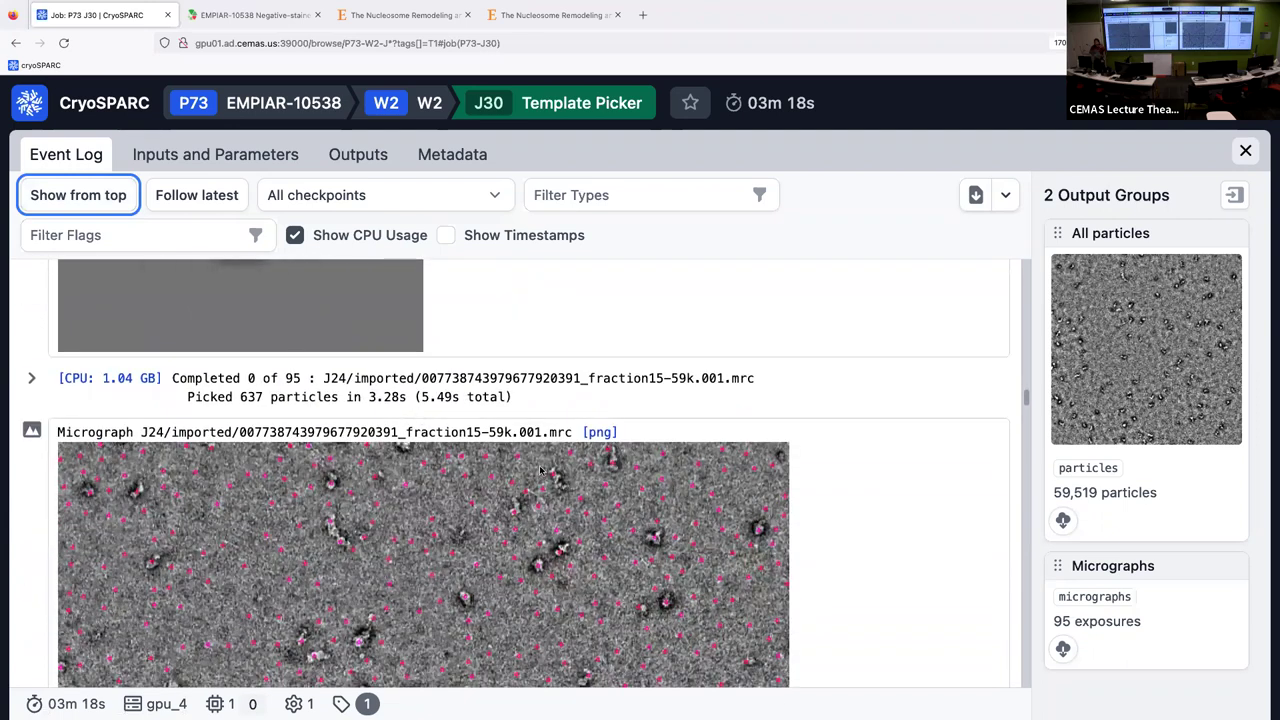
- Examine the template-based picks on the first micrograph in the J30 log and close the job
scroll(540, 469, "down", 3)
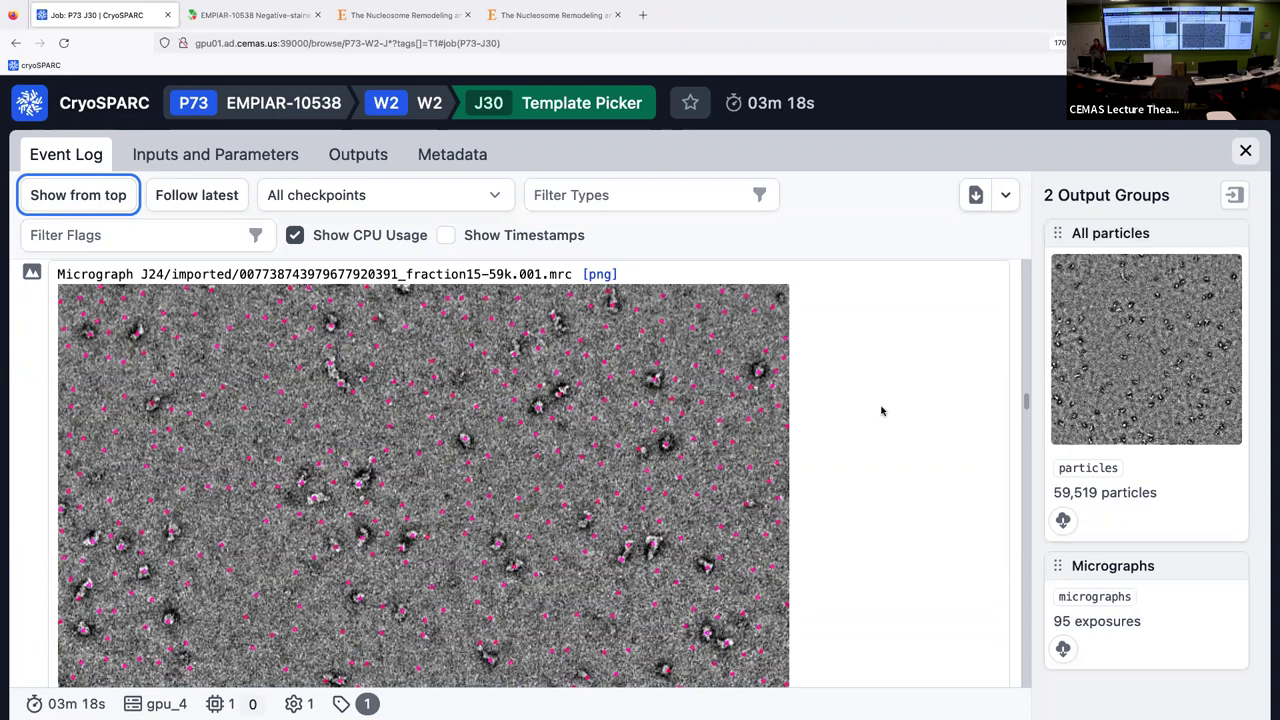
scroll(880, 408, "down", 2)
scroll(866, 413, "down", 2)
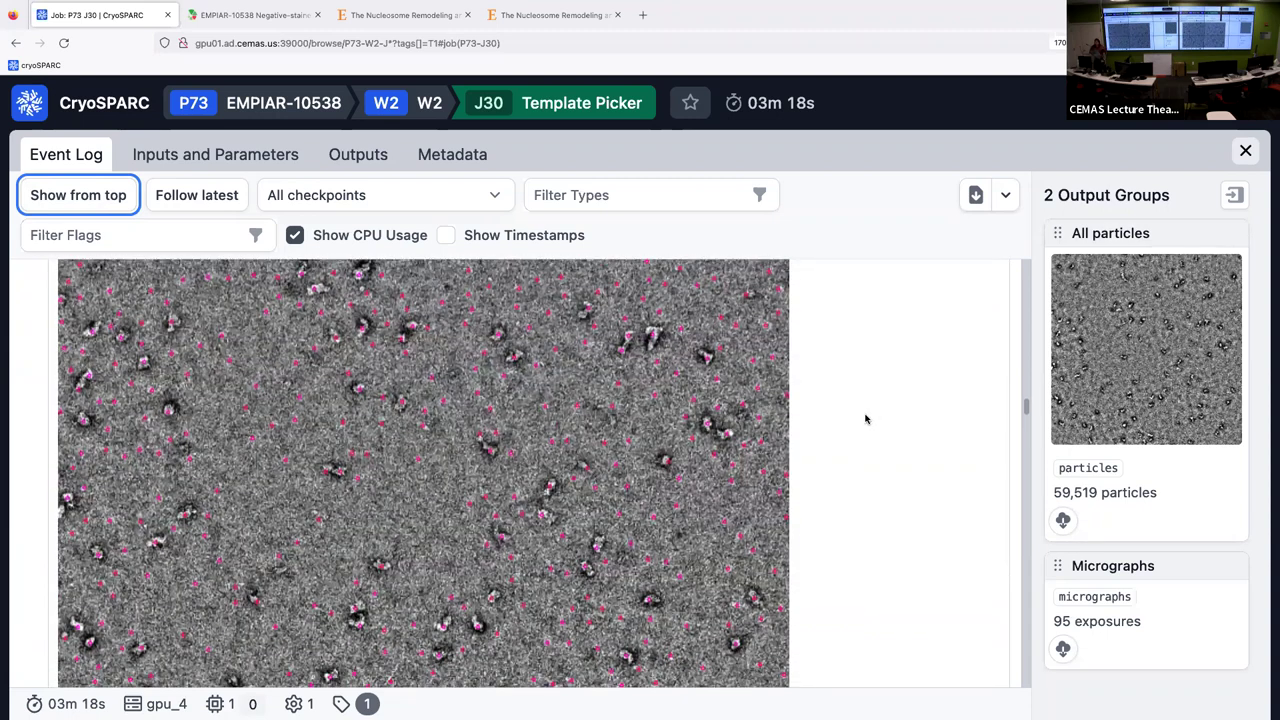
scroll(866, 419, "down", 1)
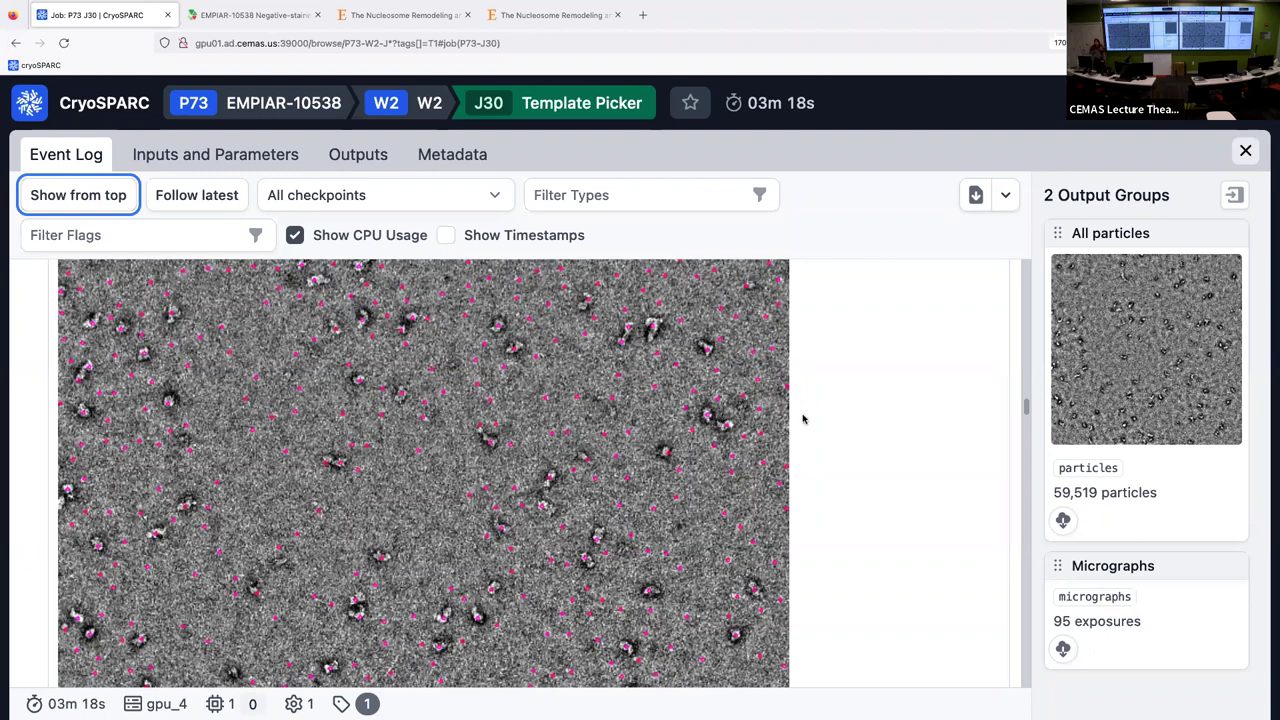
scroll(803, 419, "down", 3)
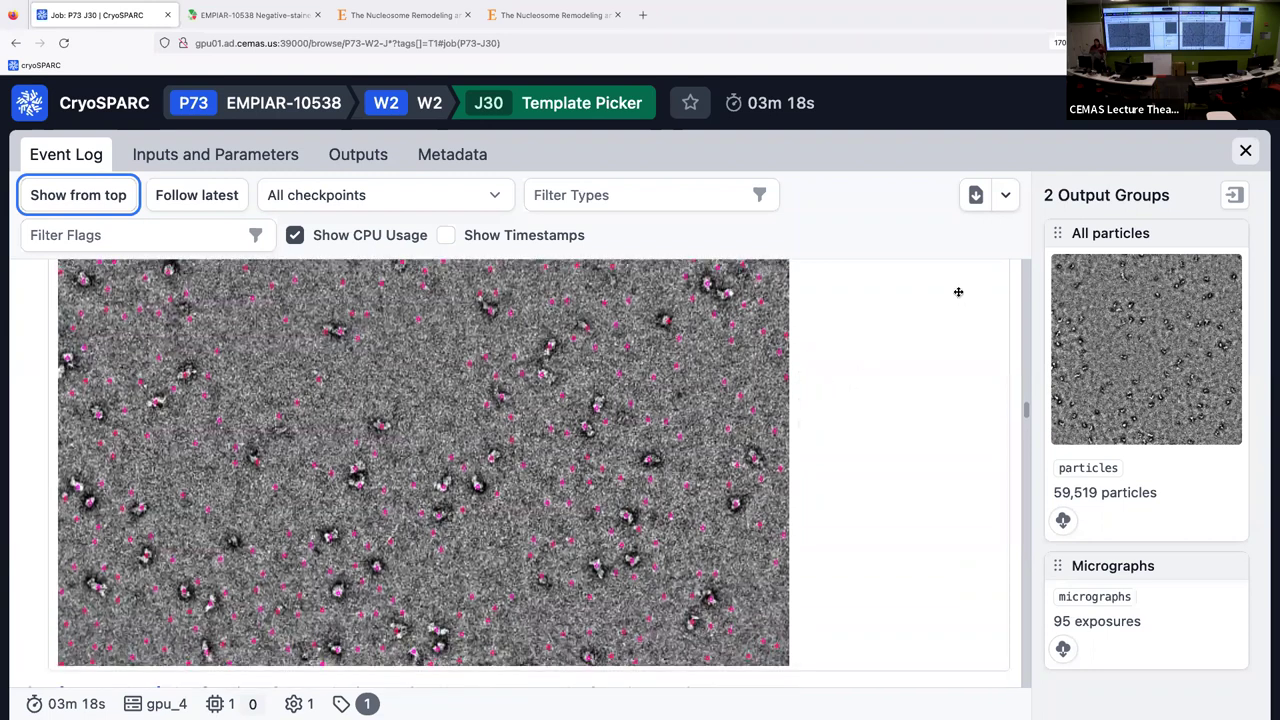
left_click(1245, 150)
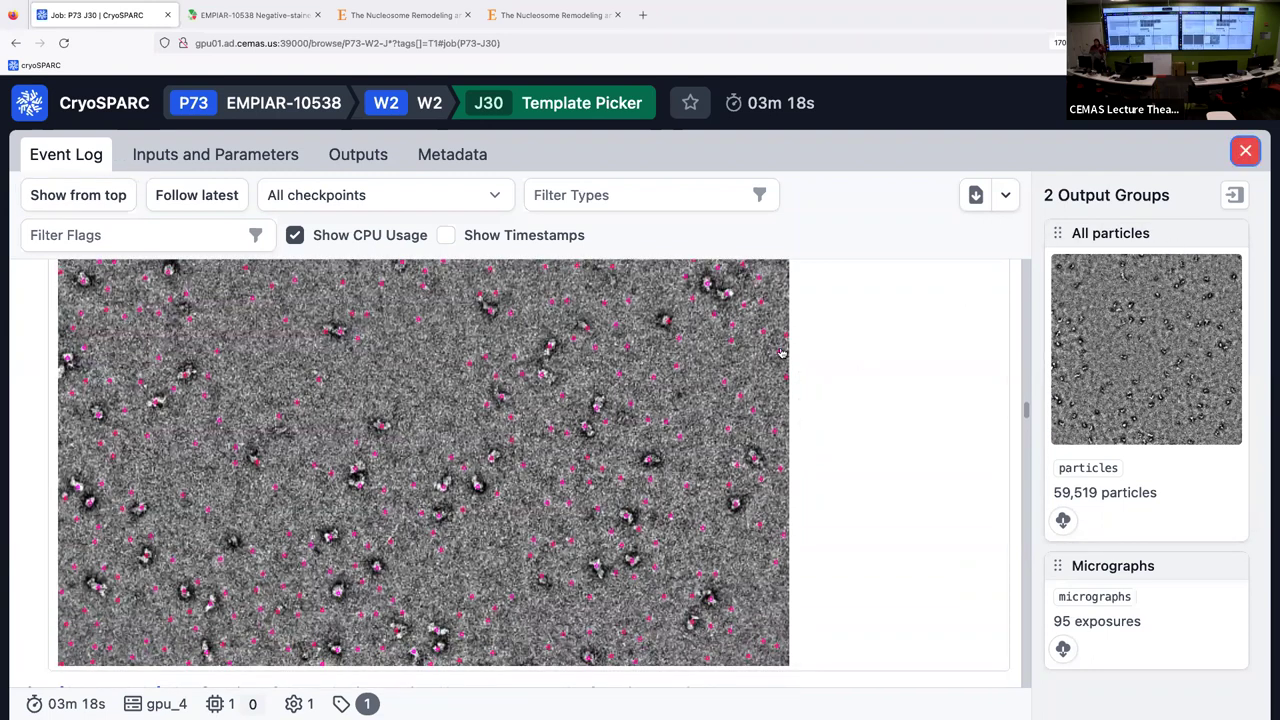
key("Escape")
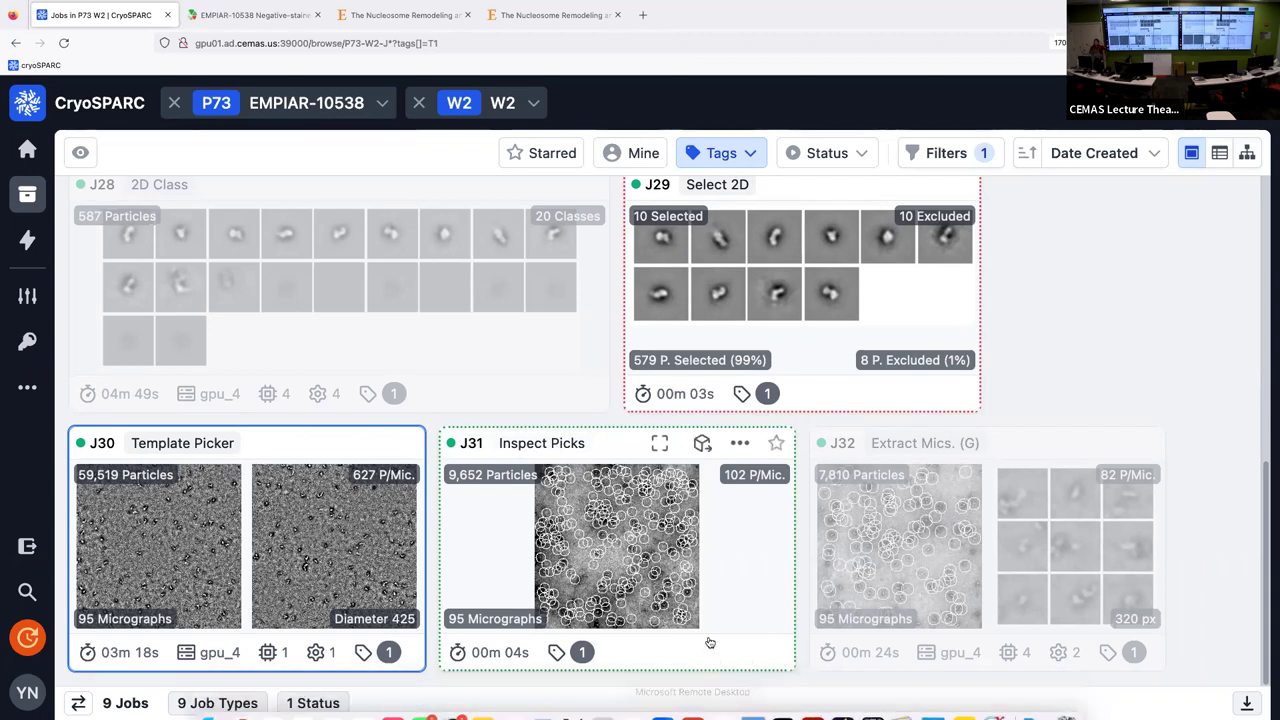
- Open the Inspect Picks job J31, examine its NCC and local power thresholds and extracted coordinates, and close it
left_click(613, 440)
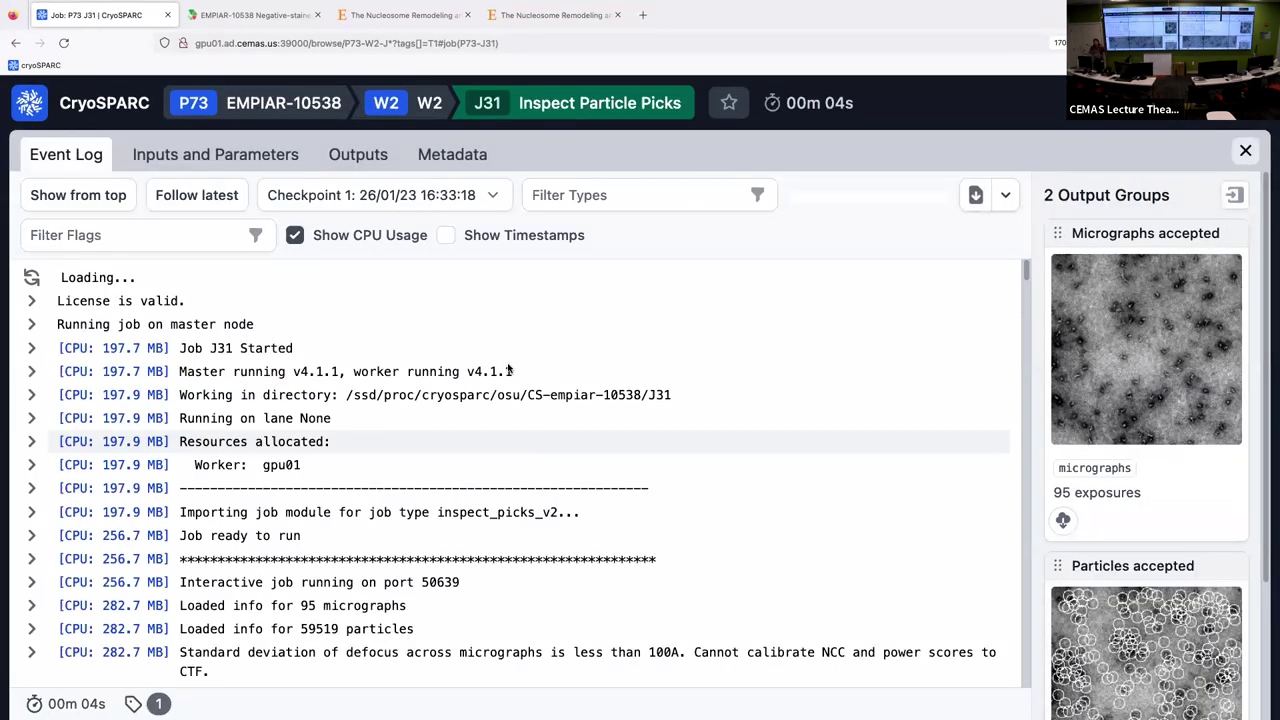
scroll(507, 366, "down", 5)
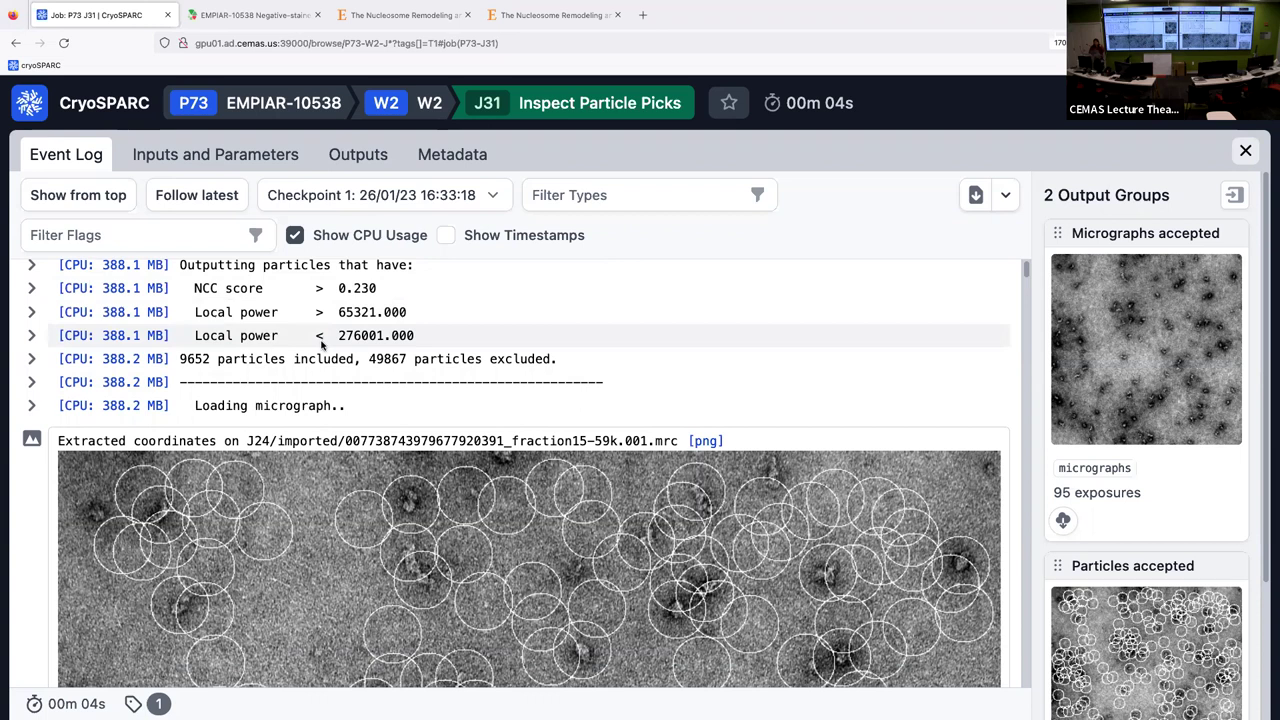
scroll(322, 345, "down", 1)
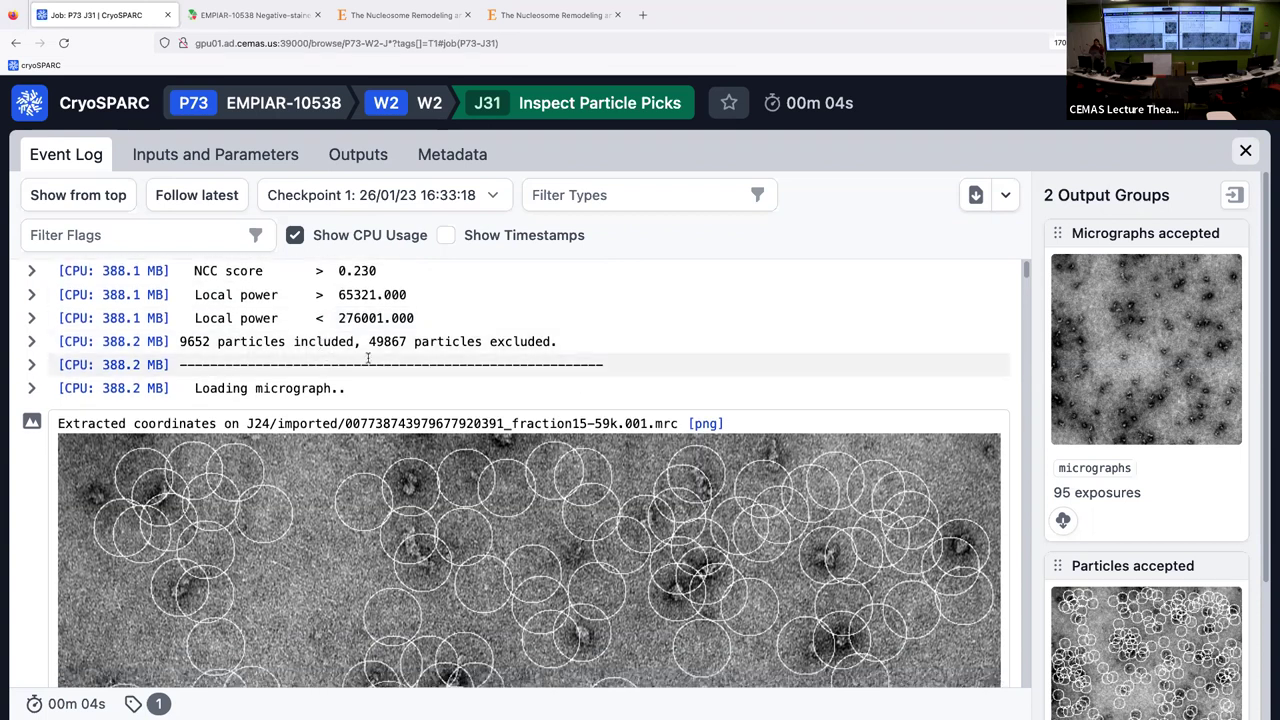
scroll(420, 420, "down", 4)
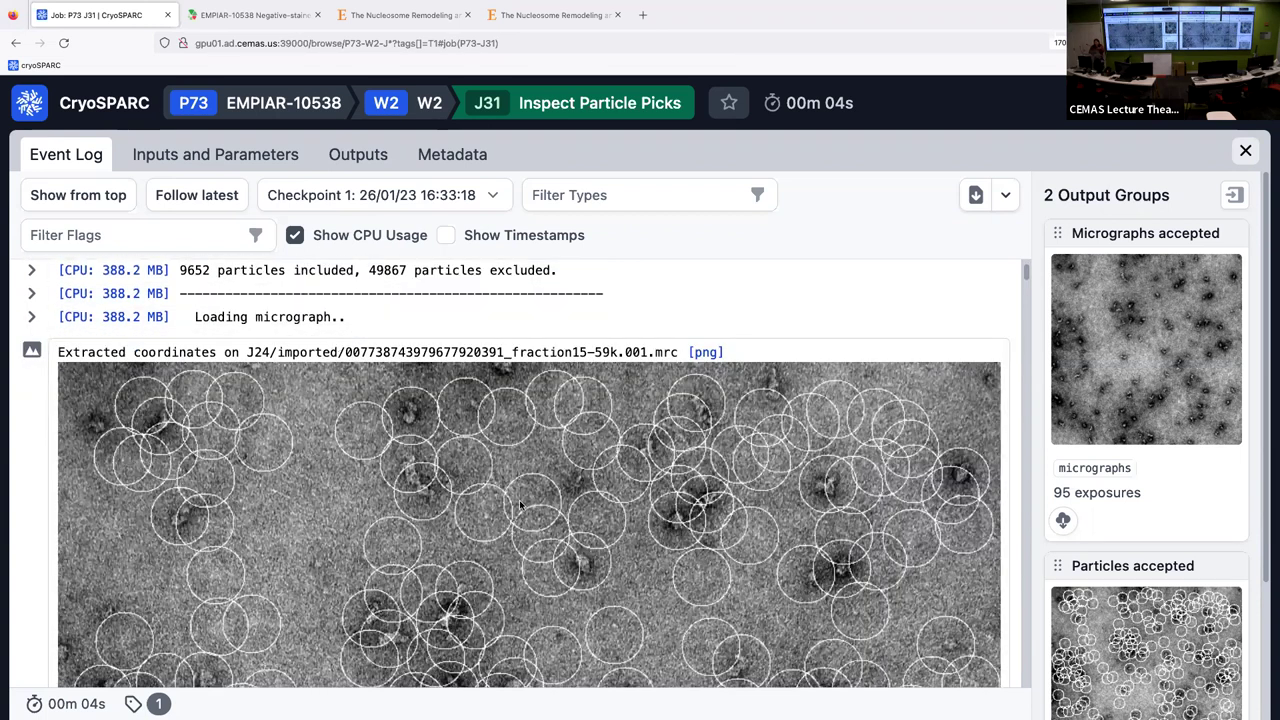
scroll(445, 490, "down", 9)
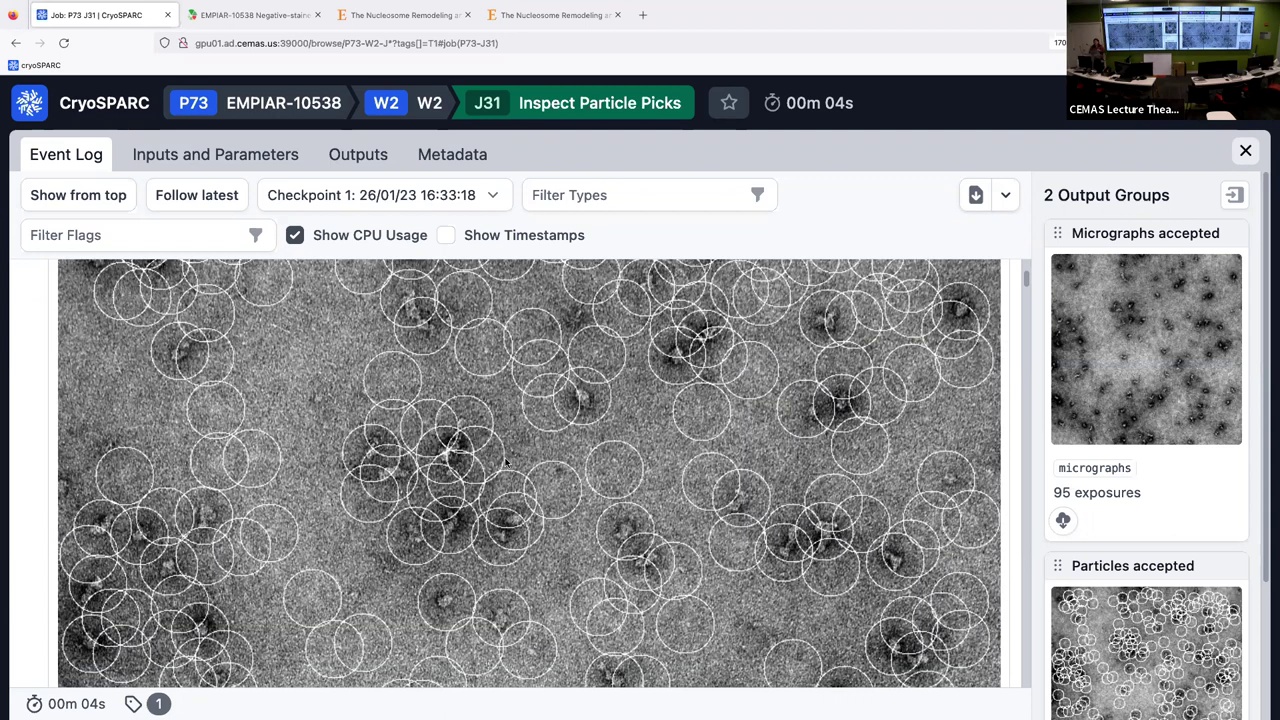
scroll(503, 463, "down", 5)
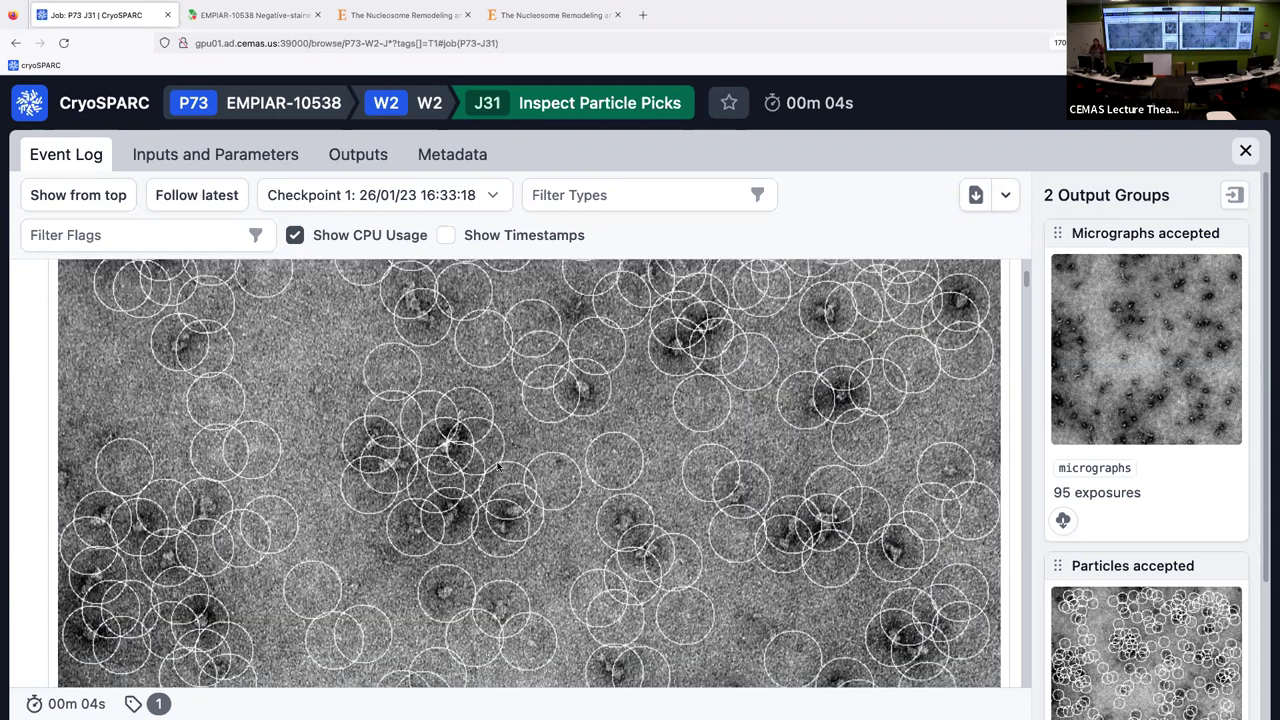
scroll(499, 468, "down", 3)
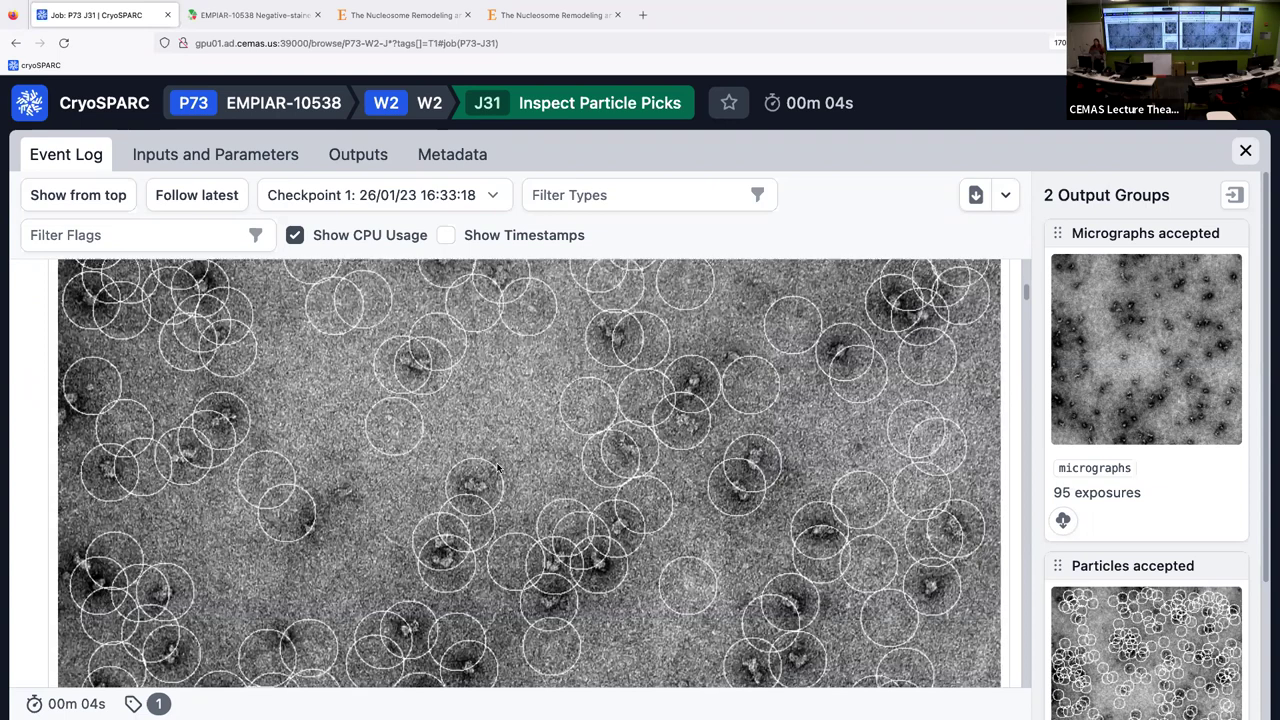
scroll(495, 463, "down", 1)
scroll(630, 420, "down", 5)
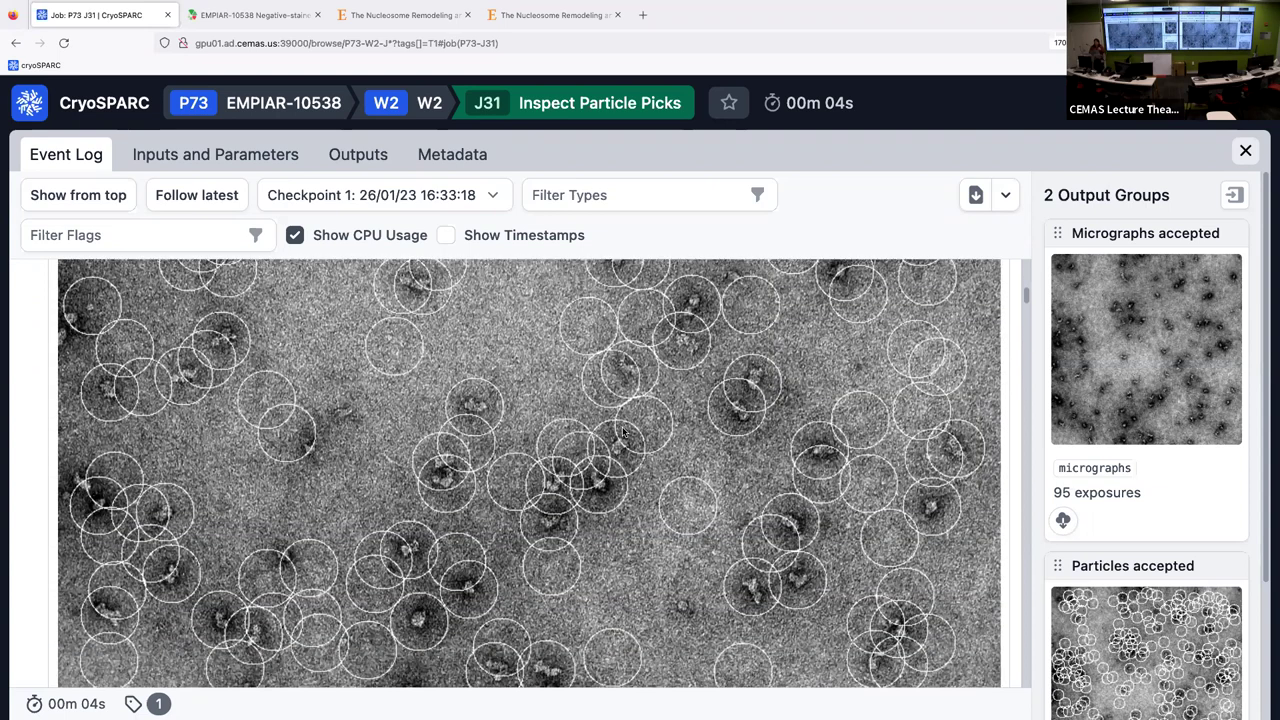
left_click(1245, 153)
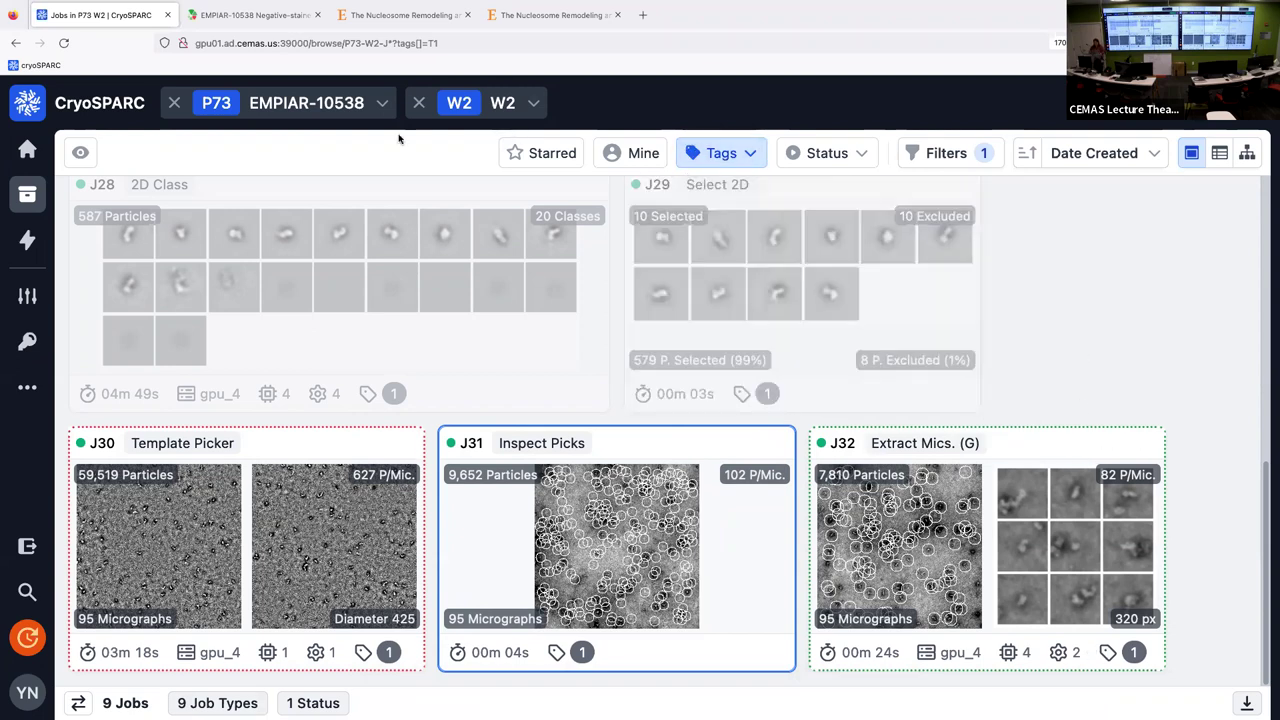
- Add tag T2 to the workspace's job filter alongside T1 and locate the 2D Class job J33
left_click(742, 158)
left_click(757, 251)
scroll(864, 354, "down", 3)
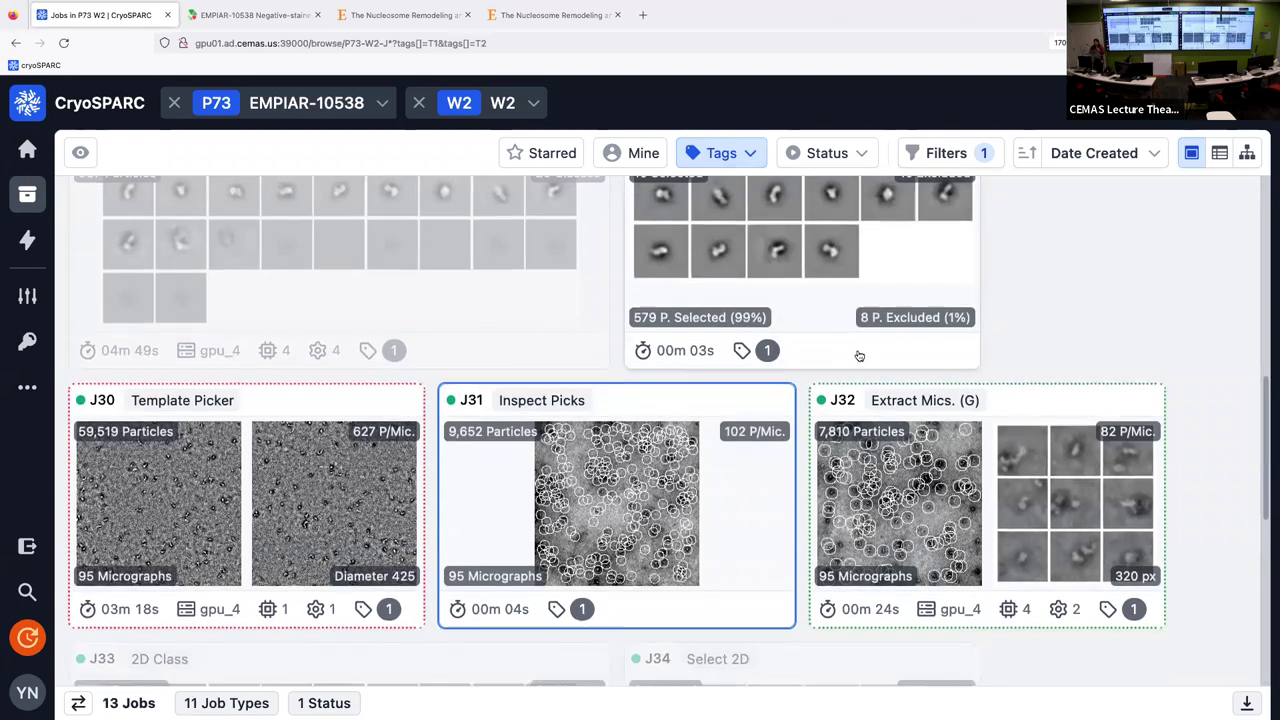
scroll(944, 447, "down", 1)
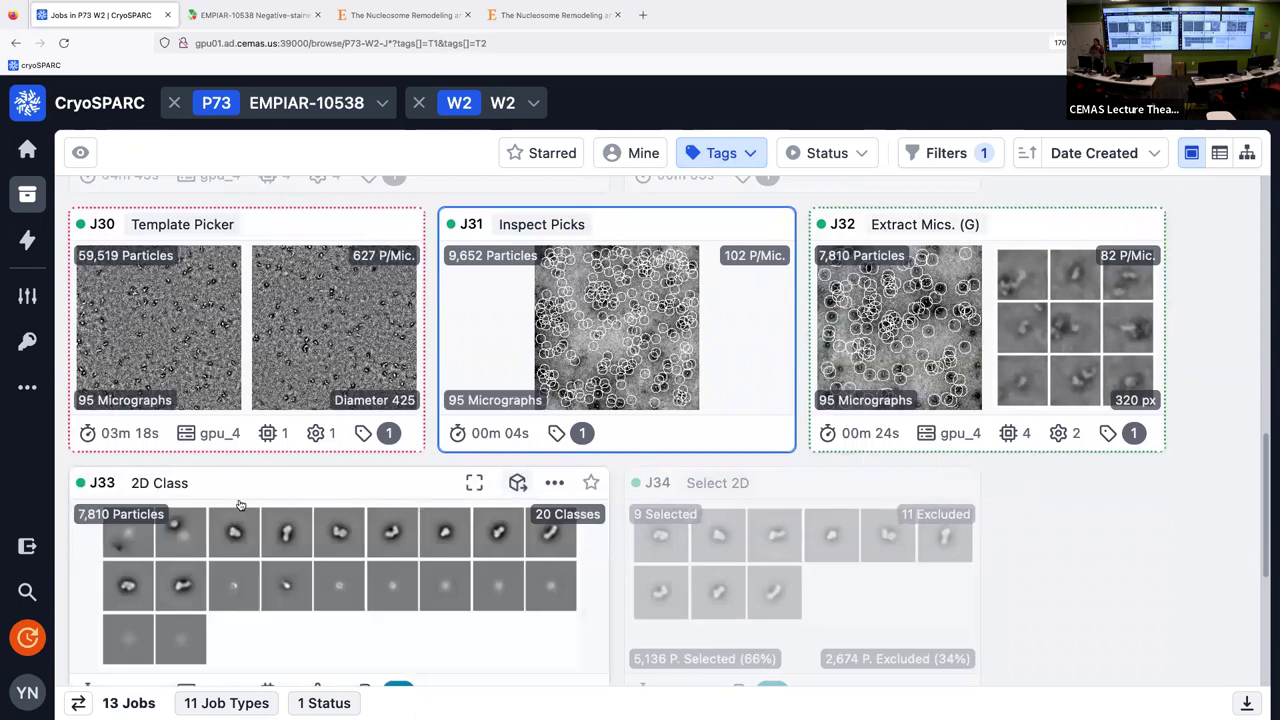
- Open the 2D Class job J33, examine its 2D classes for iteration 20, and close the job
scroll(253, 516, "down", 1)
scroll(255, 475, "down", 1)
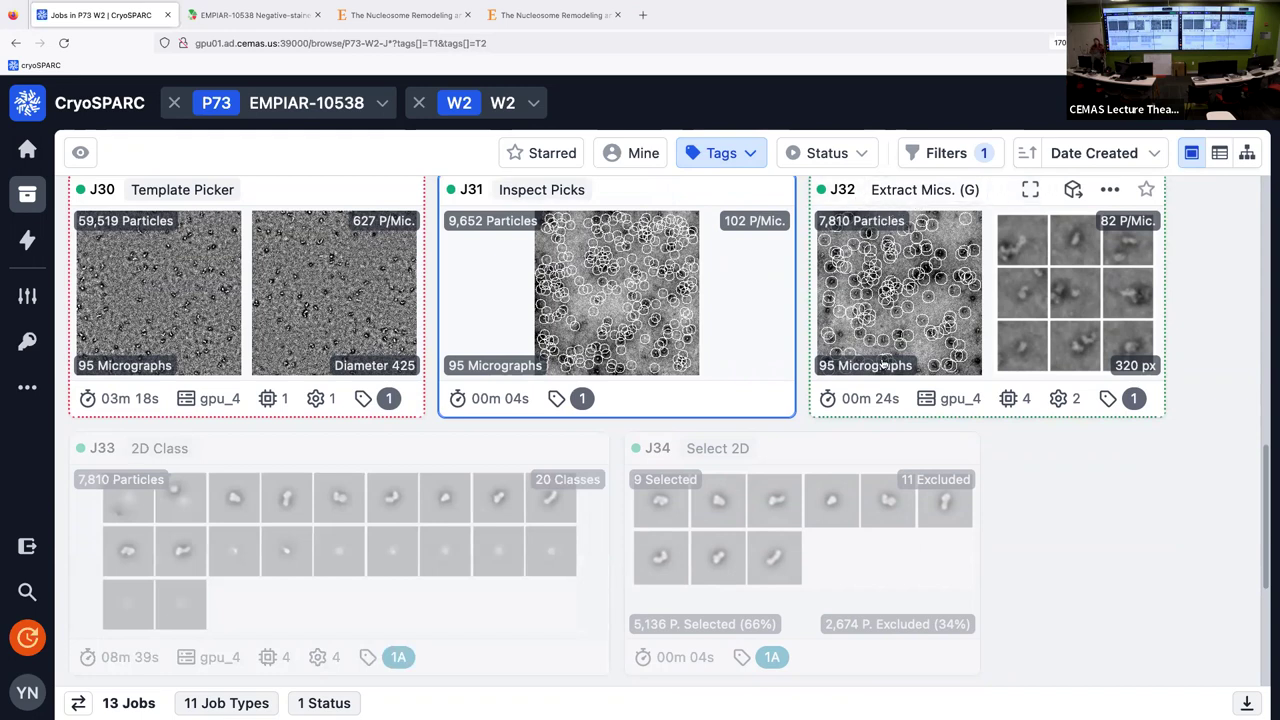
mouse_move(932, 712)
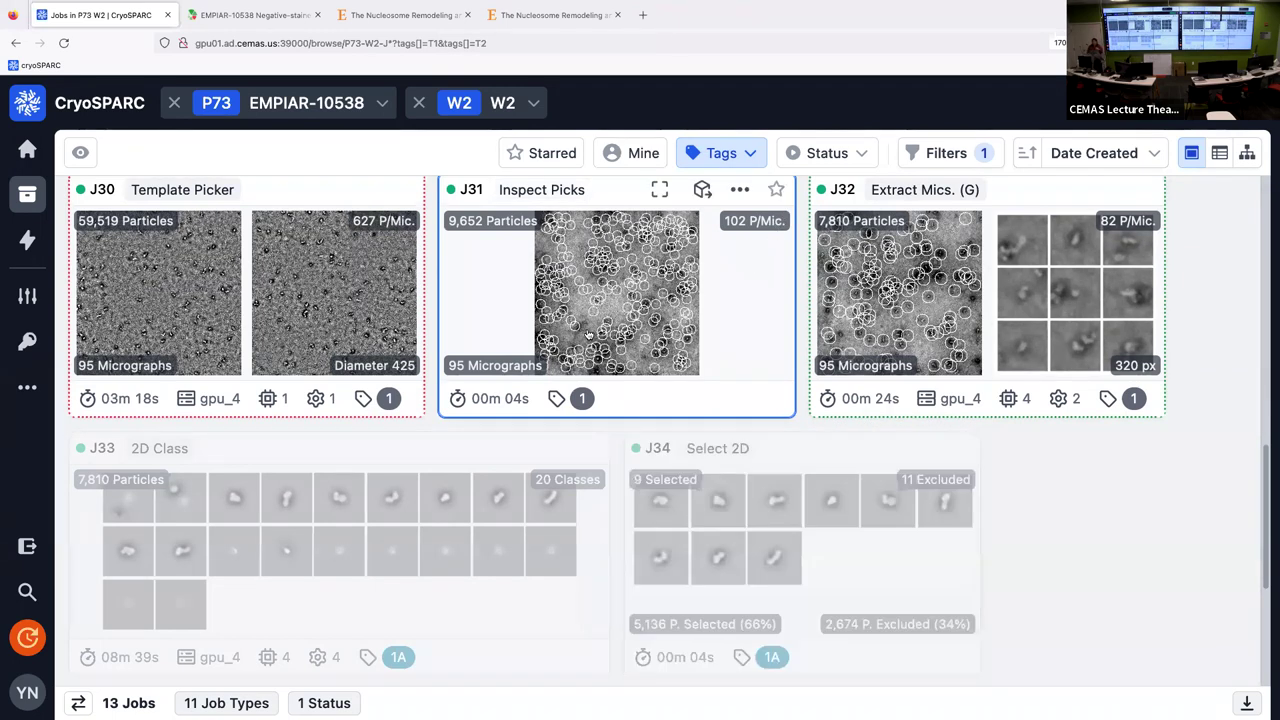
mouse_move(306, 453)
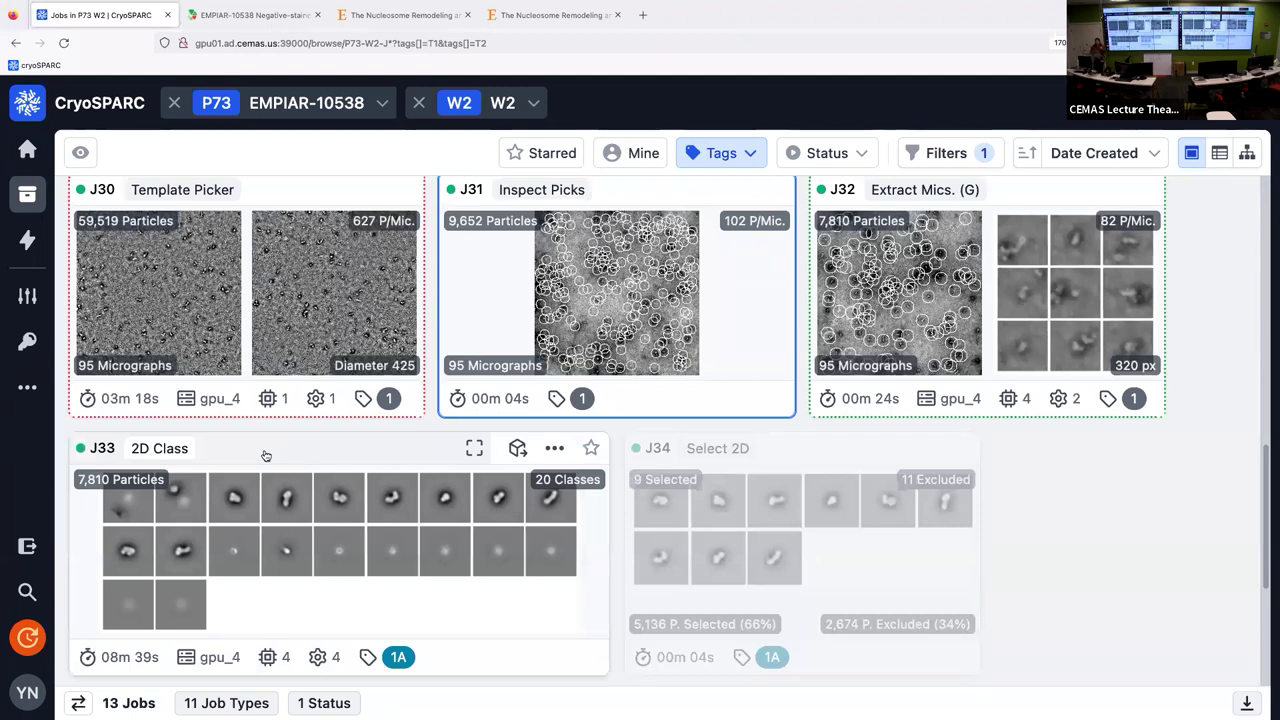
left_click(284, 456)
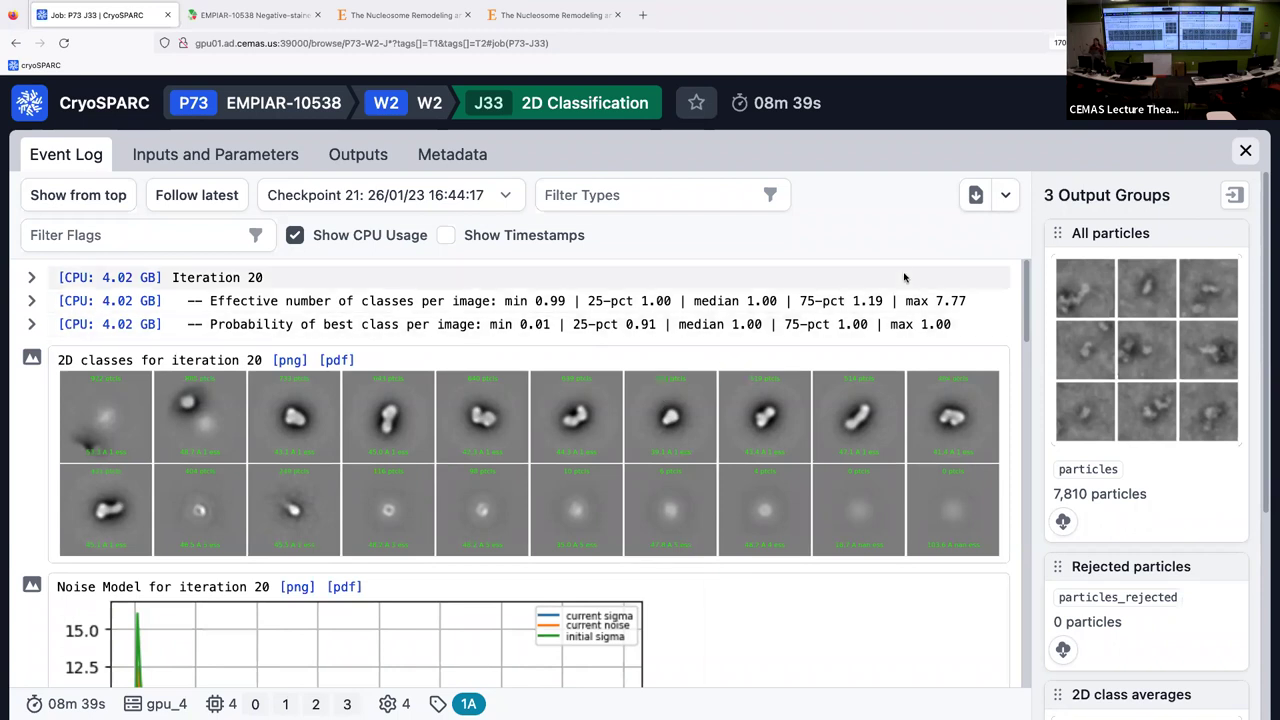
left_click(1245, 152)
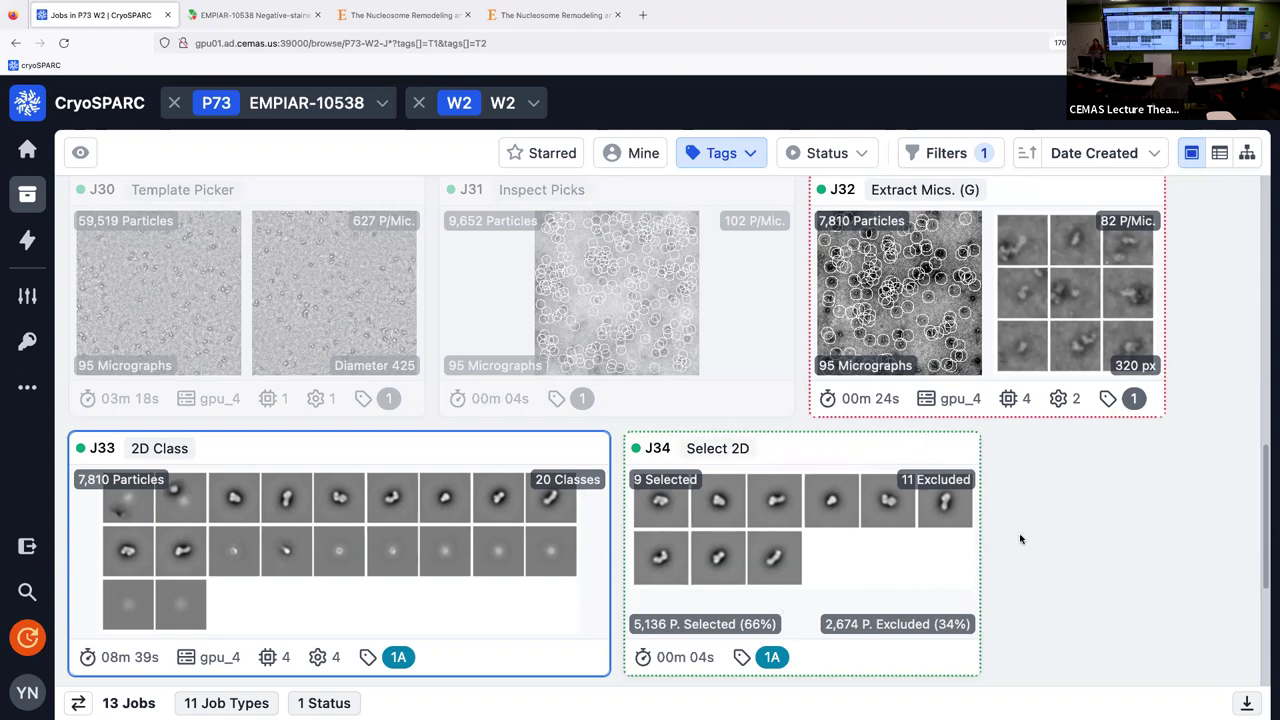
- Switch to the slide presentation and advance to the "Particle extraction & Box size" slide
key("super+Tab")
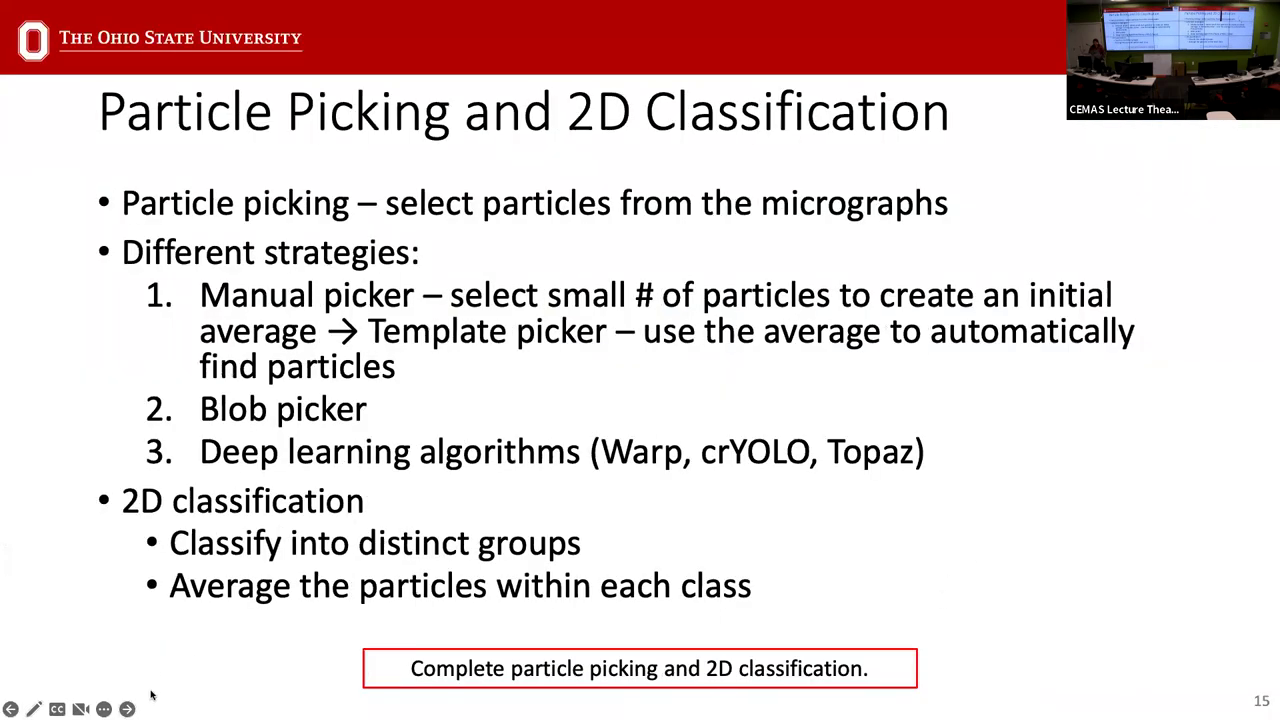
left_click(127, 708)
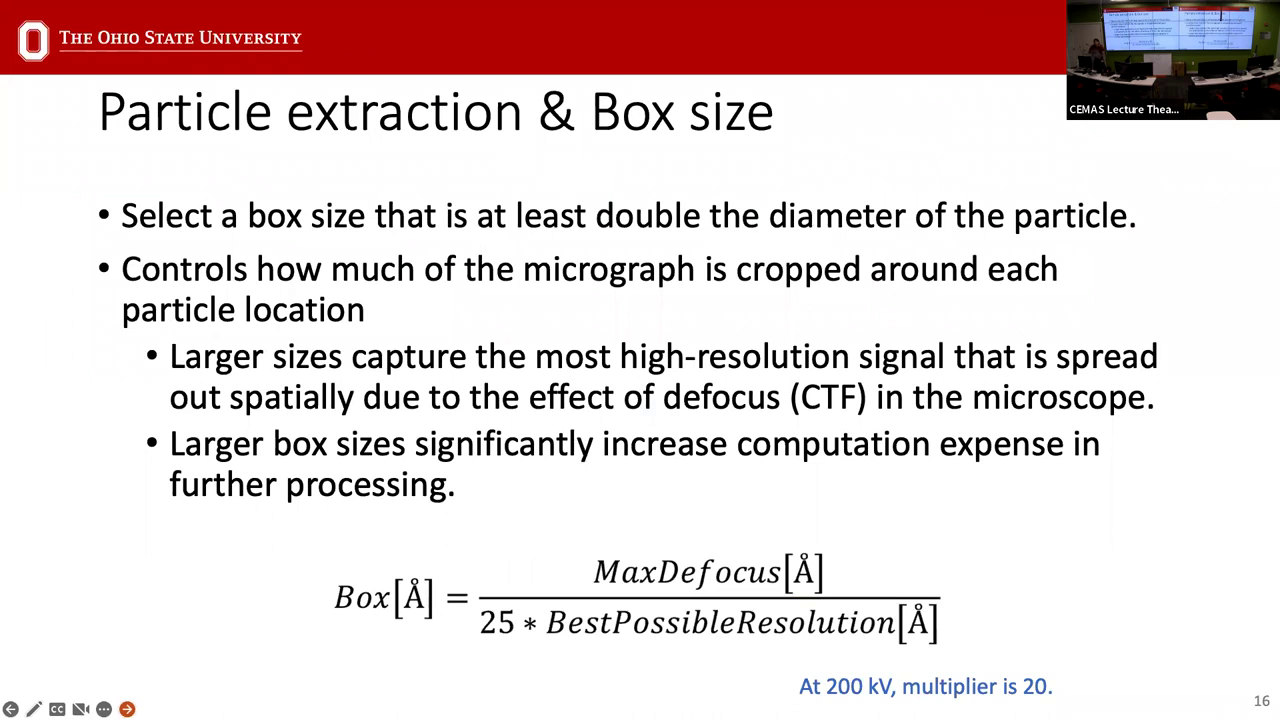
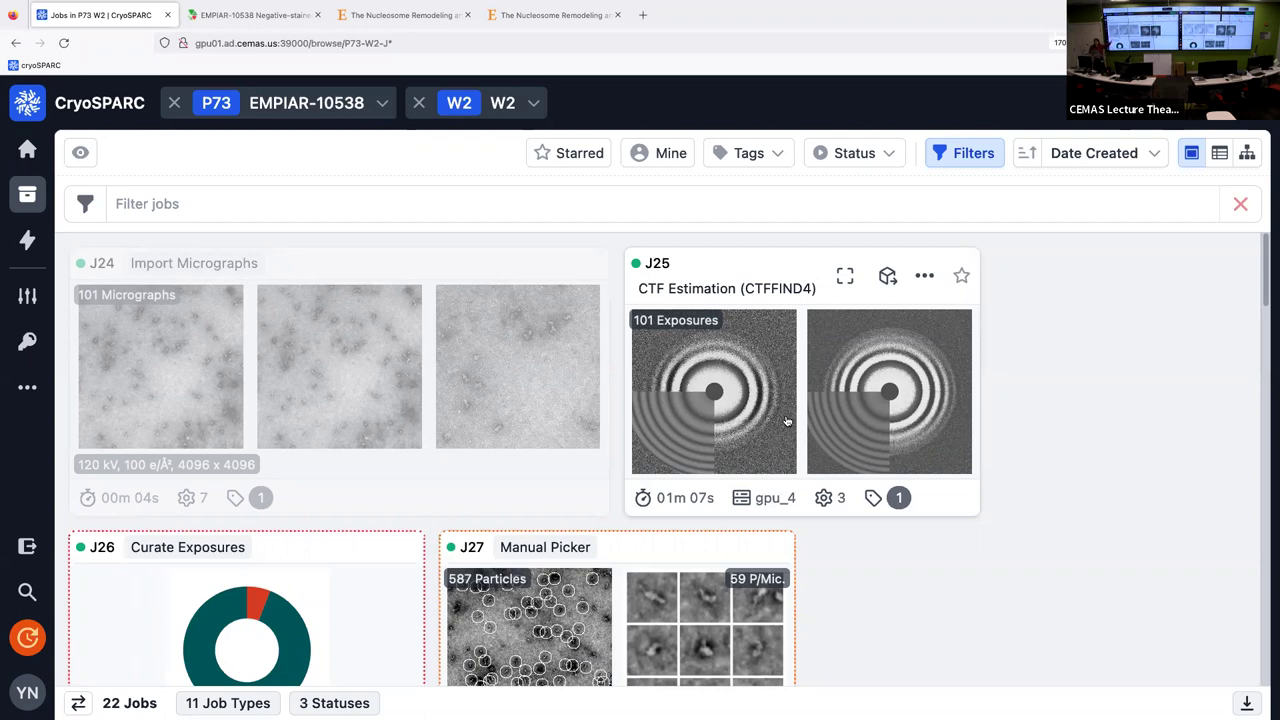
- Switch to workspace W1 of the project and look over its CTF estimation, exposure curation and picking jobs
left_click(535, 104)
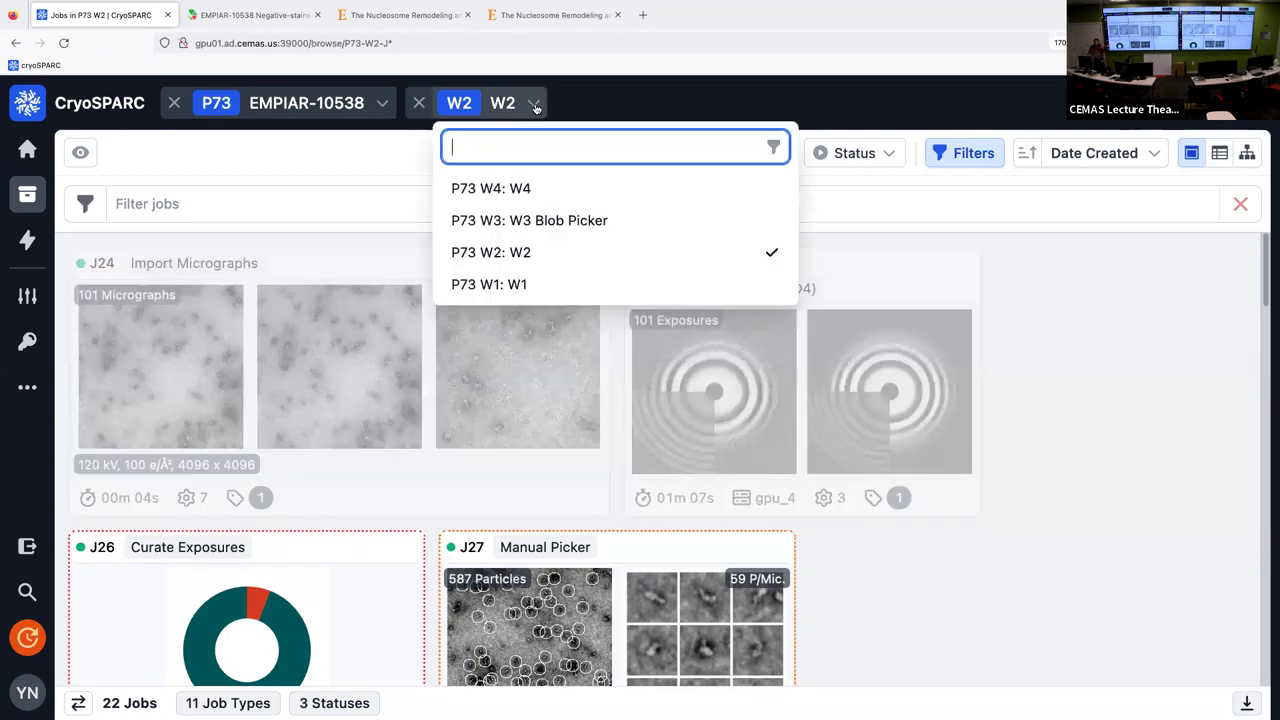
left_click(511, 290)
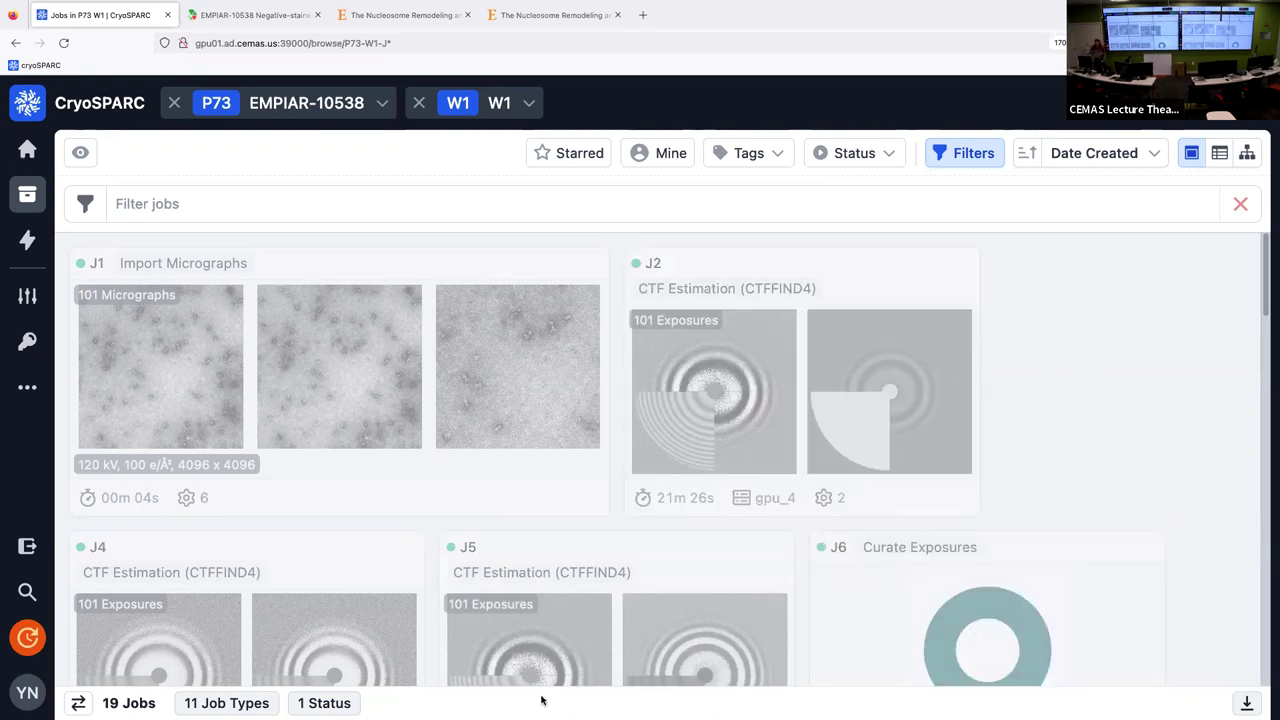
mouse_move(482, 698)
mouse_move(924, 277)
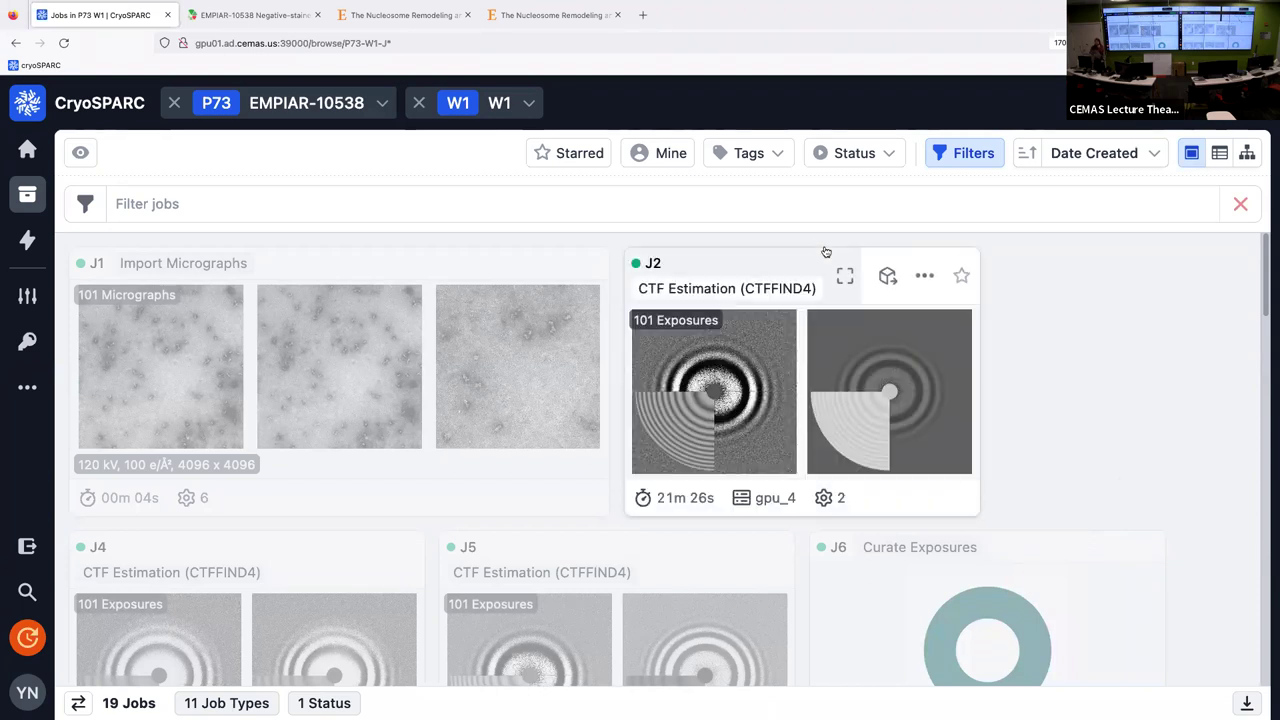
scroll(684, 385, "down", 2)
scroll(684, 385, "down", 5)
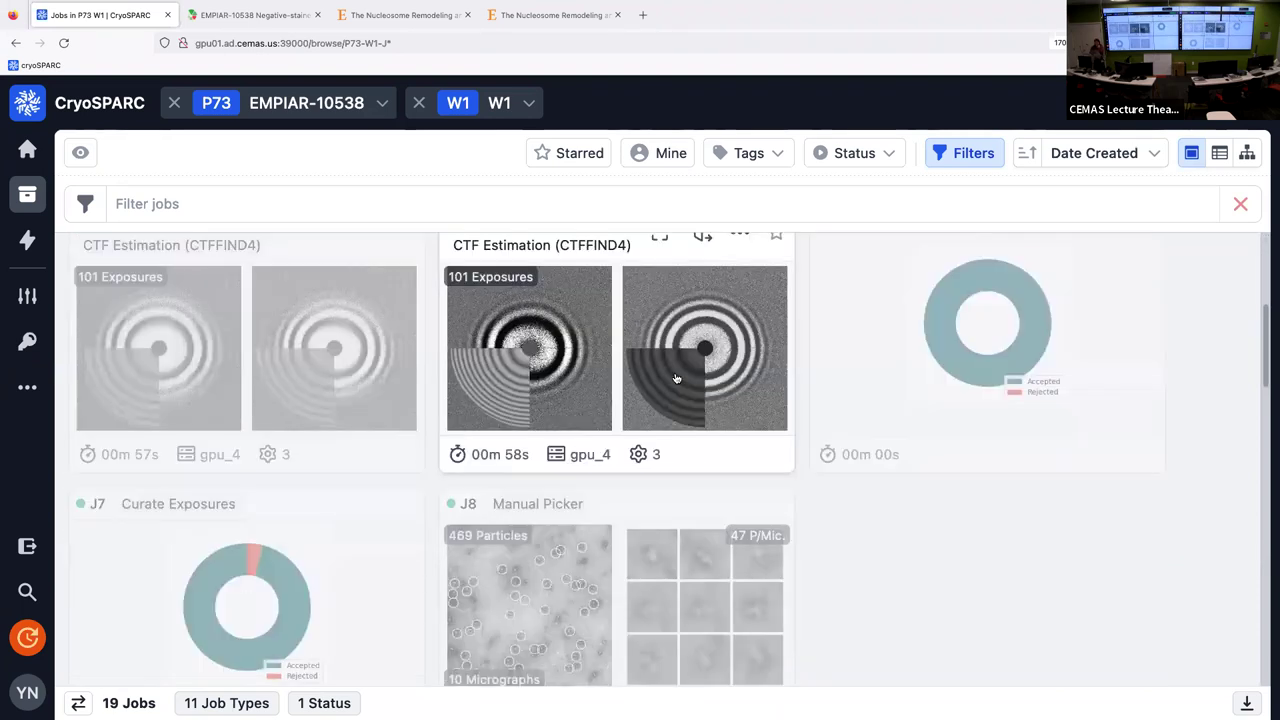
- Return to workspace W2 and queue an Inspect Particle Picks job from the Template Picker job J30
left_click(530, 104)
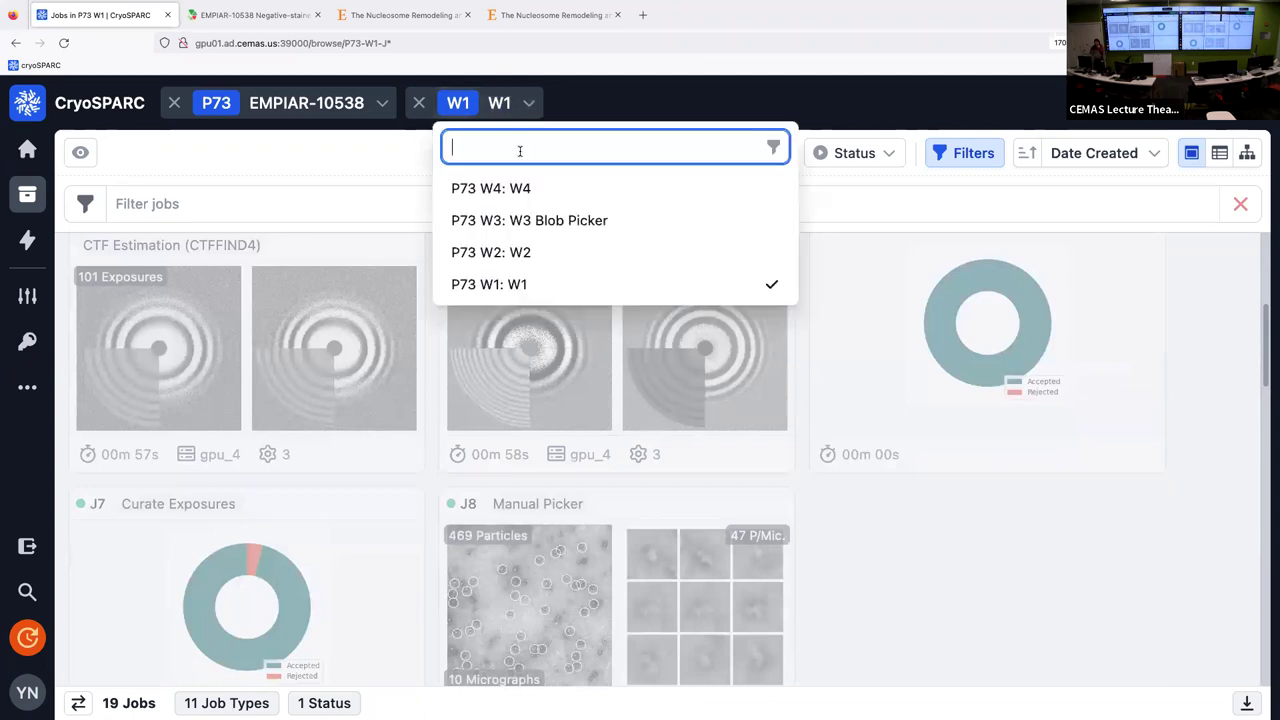
left_click(512, 252)
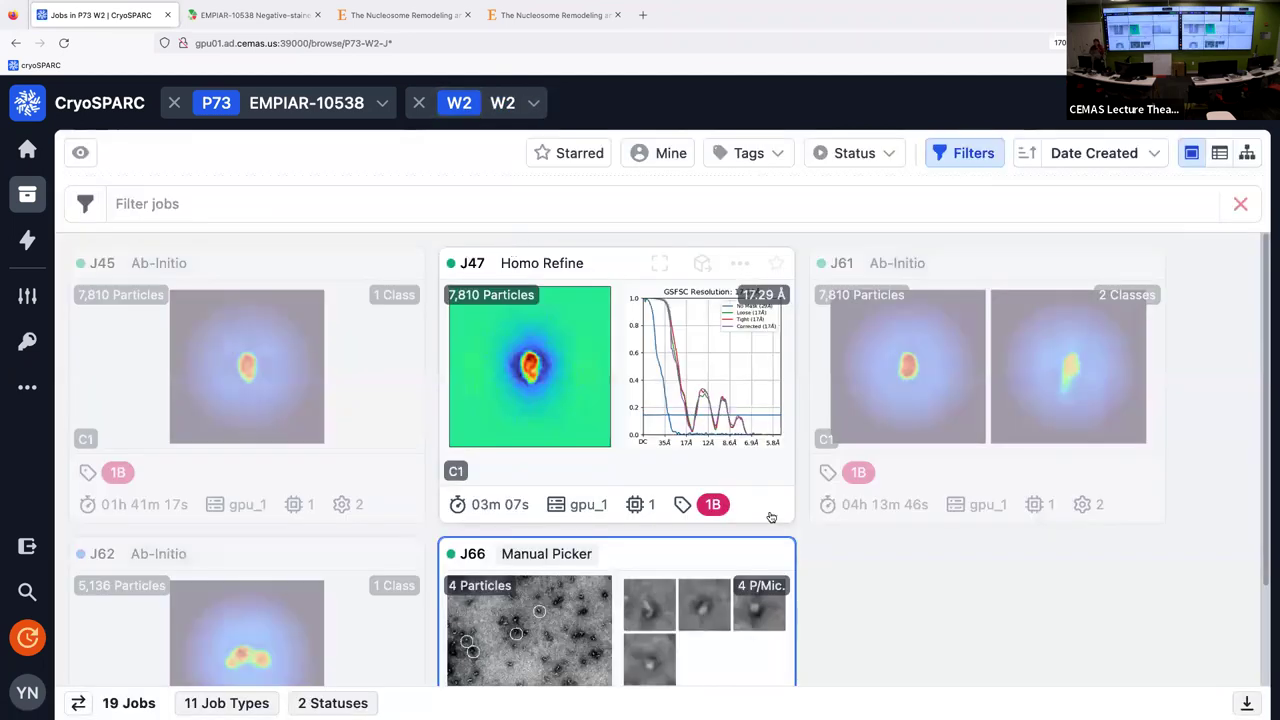
scroll(752, 515, "down", 5)
scroll(752, 515, "down", 2)
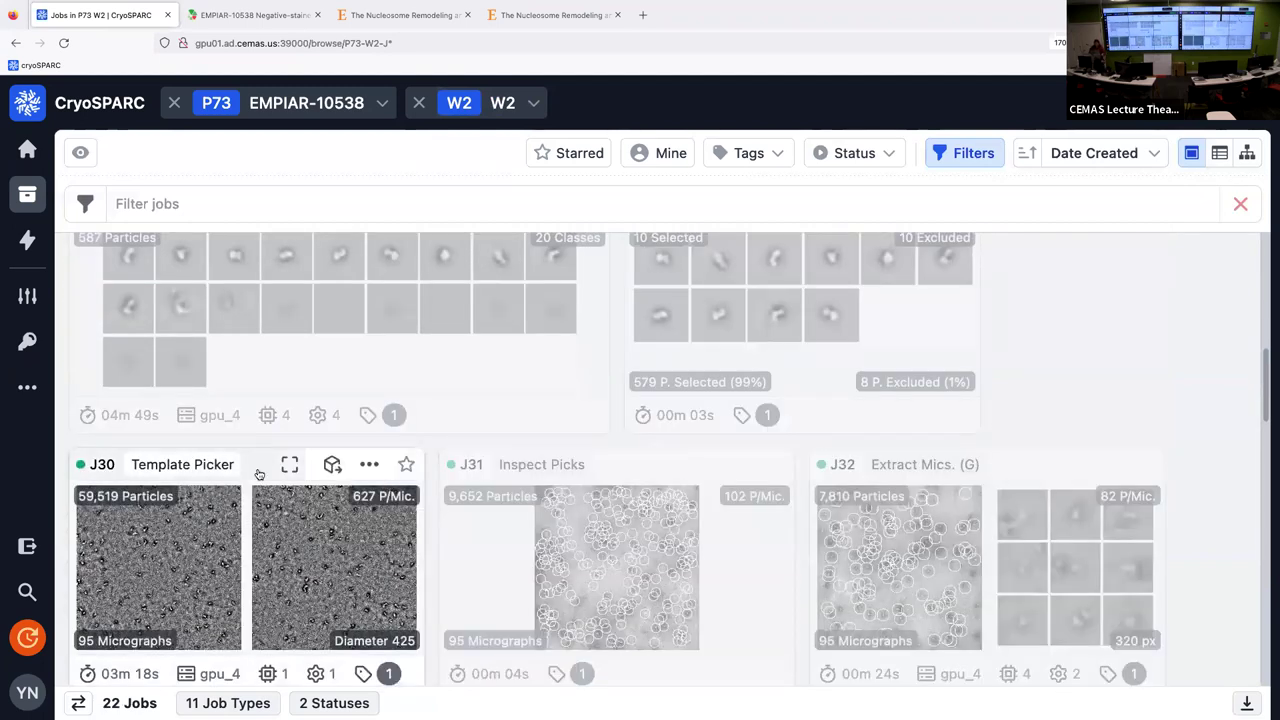
left_click(369, 466)
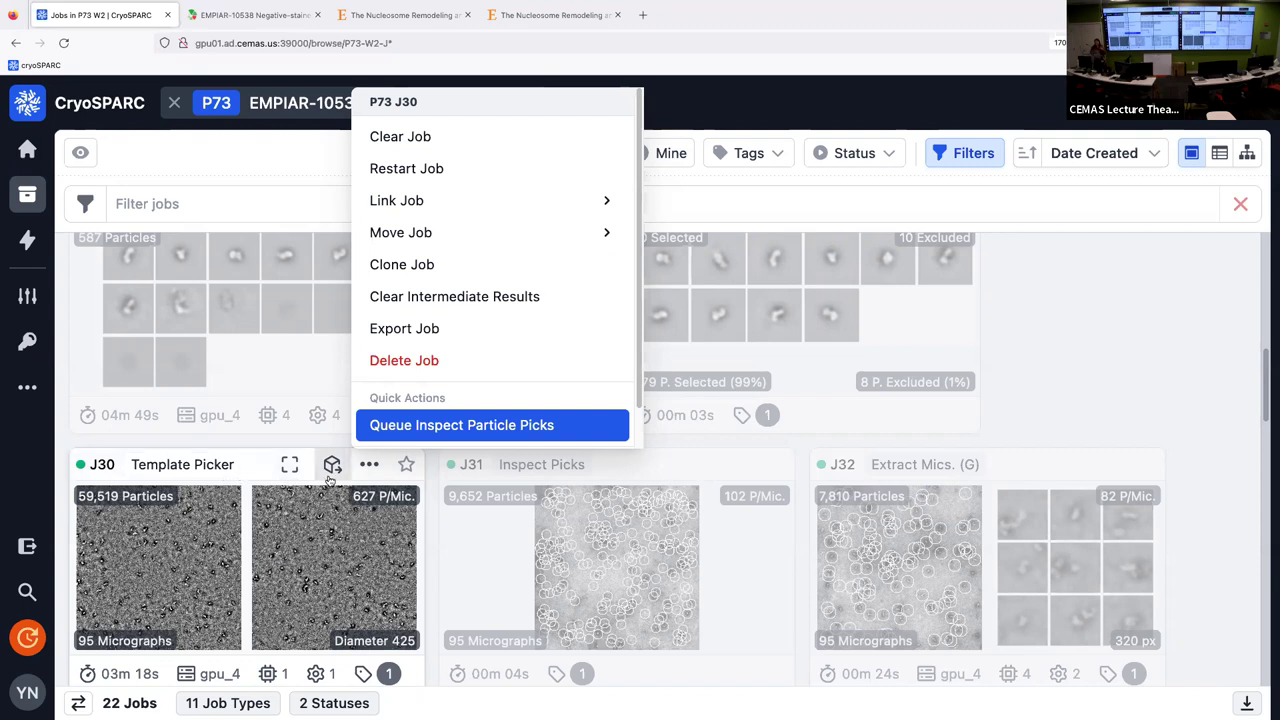
left_click(405, 430)
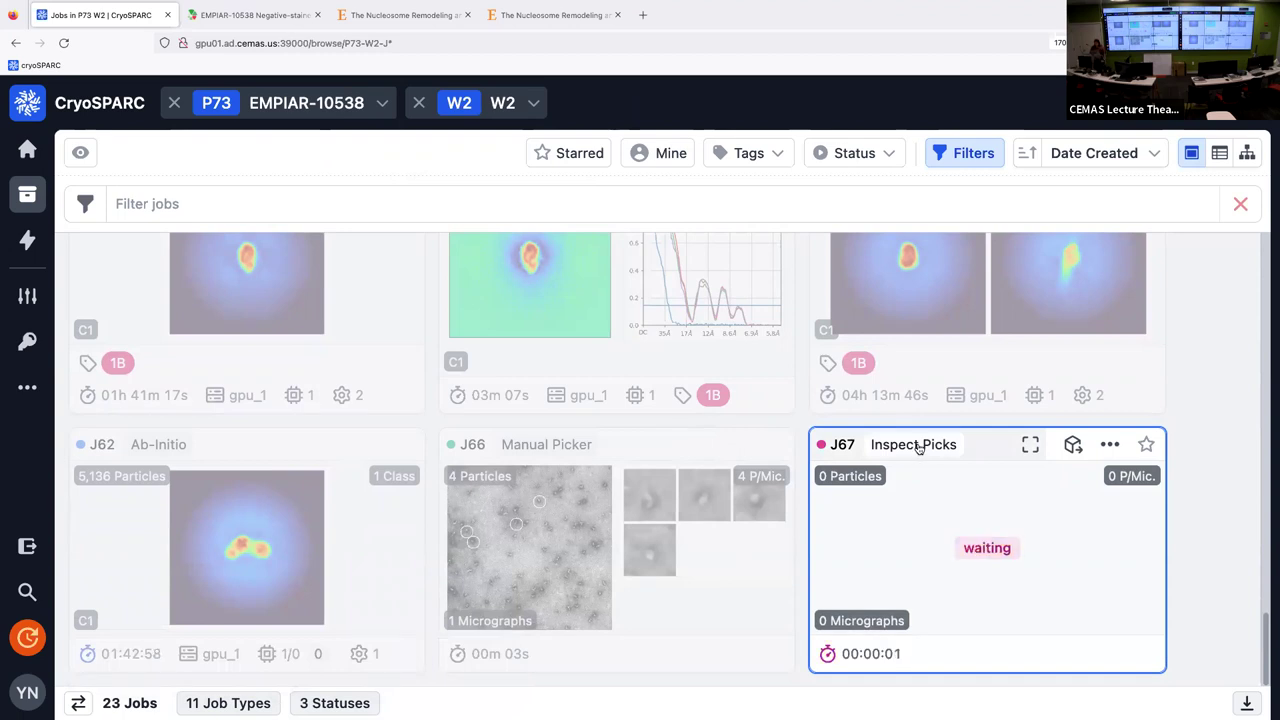
- Open the new Inspect Picks job and set its minimum NCC score threshold to 0.29
left_click(903, 446)
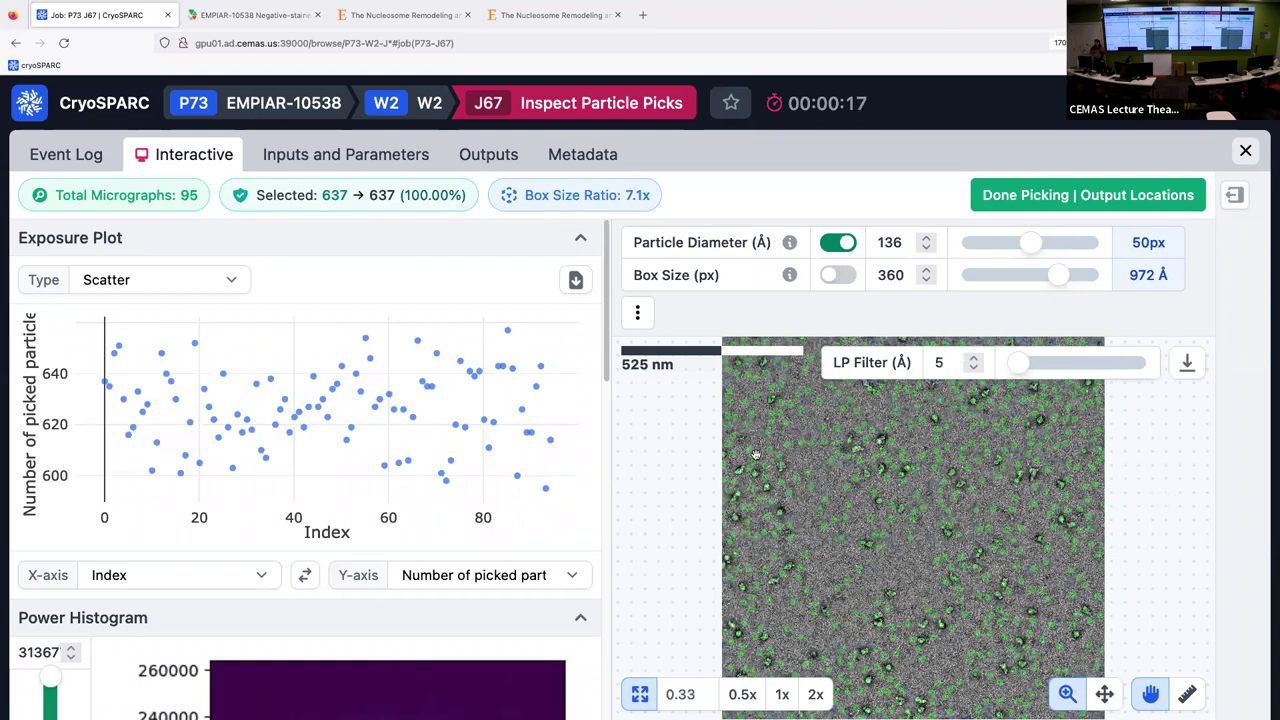
mouse_move(540, 366)
left_click_drag(609, 302, 606, 470)
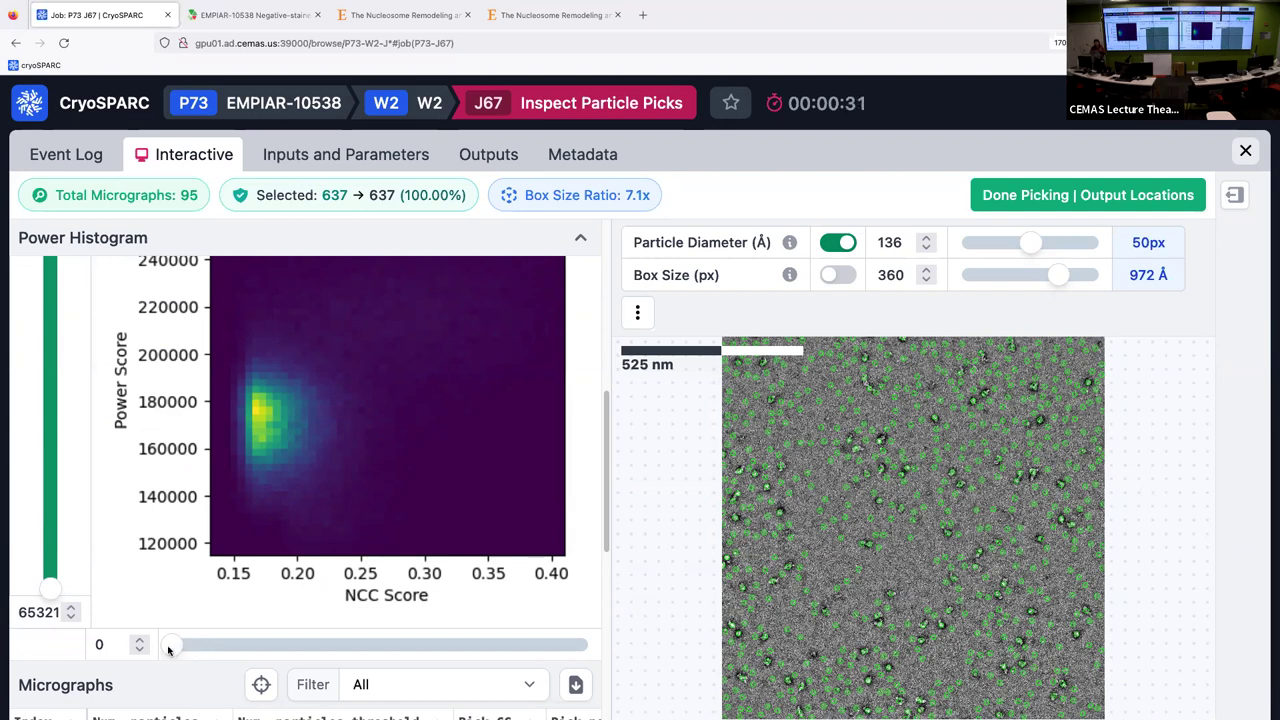
left_click_drag(172, 648, 256, 643)
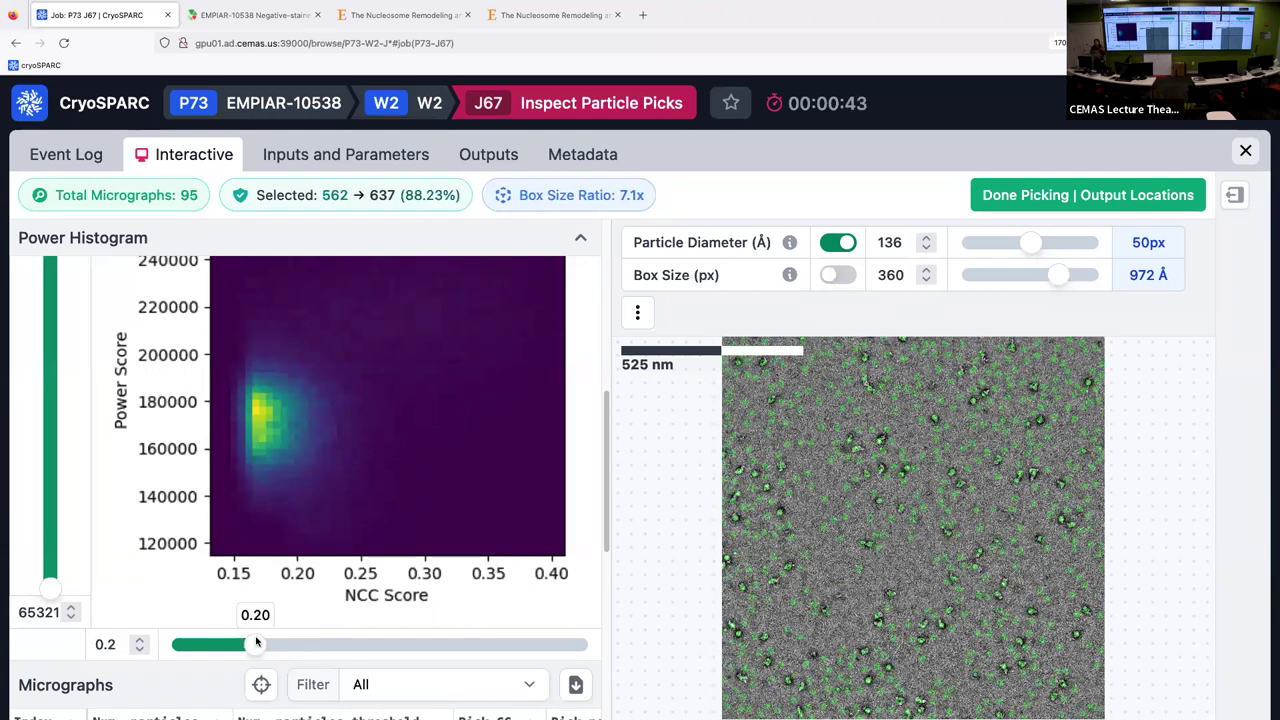
left_click_drag(257, 643, 318, 649)
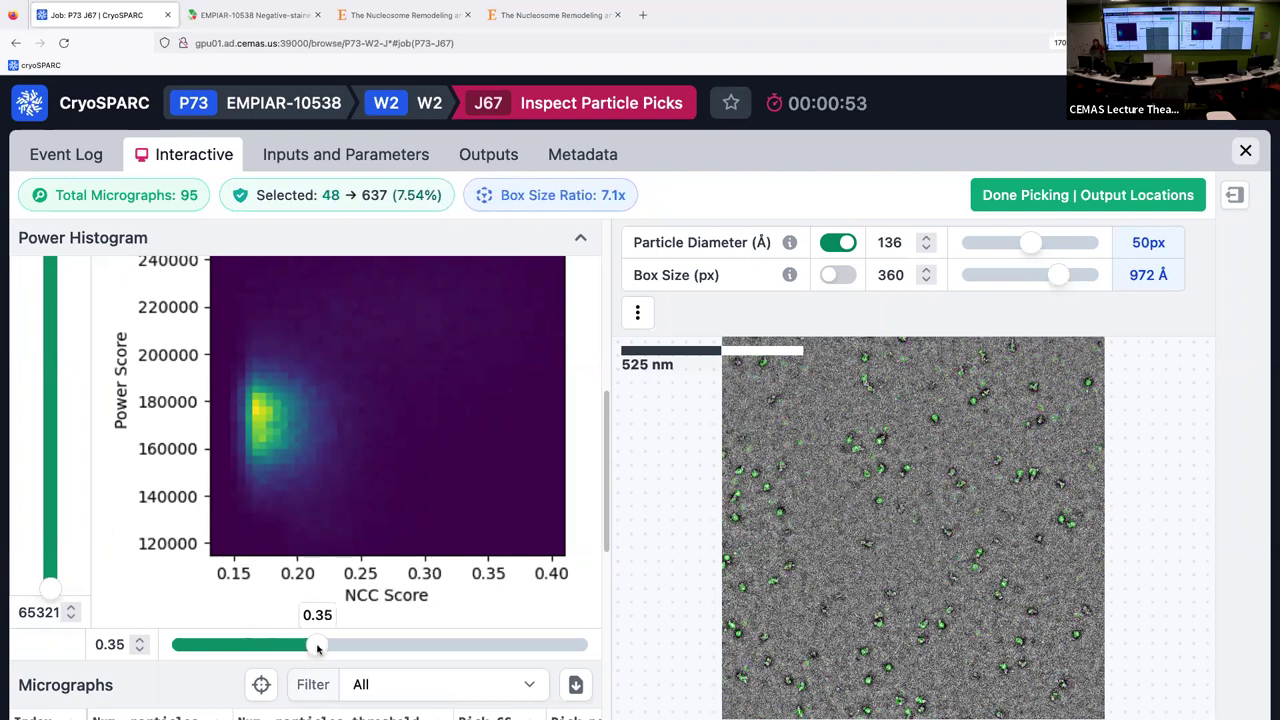
left_click_drag(318, 649, 292, 652)
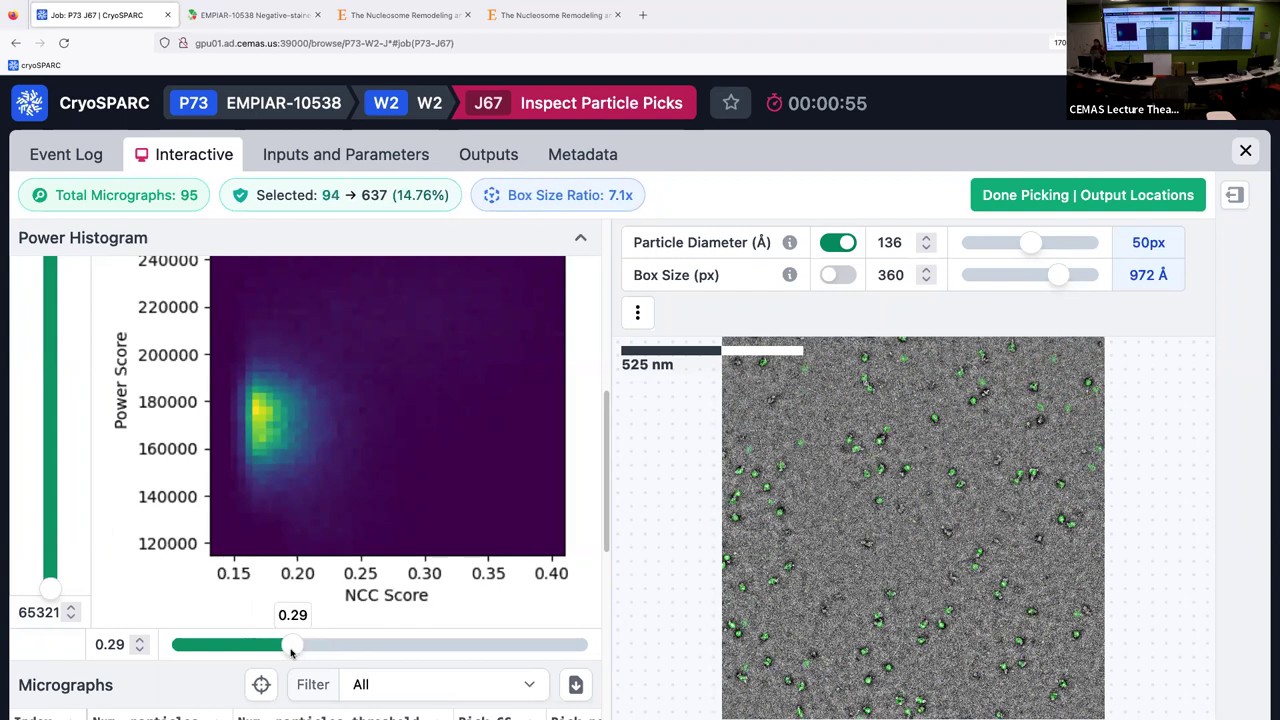
- Restrict the local power score range of the picks to 127442 through 231616
left_click_drag(44, 597, 37, 511)
scroll(112, 366, "up", 2)
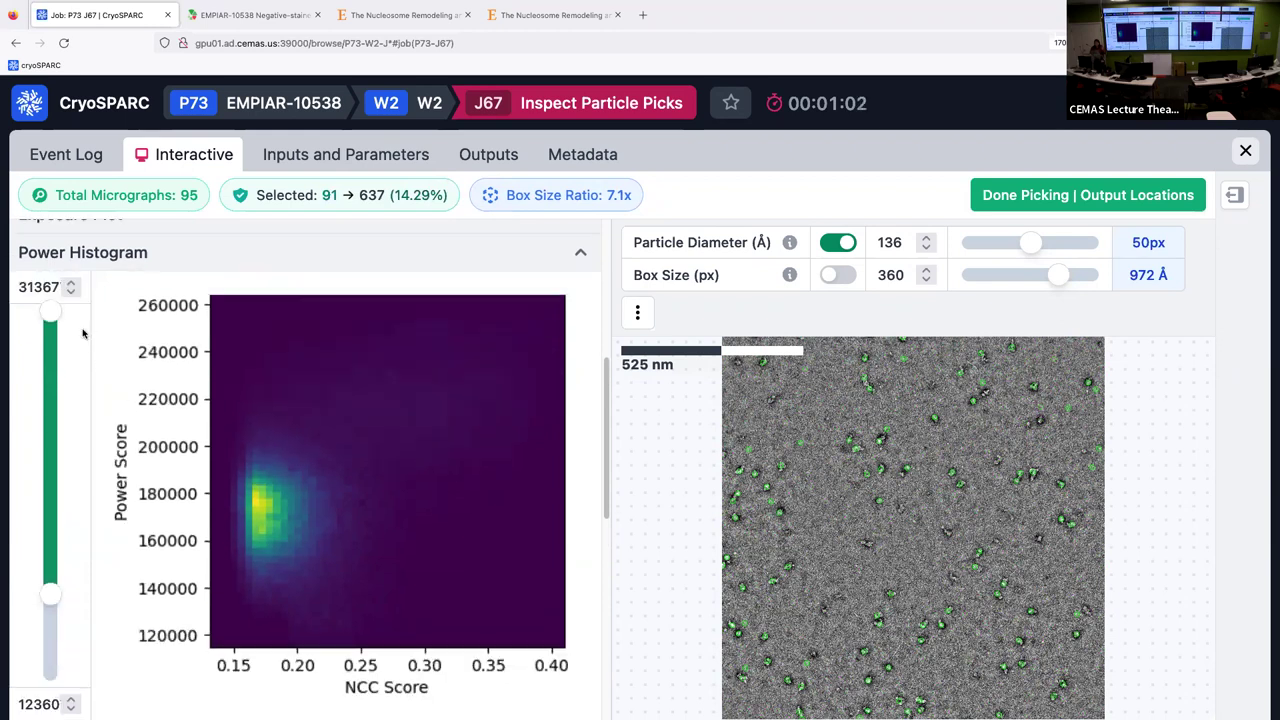
left_click_drag(64, 343, 63, 450)
left_click_drag(53, 614, 53, 608)
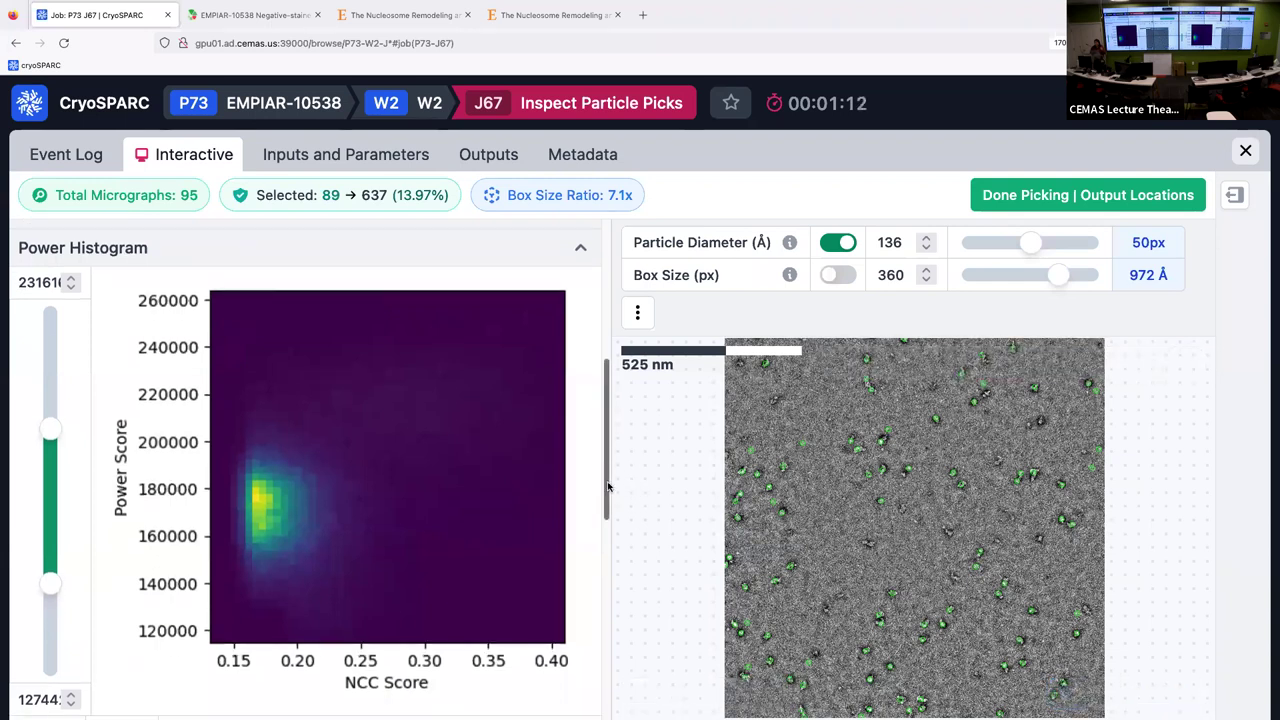
- Check the thresholded picks on the micrographs with index 3 and index 11
scroll(605, 468, "down", 4)
left_click(260, 583)
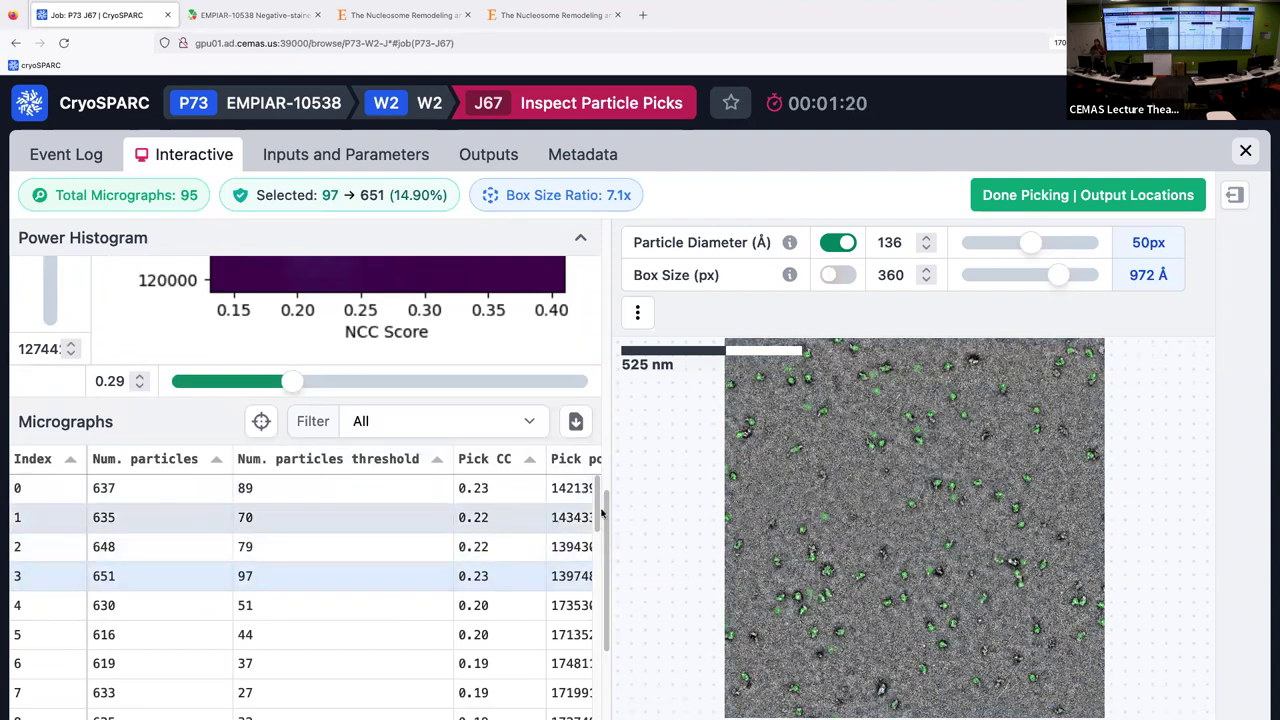
scroll(250, 640, "down", 3)
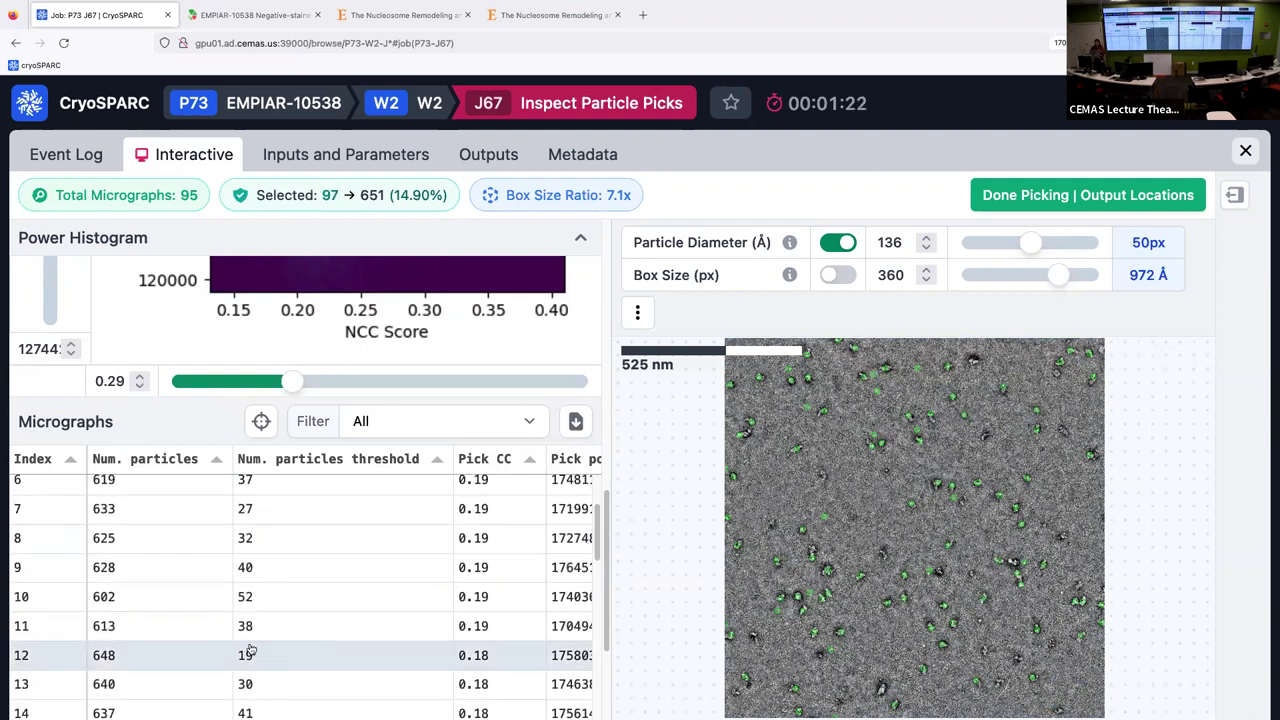
left_click(249, 638)
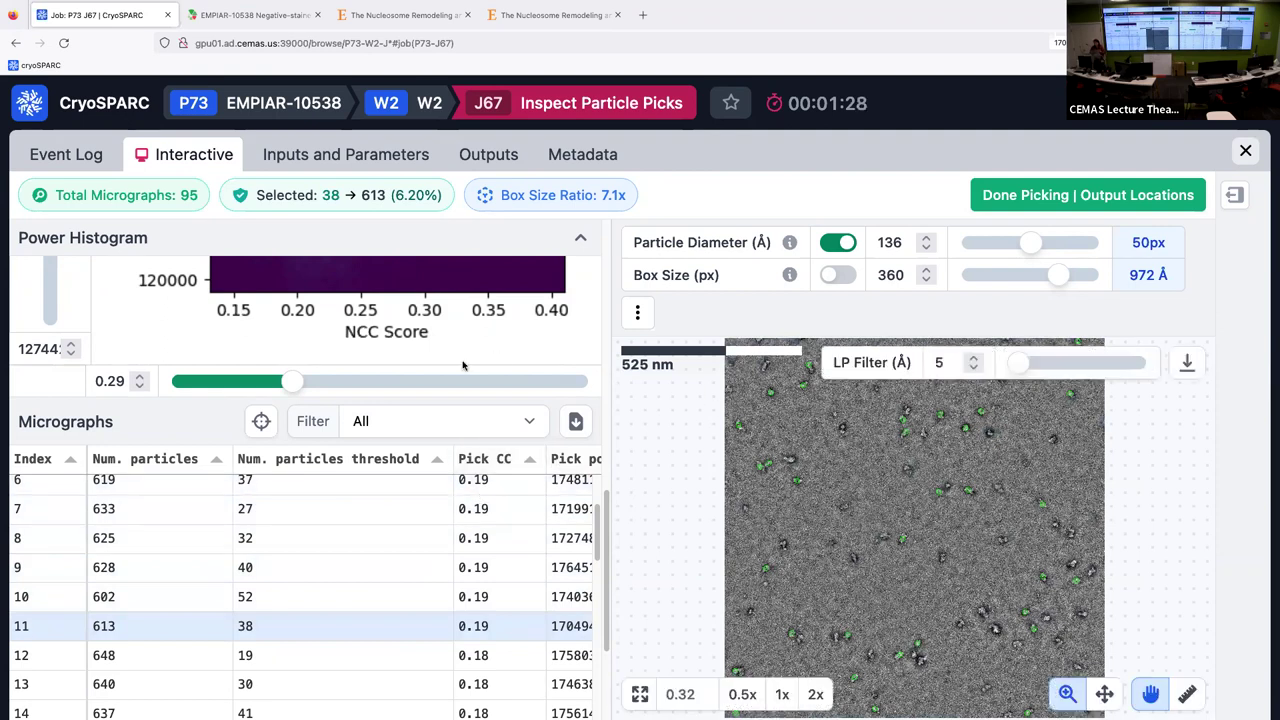
mouse_move(784, 502)
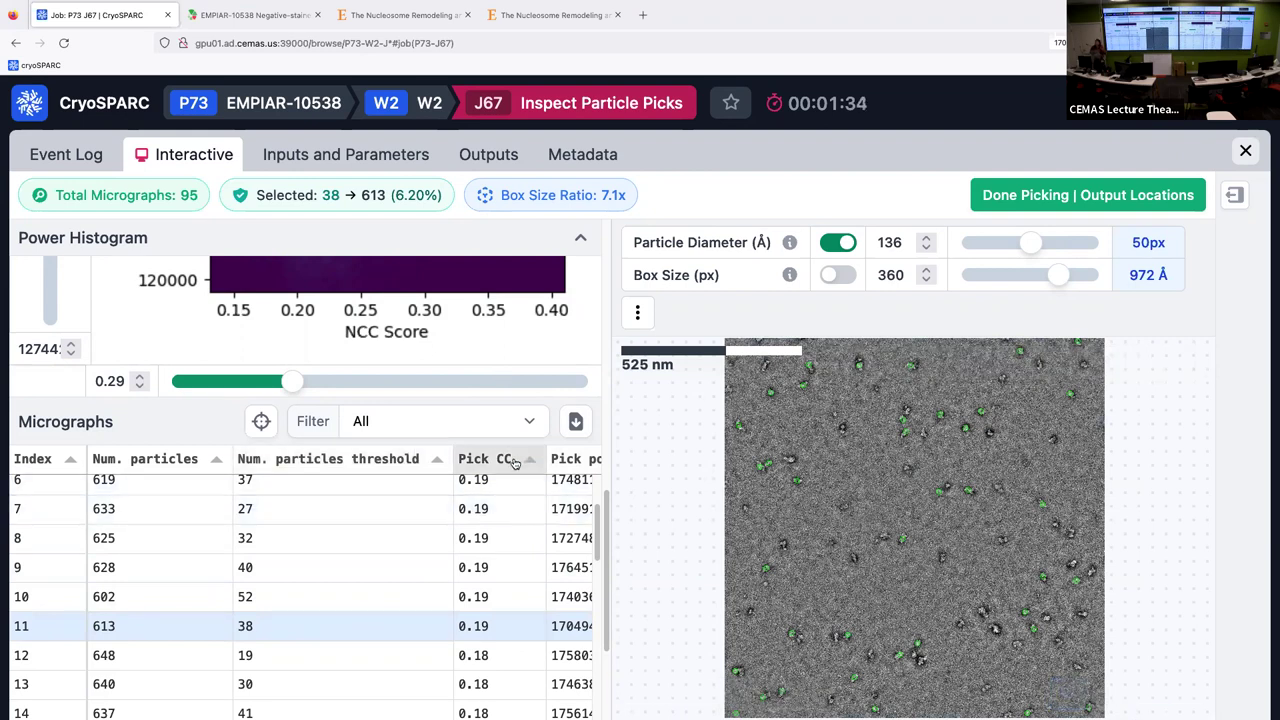
- Finish picking and output the particle locations, review the extracted coordinates in the event log, and close the job
left_click(1087, 195)
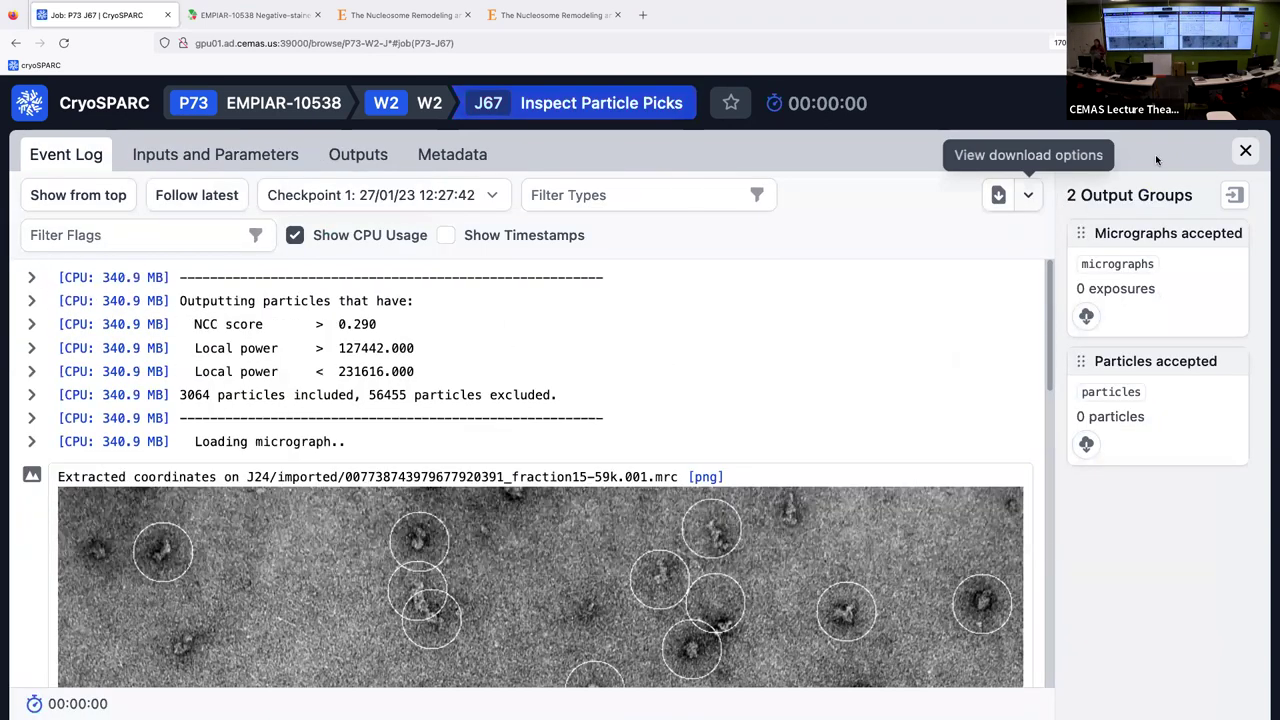
scroll(550, 574, "down", 3)
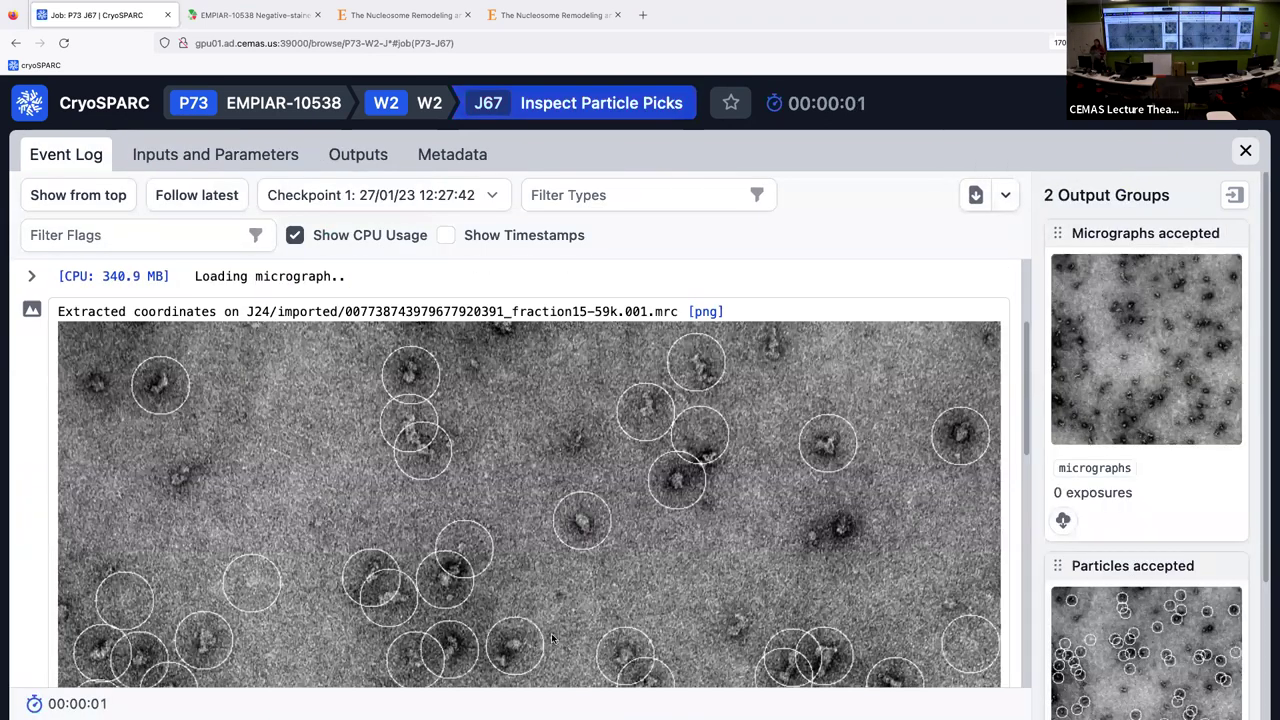
scroll(550, 634, "down", 5)
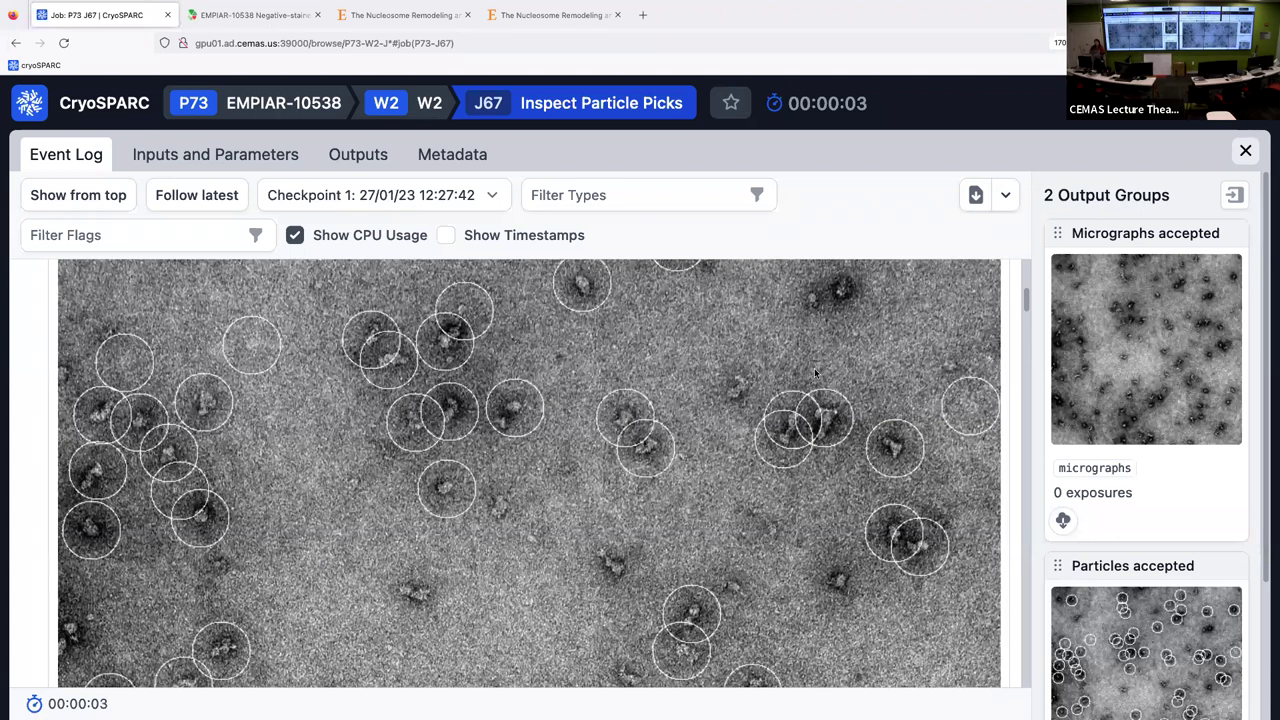
scroll(375, 335, "down", 2)
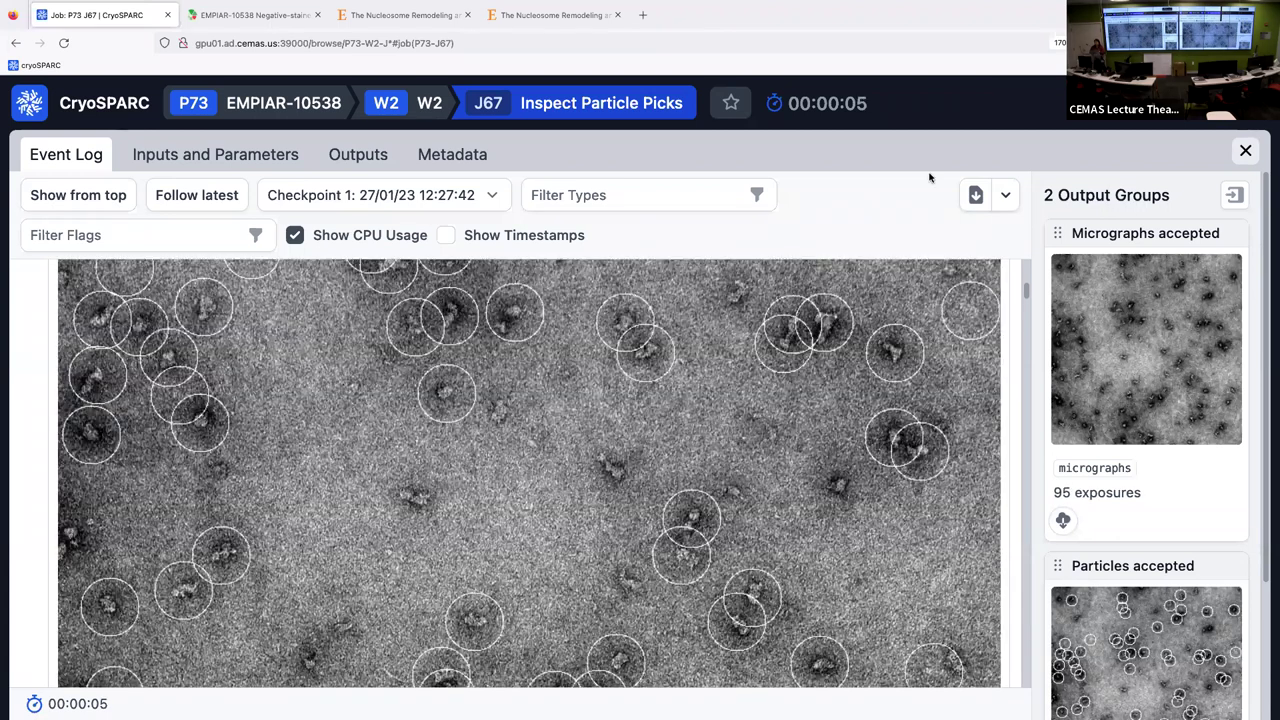
left_click(1245, 151)
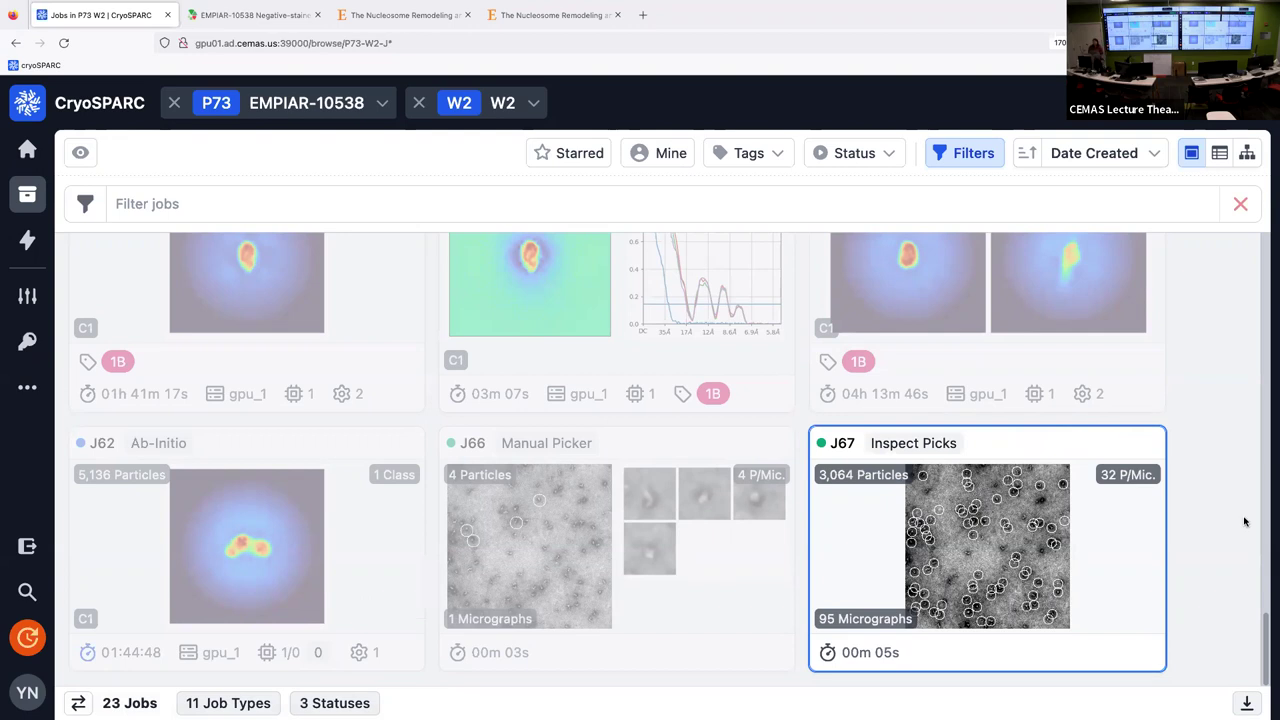
mouse_move(1250, 718)
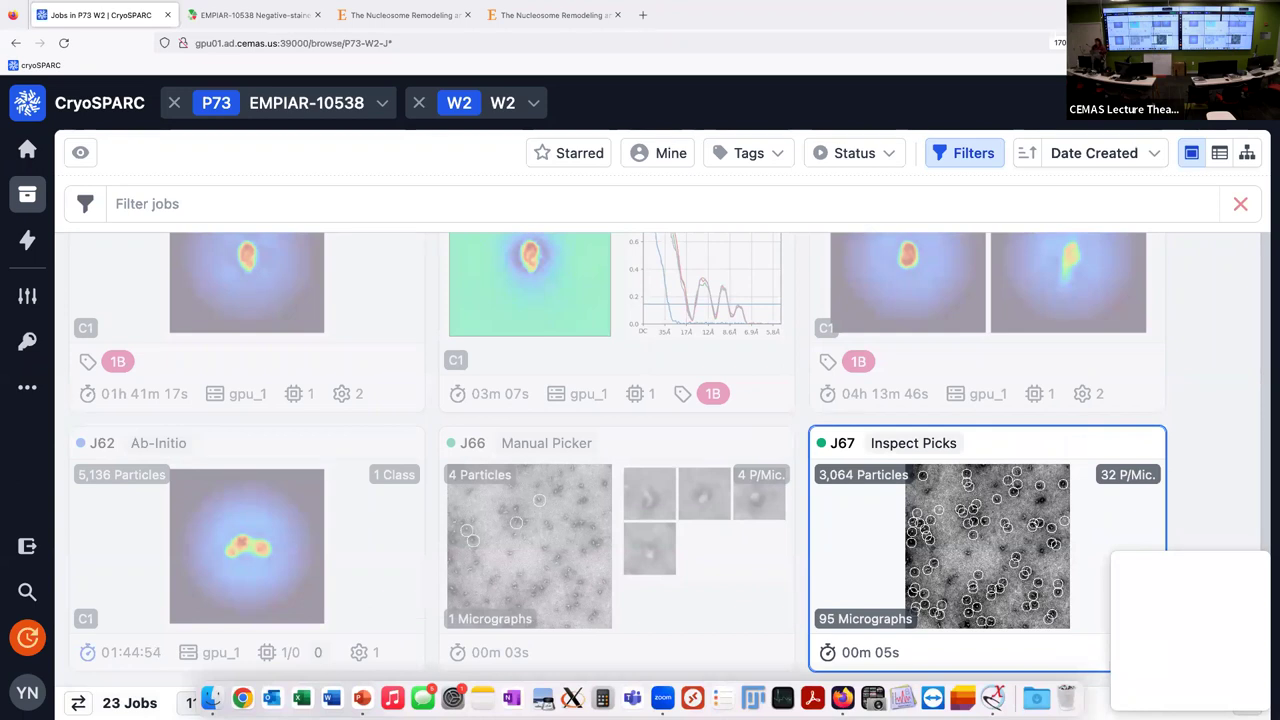
scroll(810, 545, "up", 2)
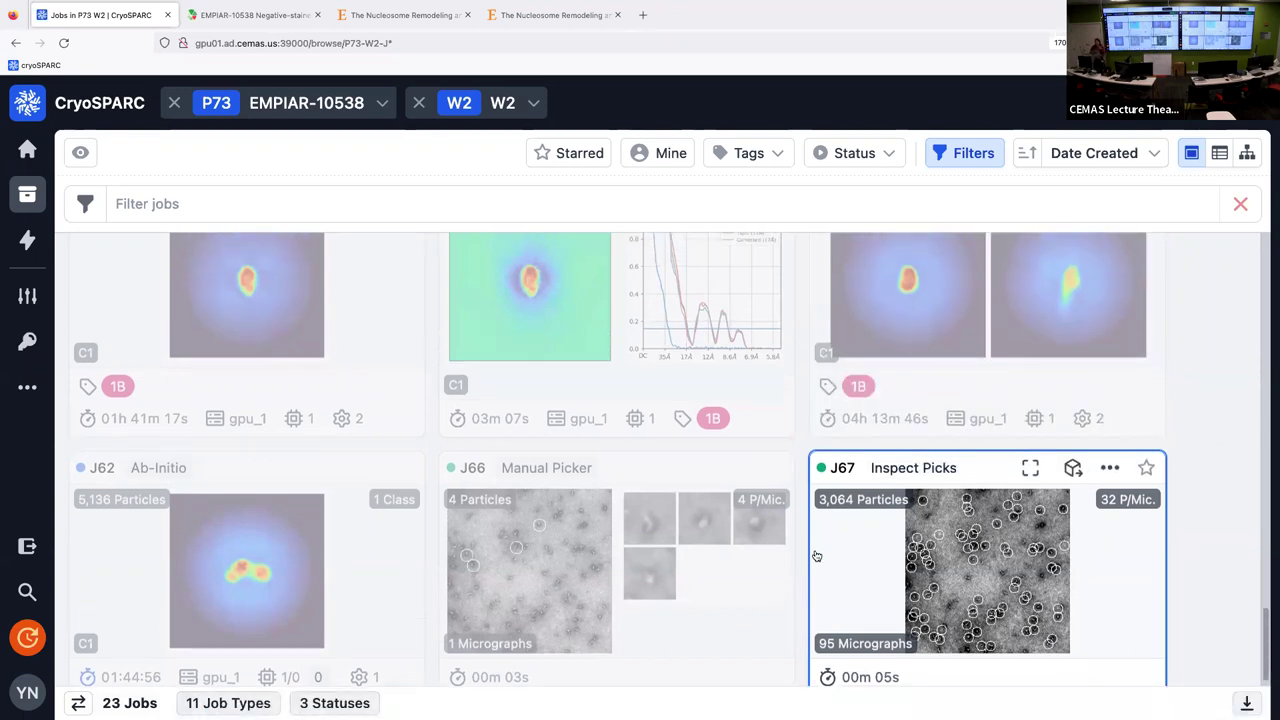
- Open the job builder in workspace W2, examine the 3D reconstruction and refinement job types, and find the J67 Inspect Picks job
scroll(1003, 460, "down", 2)
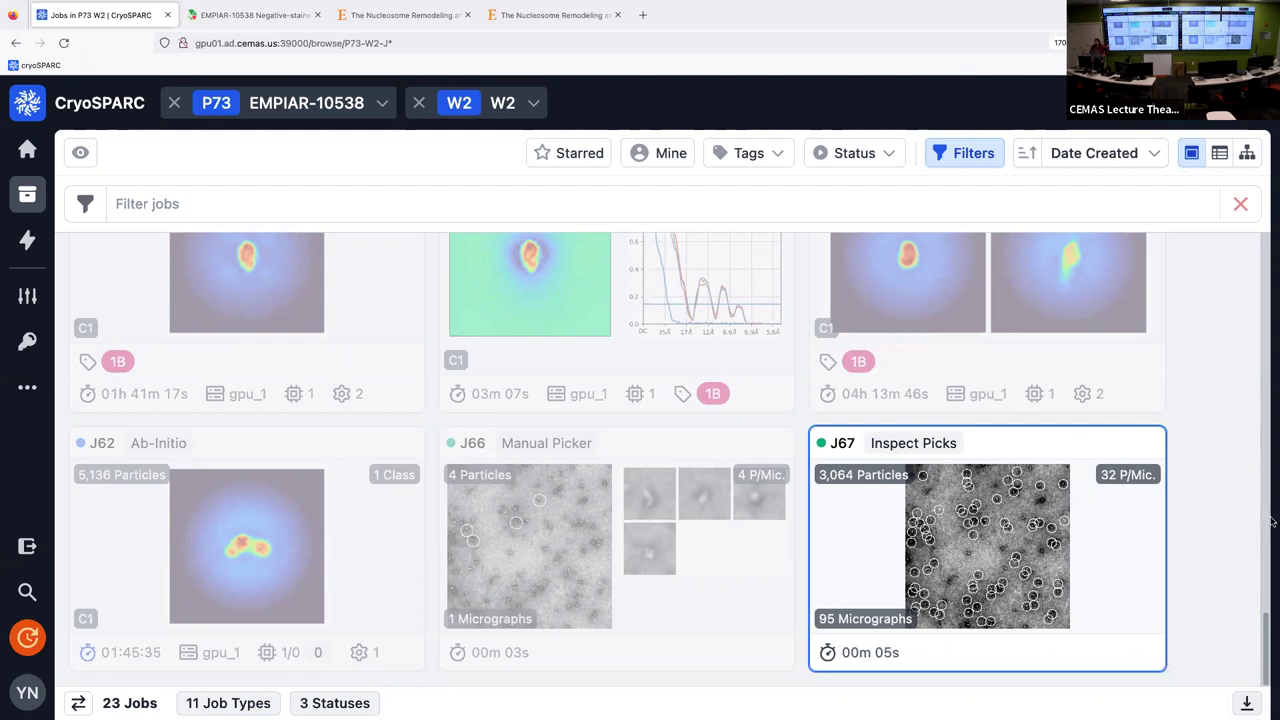
left_click(1114, 520)
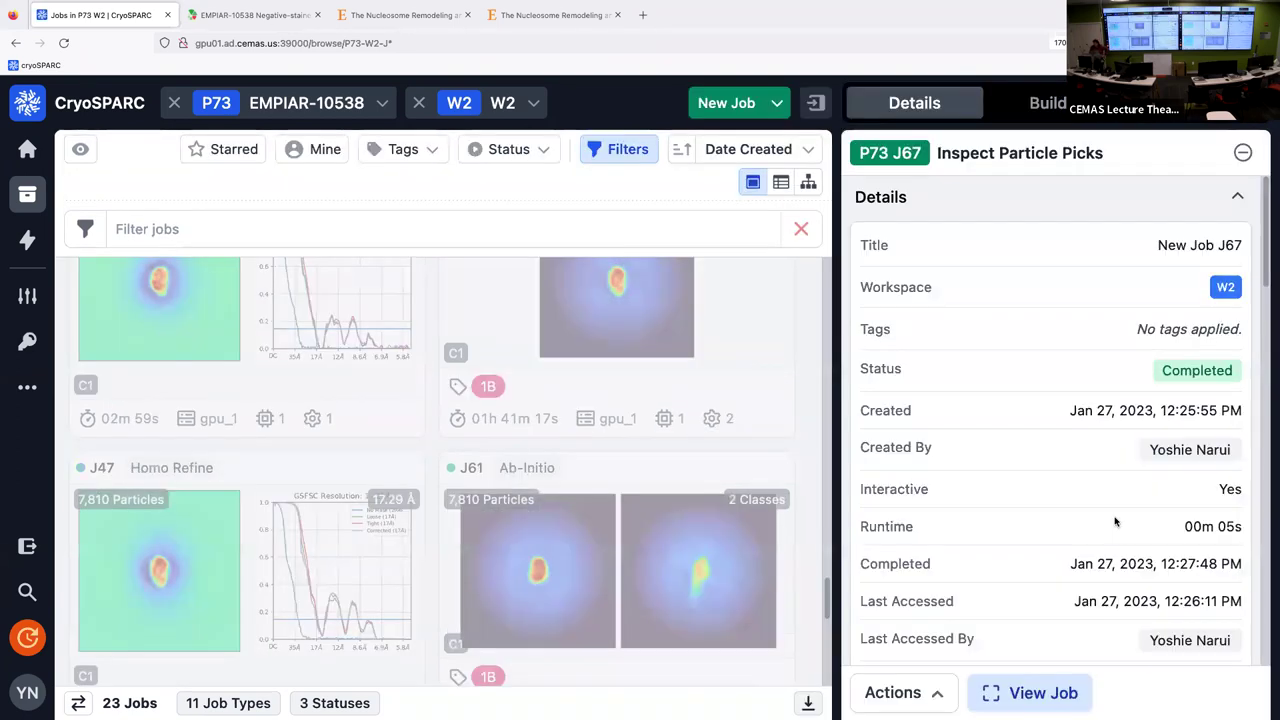
left_click(1040, 103)
scroll(1113, 545, "down", 3)
scroll(1113, 545, "down", 10)
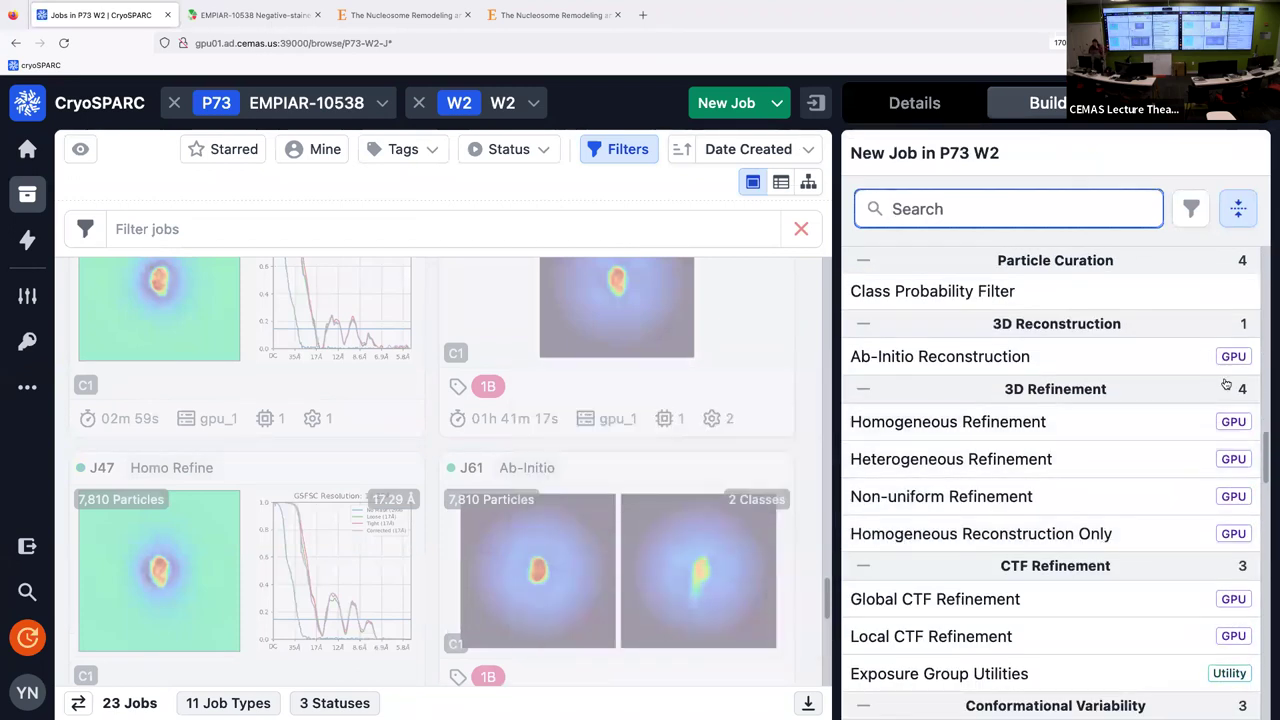
mouse_move(1056, 431)
mouse_move(965, 465)
scroll(521, 632, "down", 2)
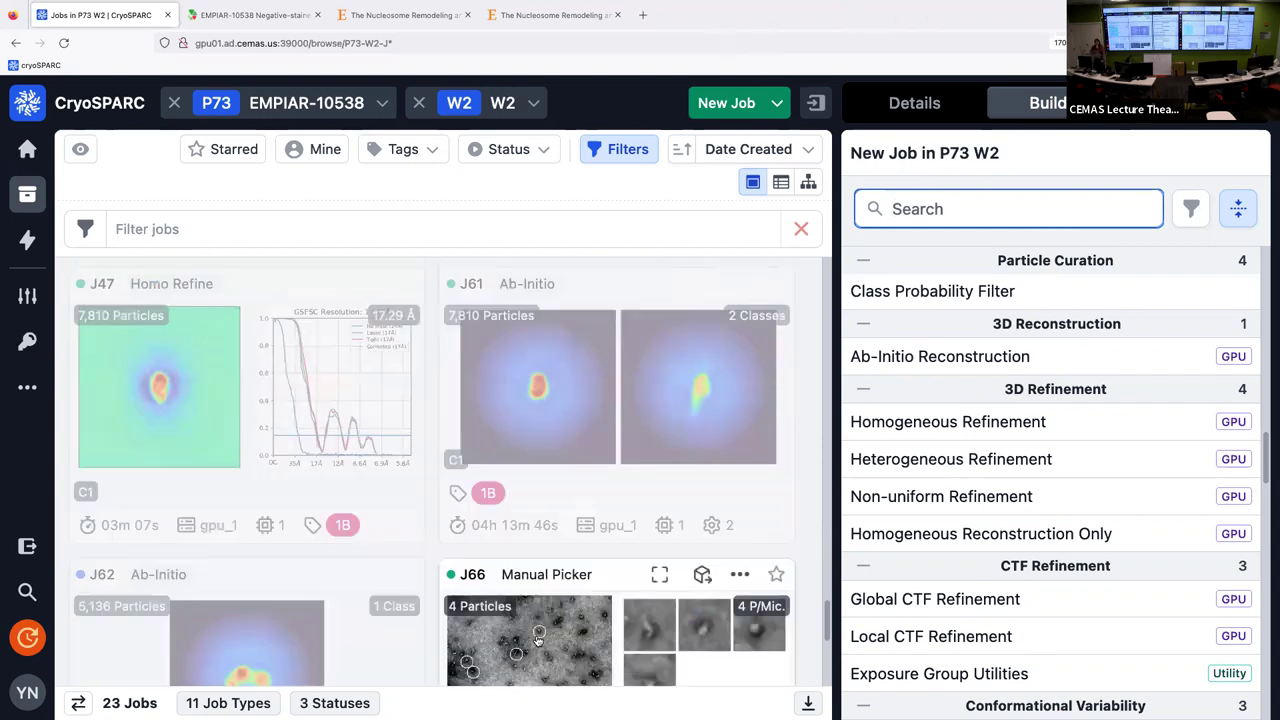
scroll(537, 640, "down", 3)
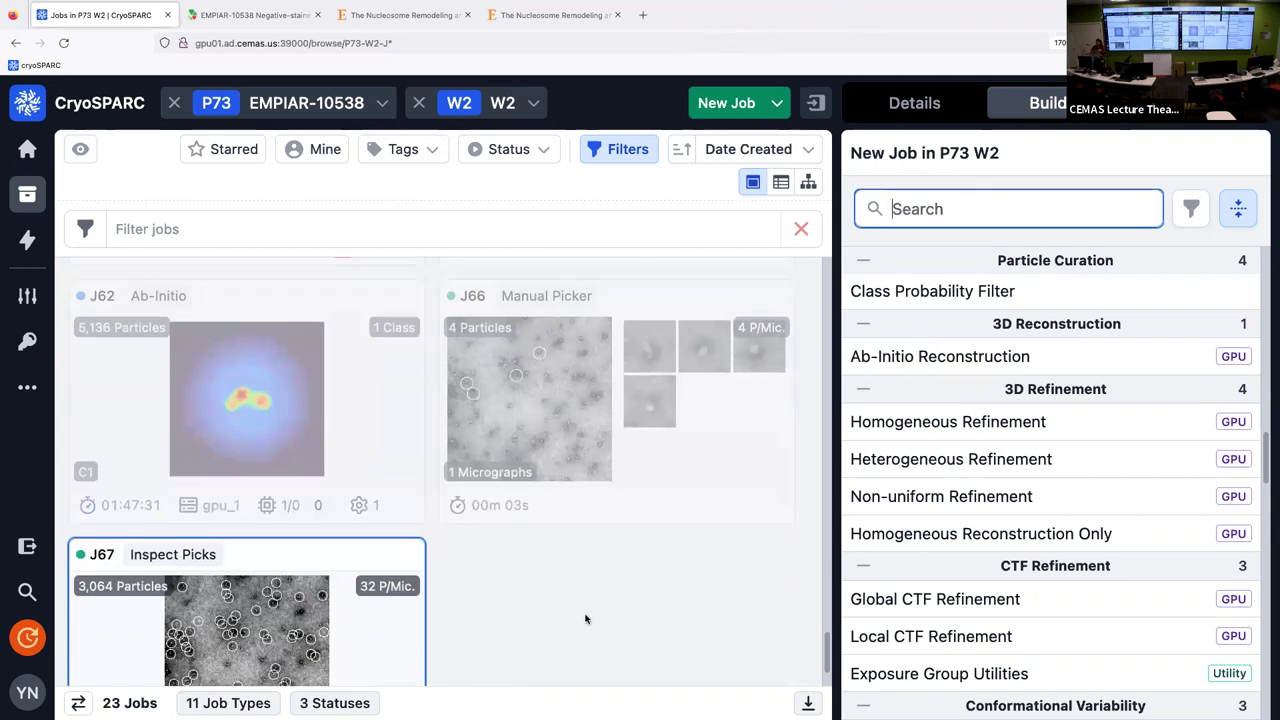
scroll(586, 619, "down", 1)
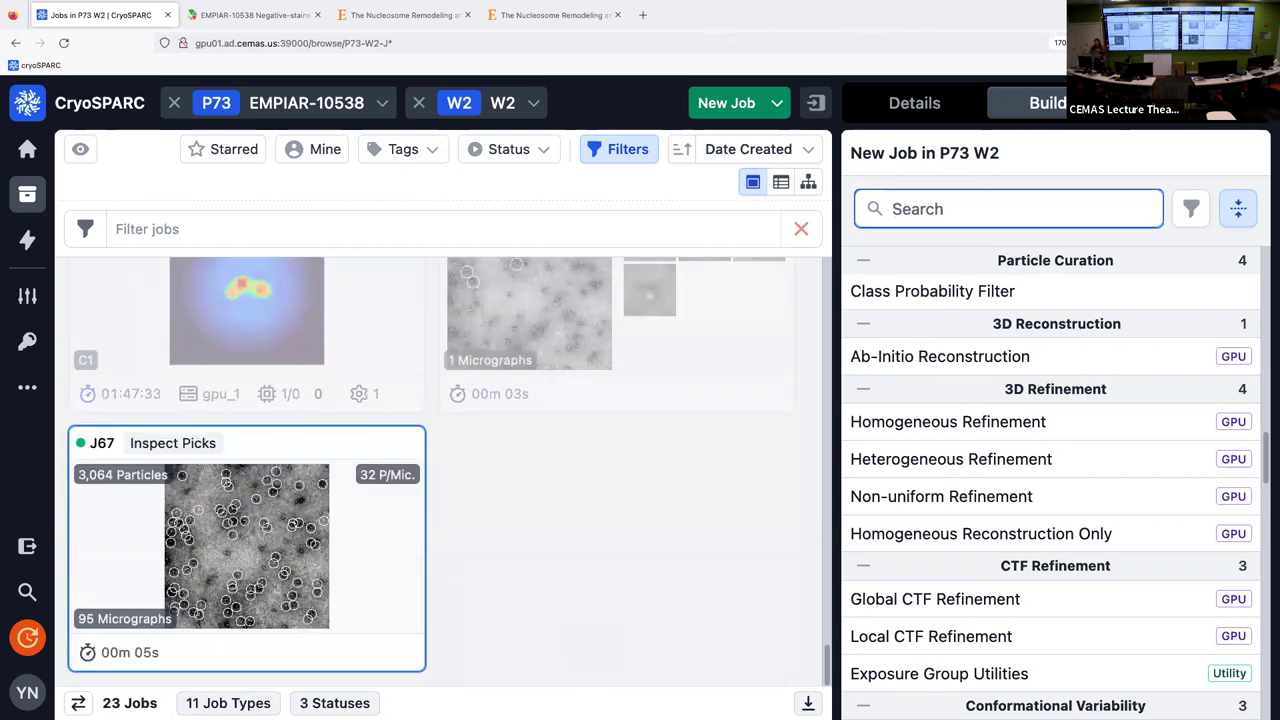
- Switch to the PowerPoint presentation and show slide 7, "Software for image processing"
key("super+Tab")
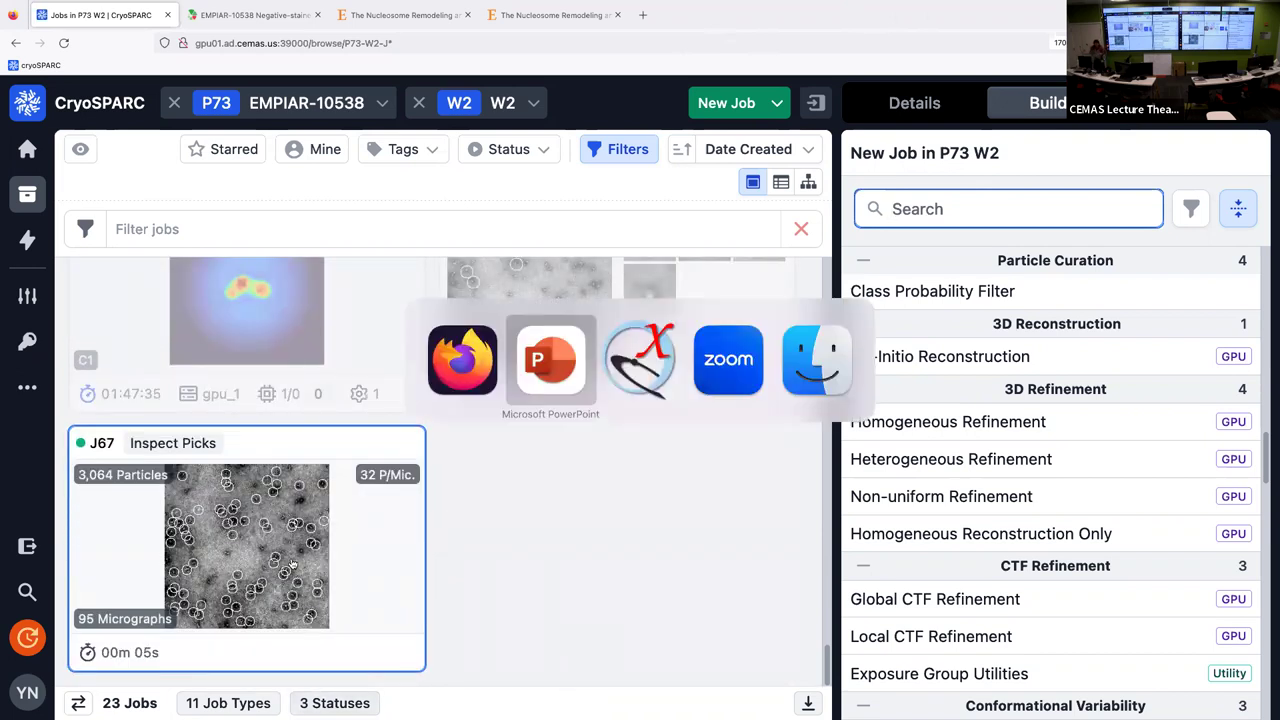
key("super+Tab")
key("super+Tab")
key("super+Tab")
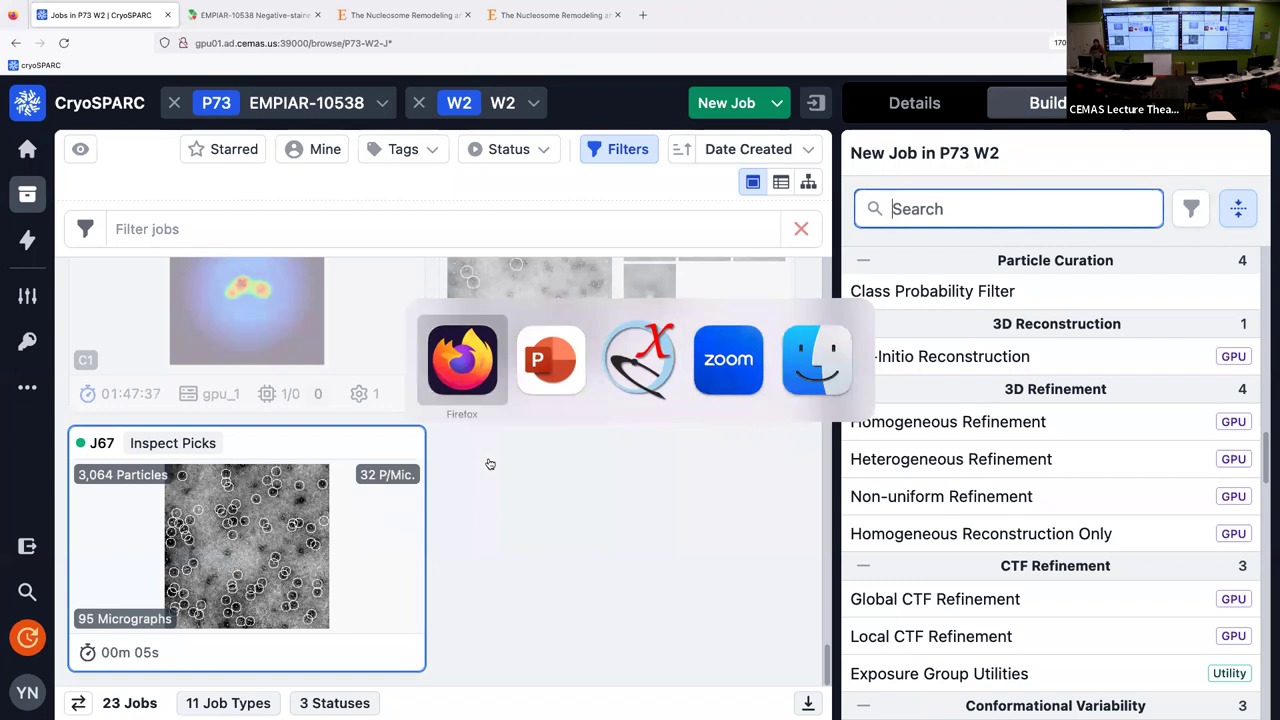
key("super+Tab")
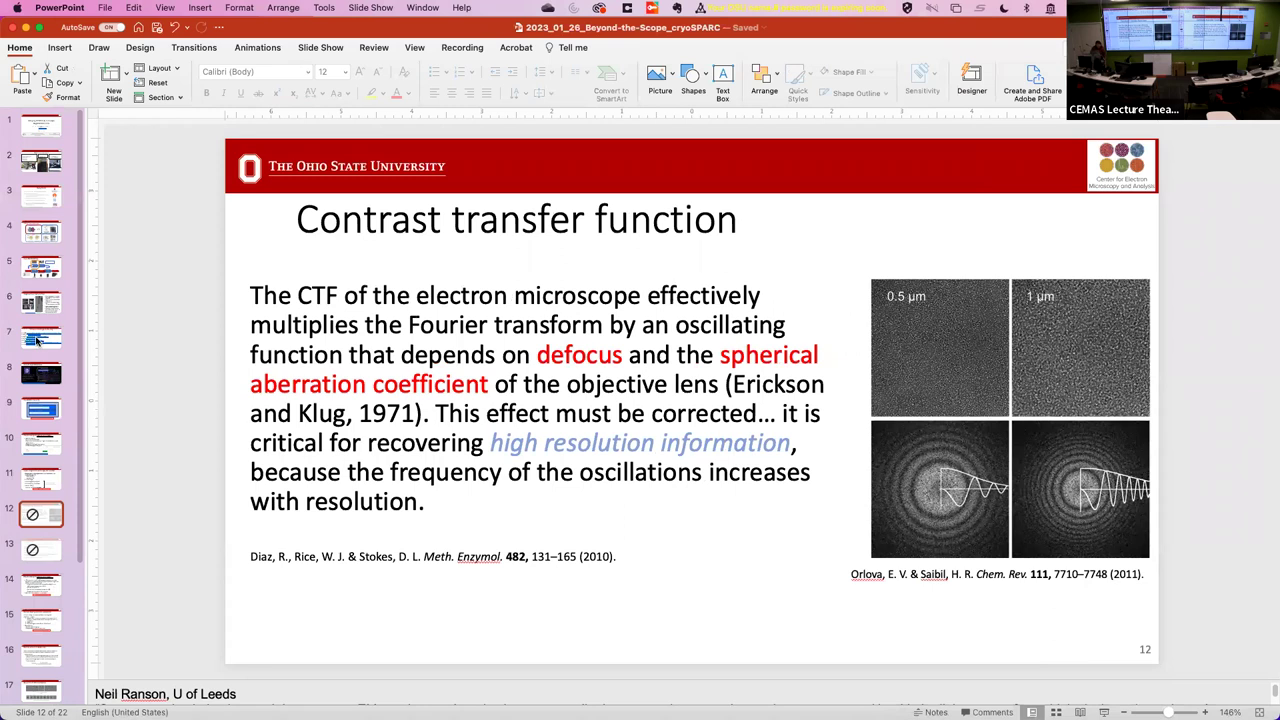
left_click(40, 342)
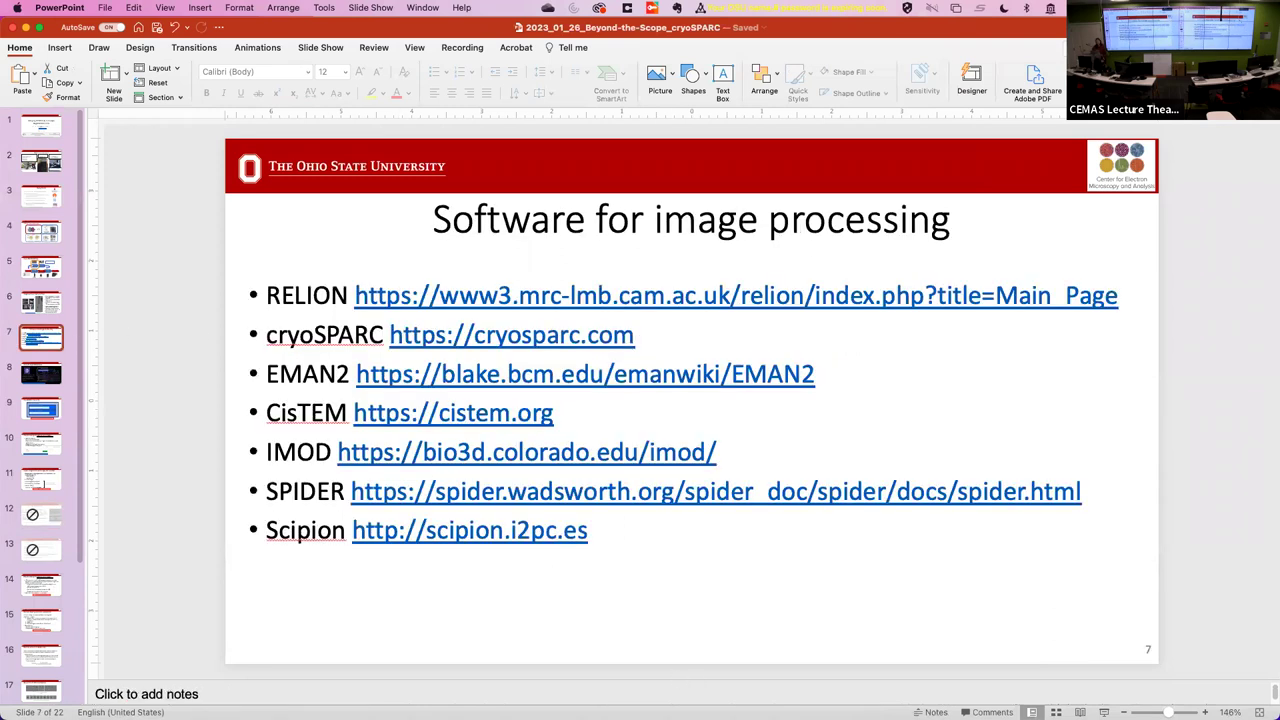
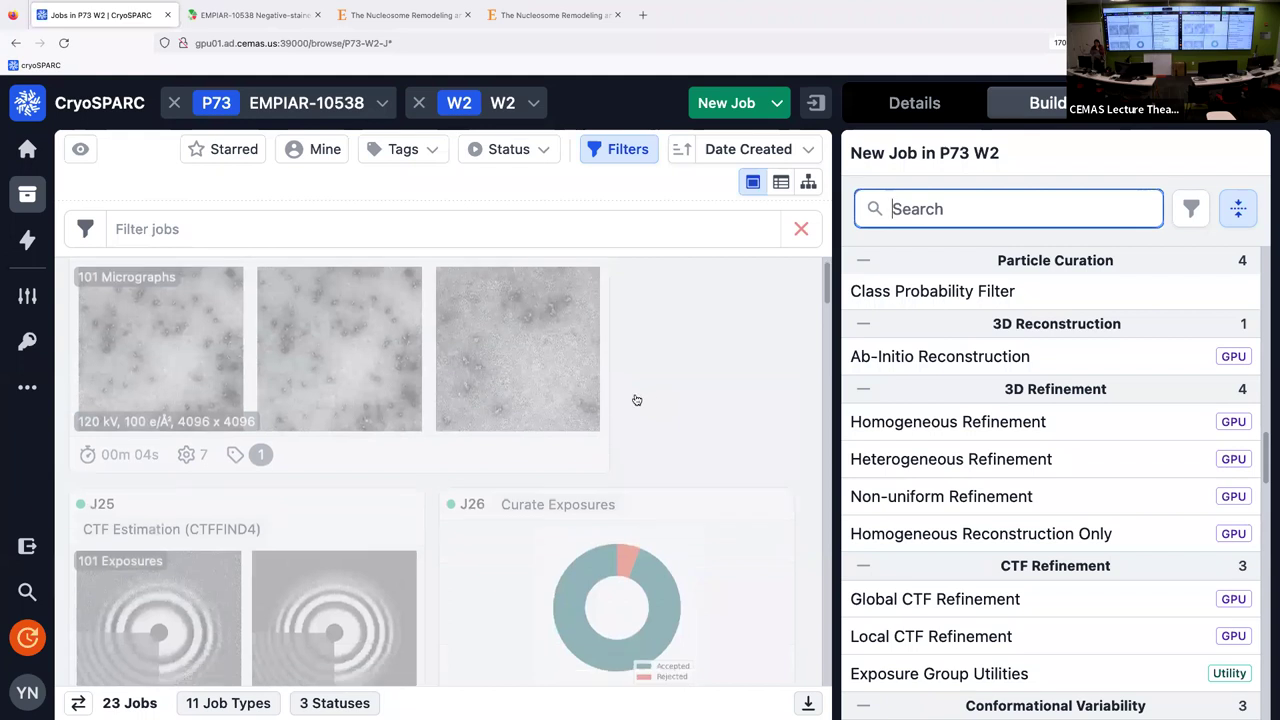
- Switch to workspace W1 and open the inputs and parameters of the J2 CTF Estimation (CTFFIND4) job
left_click(530, 106)
left_click(525, 286)
scroll(640, 395, "down", 2)
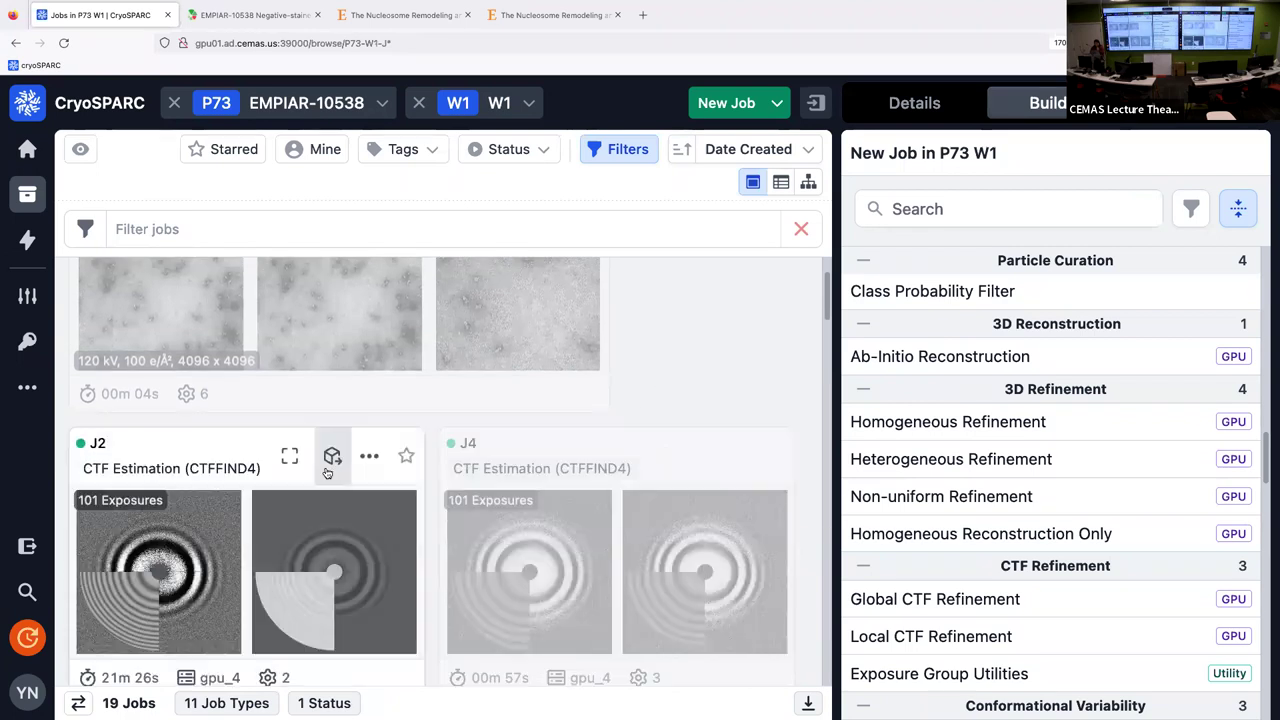
left_click(203, 443)
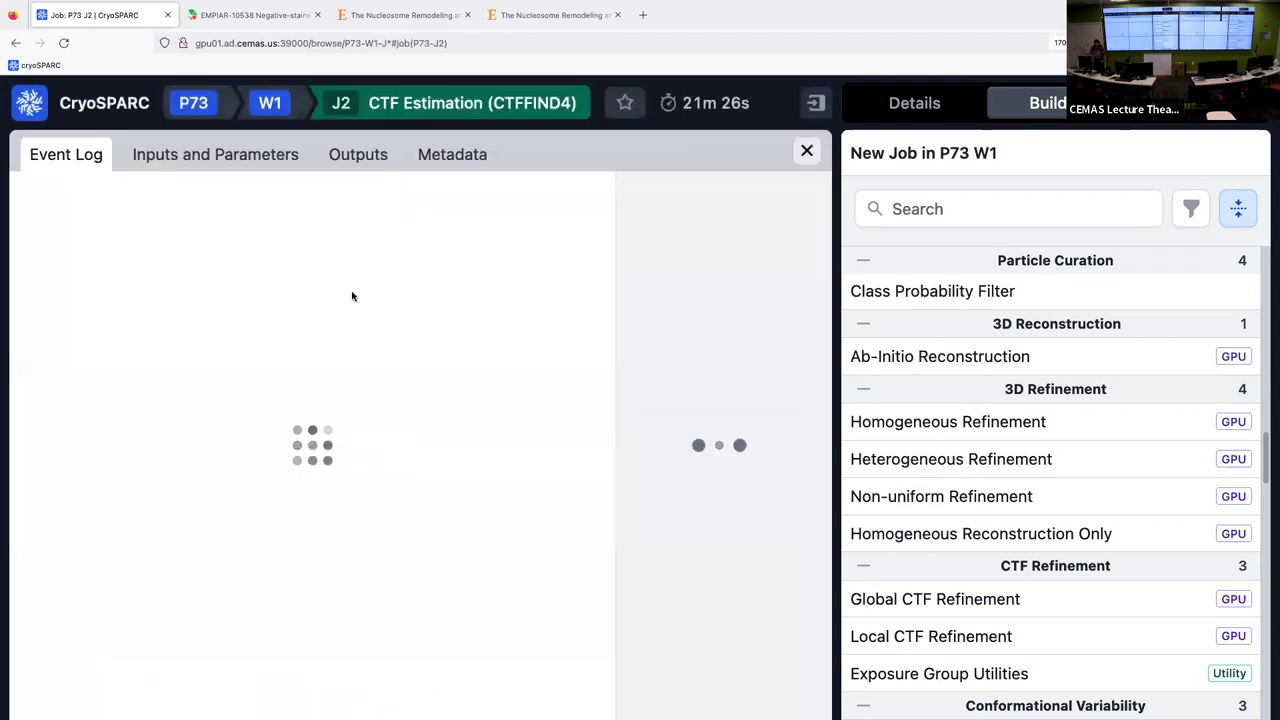
left_click(205, 157)
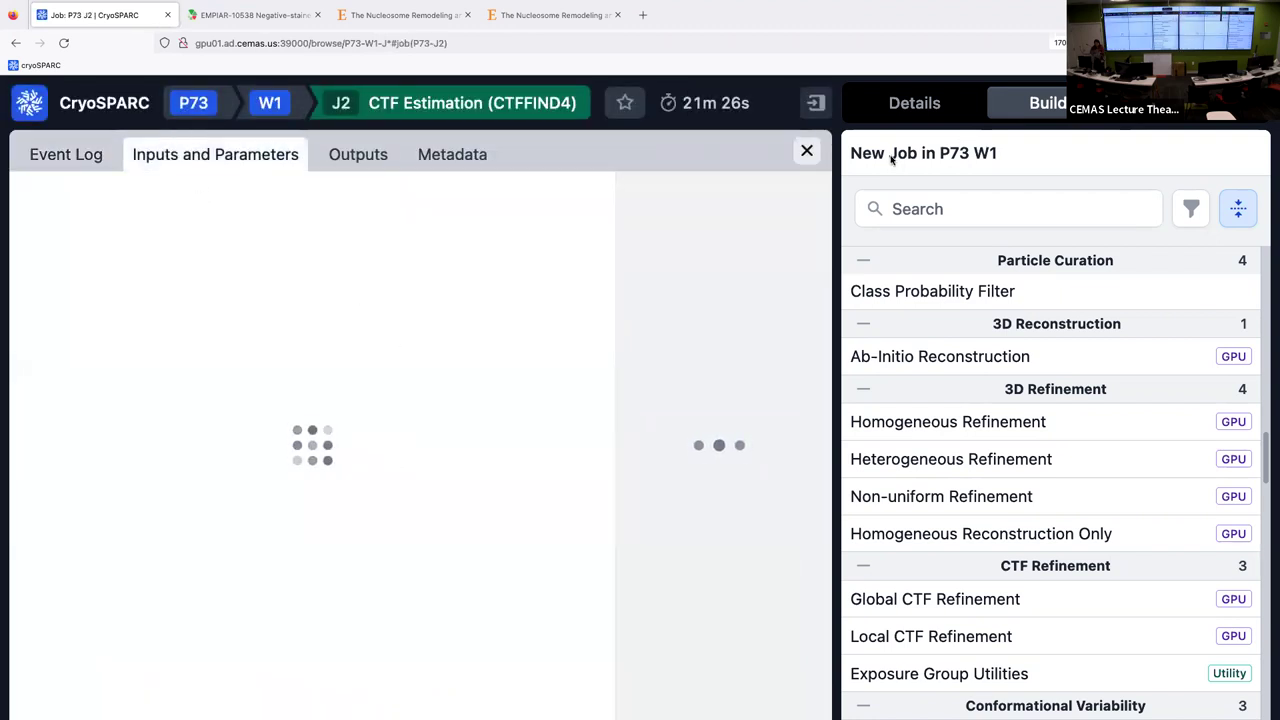
- Collapse the side panel, examine J2's CTFFIND parameters, particularly the amplitude contrast, and close the job
left_click(816, 103)
scroll(680, 390, "down", 2)
scroll(400, 410, "up", 2)
scroll(427, 430, "down", 5)
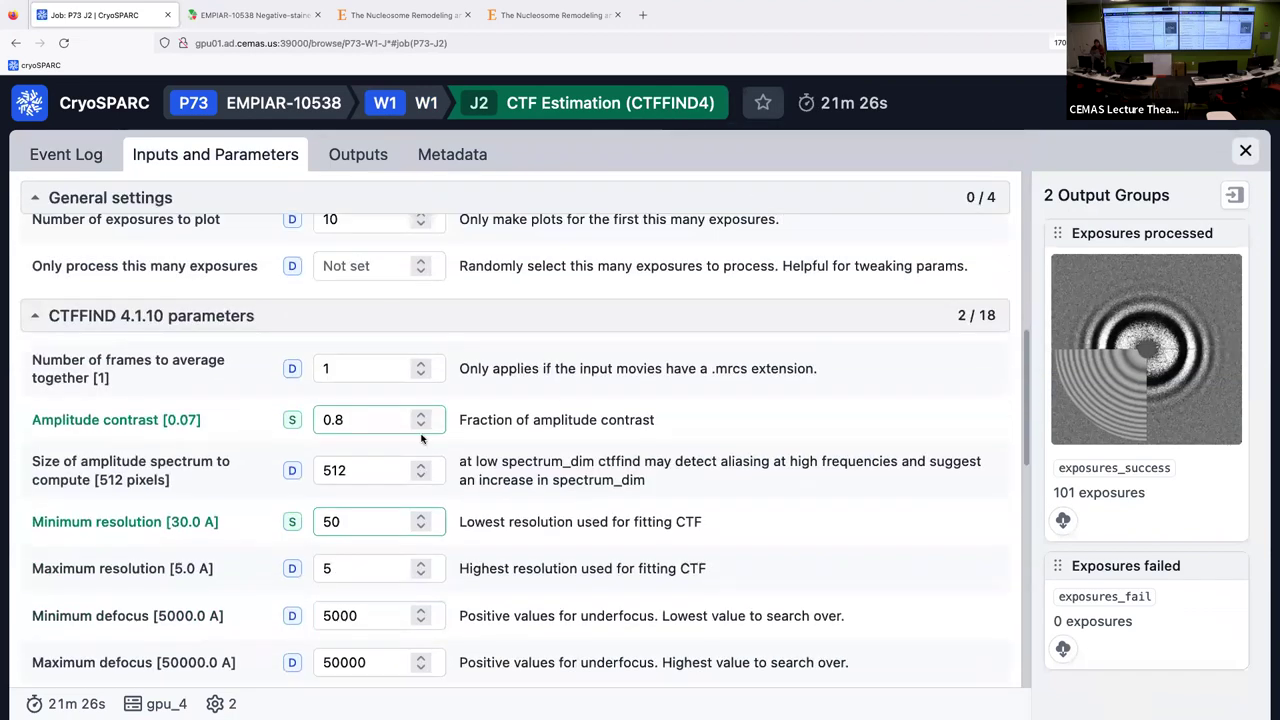
scroll(421, 440, "up", 2)
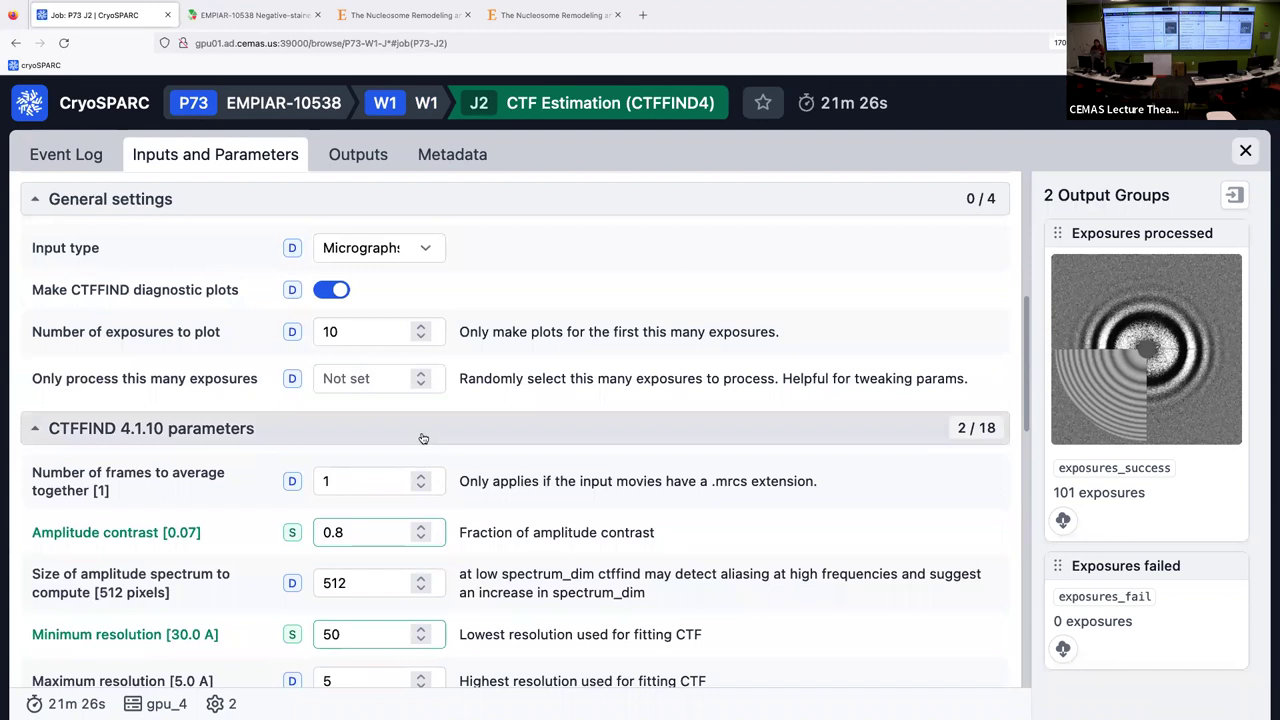
scroll(421, 440, "down", 1)
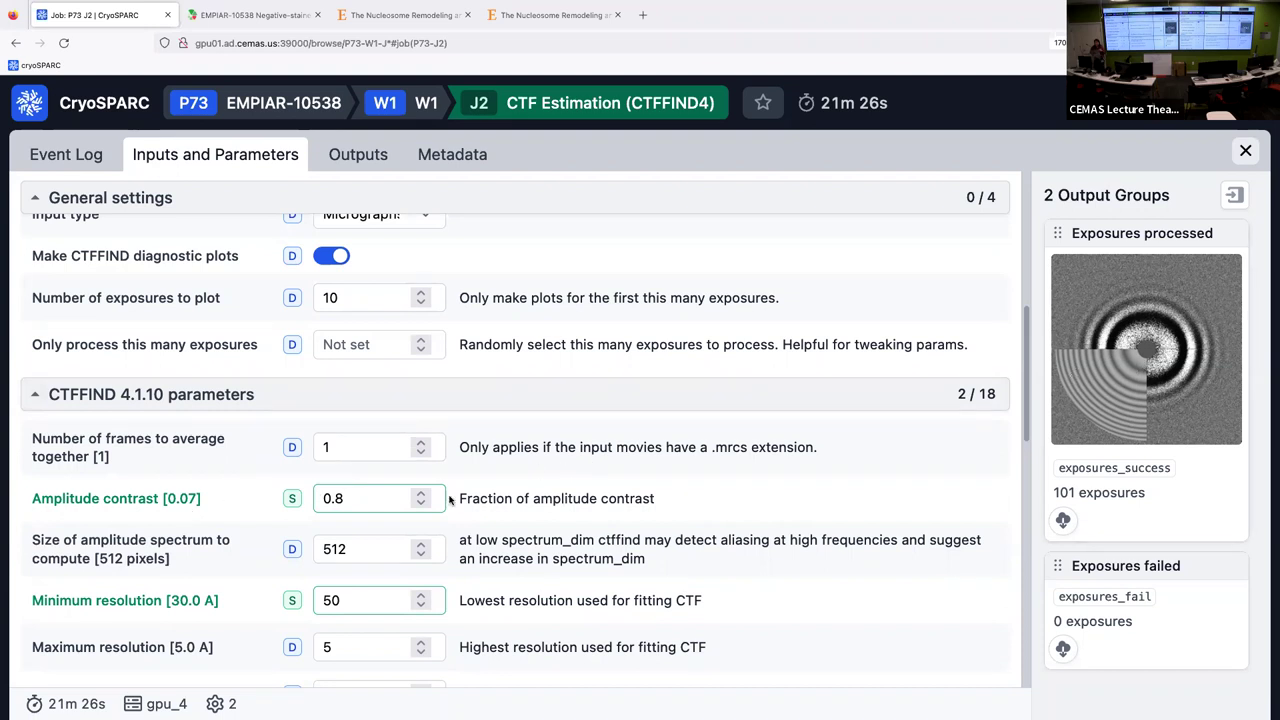
left_click(369, 504)
left_click(1246, 152)
- Open the J5 CTF Estimation job, check its amplitude contrast and resolution parameters, and close it
scroll(392, 460, "down", 2)
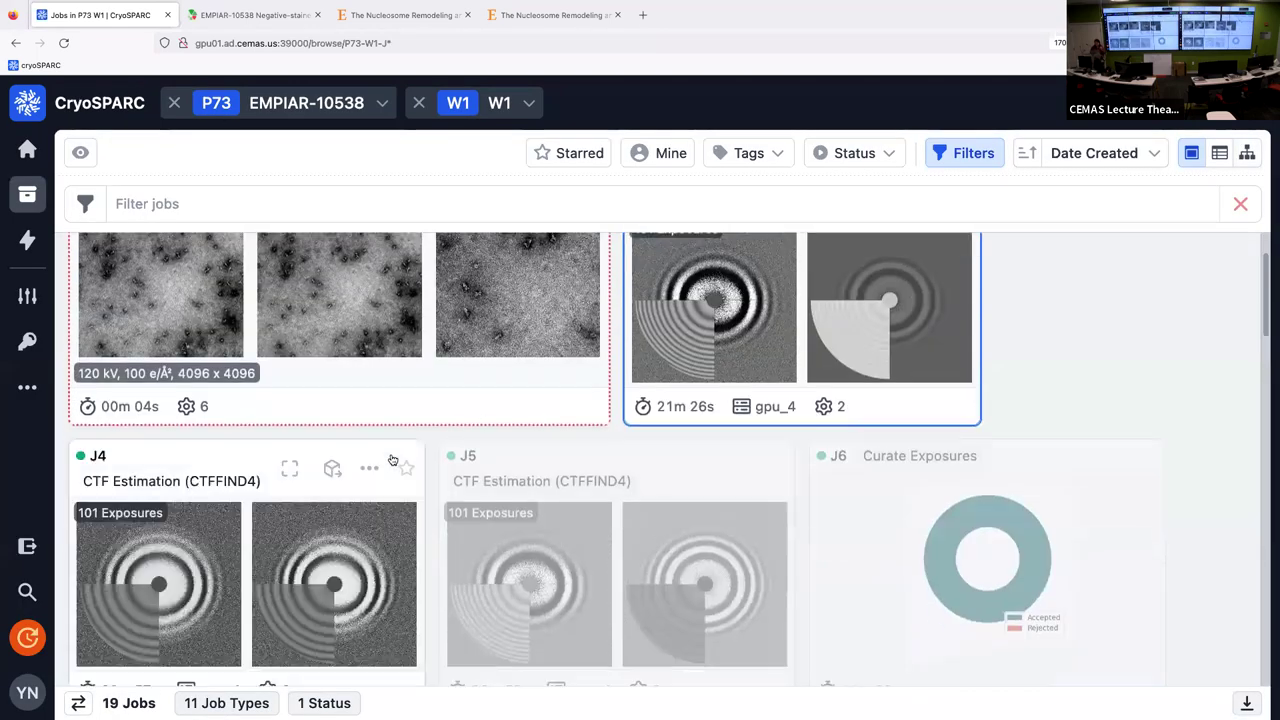
scroll(392, 460, "down", 1)
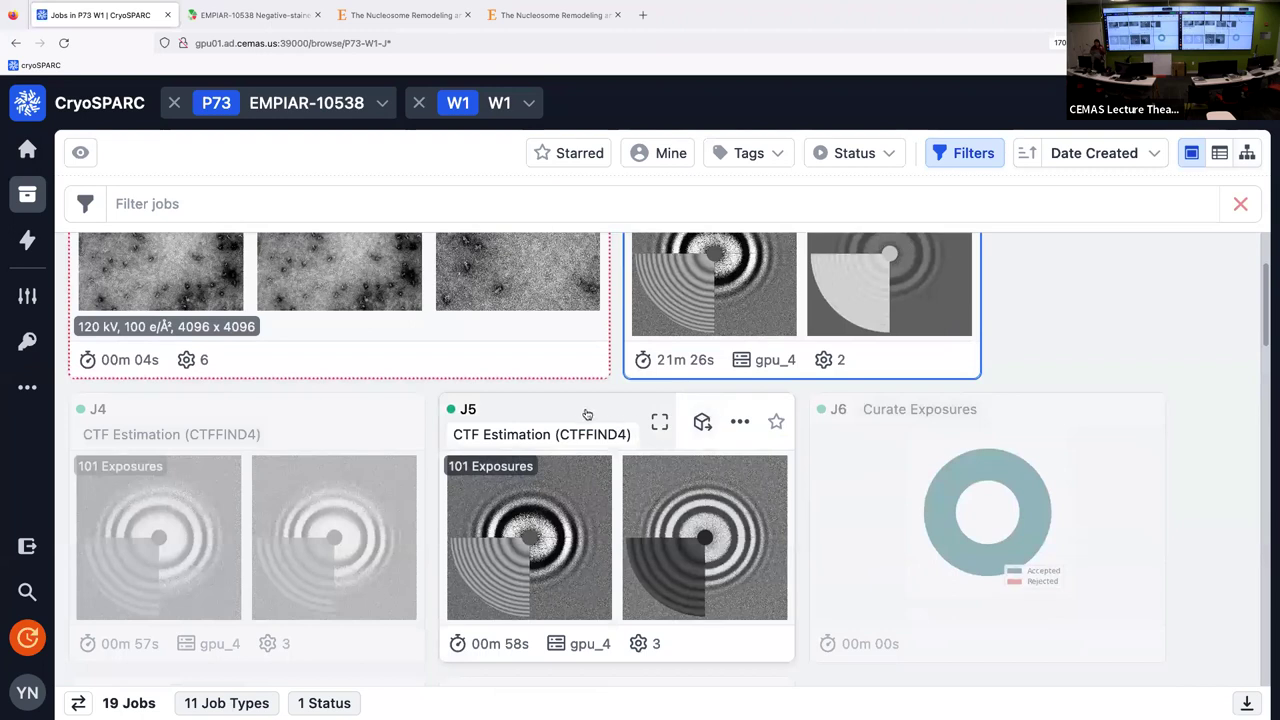
left_click(594, 422)
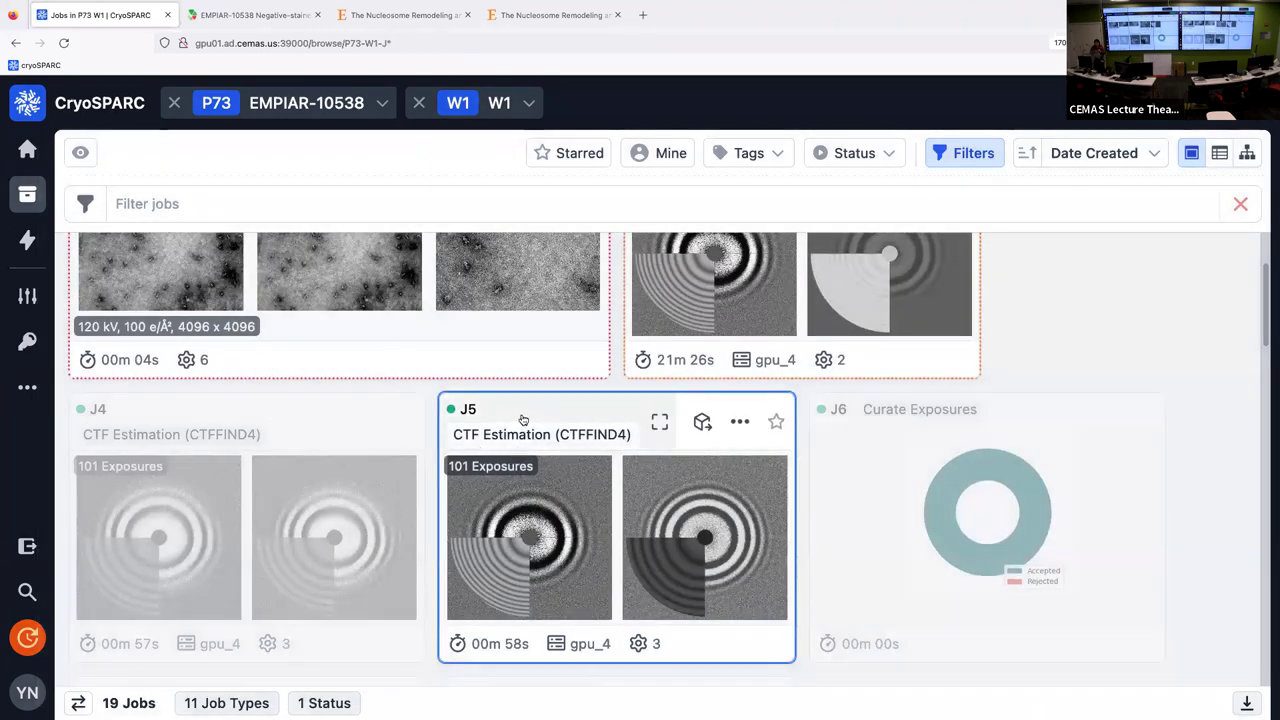
double_click(520, 420)
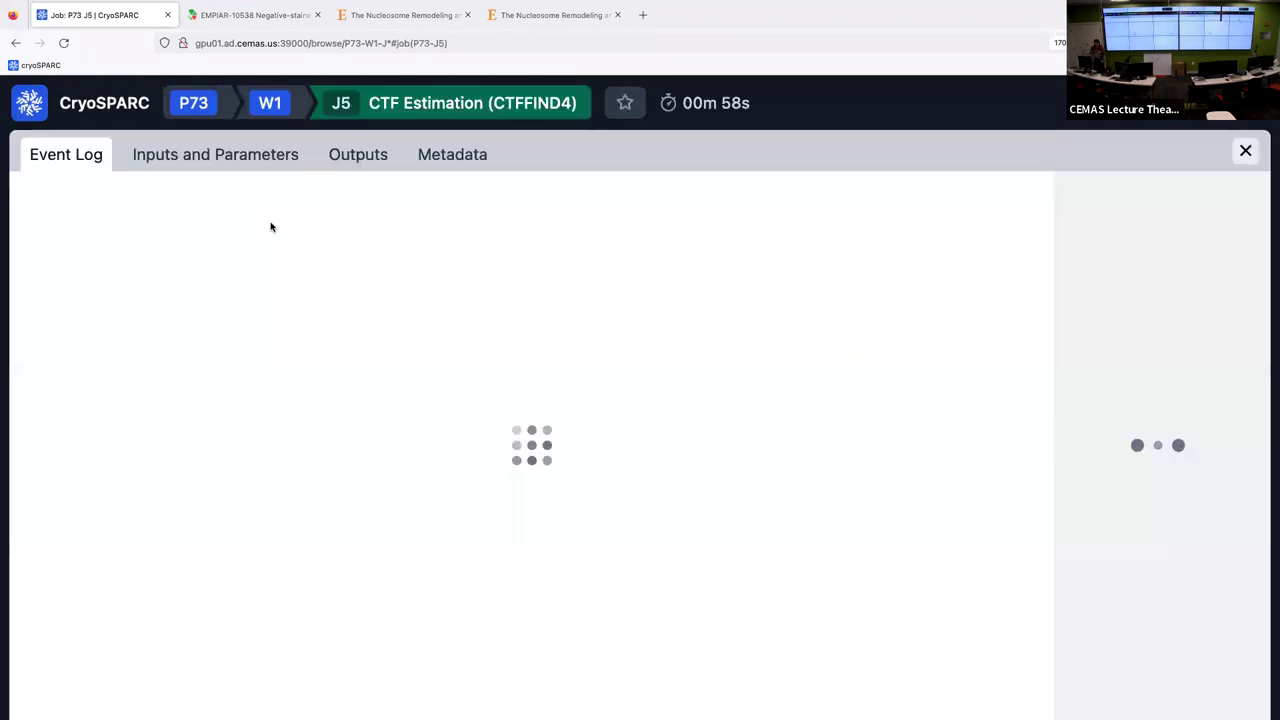
left_click(231, 157)
scroll(451, 428, "down", 5)
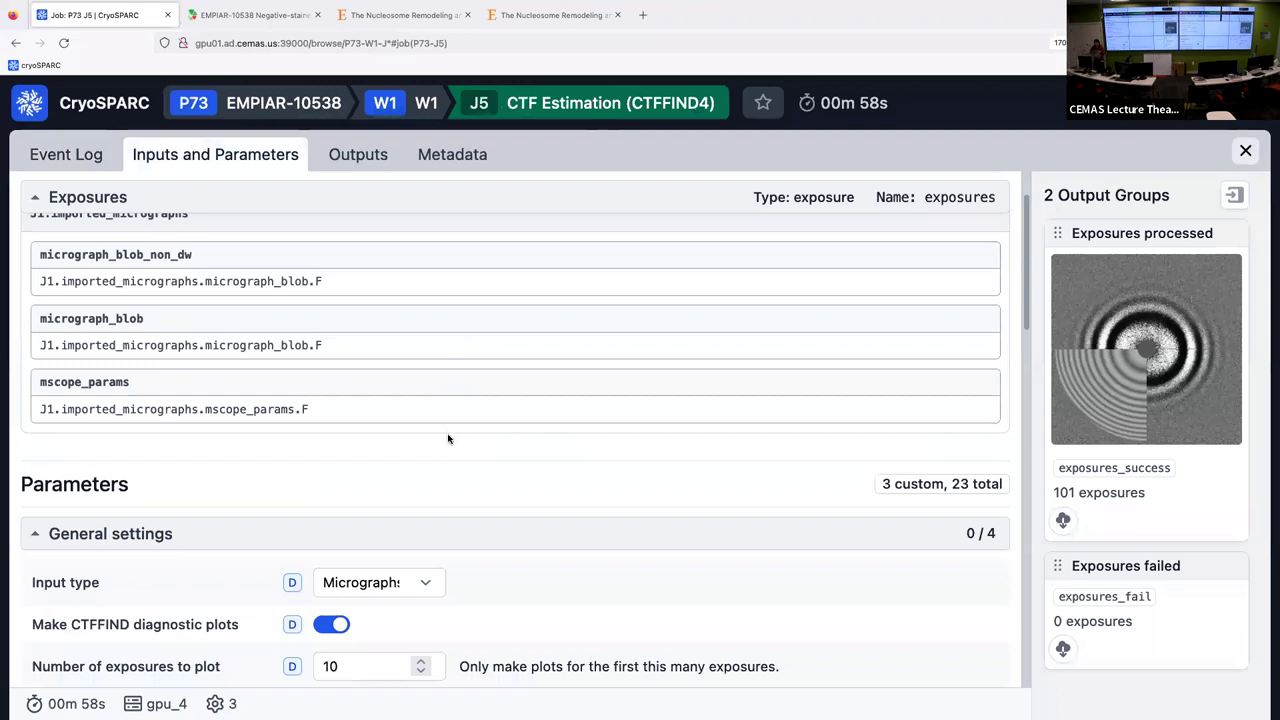
scroll(420, 441, "up", 1)
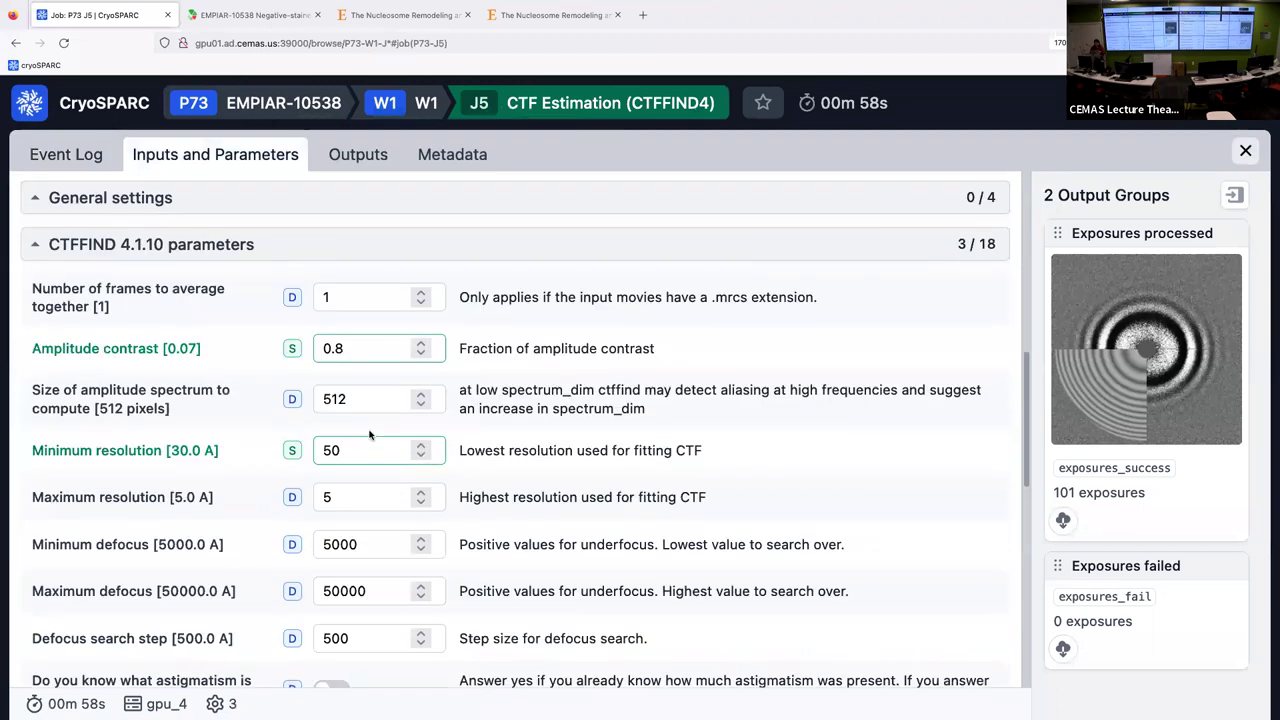
left_click(1244, 151)
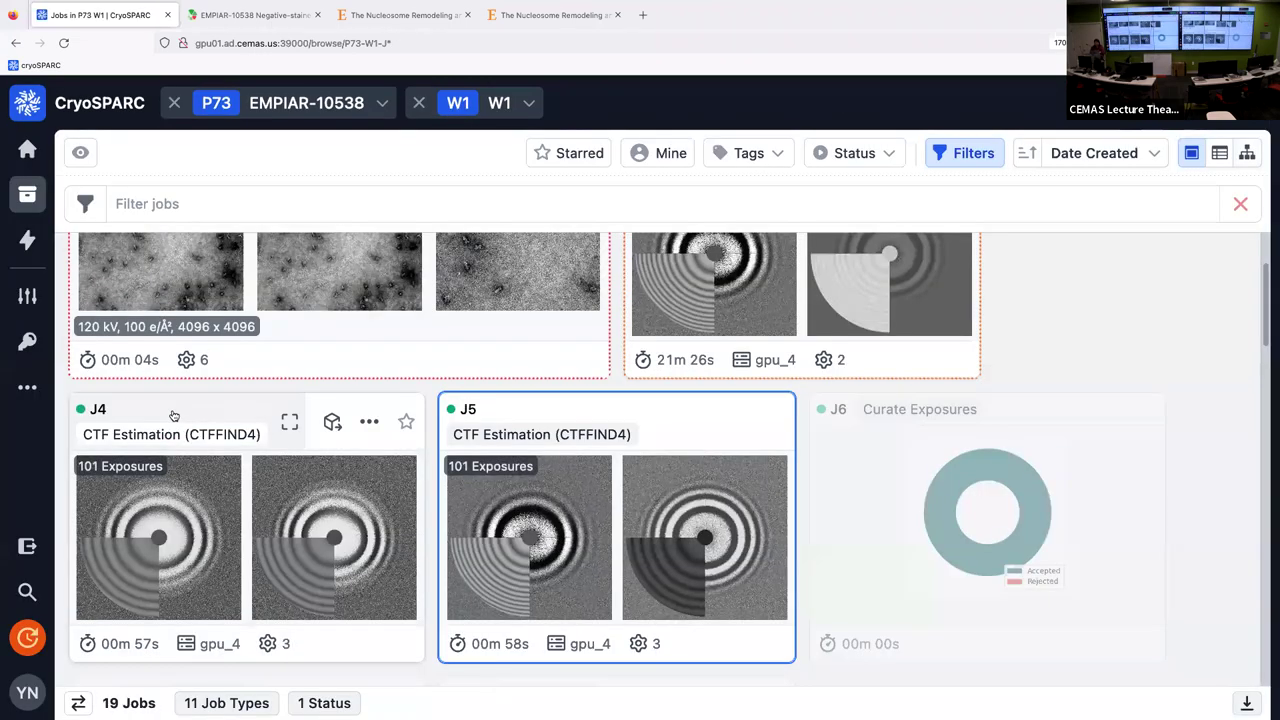
- Open the J4 CTF Estimation job, check its amplitude contrast parameter, and close the job
double_click(172, 414)
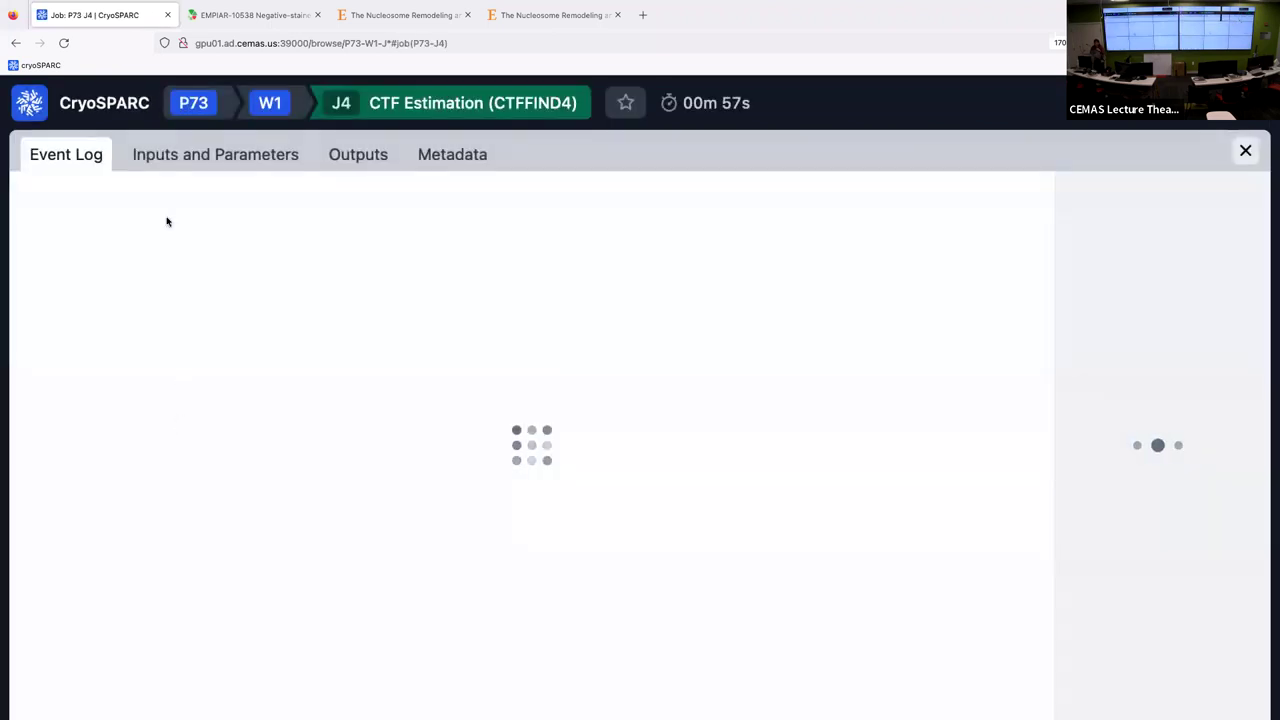
left_click(197, 154)
scroll(447, 432, "down", 5)
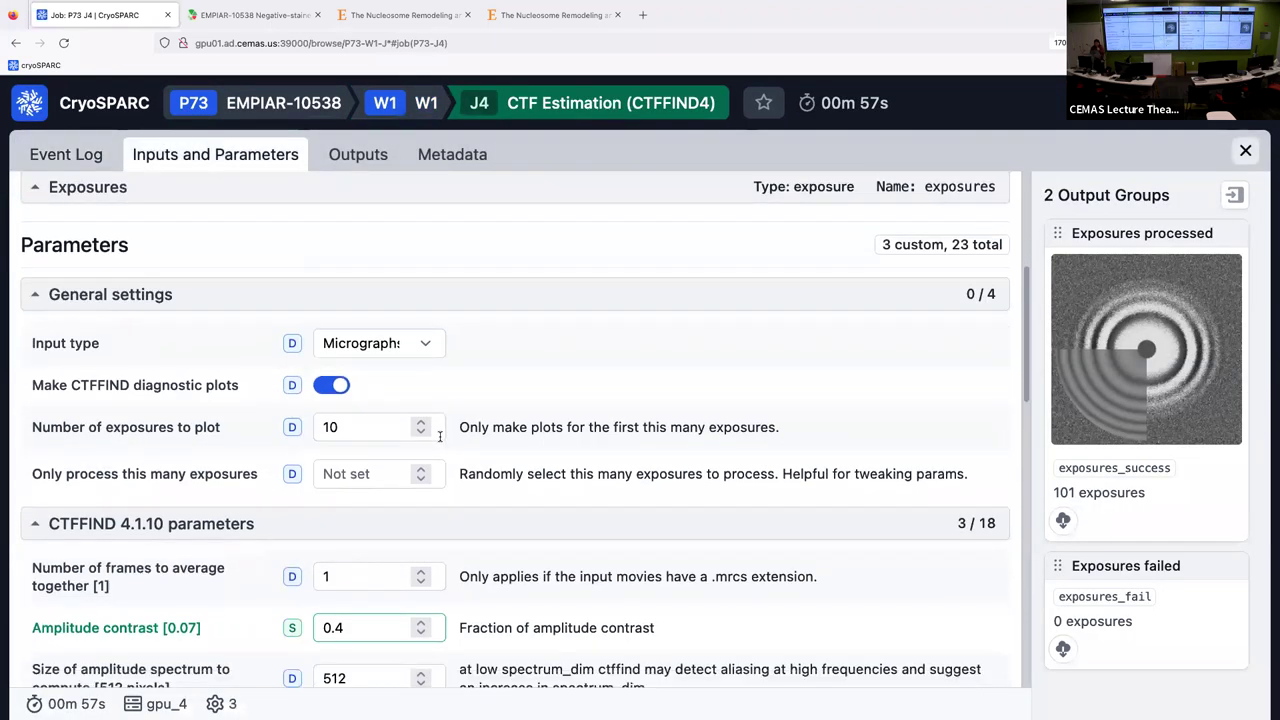
left_click(372, 470)
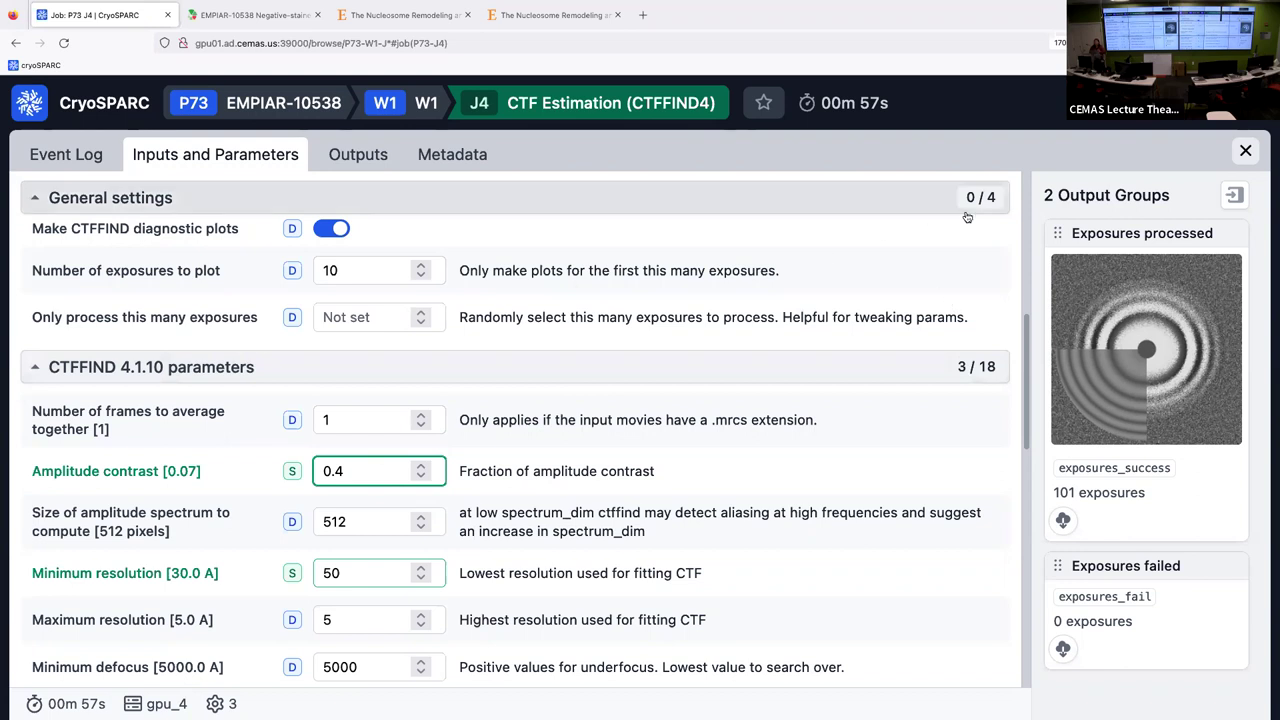
left_click(1245, 150)
- Look over workspace W1's CTF and exposure curation jobs and the job types offered in the builder, and collapse the side panel
scroll(867, 462, "up", 2)
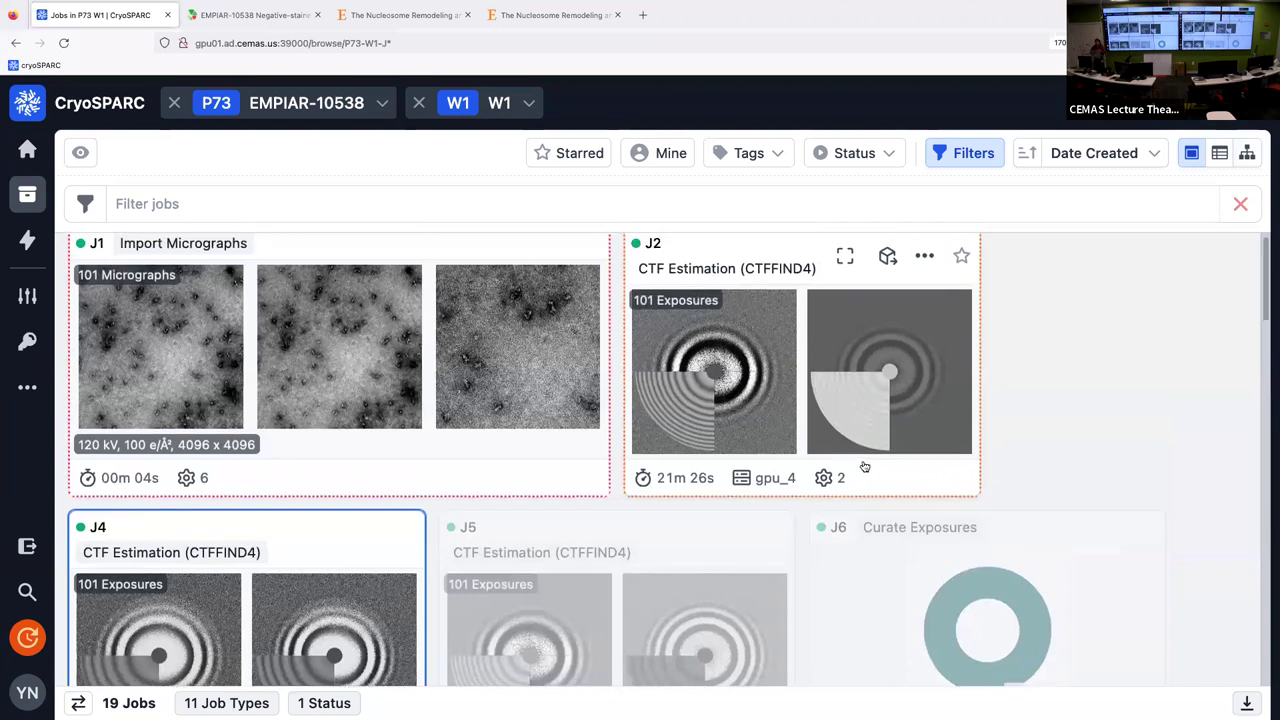
scroll(868, 467, "down", 4)
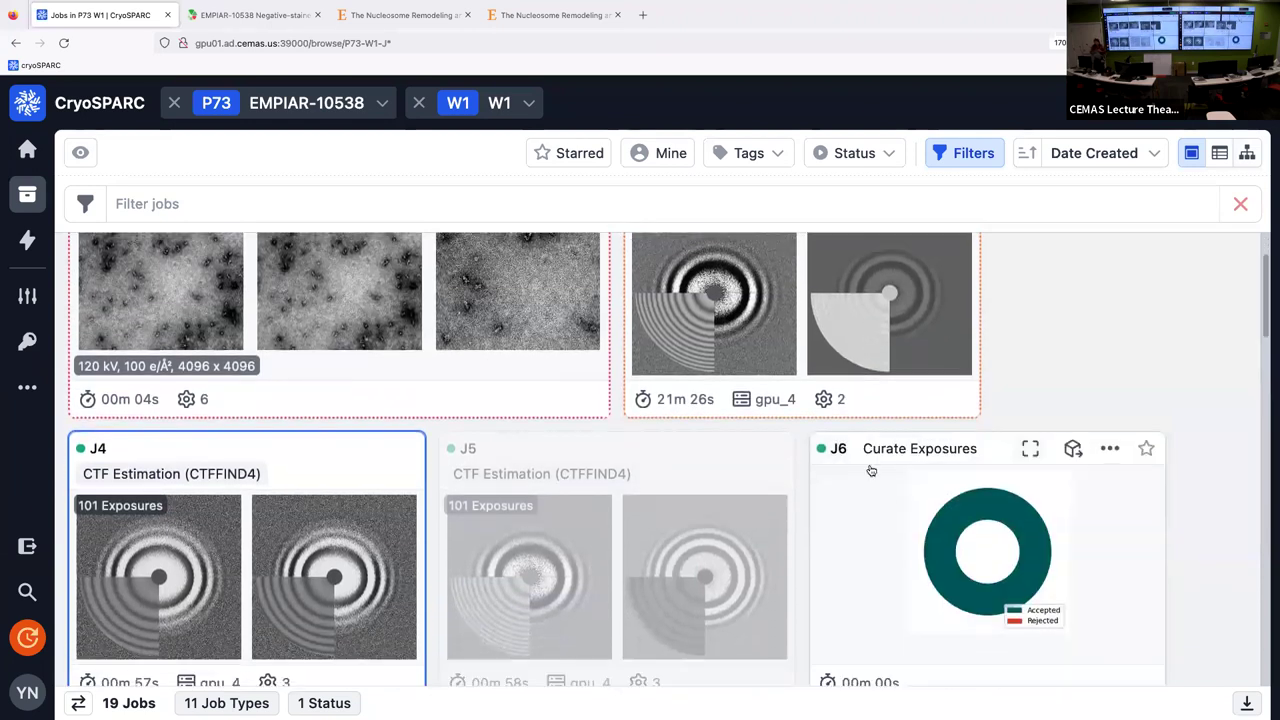
scroll(1051, 491, "down", 2)
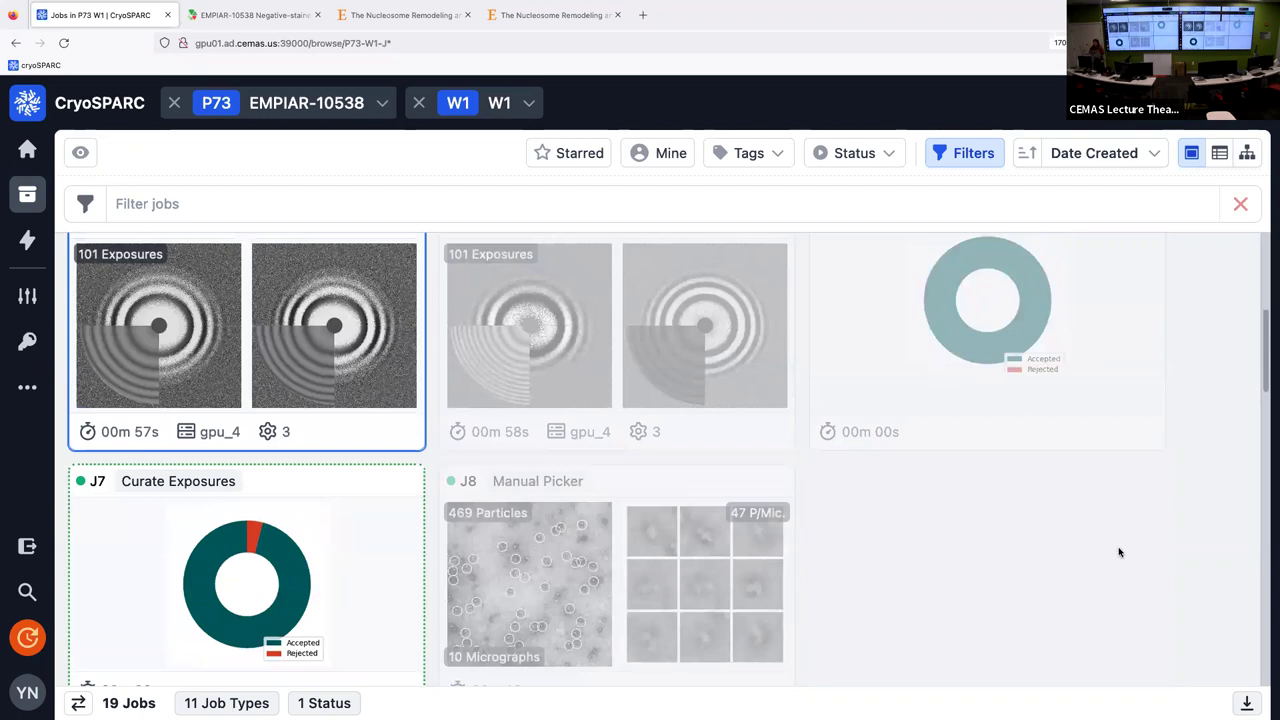
scroll(1119, 552, "up", 5)
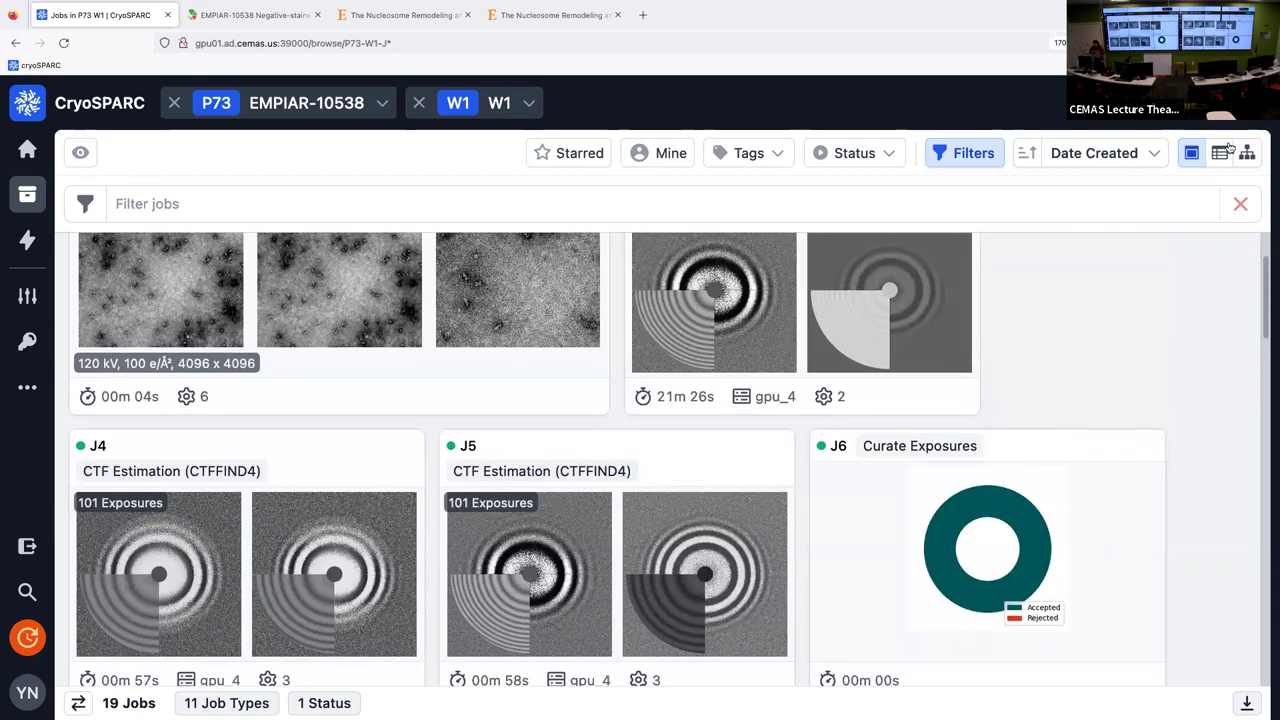
key("b")
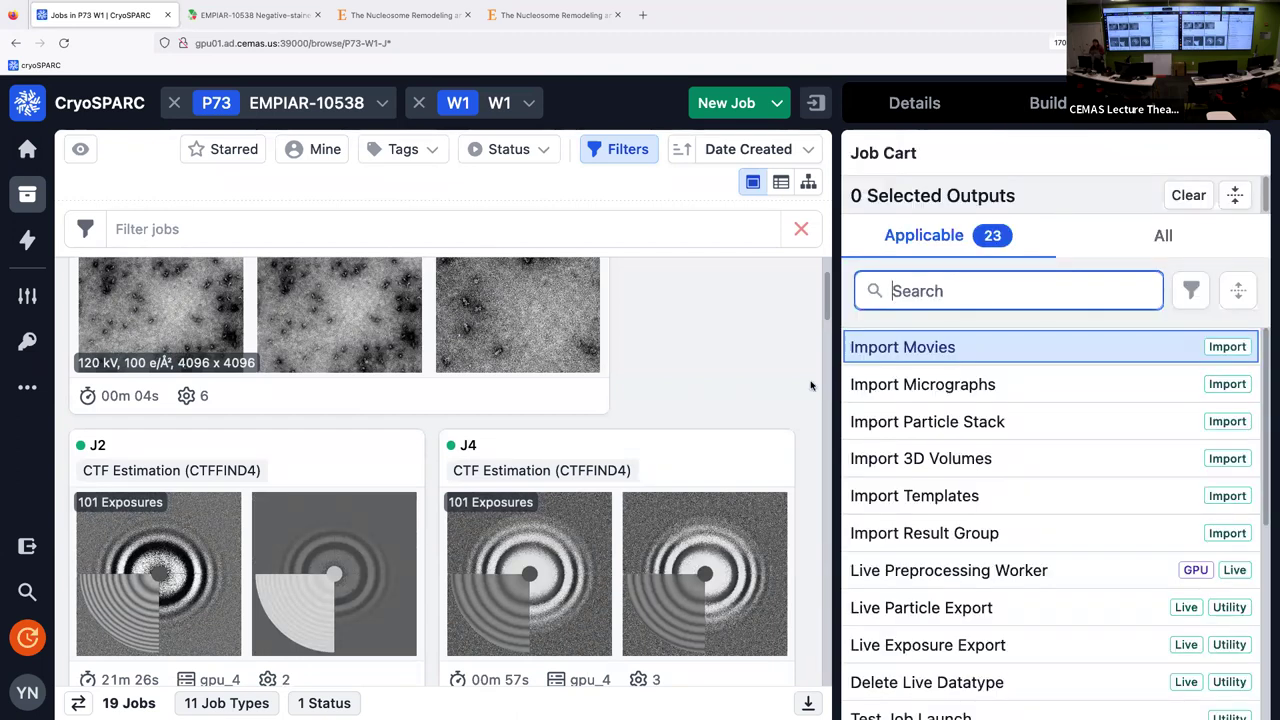
left_click(1028, 106)
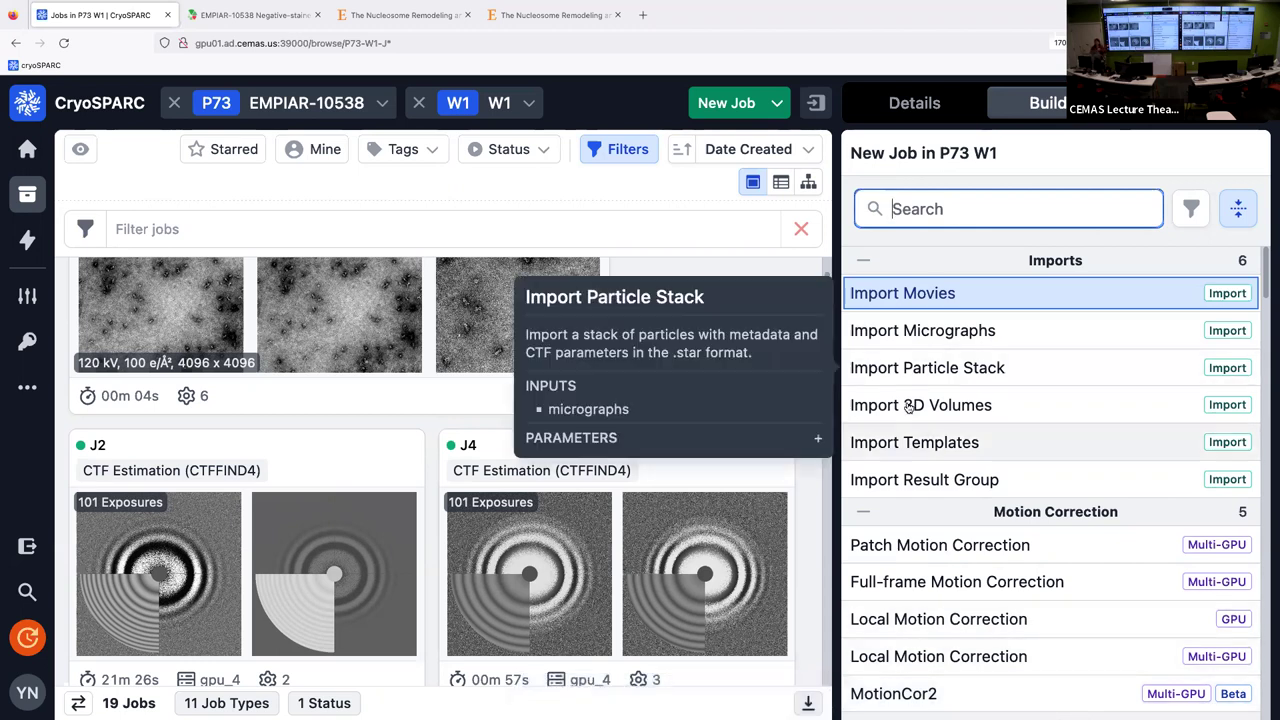
left_click(800, 233)
mouse_move(1066, 698)
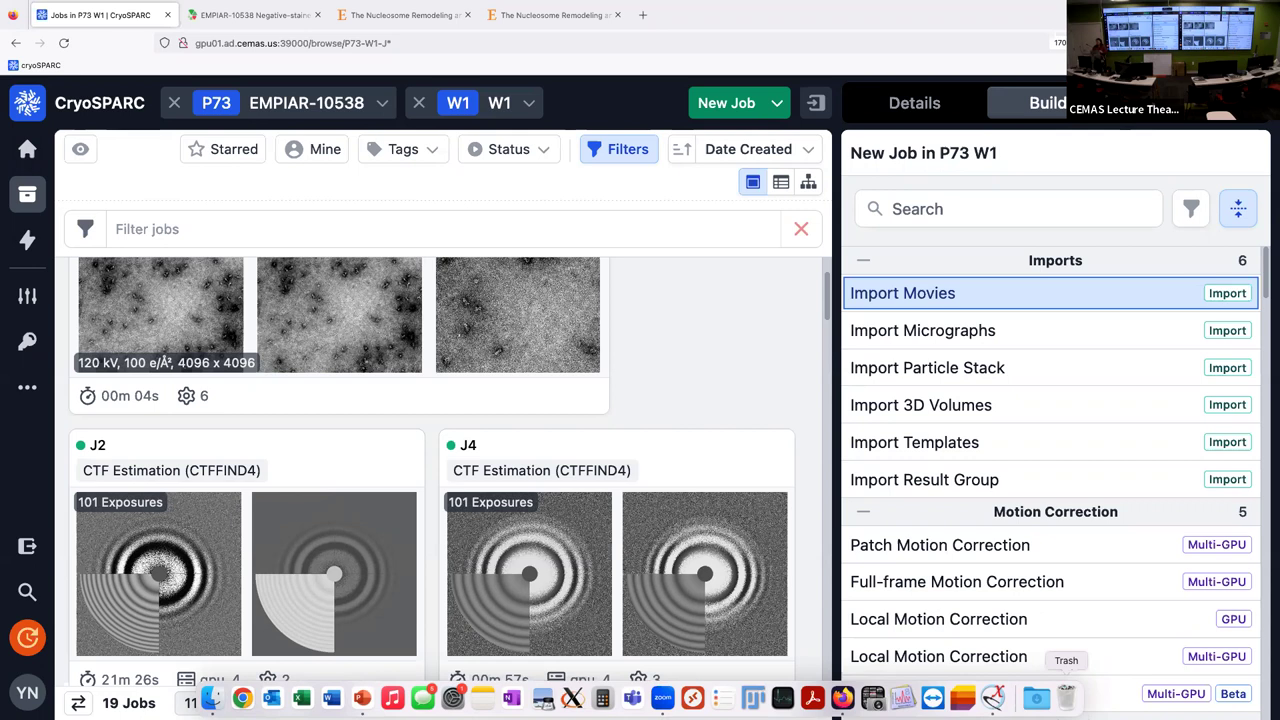
left_click(818, 105)
scroll(474, 364, "up", 2)
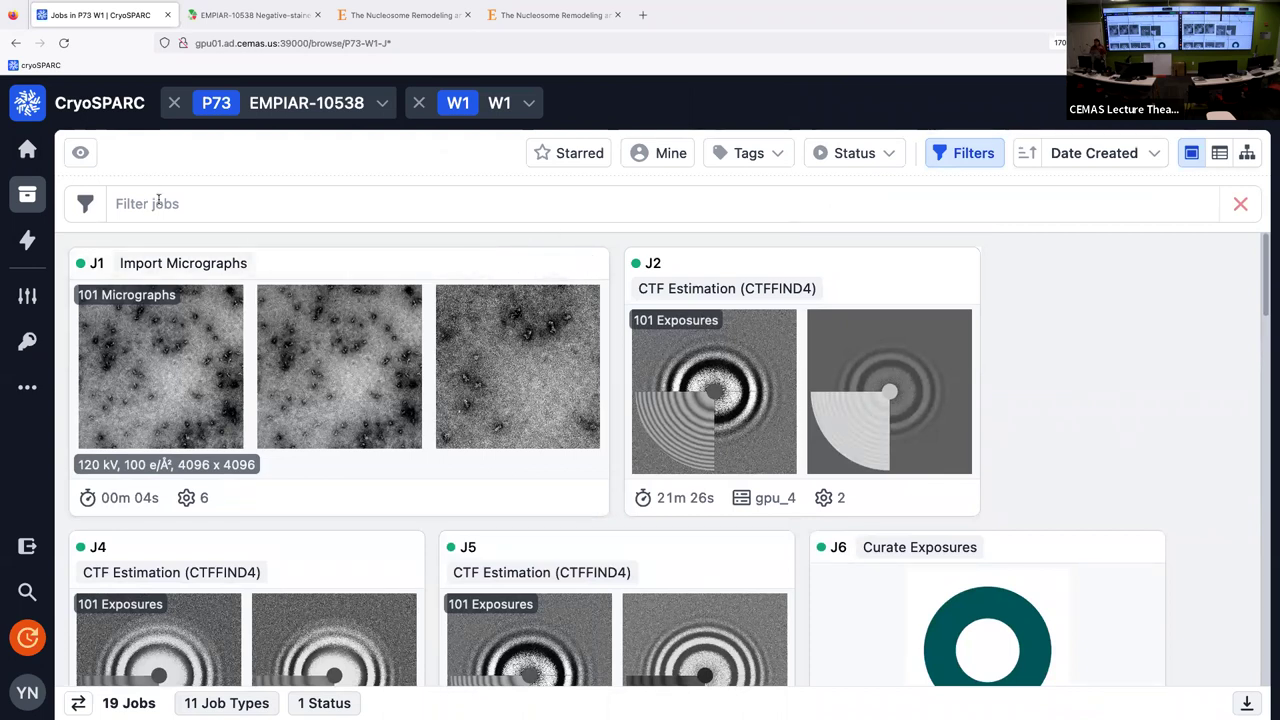
right_click(89, 142)
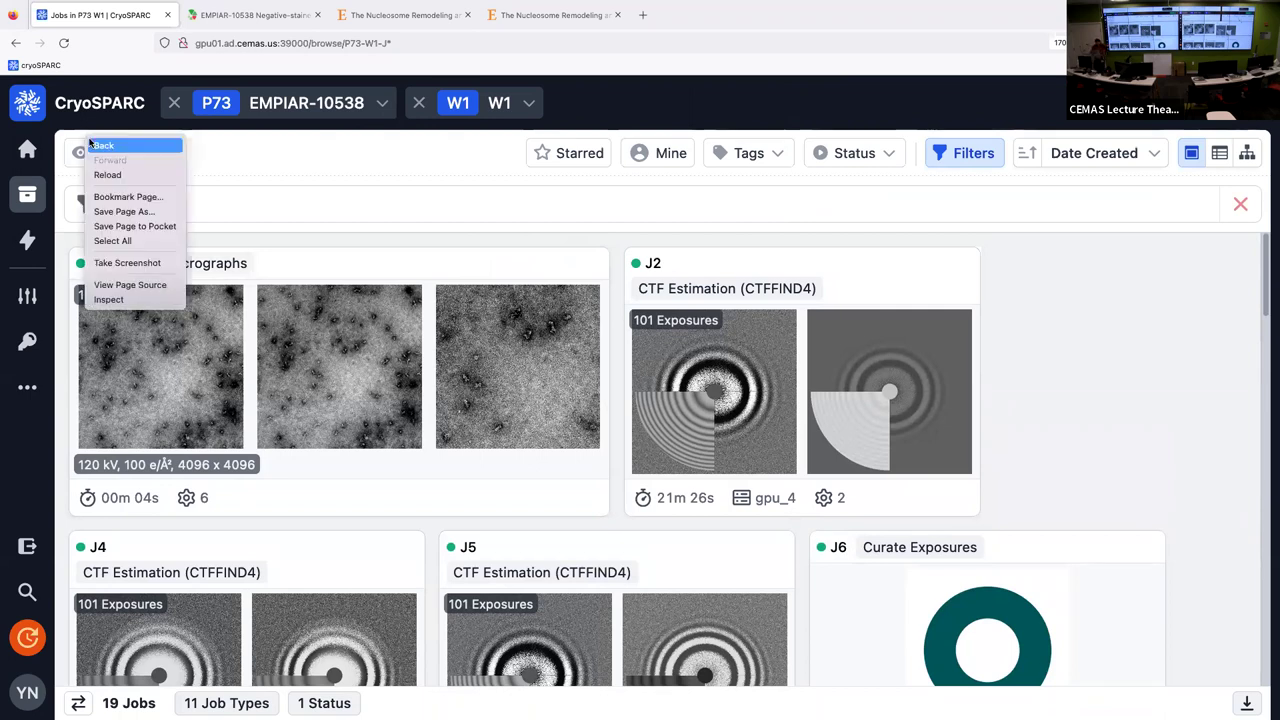
left_click(350, 211)
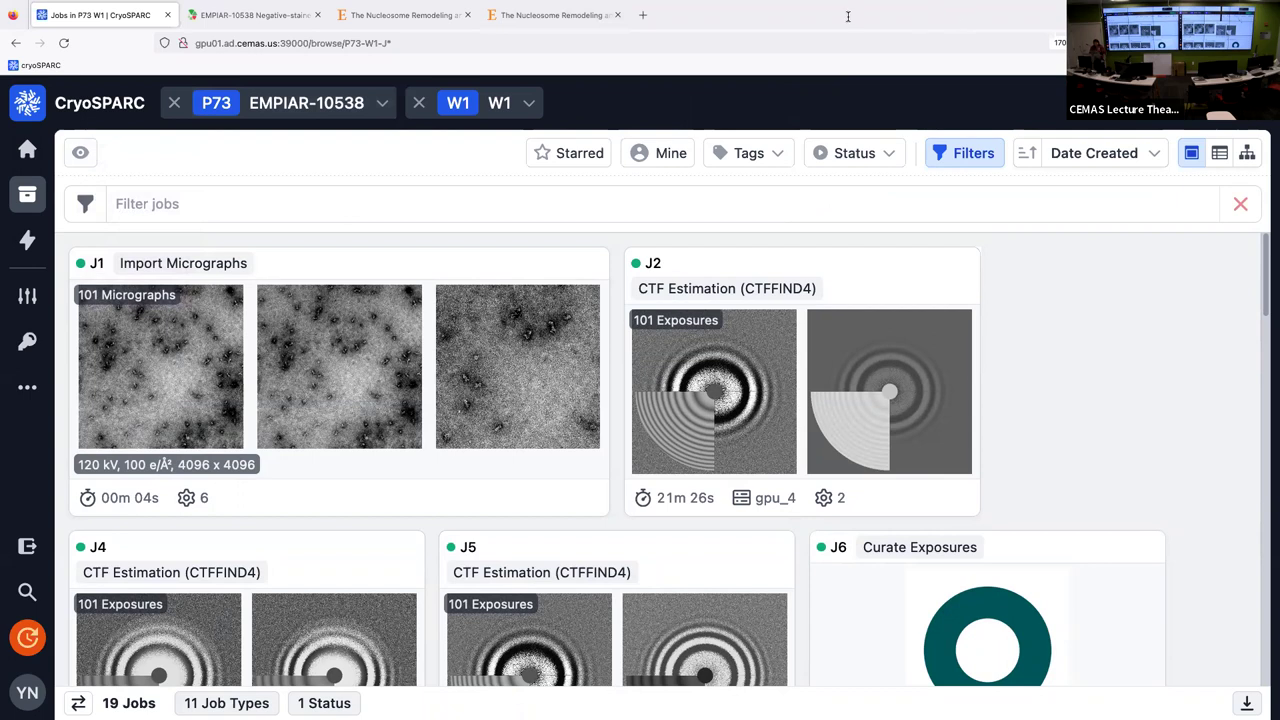
scroll(250, 340, "down", 3)
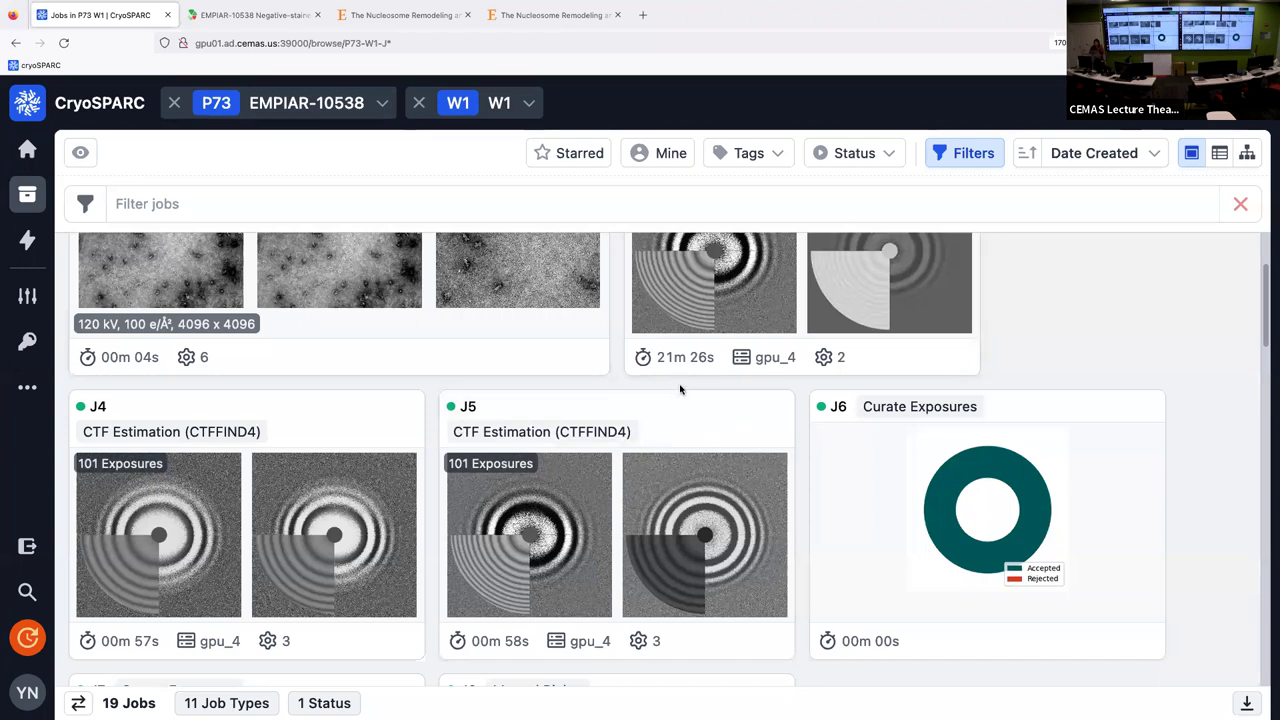
mouse_move(752, 712)
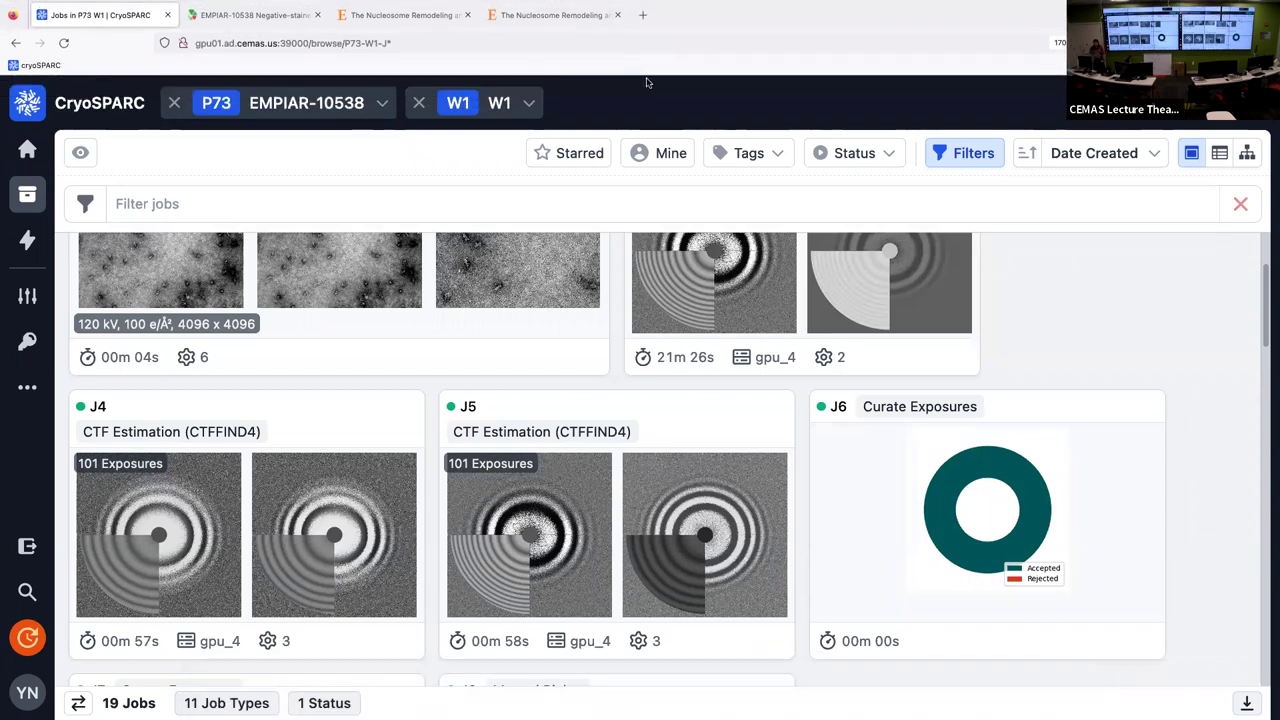
- Switch to the cryoSPARC presentation in PowerPoint, at the slide on software for image processing
key("super+Tab")
key("super+Tab")
key("super+Tab")
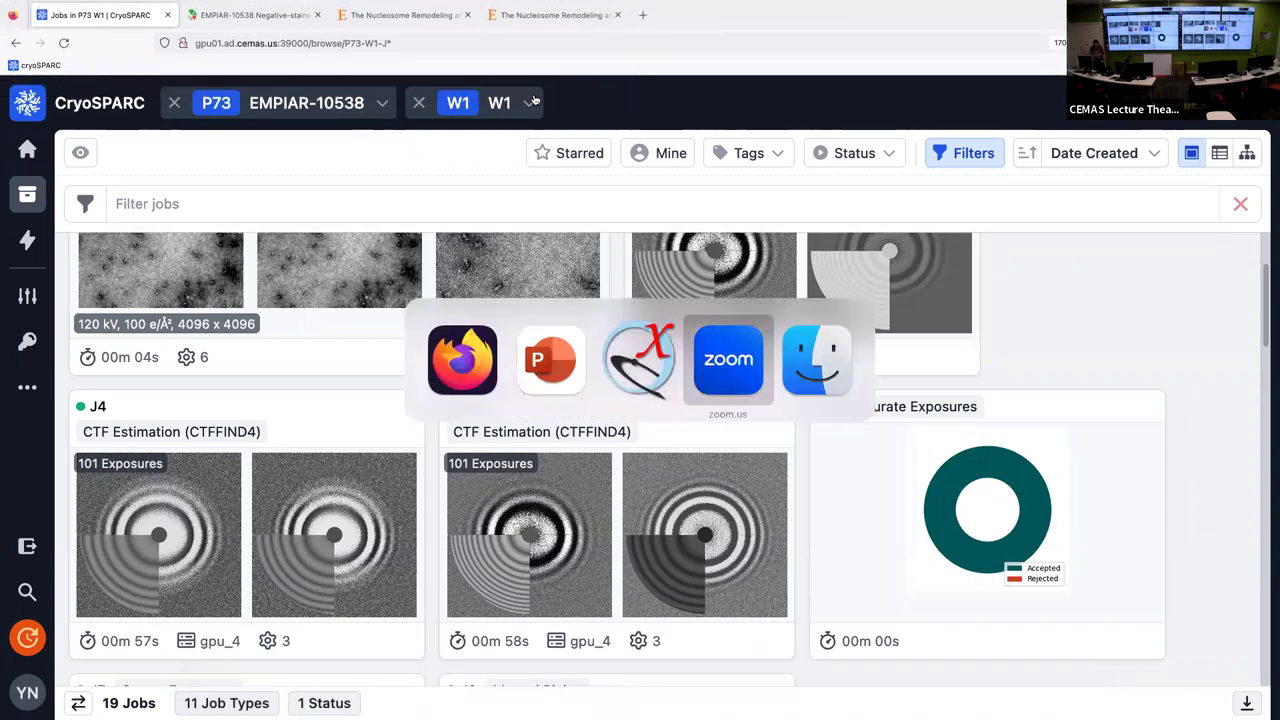
key("super+shift+Tab")
key("super+shift+Tab")
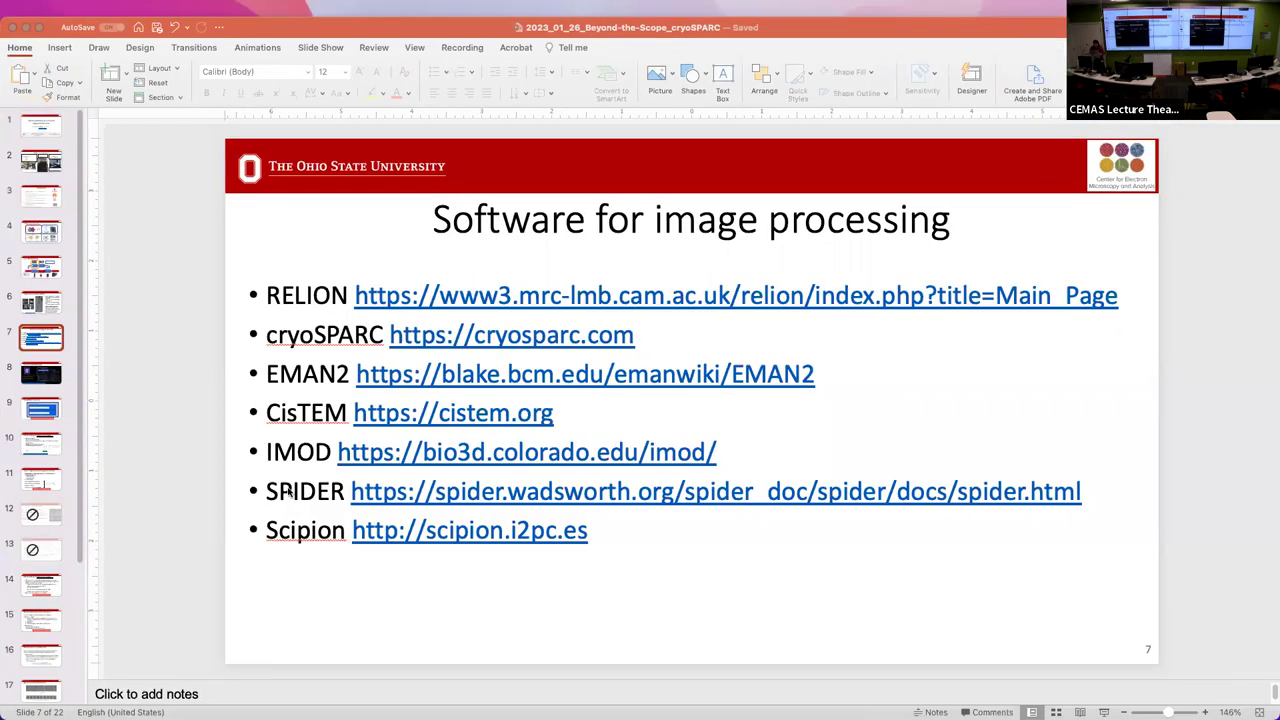